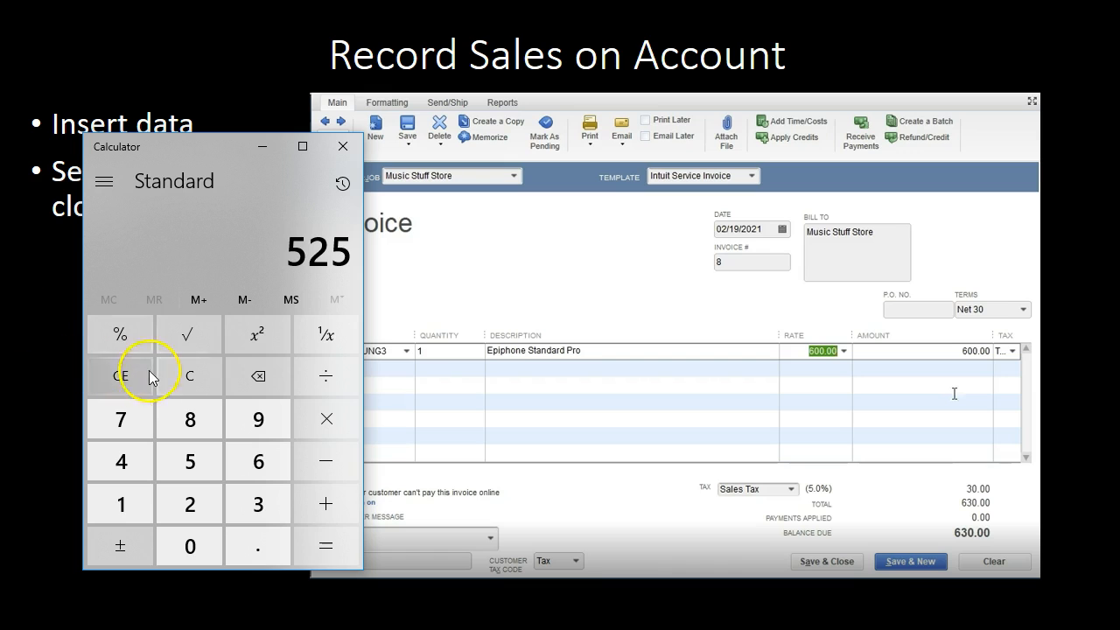
Calculate 5% sales tax on 600 in Calculator, add 600 to the tax, and close Calculator.
left_click(182, 383)
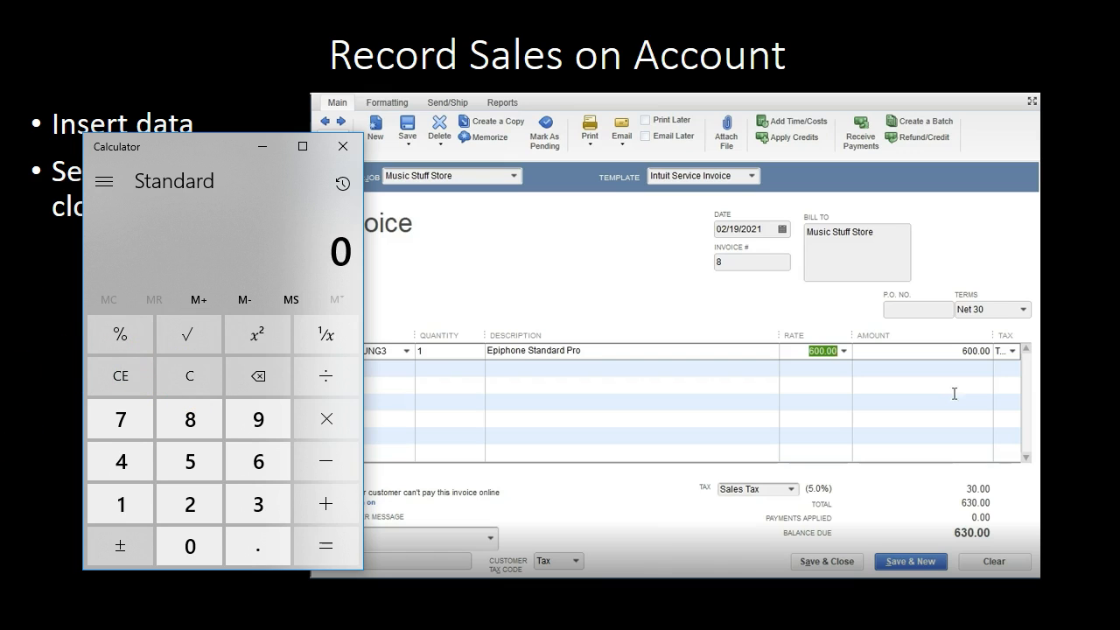
type("6")
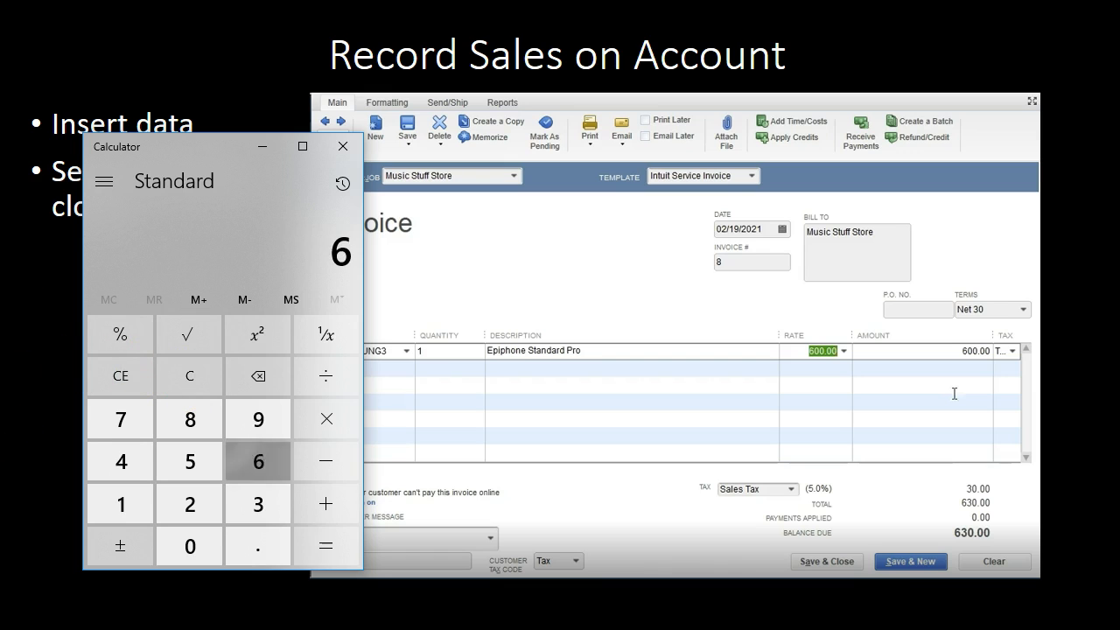
type("00*.05")
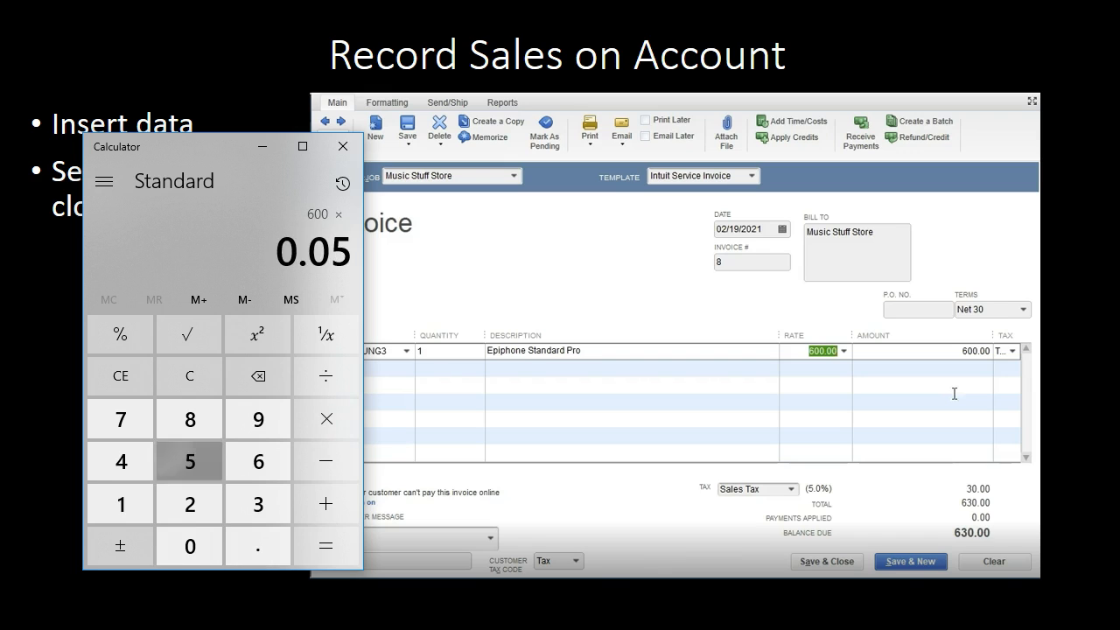
key("Return")
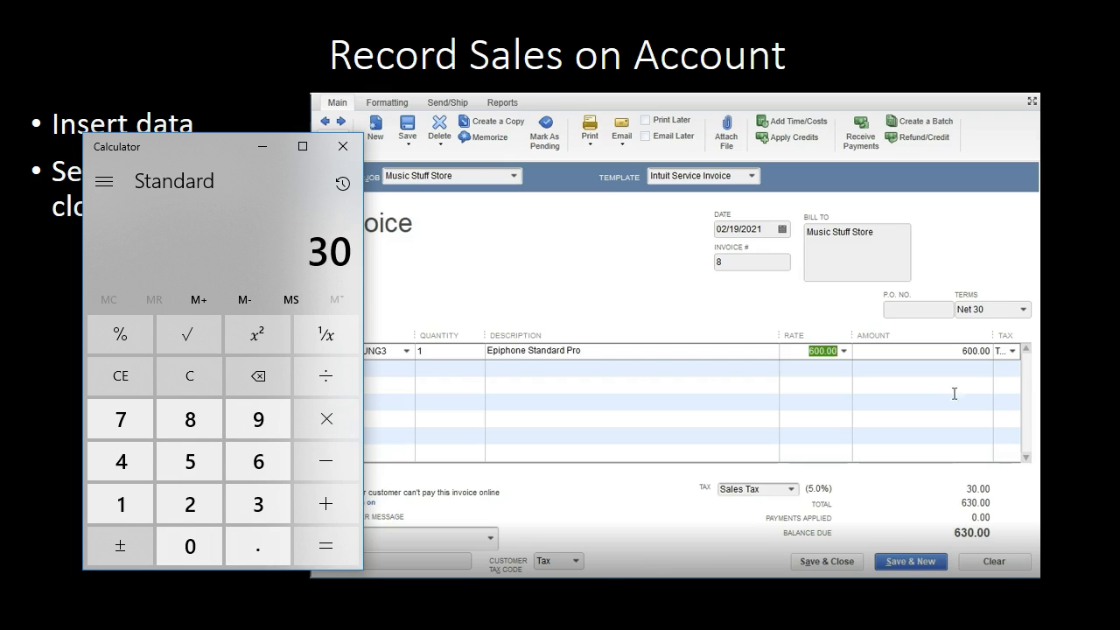
type("+600")
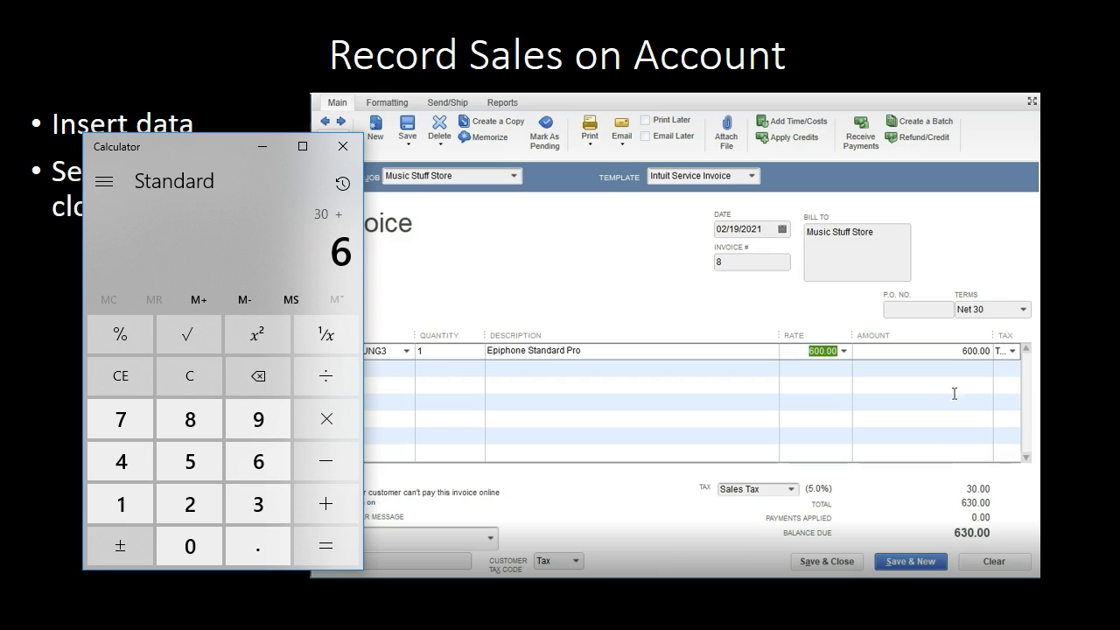
key("Return")
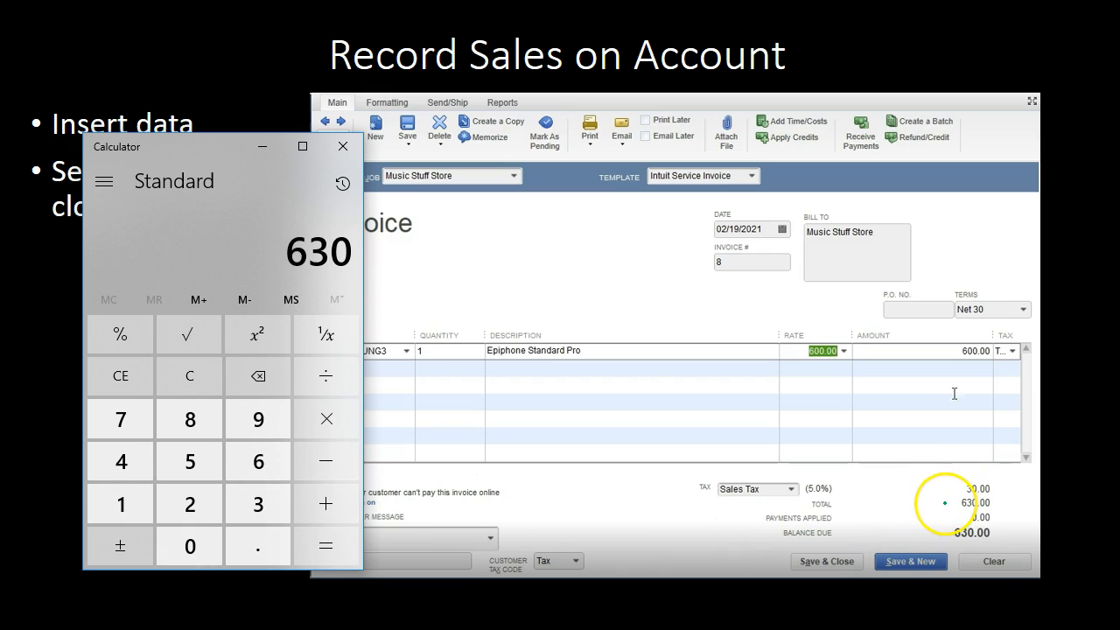
left_click(340, 149)
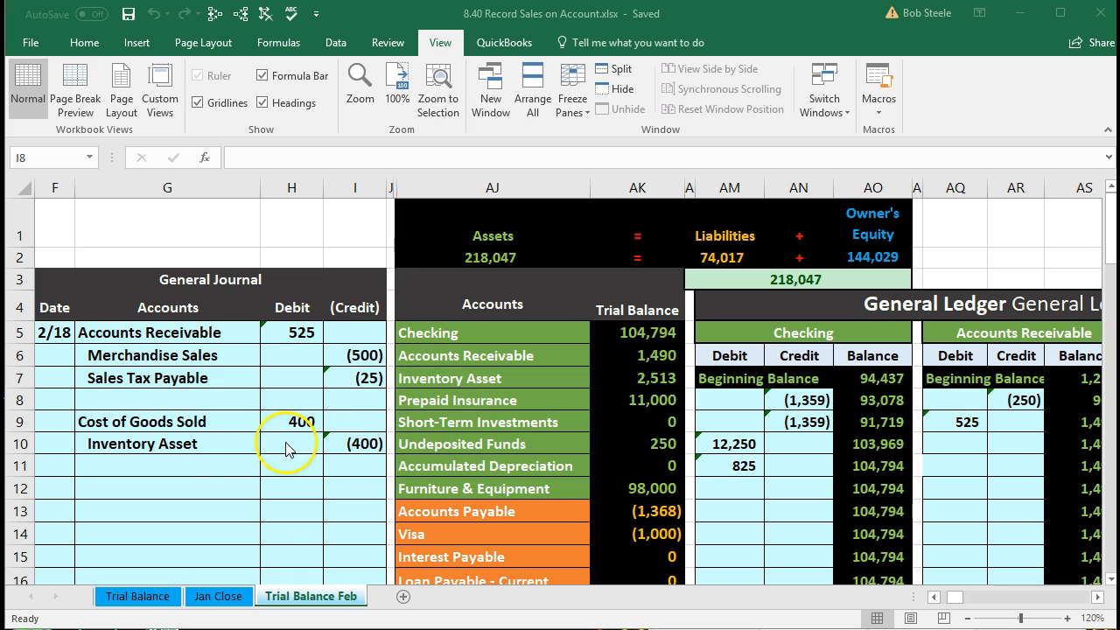
Enter the date 2/19 in cell F12 to start a new general journal entry.
left_click(55, 488)
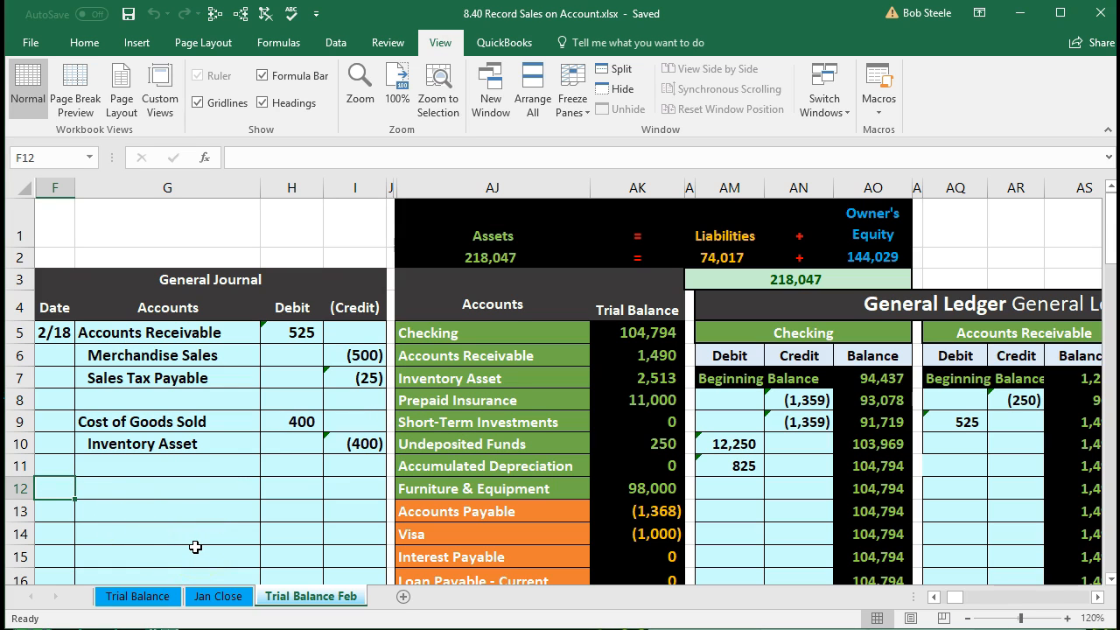
type("2/19")
key("Return")
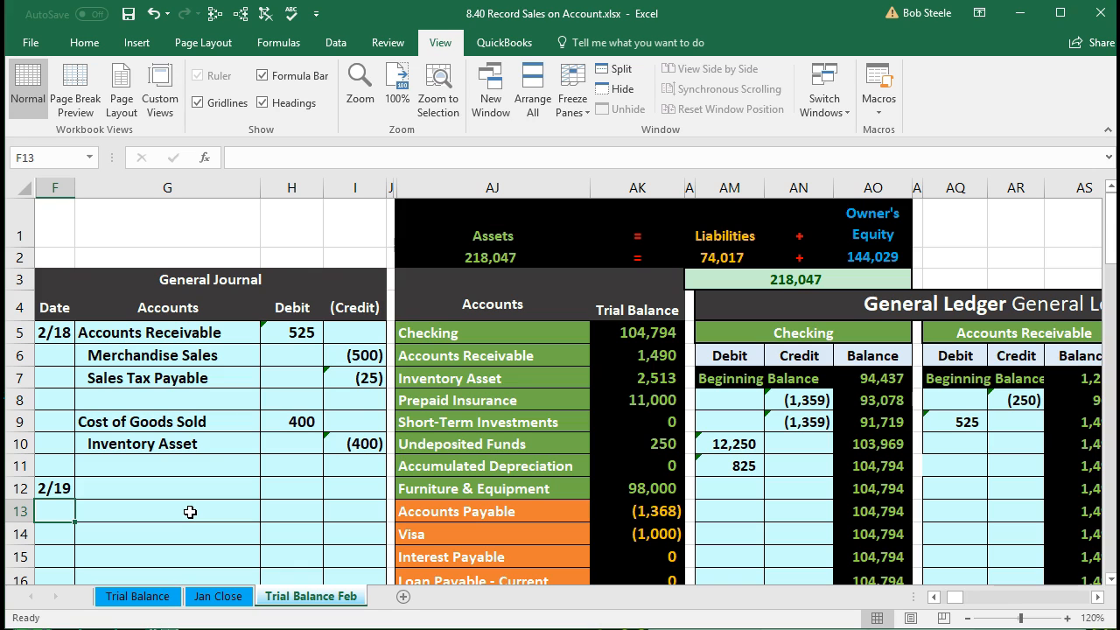
Copy the Accounts Receivable name from the trial balance and paste it as values only into journal cell G12.
left_click(473, 332)
left_click_drag(574, 331, 600, 332)
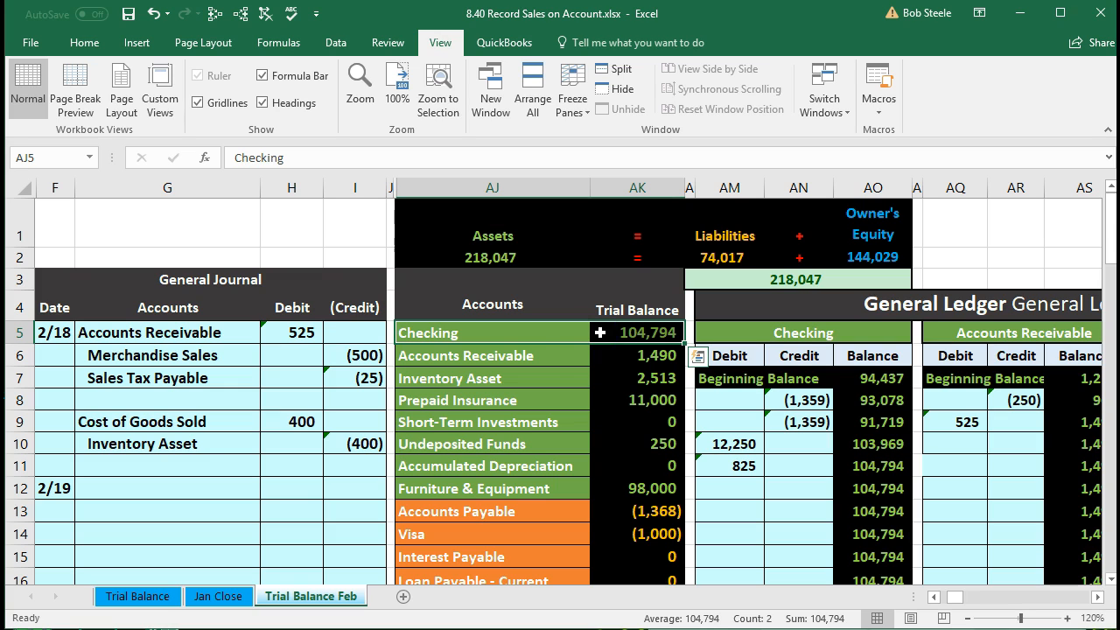
left_click(586, 353)
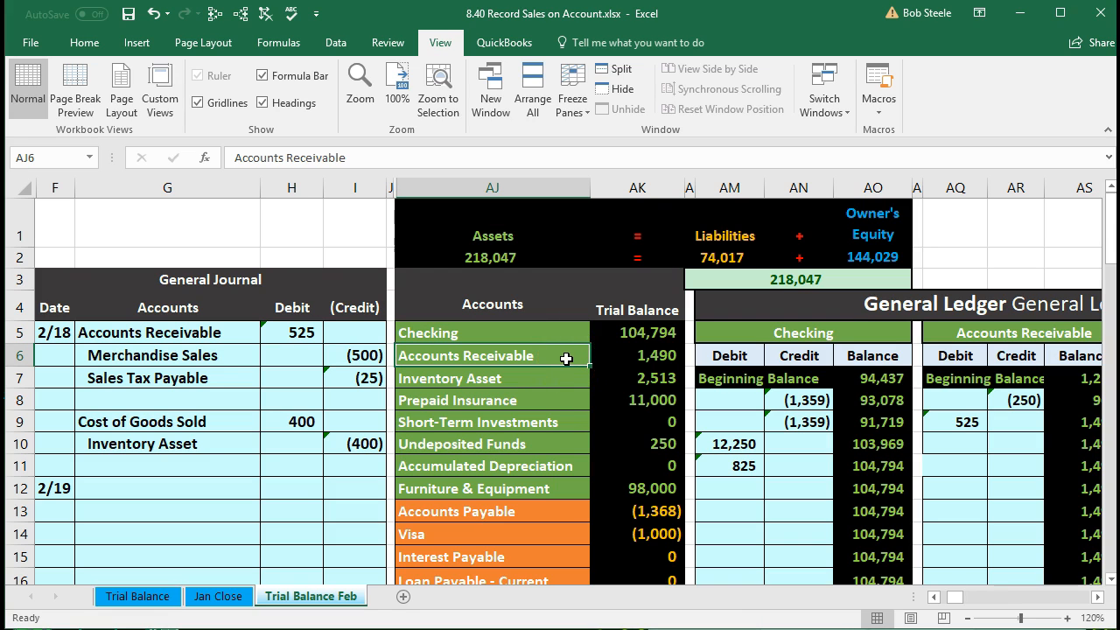
right_click(567, 359)
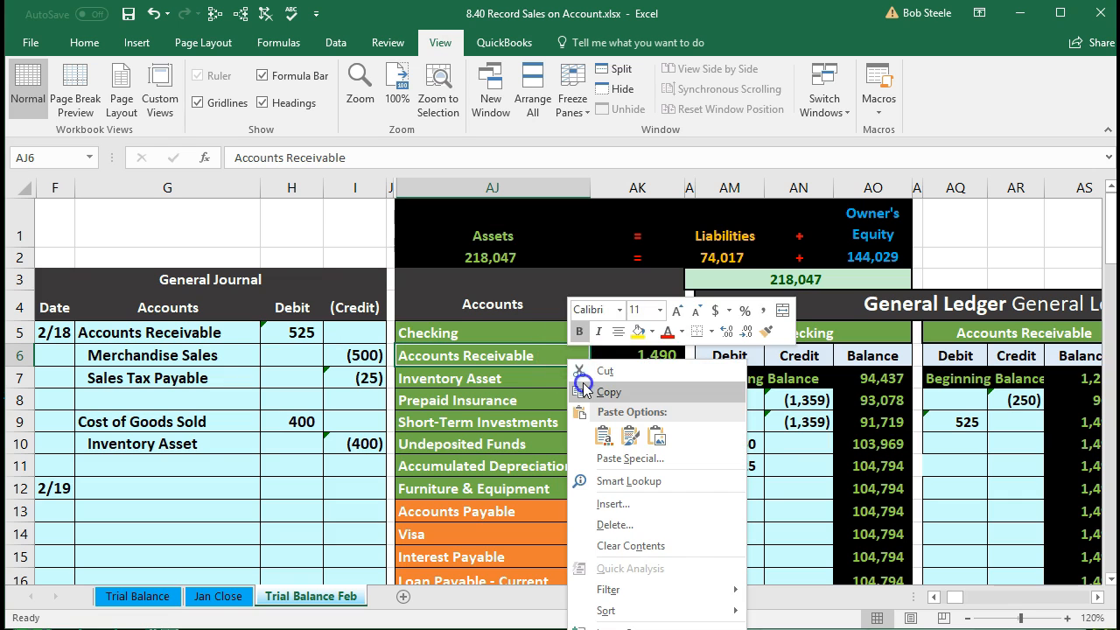
left_click(584, 392)
left_click(227, 488)
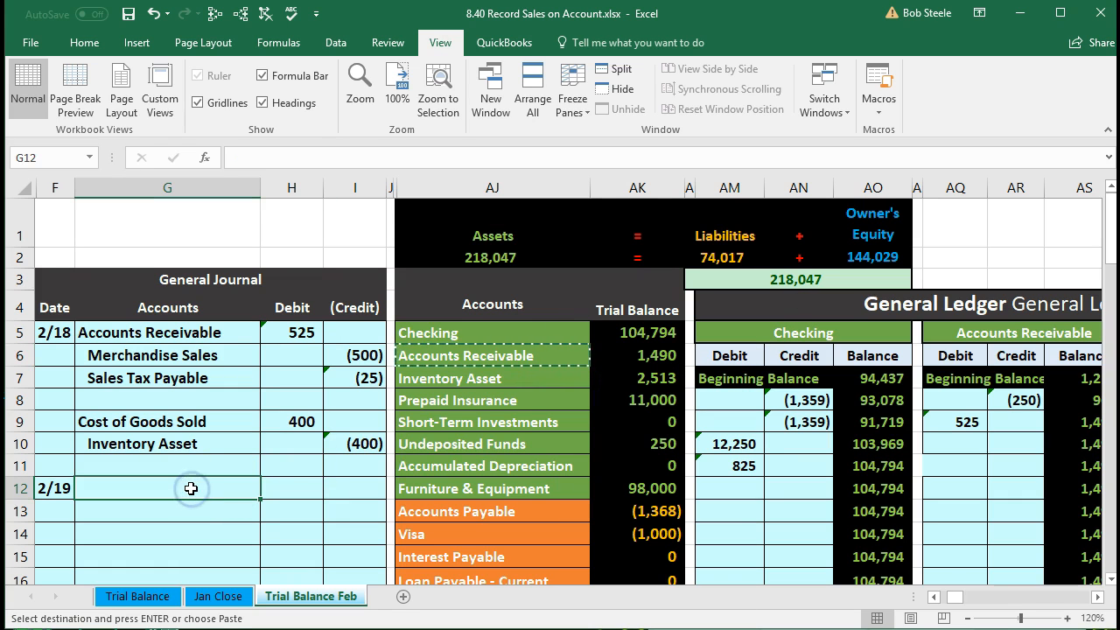
right_click(191, 489)
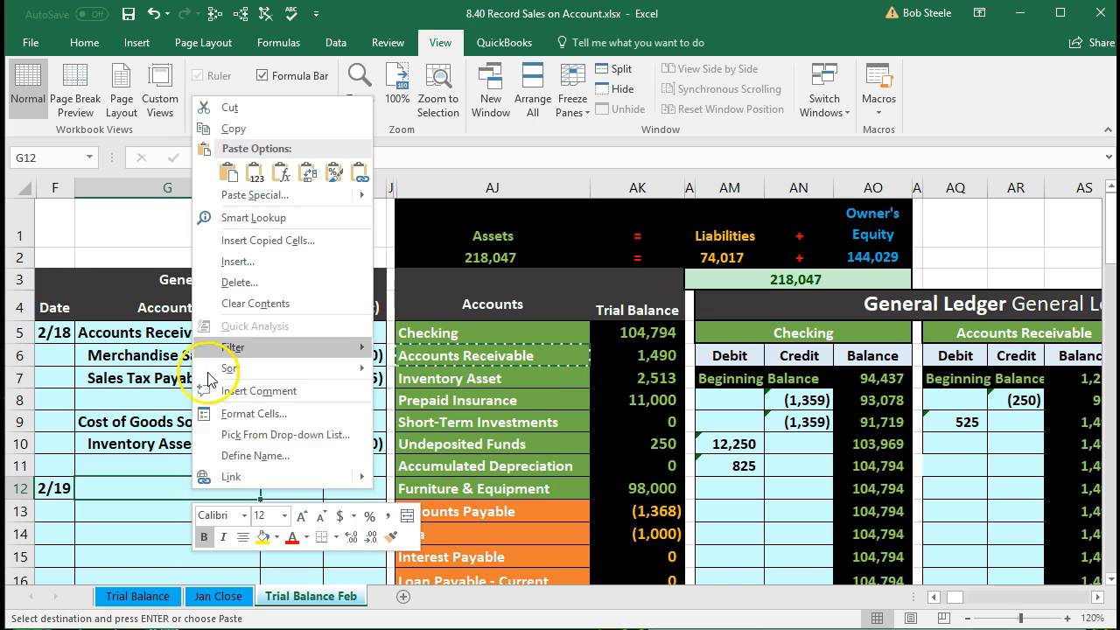
left_click(254, 177)
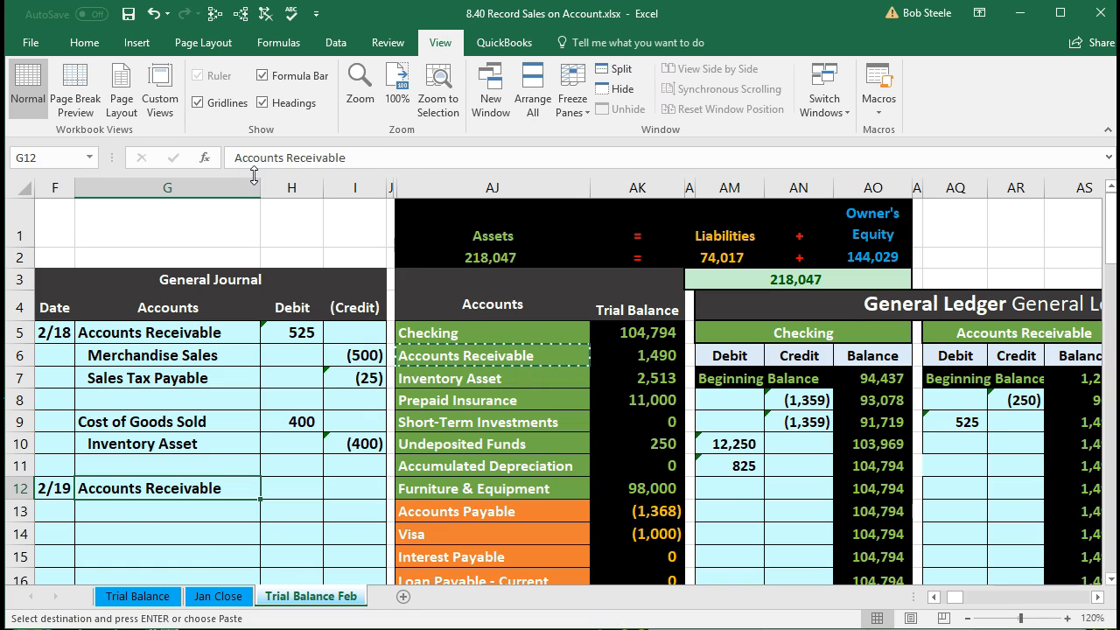
Switch to Calculator and work out the receivable for H12 by computing 600 × .05 and adding 600.
left_click(297, 489)
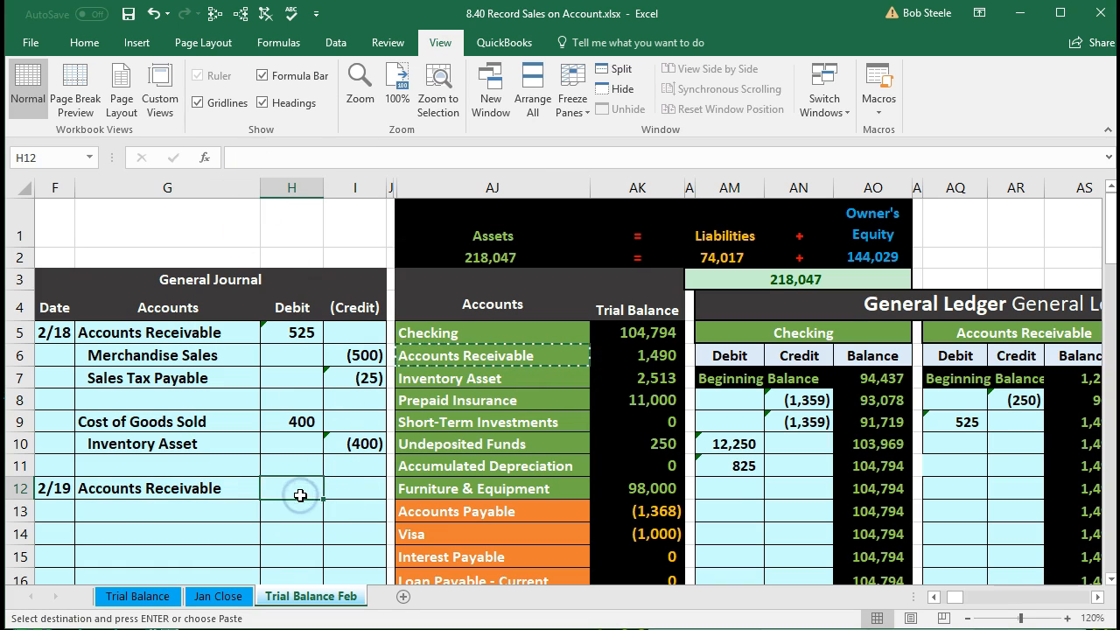
scroll(299, 495, "down", 1)
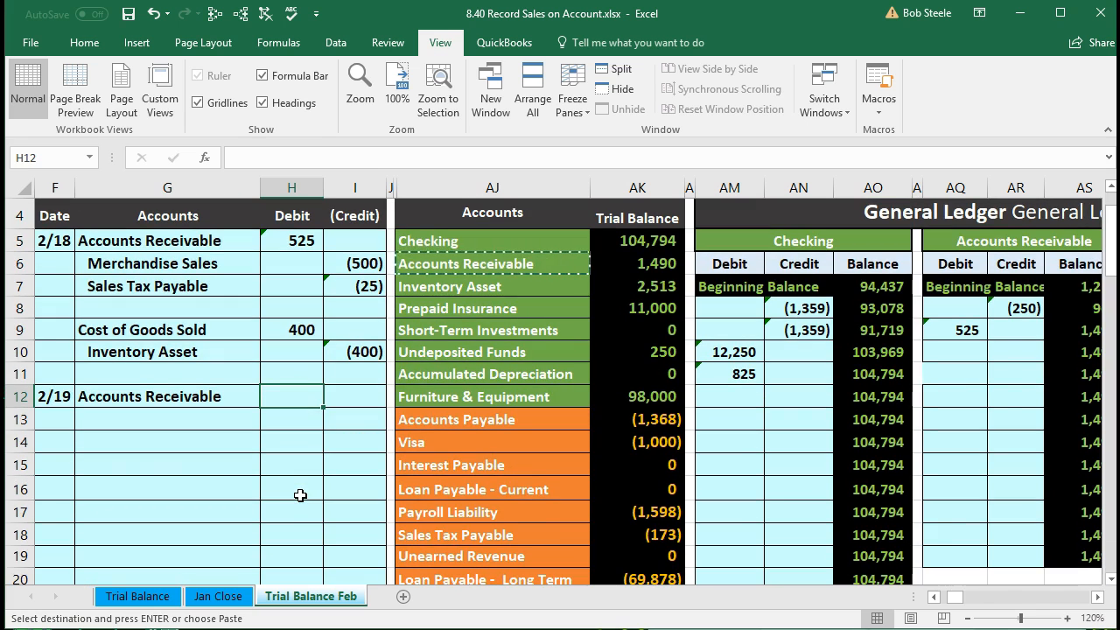
left_click(838, 629)
left_click(898, 622)
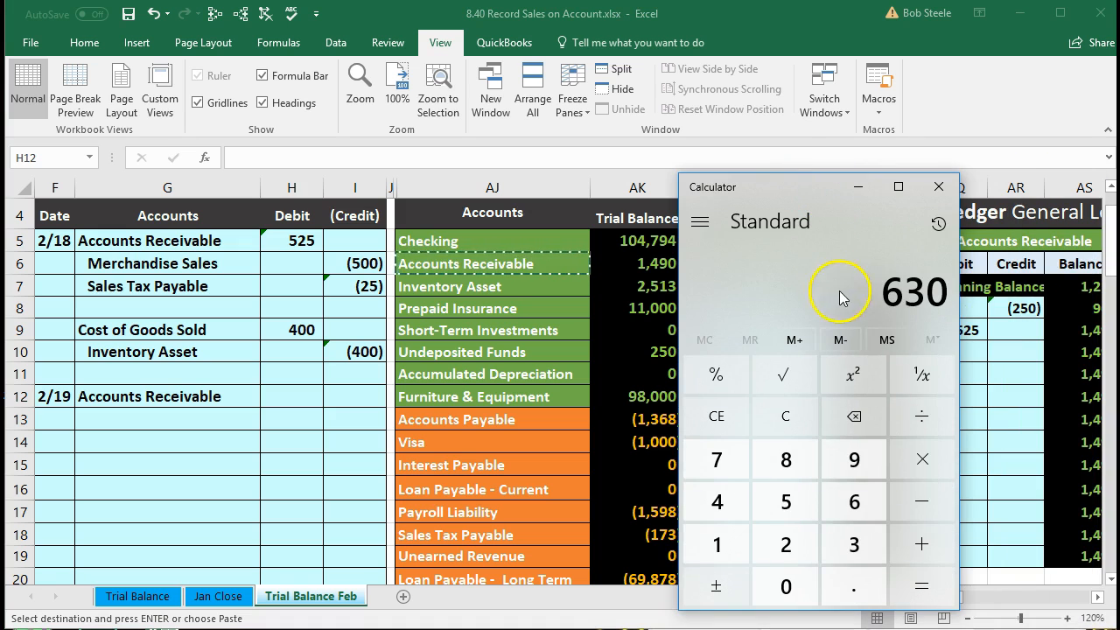
type("600*")
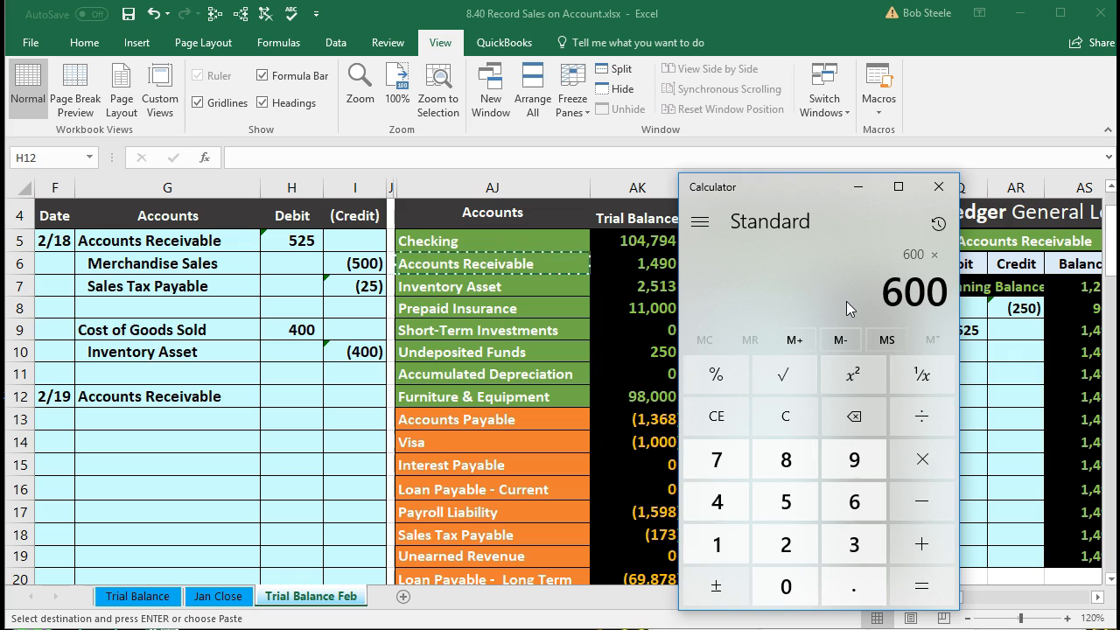
type(".05")
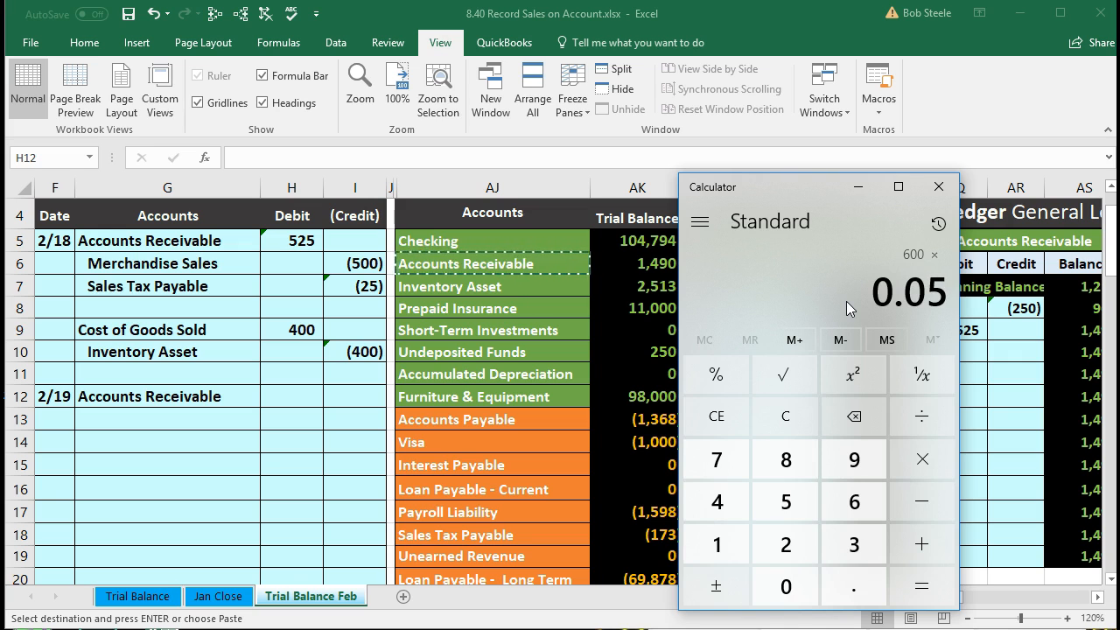
key("Return")
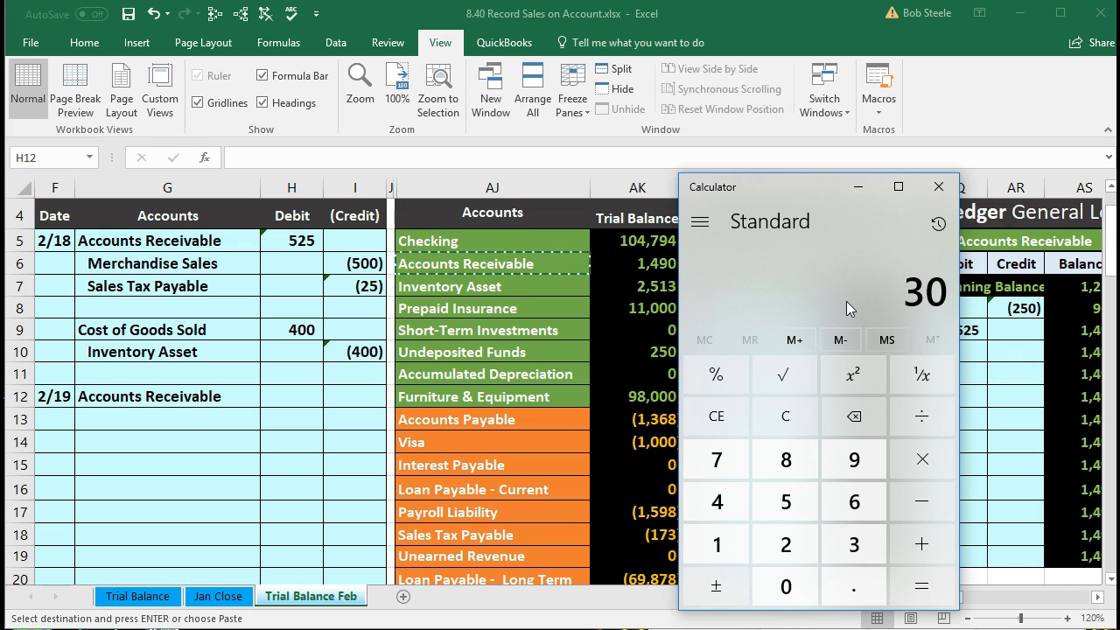
type("+")
type("600")
key("Return")
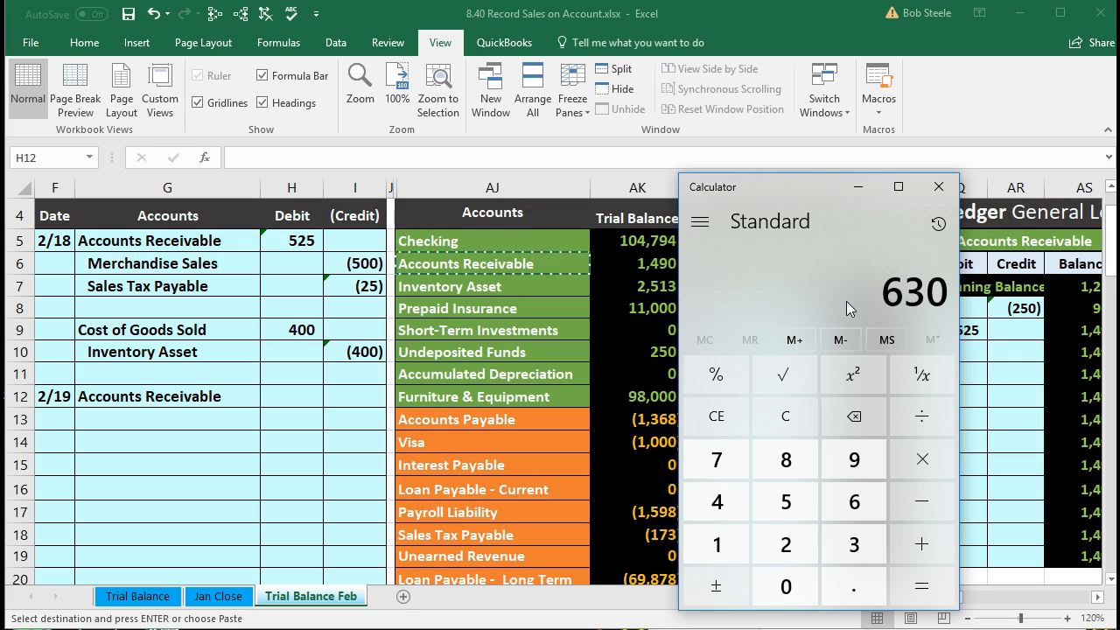
Clear Calculator and compute the tax-inclusive amount in one operation as 600 × 1.05.
left_click(801, 420)
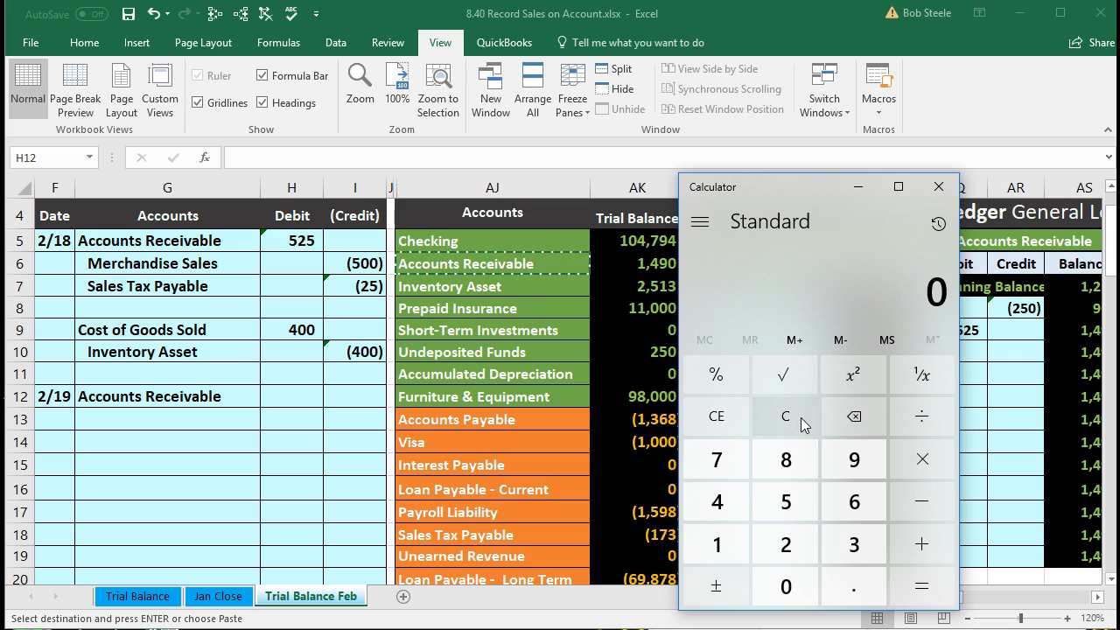
type("600")
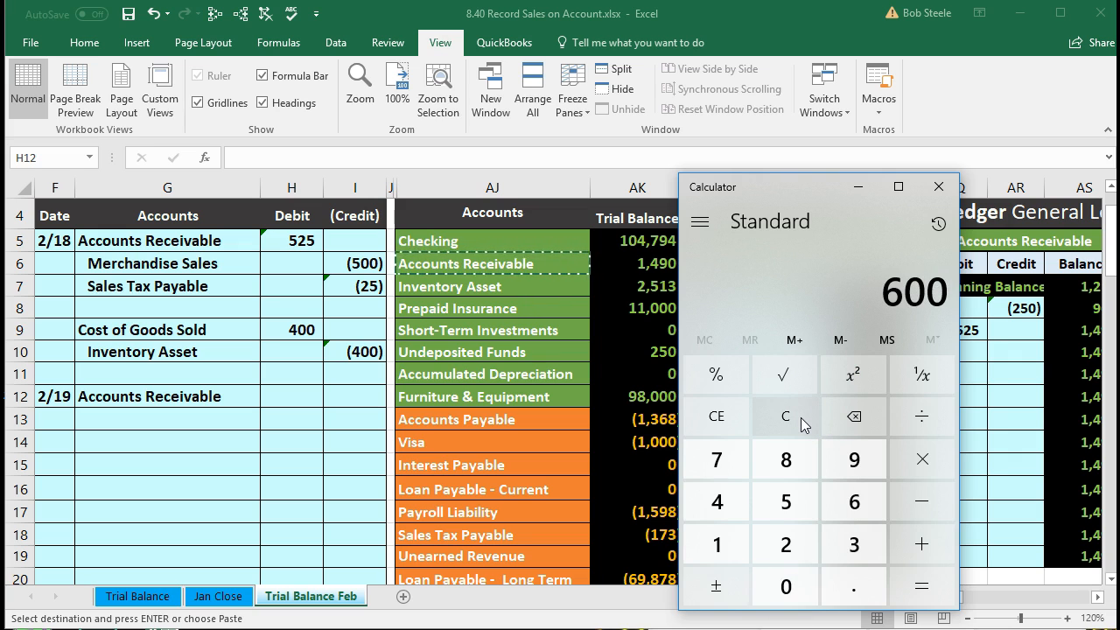
type("*")
type("1")
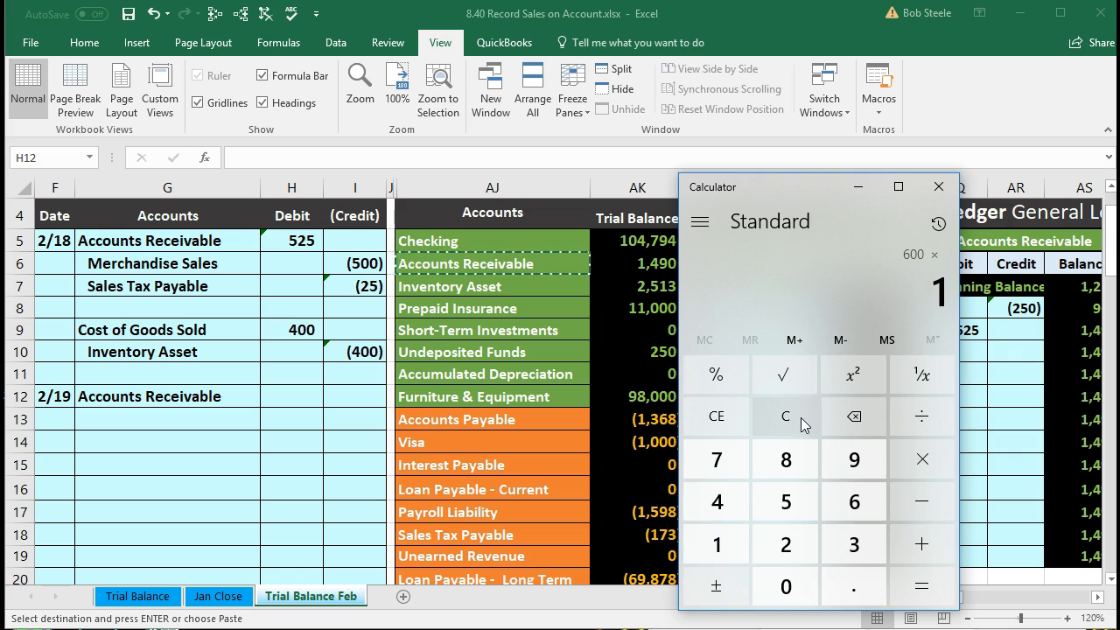
type(".05")
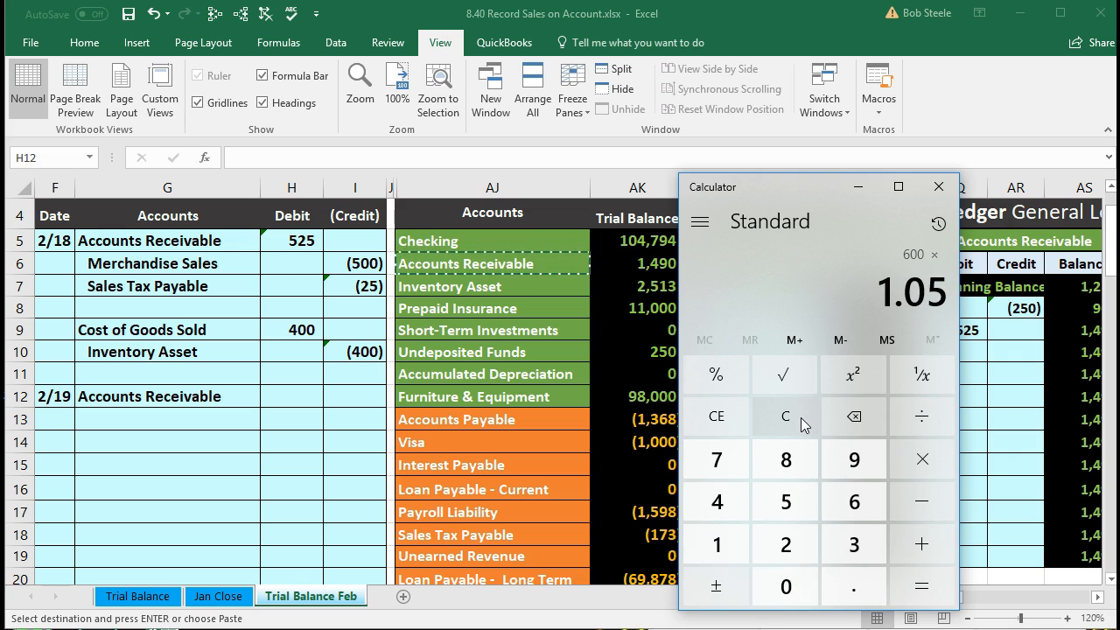
key("Return")
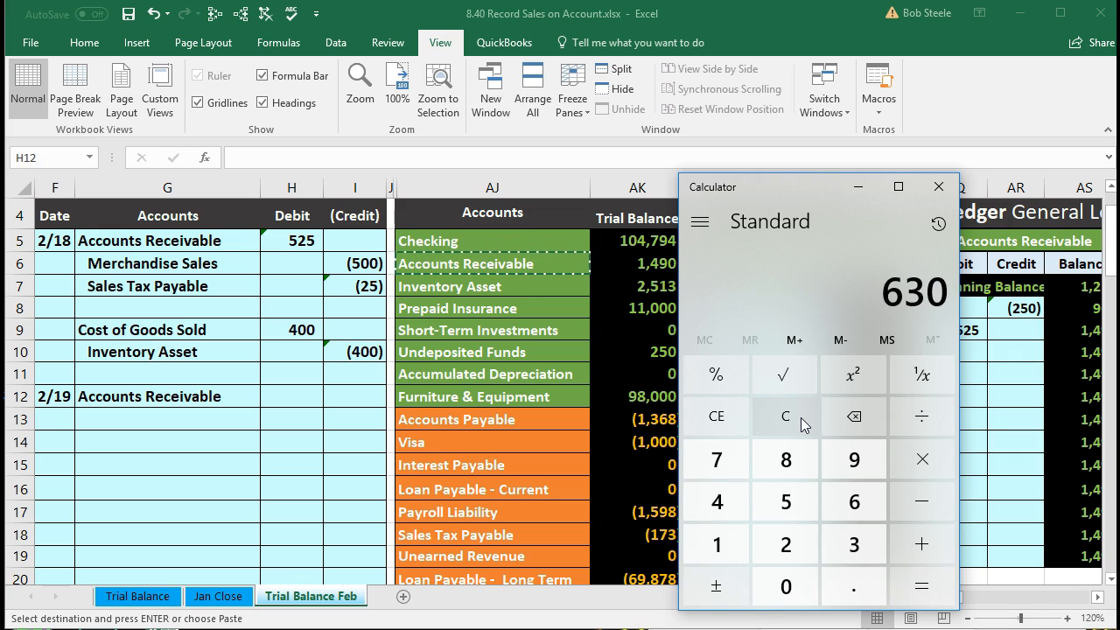
Return to the Excel journal and enter the Accounts Receivable debit in H12 with the formula =600*1.05.
left_click(268, 398)
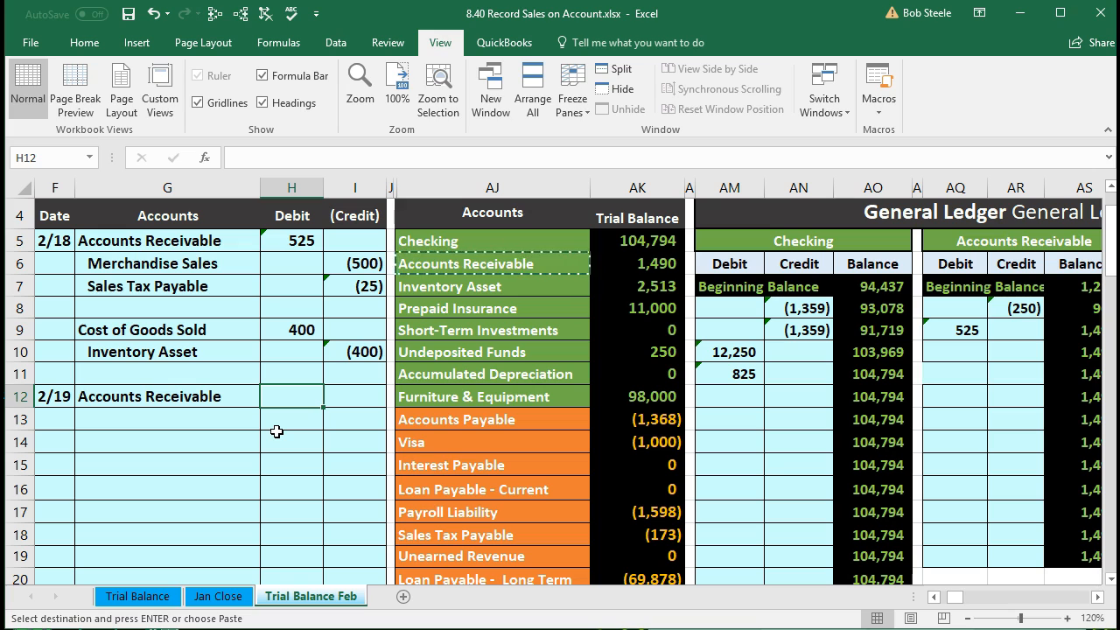
type("=60")
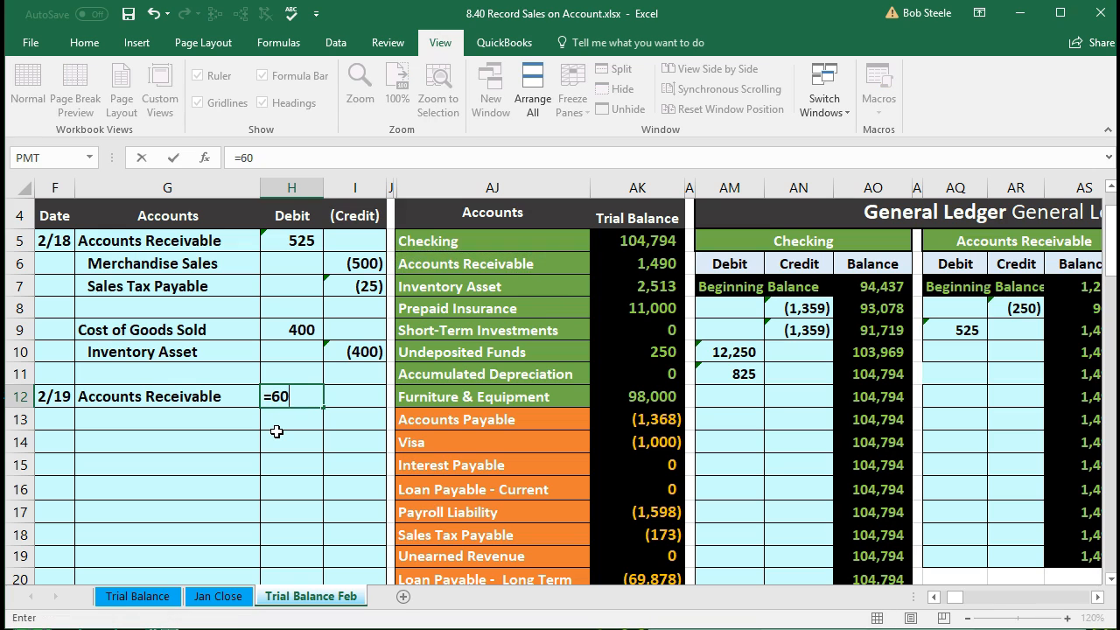
type("0*1.")
key("Return")
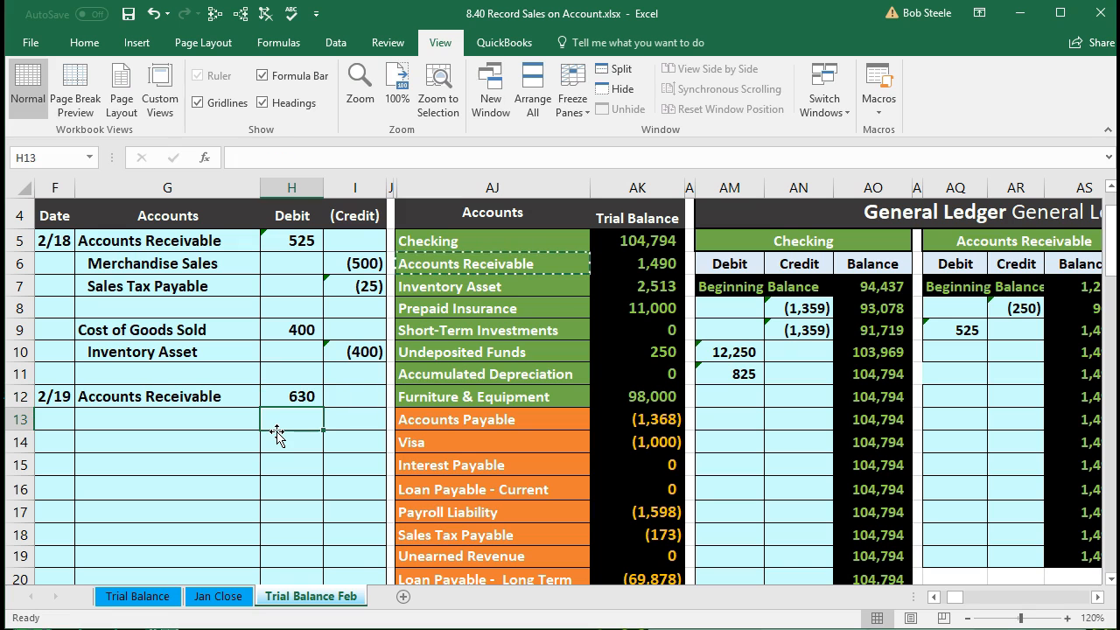
Copy the Merchandise Sales account name from the trial balance and paste it as values only into journal cell G13.
left_click(451, 442)
scroll(483, 446, "down", 1)
scroll(484, 446, "down", 2)
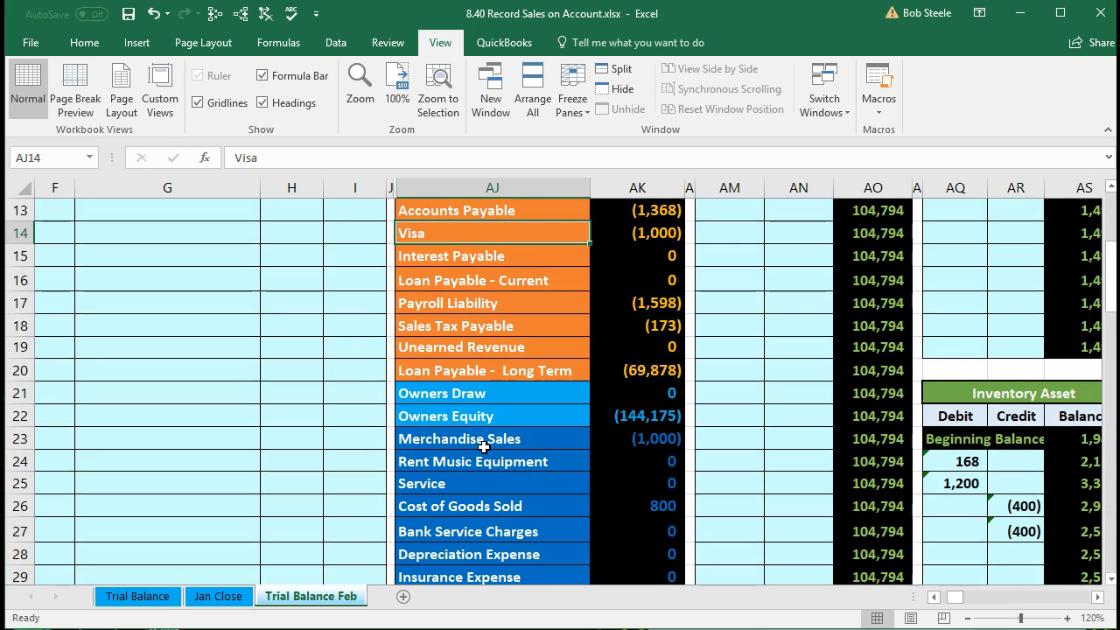
left_click(495, 440)
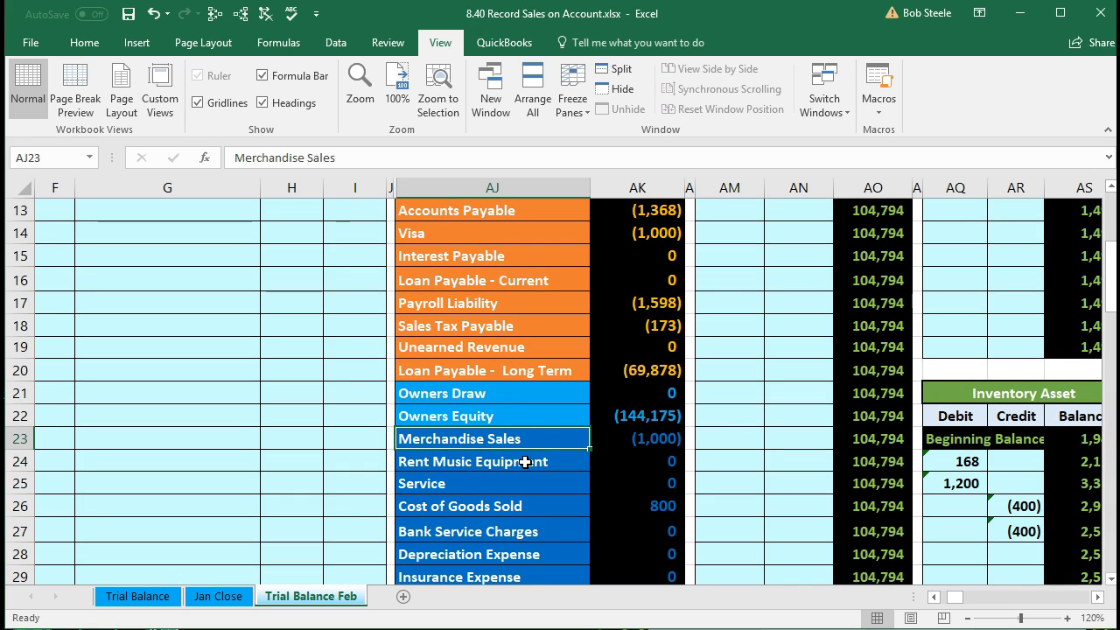
scroll(525, 461, "down", 1)
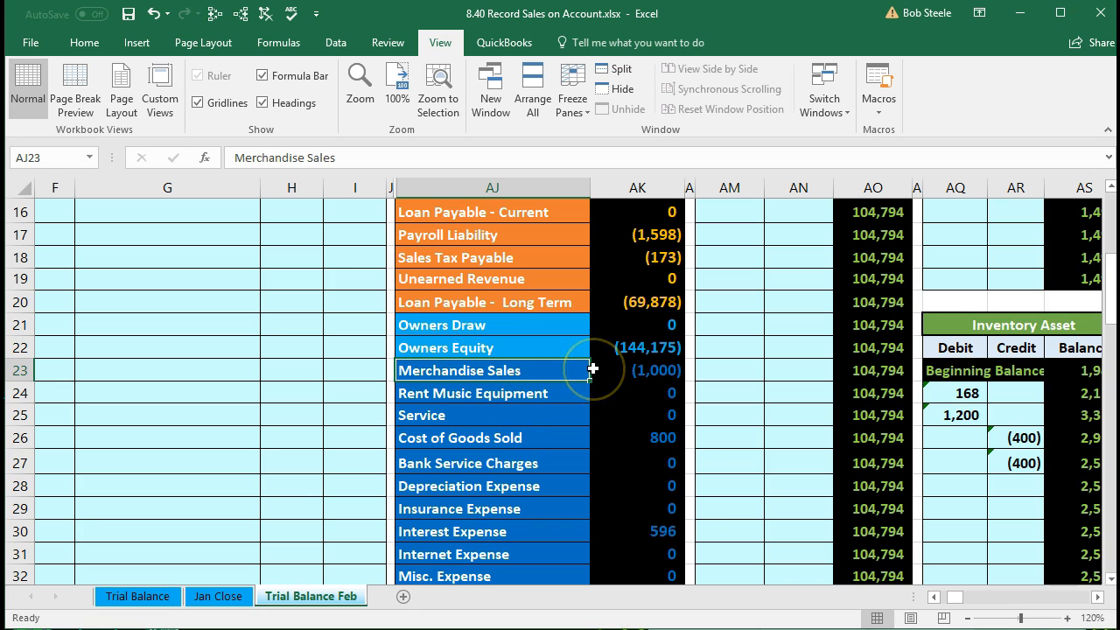
right_click(545, 369)
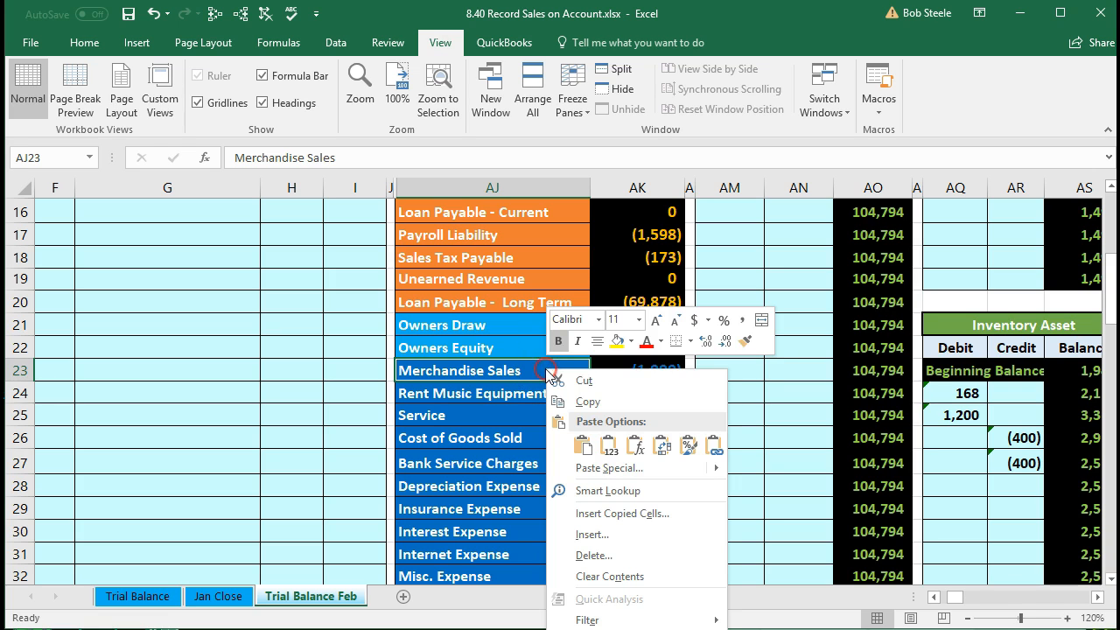
left_click(582, 398)
scroll(213, 433, "up", 3)
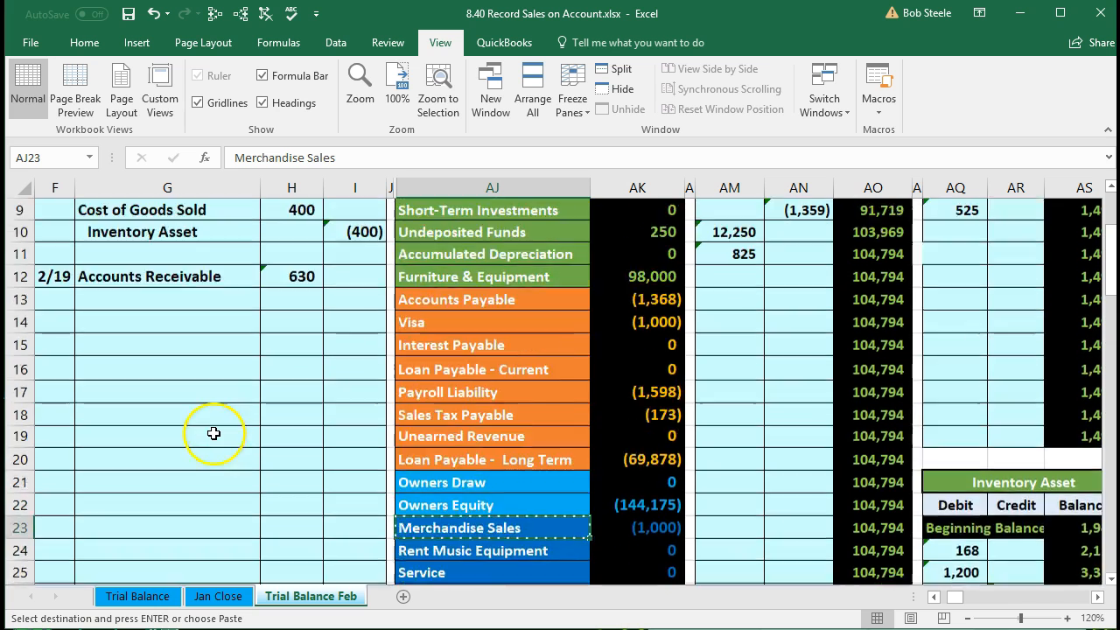
left_click(167, 344)
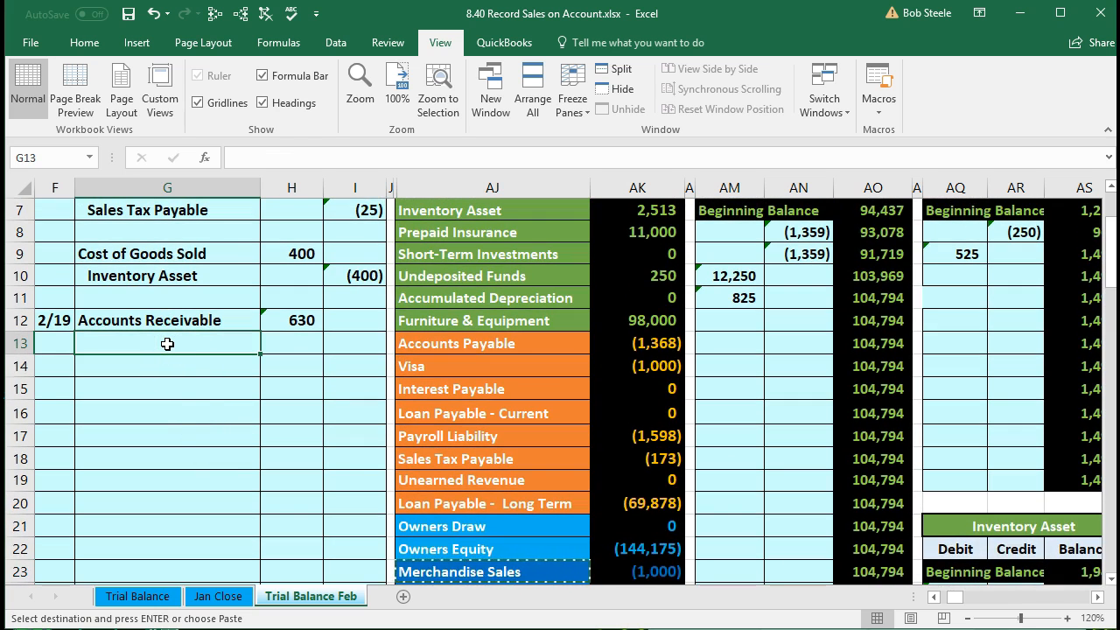
right_click(167, 344)
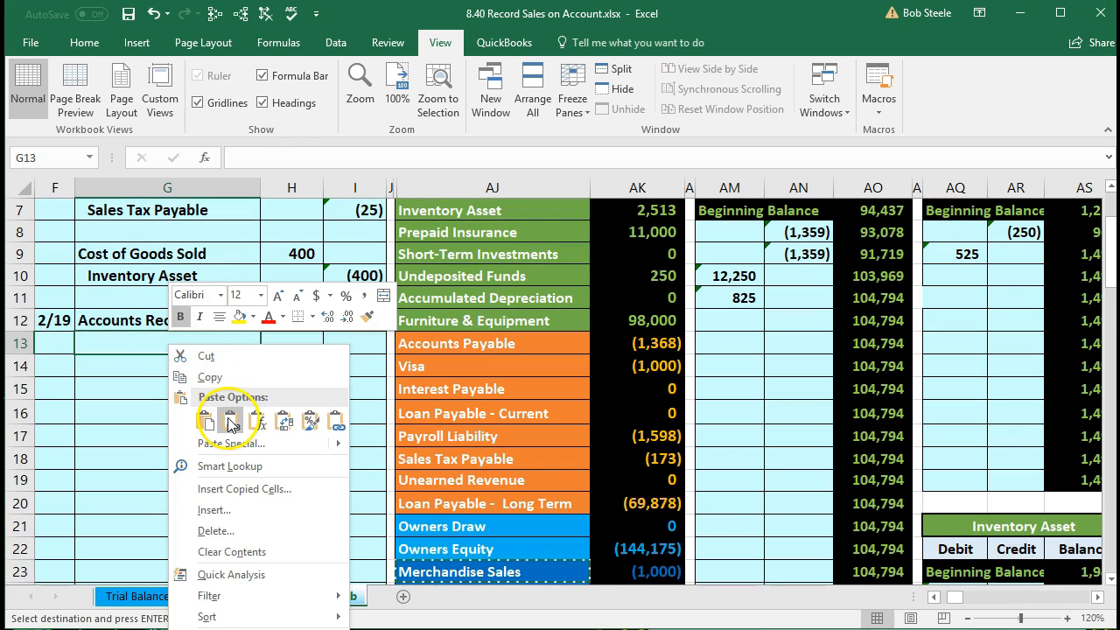
left_click(231, 424)
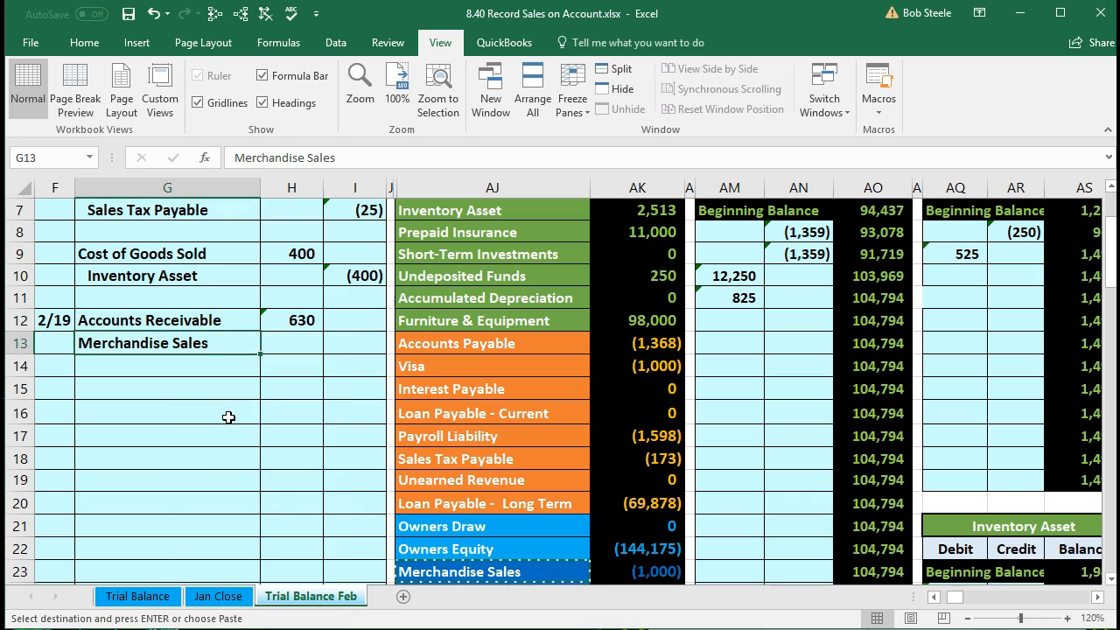
Indent the Merchandise Sales name in G13 and enter its credit of -600 in I13.
left_click(93, 44)
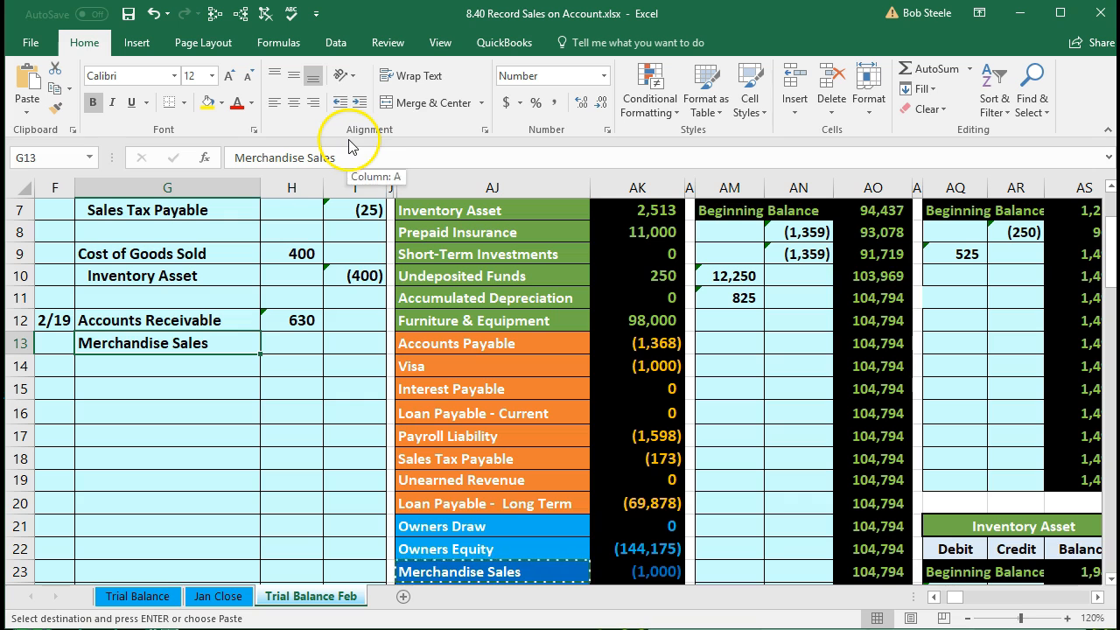
left_click(360, 102)
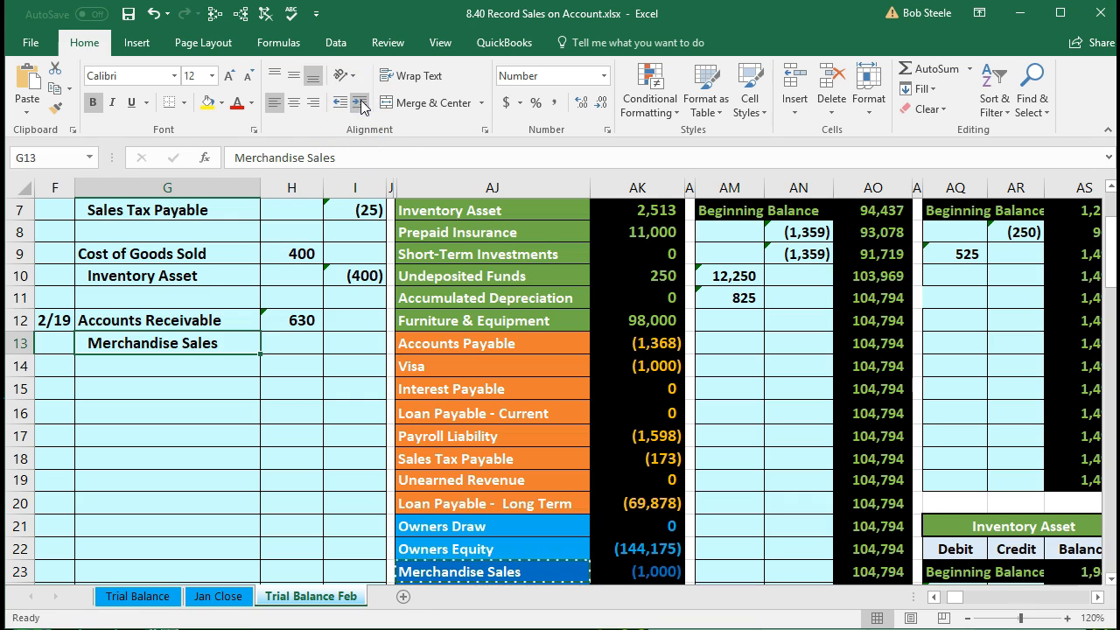
left_click(366, 344)
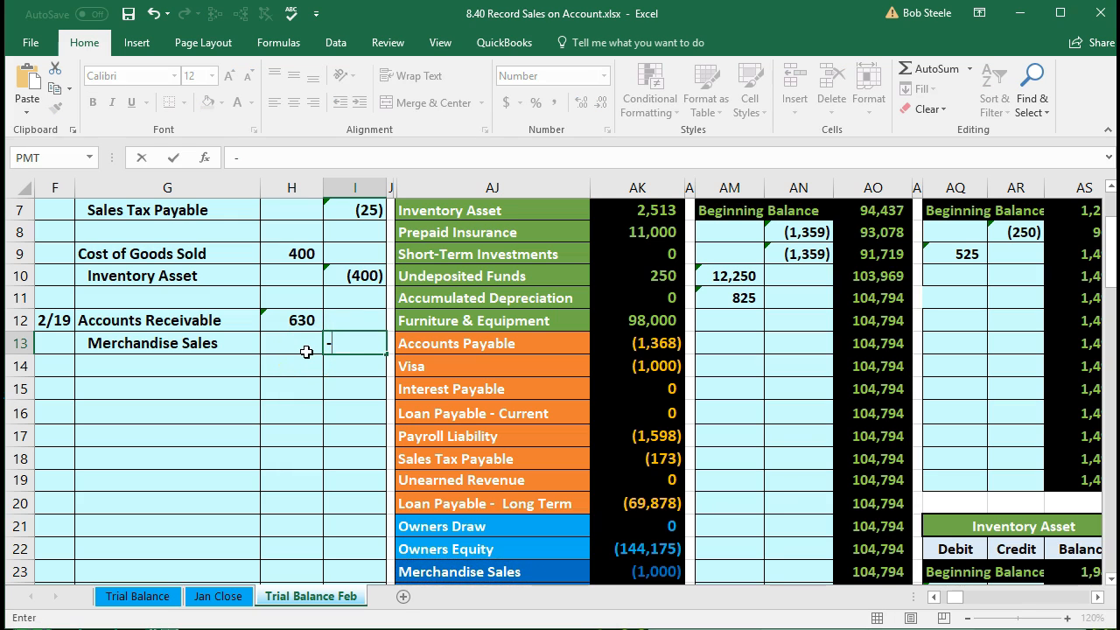
type("-600")
key("Return")
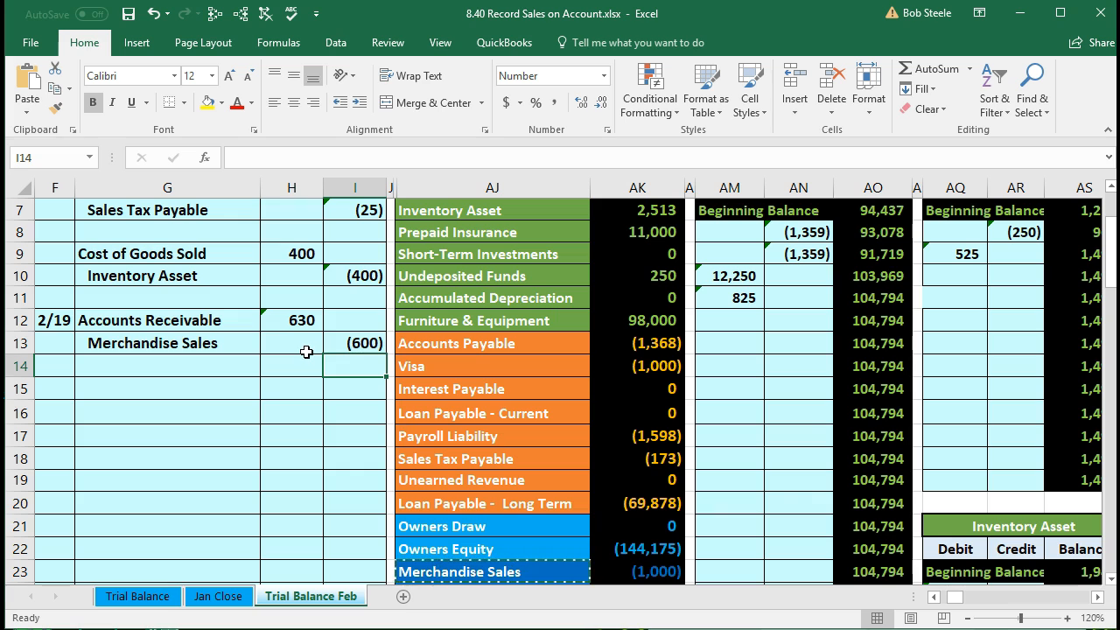
Enter the balancing sales tax credit in I14 as the negative SUM of H12:I13.
left_click(301, 324)
left_click_drag(308, 332, 325, 344)
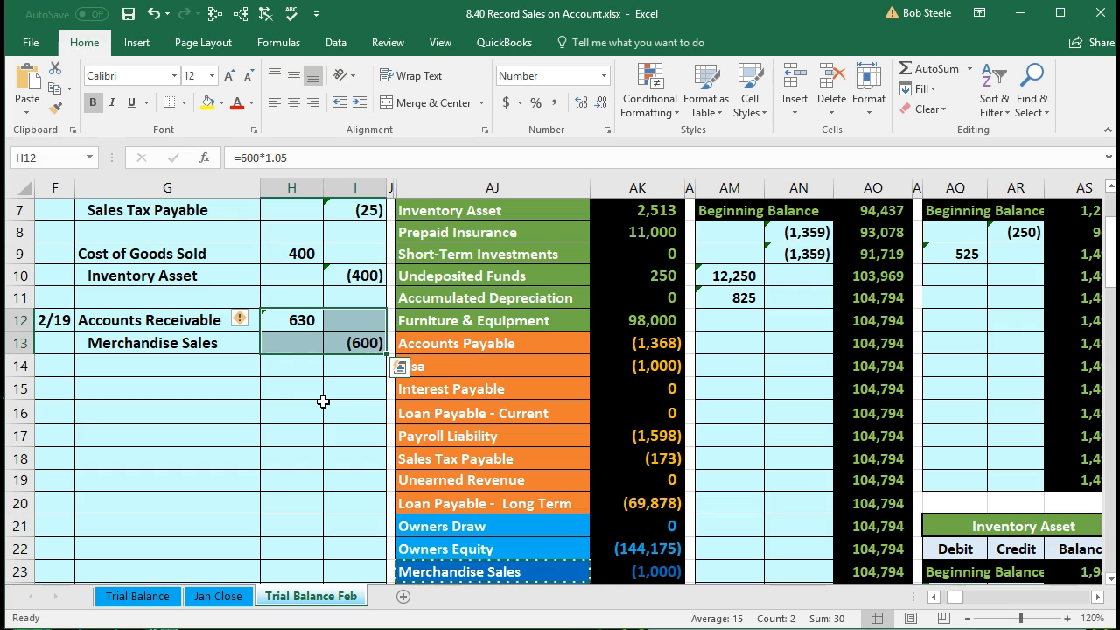
left_click(342, 372)
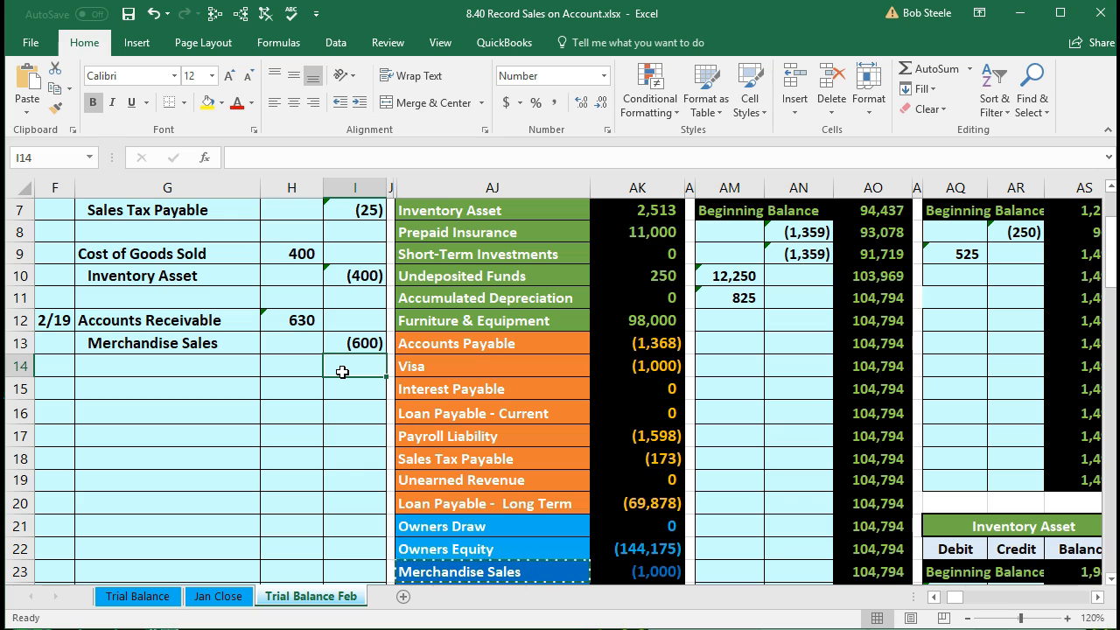
type("-sum")
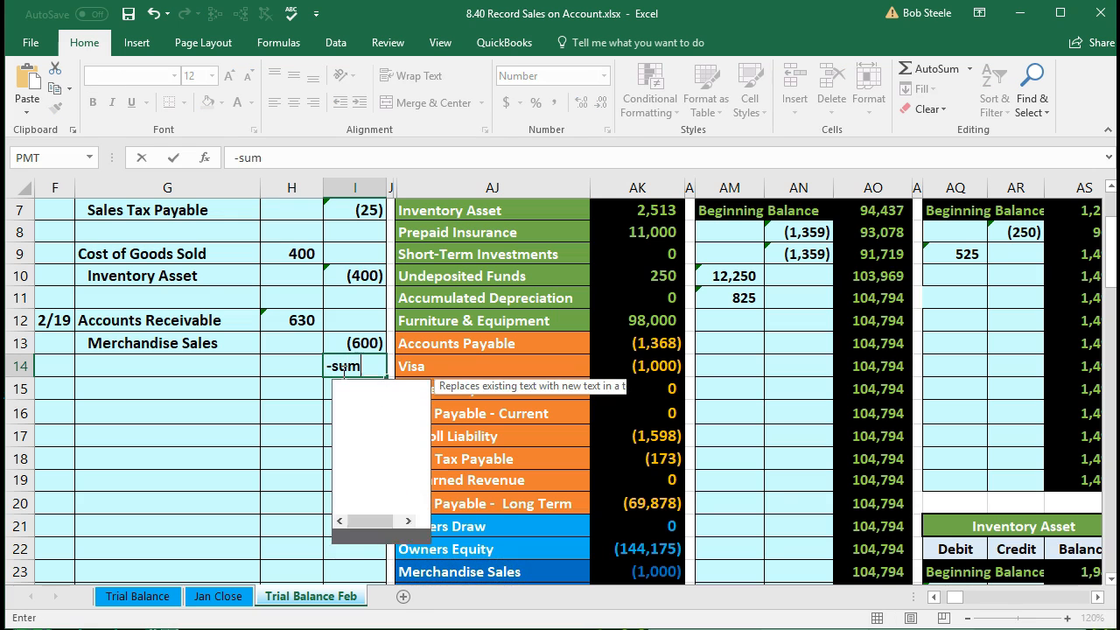
double_click(359, 388)
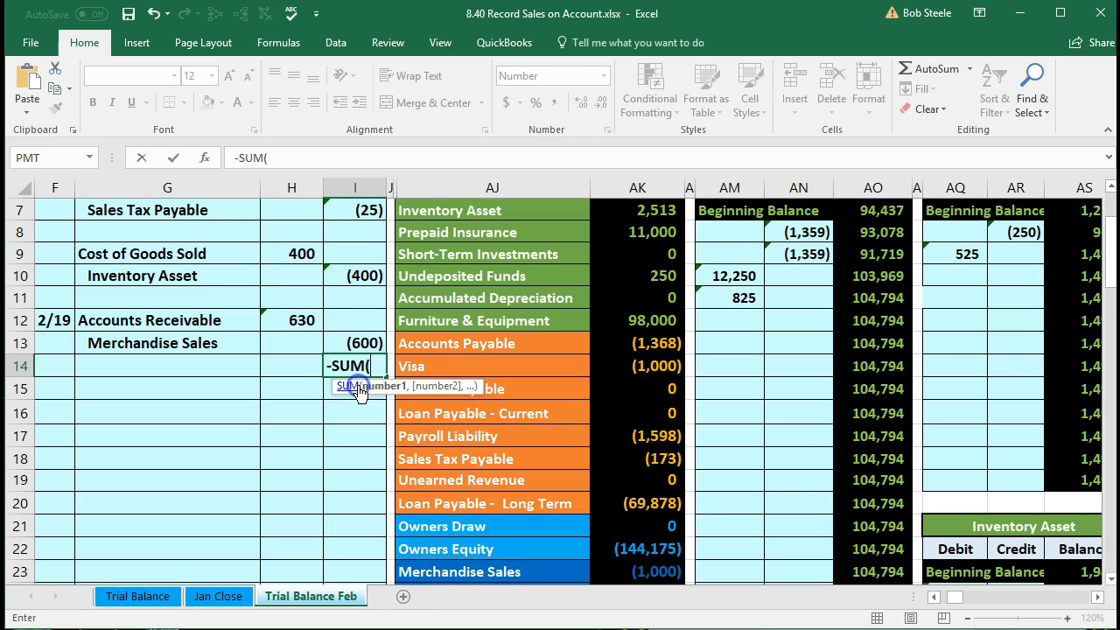
left_click_drag(295, 321, 359, 348)
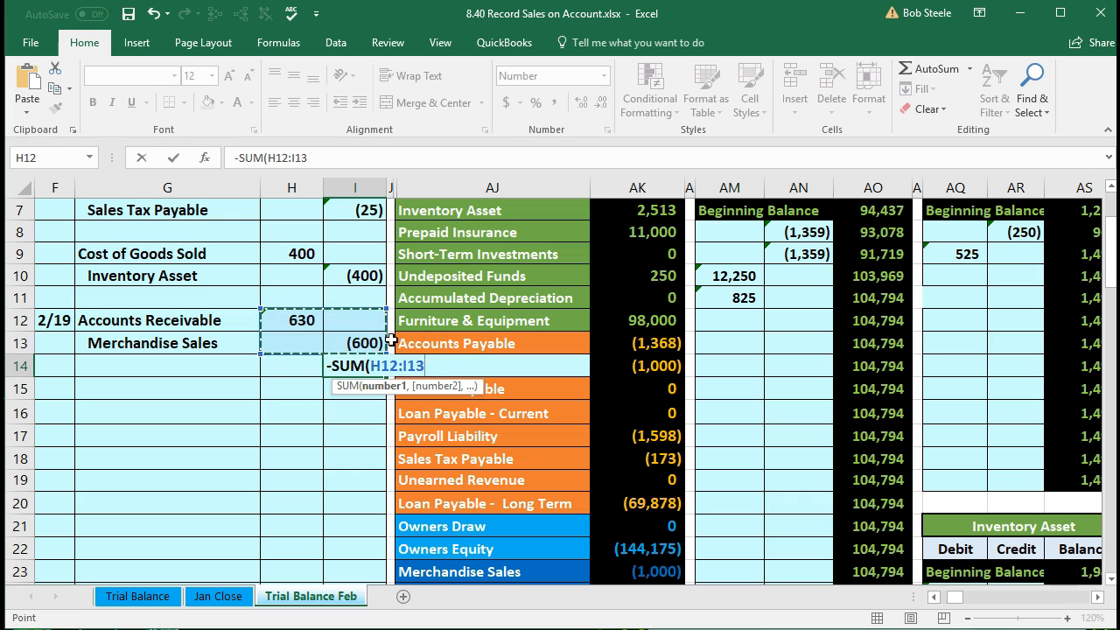
key("Return")
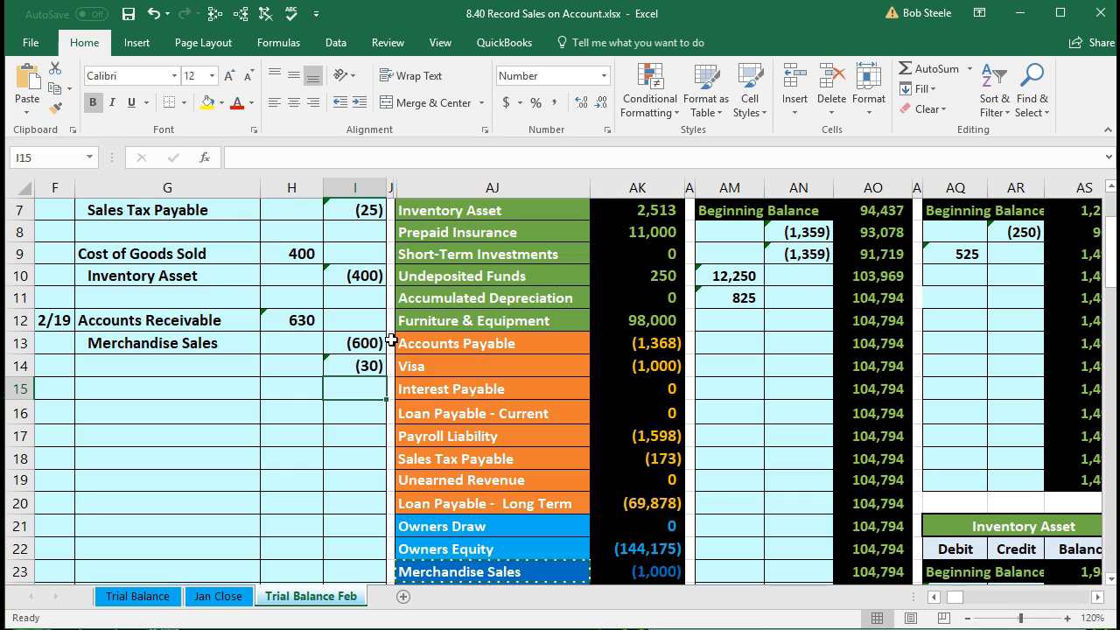
Copy the Sales Tax Payable name from the trial balance, paste it as values only into G14, and indent it.
left_click(214, 376)
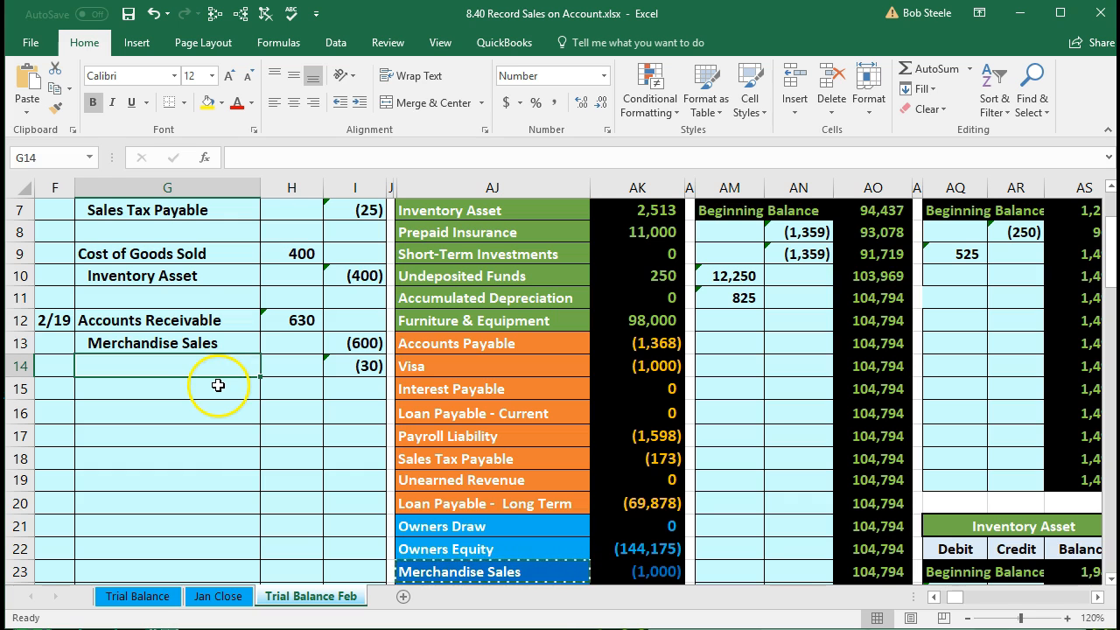
left_click(468, 450)
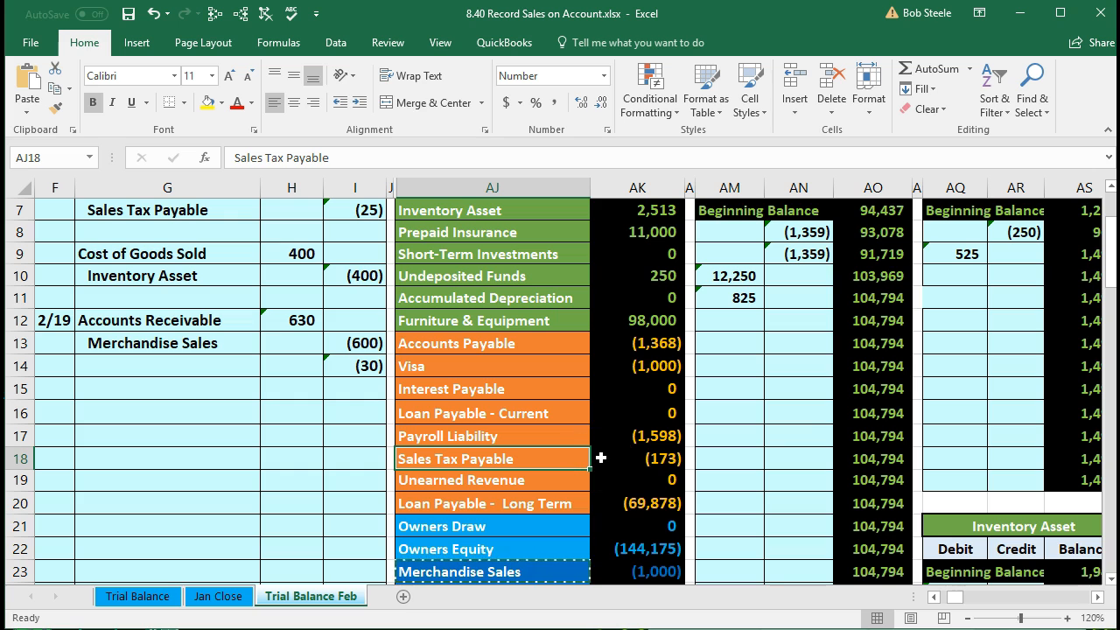
right_click(568, 457)
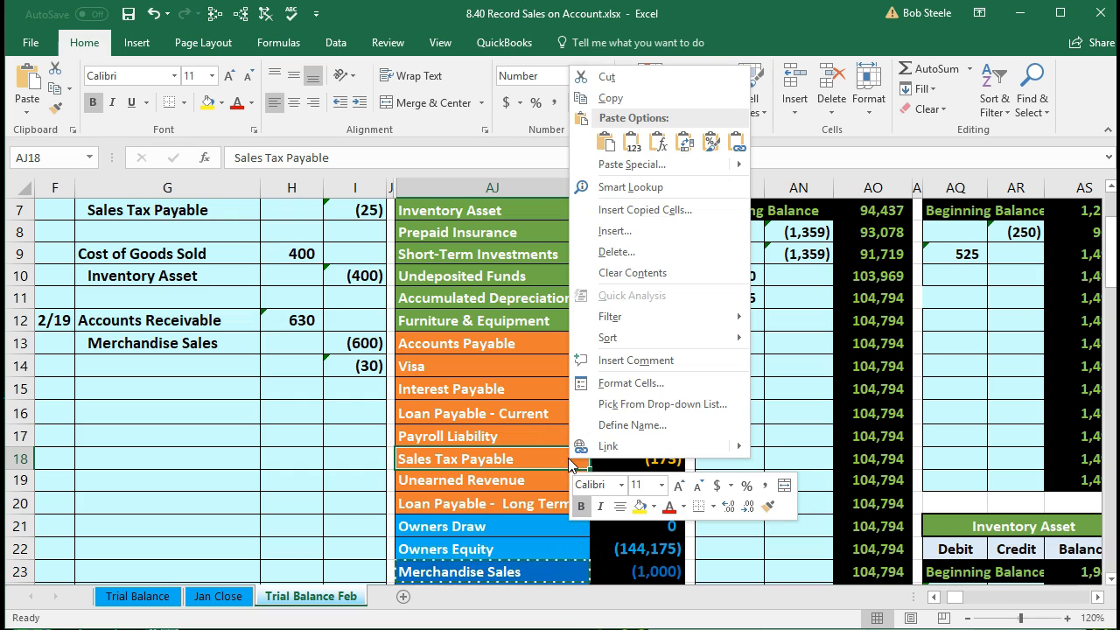
left_click(603, 98)
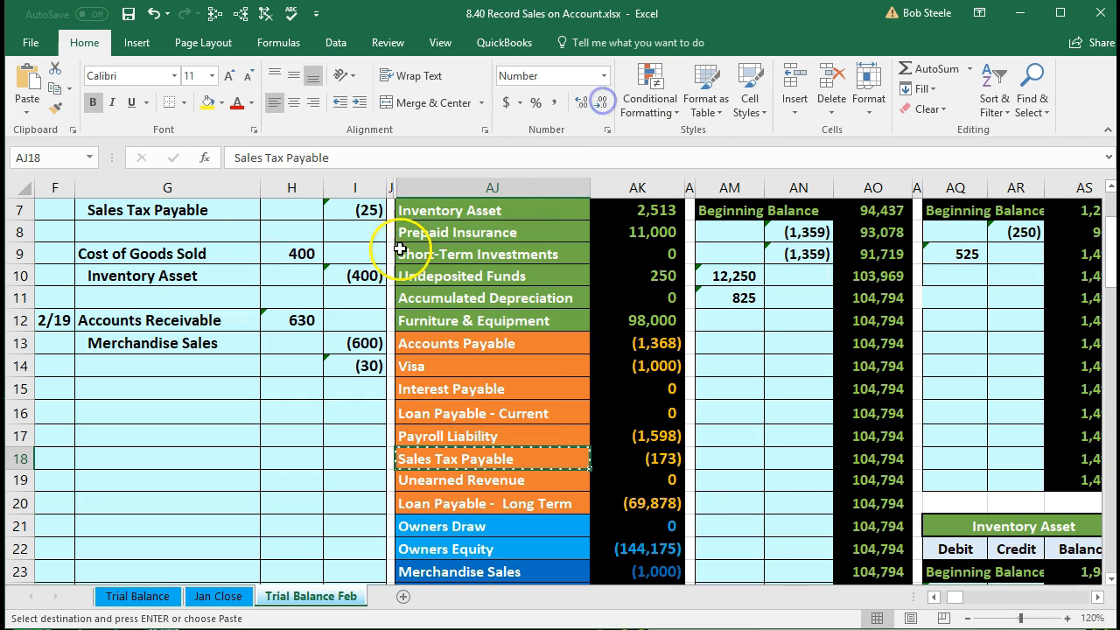
left_click(205, 361)
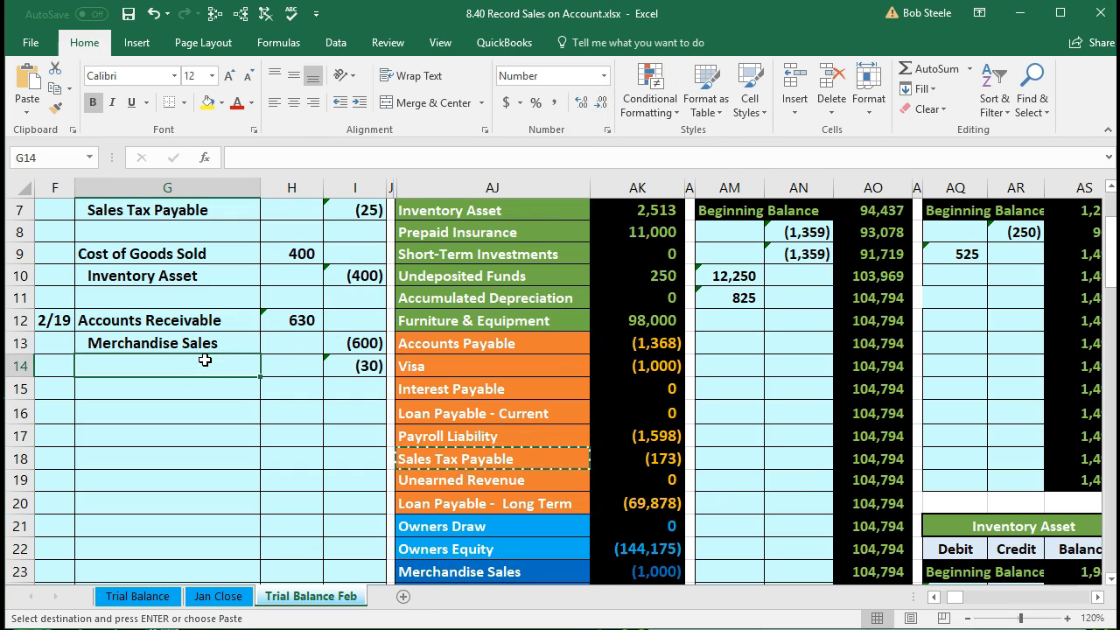
right_click(205, 361)
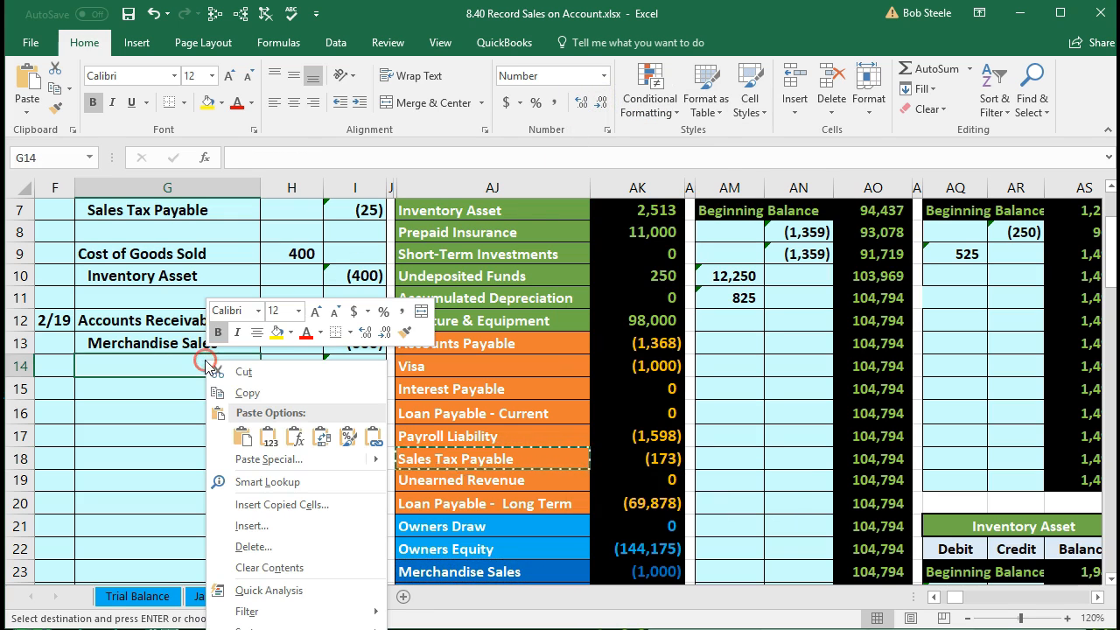
left_click(260, 424)
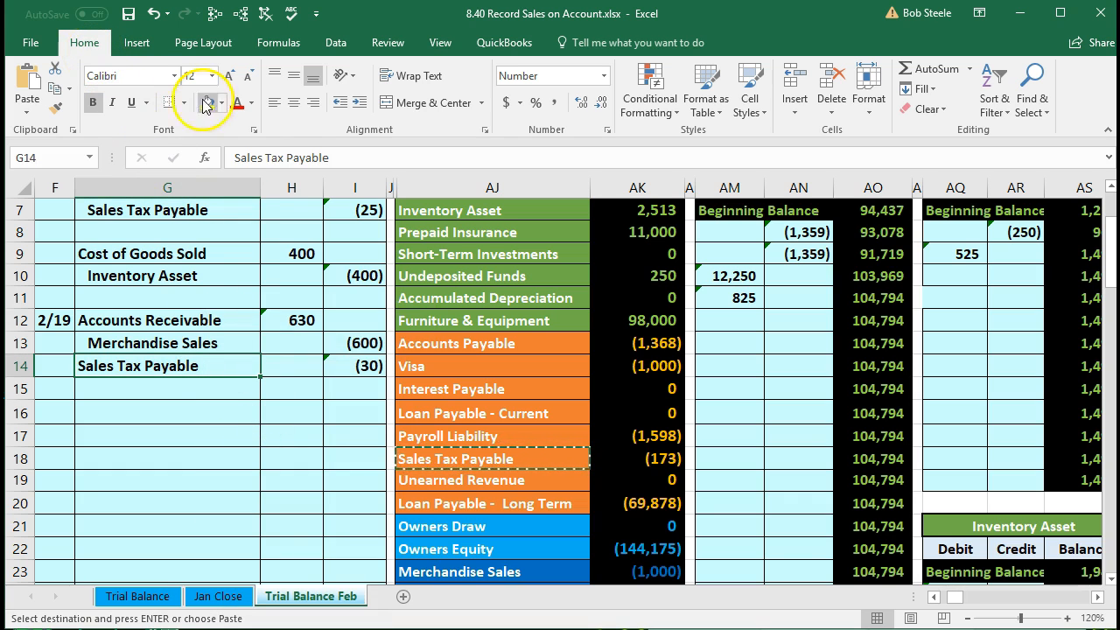
left_click(359, 104)
left_click_drag(219, 368, 338, 368)
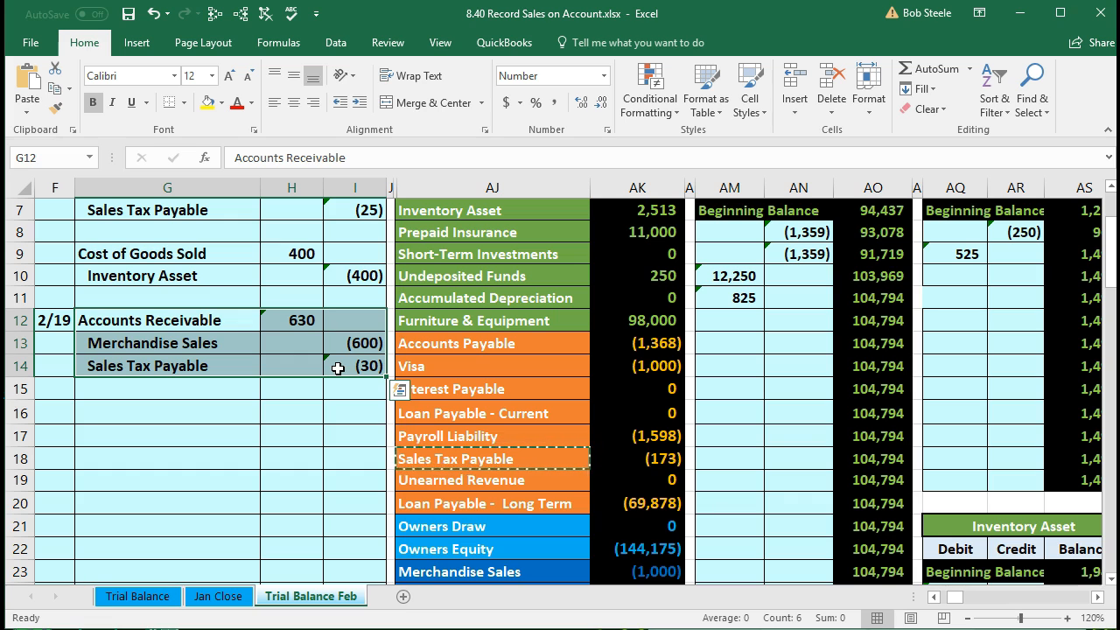
Freeze the worksheet panes at cell AJ1, keeping the general journal columns before the trial balance fixed.
left_click_drag(212, 319, 282, 321)
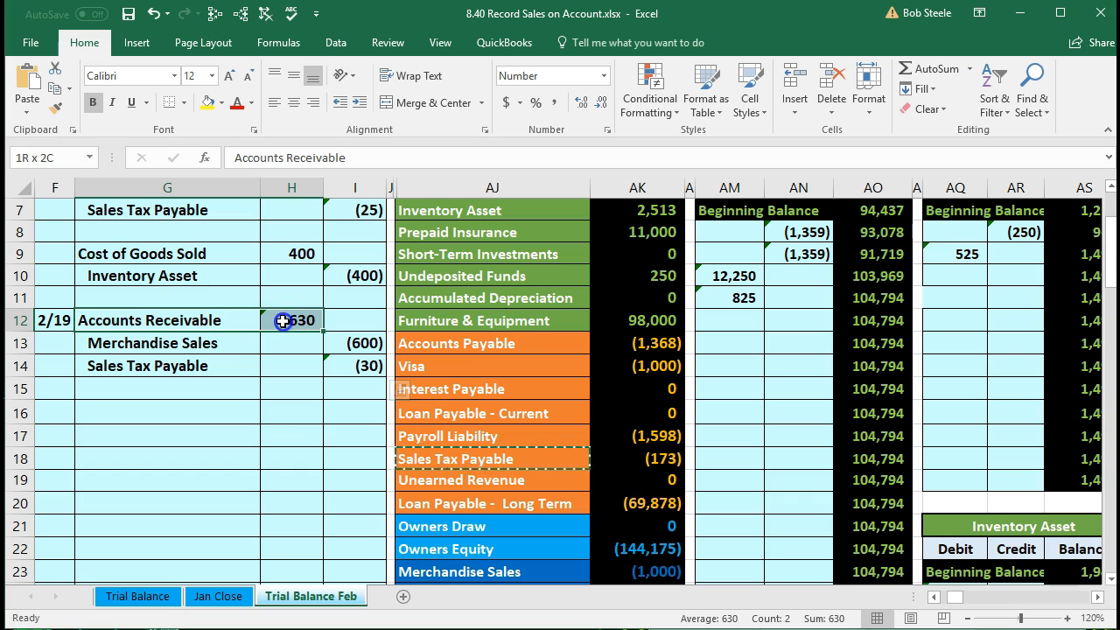
scroll(313, 437, "up", 2)
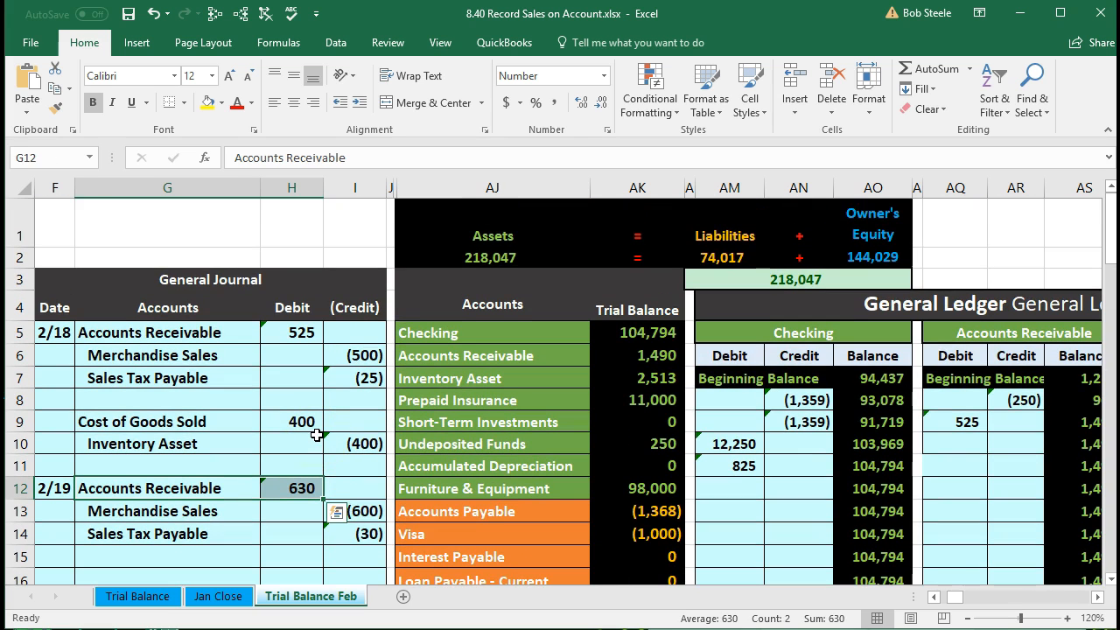
left_click(430, 225)
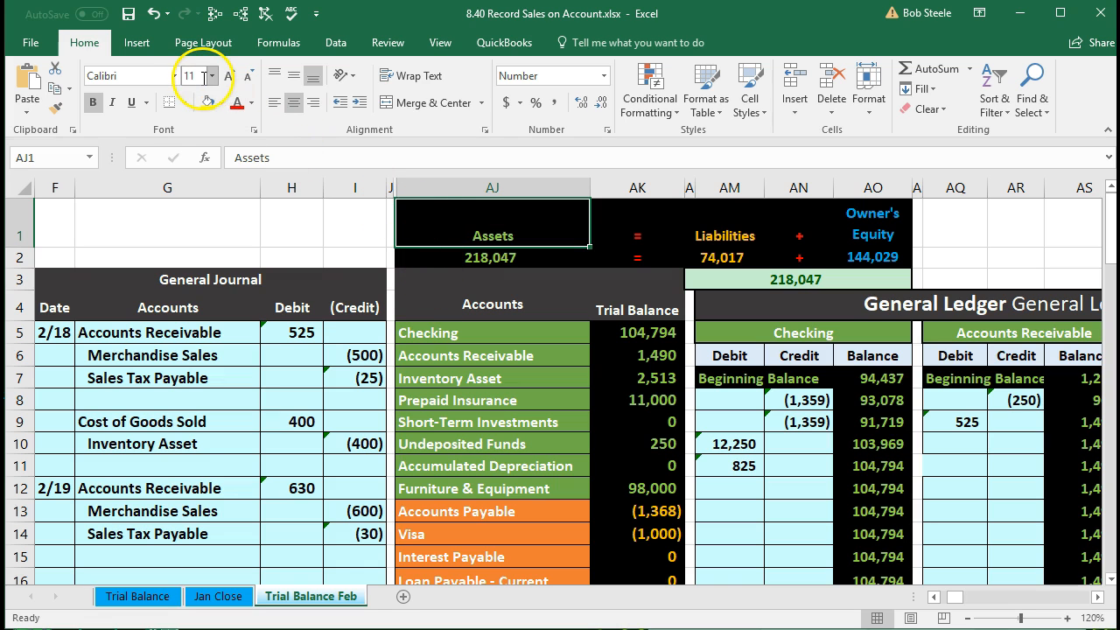
left_click(440, 43)
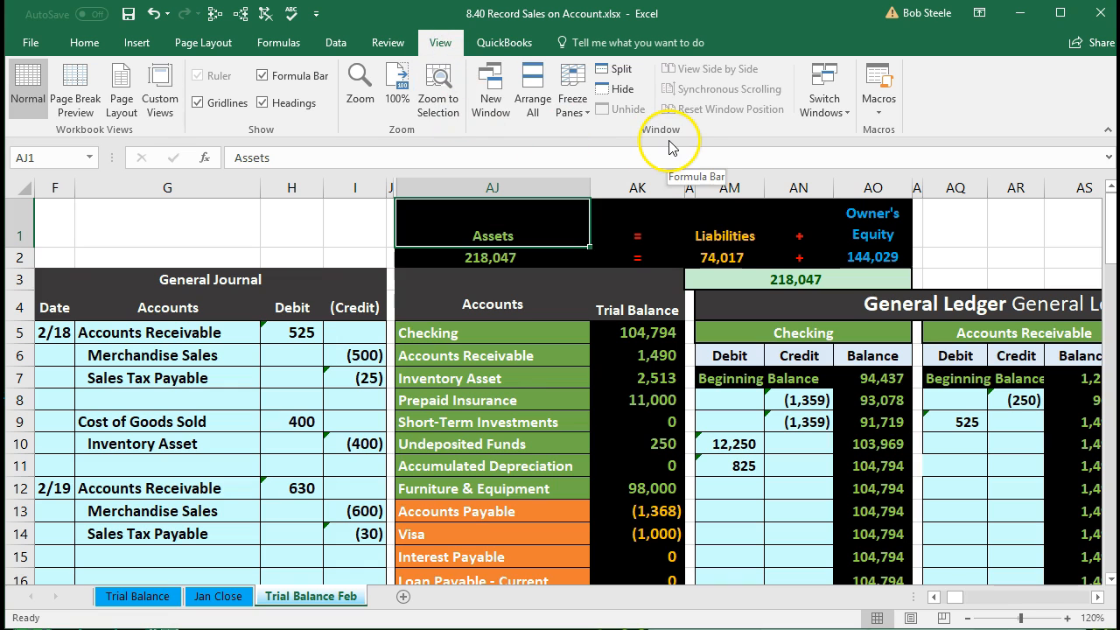
left_click(573, 105)
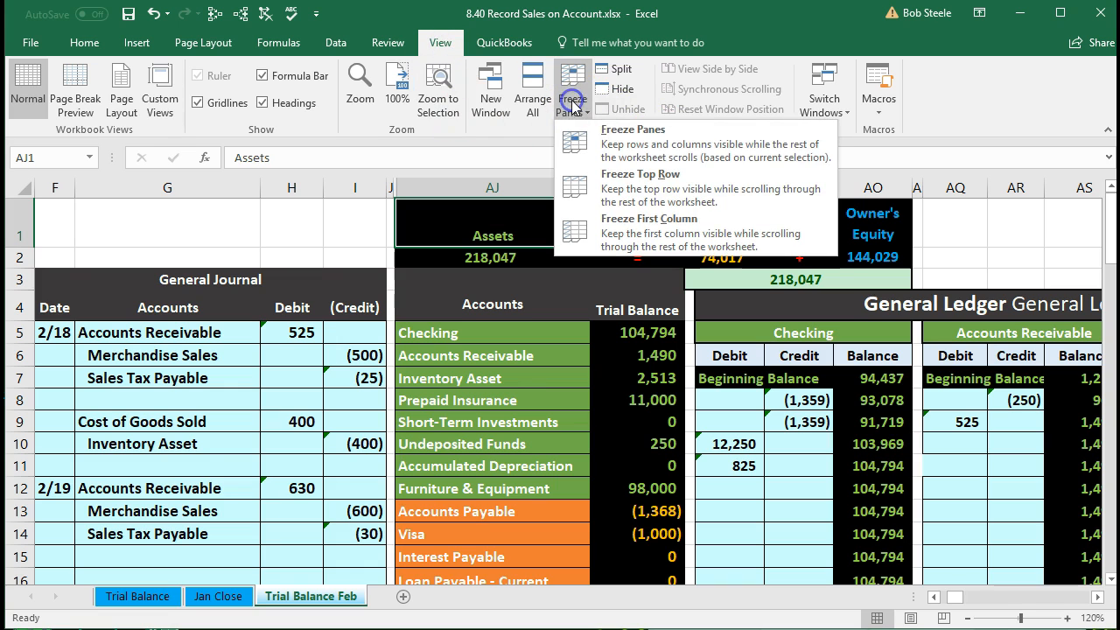
left_click(638, 147)
Post the 2/19 Accounts Receivable debit to the general ledger by linking cell AQ10 to journal cell H12.
scroll(530, 353, "down", 1)
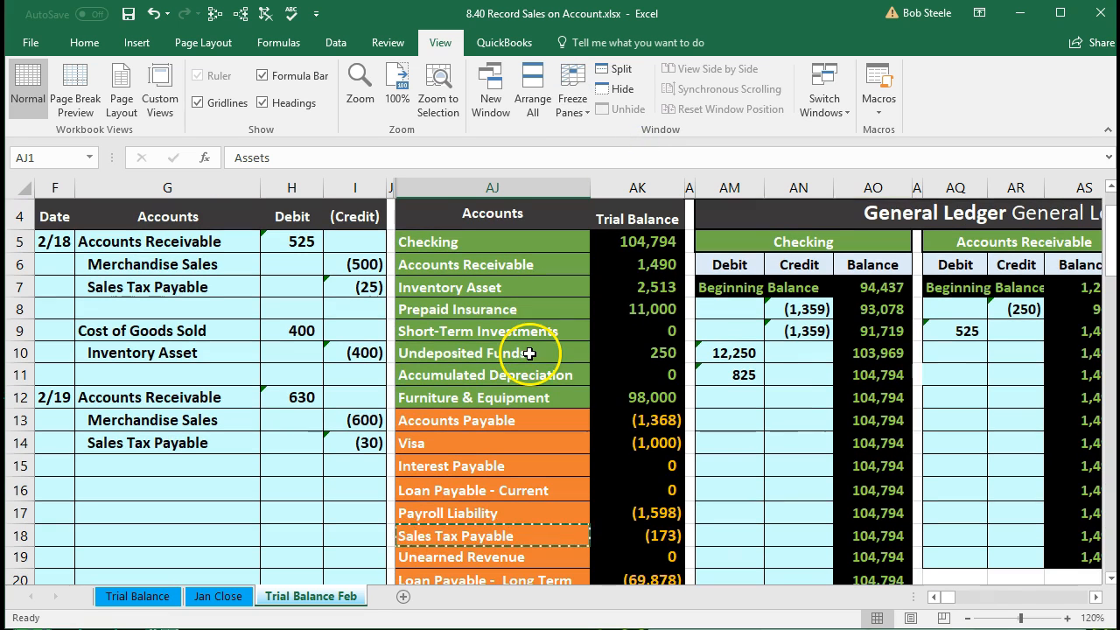
left_click_drag(225, 394, 275, 396)
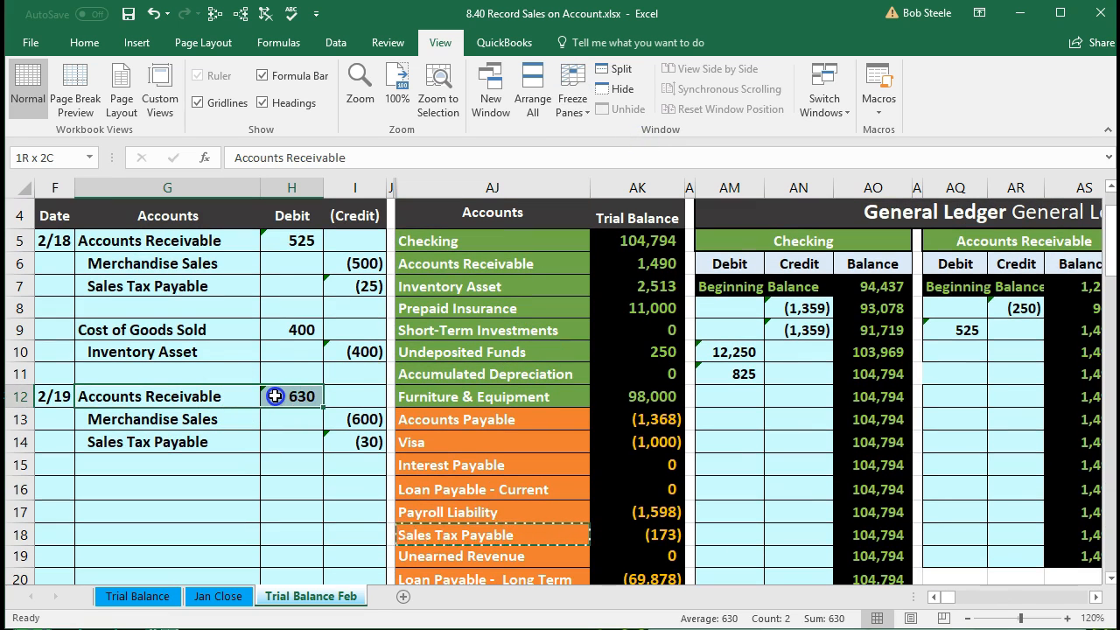
left_click_drag(517, 268, 604, 271)
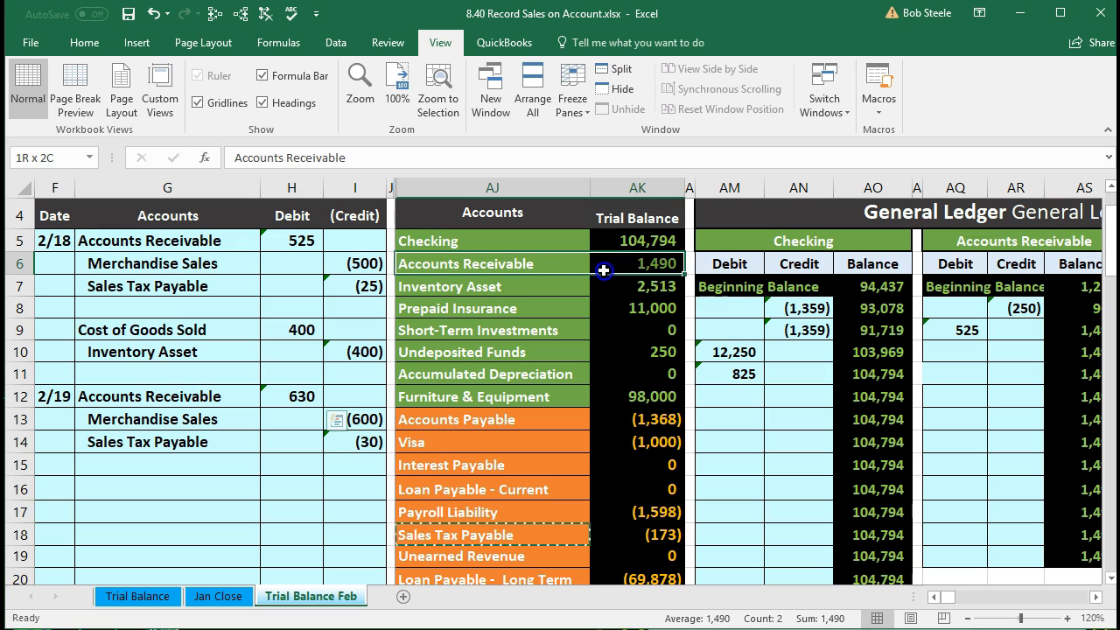
left_click(955, 354)
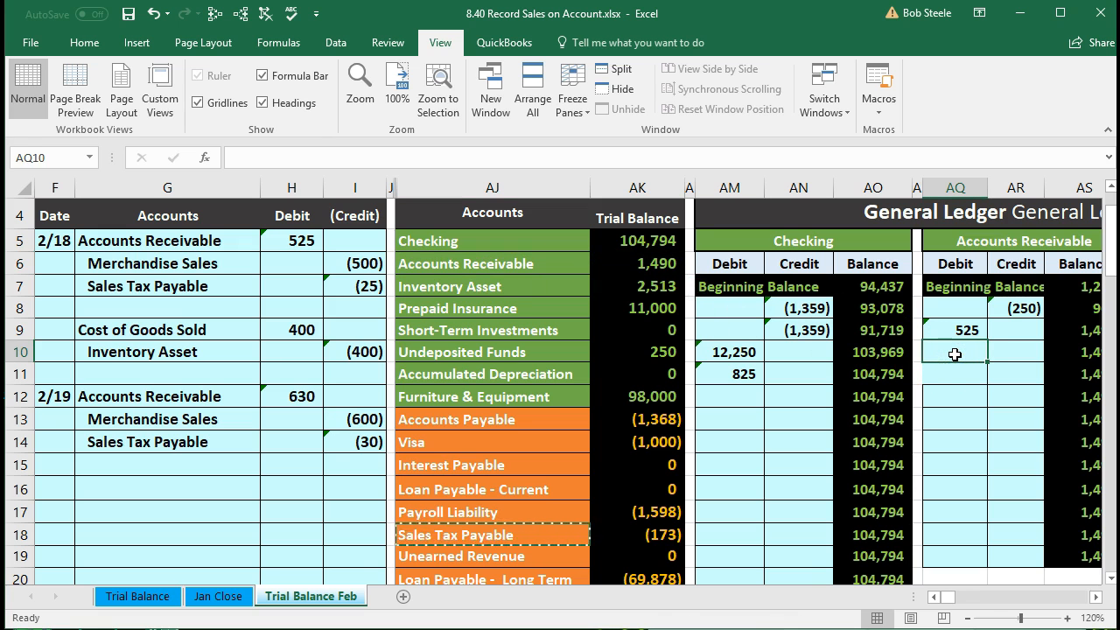
key("Right")
key("Right")
key("Right")
key("Right")
key("Right")
key("Right")
key("Right")
key("Right")
key("Right")
key("Right")
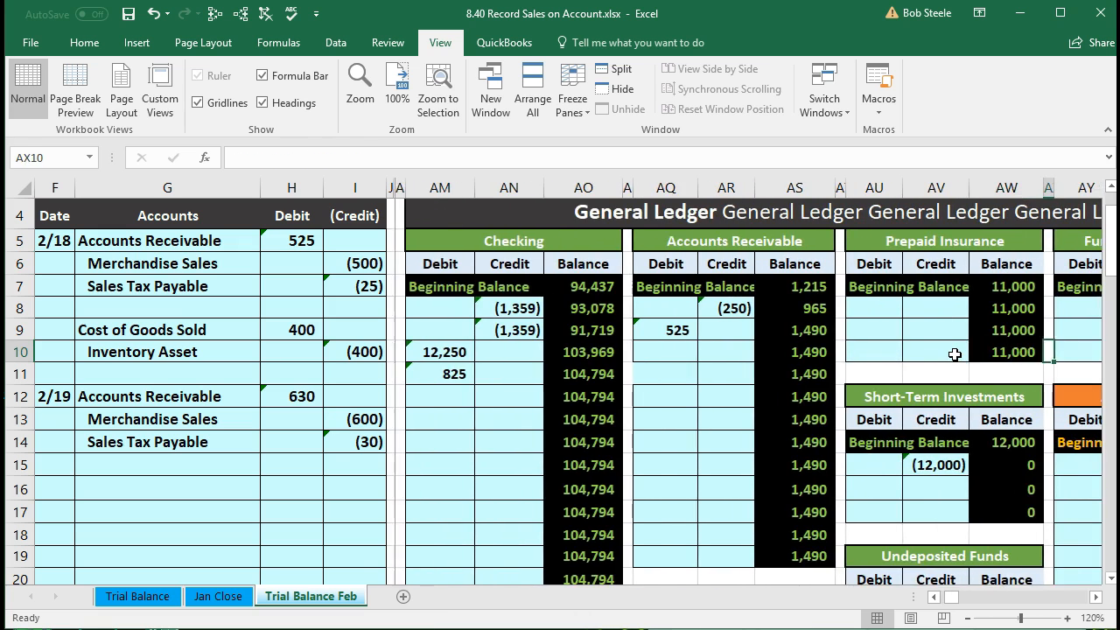
key("Left")
key("Left")
key("Left")
key("Left")
key("Left")
key("Left")
key("Left")
key("Left")
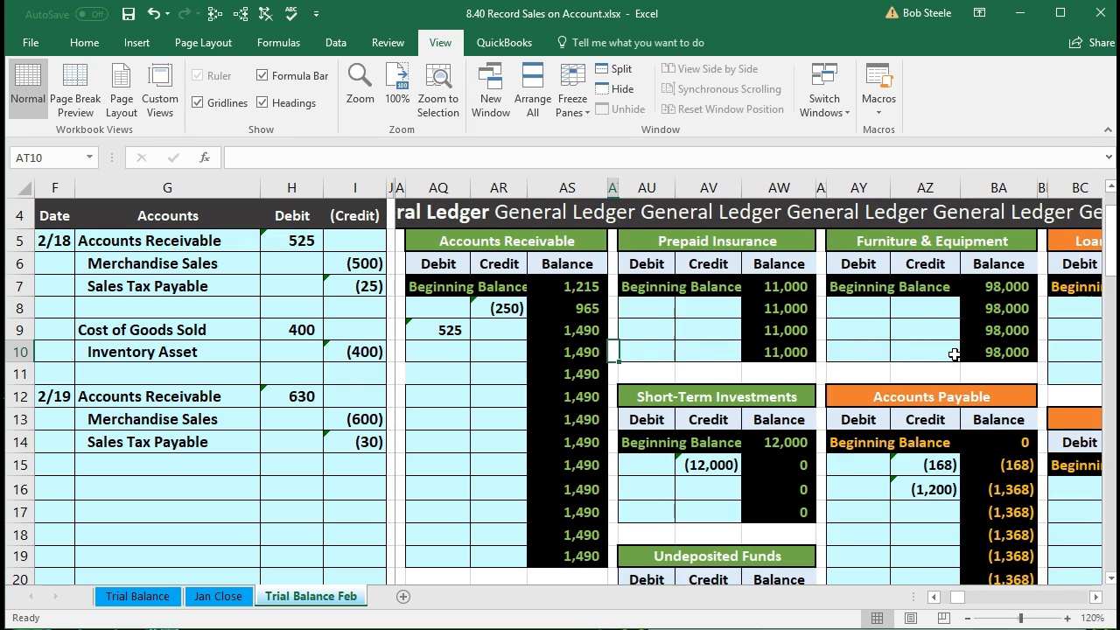
key("Left")
key("Left")
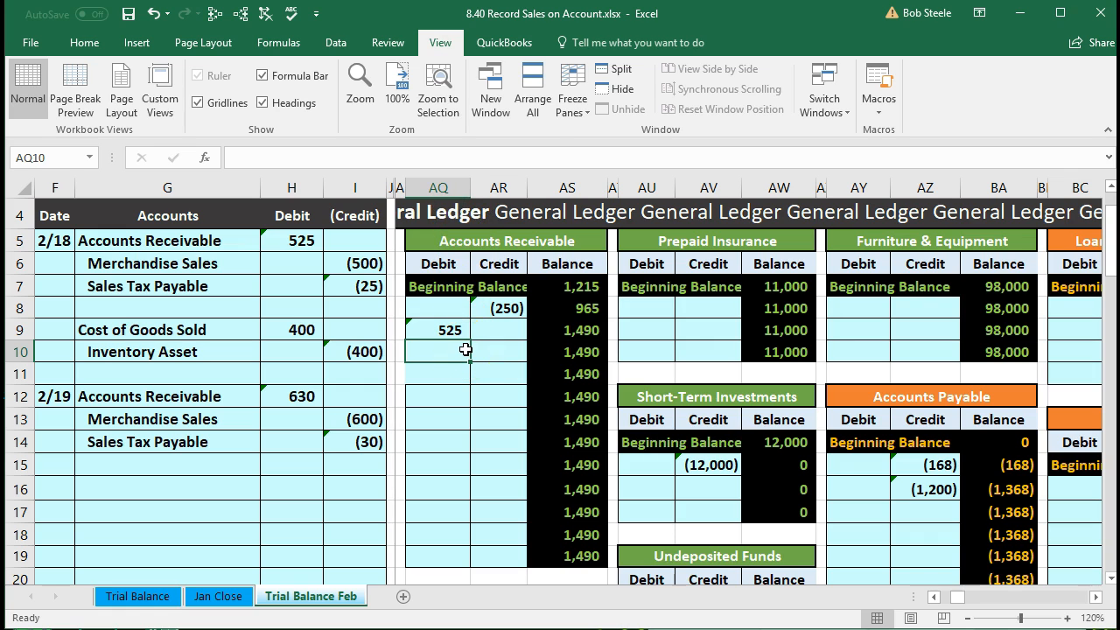
type("=")
left_click(313, 396)
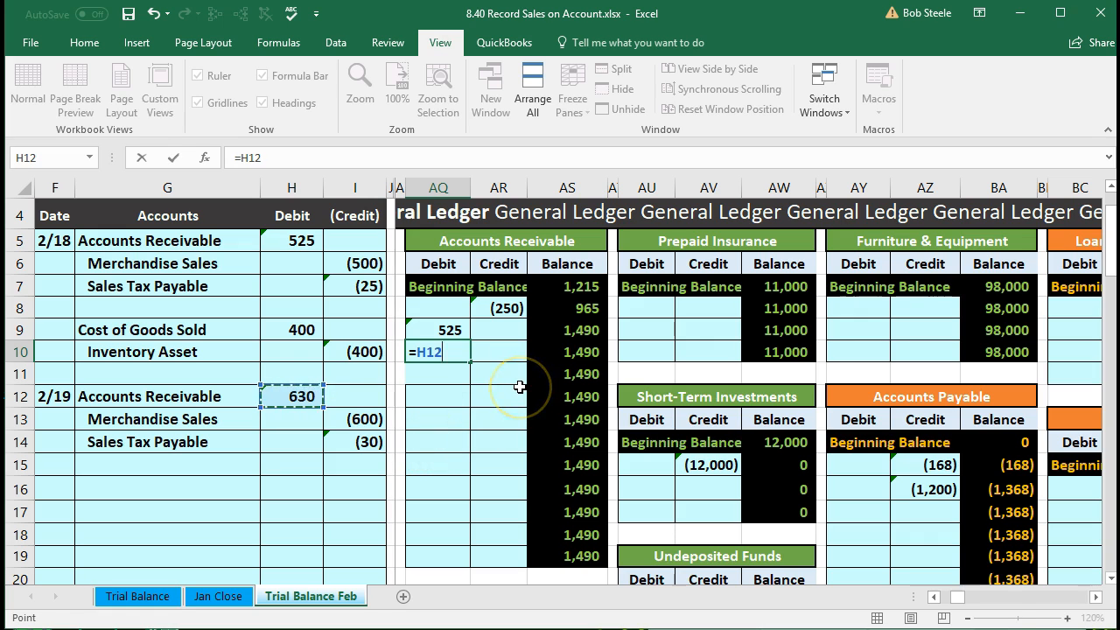
key("Return")
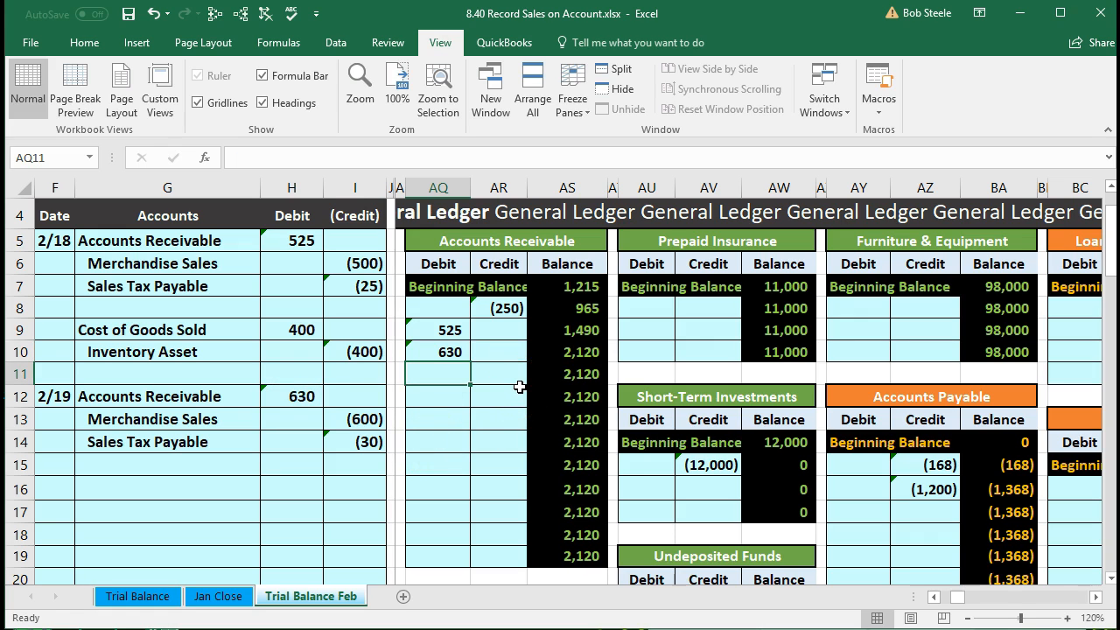
Check the Accounts Receivable balance in AK6 and the total debits minus credits in AK38 of the trial balance.
key("Left")
key("Left")
key("Left")
key("Left")
key("Left")
key("Left")
key("Left")
key("Left")
key("Left")
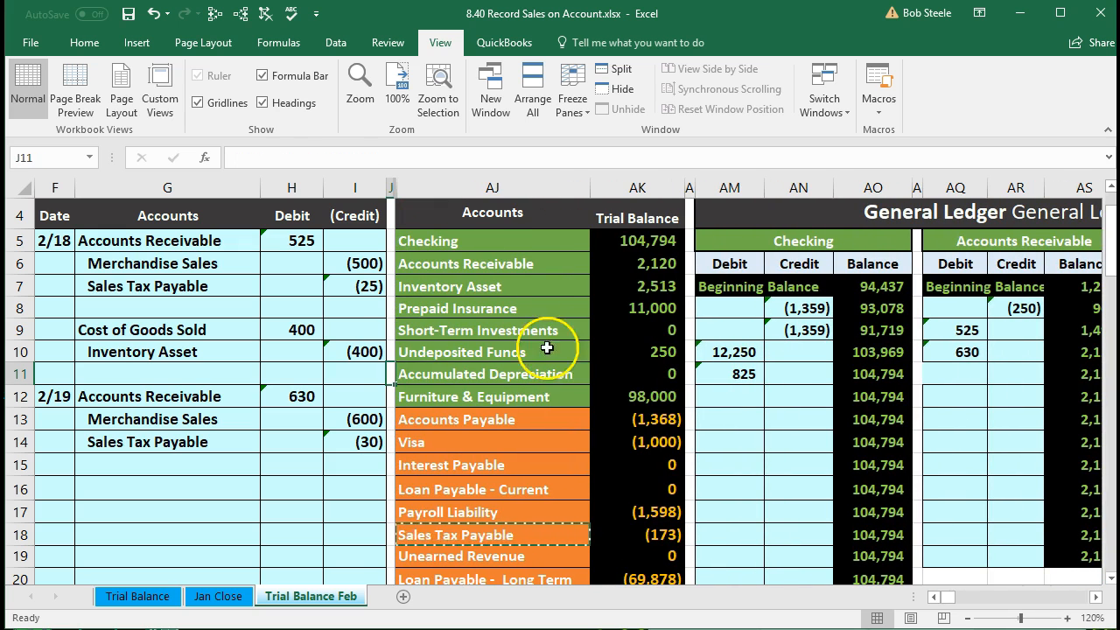
left_click(625, 255)
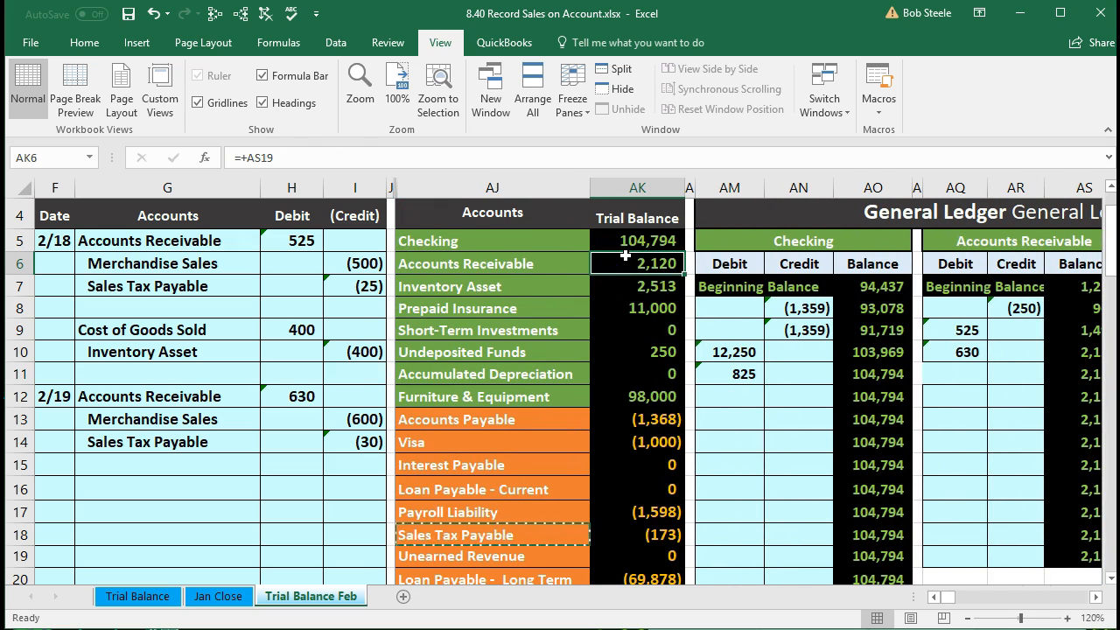
scroll(569, 356, "down", 6)
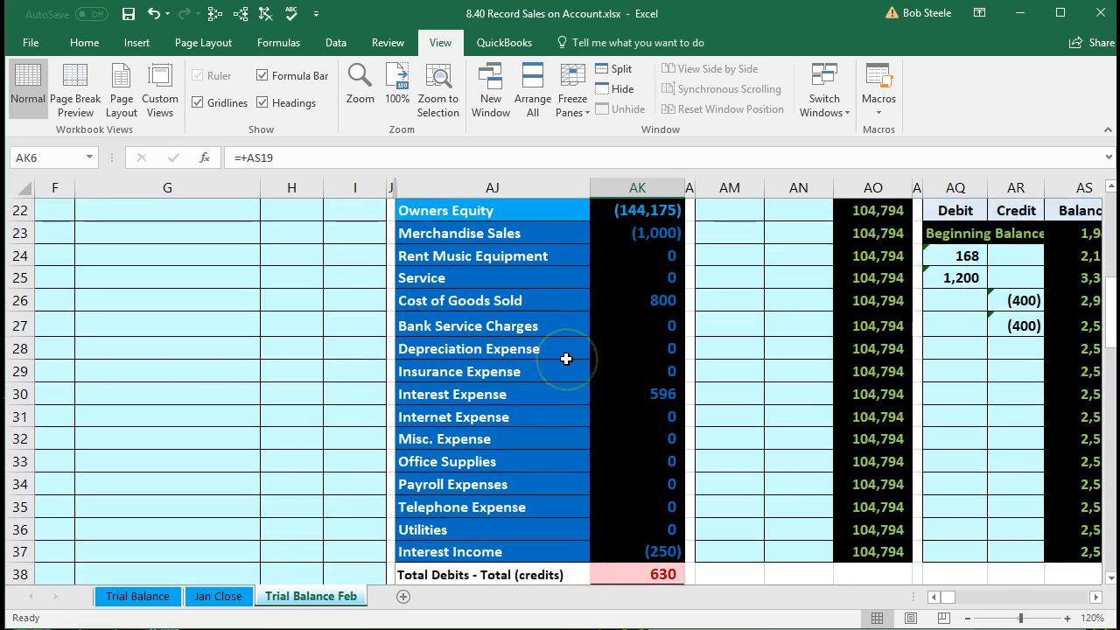
scroll(566, 359, "down", 1)
left_click(615, 508)
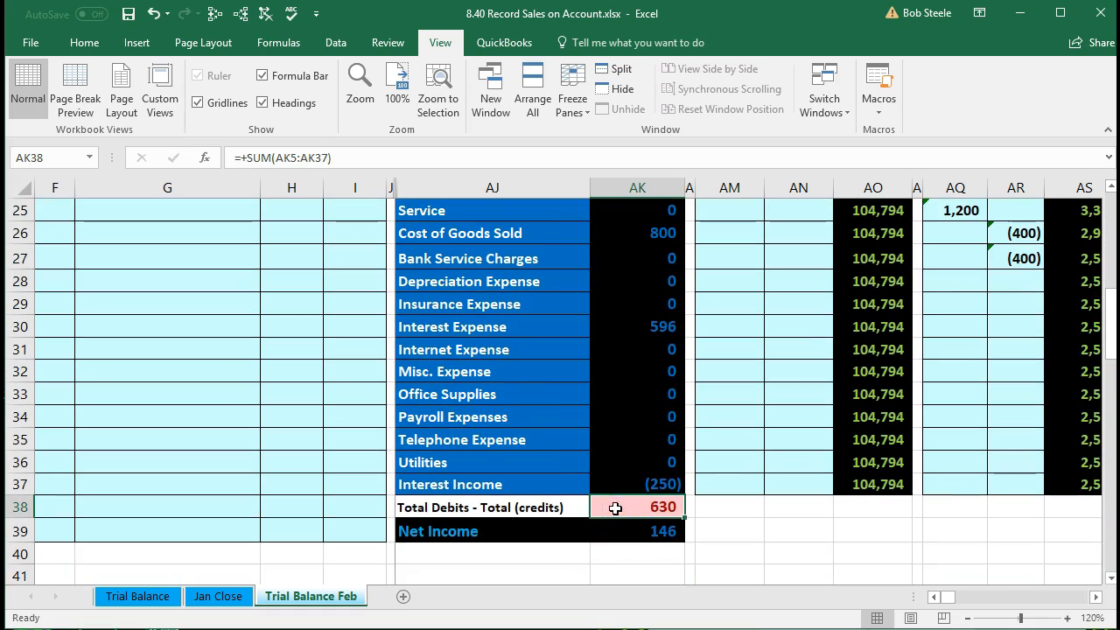
Post the 2/19 Merchandise Sales credit to its general ledger account by linking cell BH31 to journal cell I13.
scroll(615, 508, "up", 8)
left_click_drag(206, 510, 338, 518)
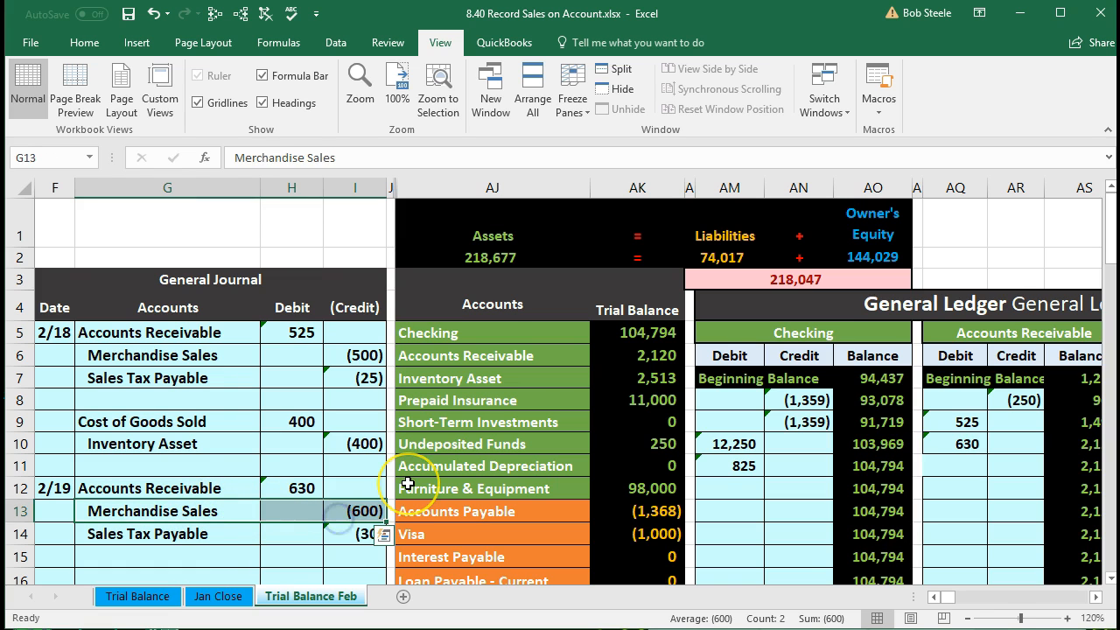
scroll(415, 490, "down", 3)
left_click(469, 505)
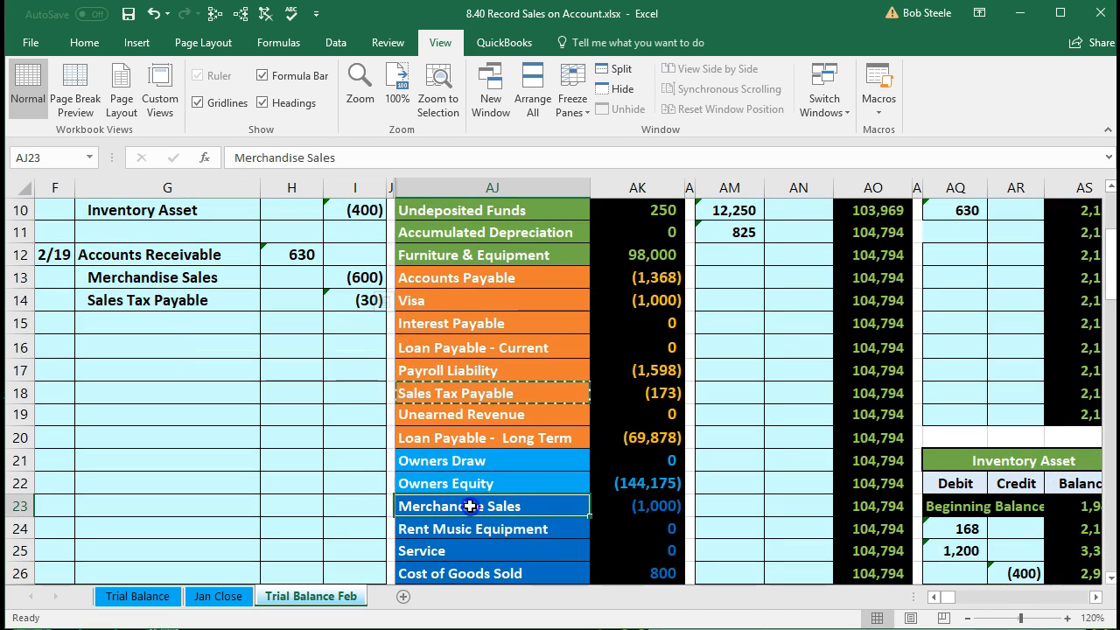
left_click_drag(591, 508, 595, 508)
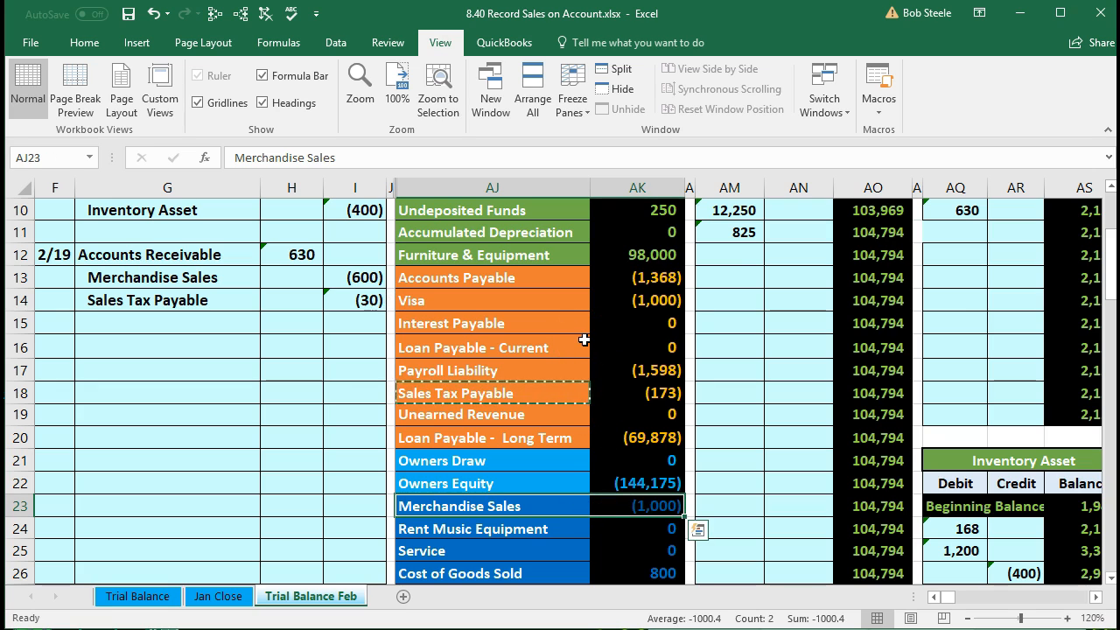
key("Right")
key("Right")
key("Right")
key("Right")
key("Right")
key("Right")
key("Right")
key("Right")
key("Right")
key("Right")
key("Right")
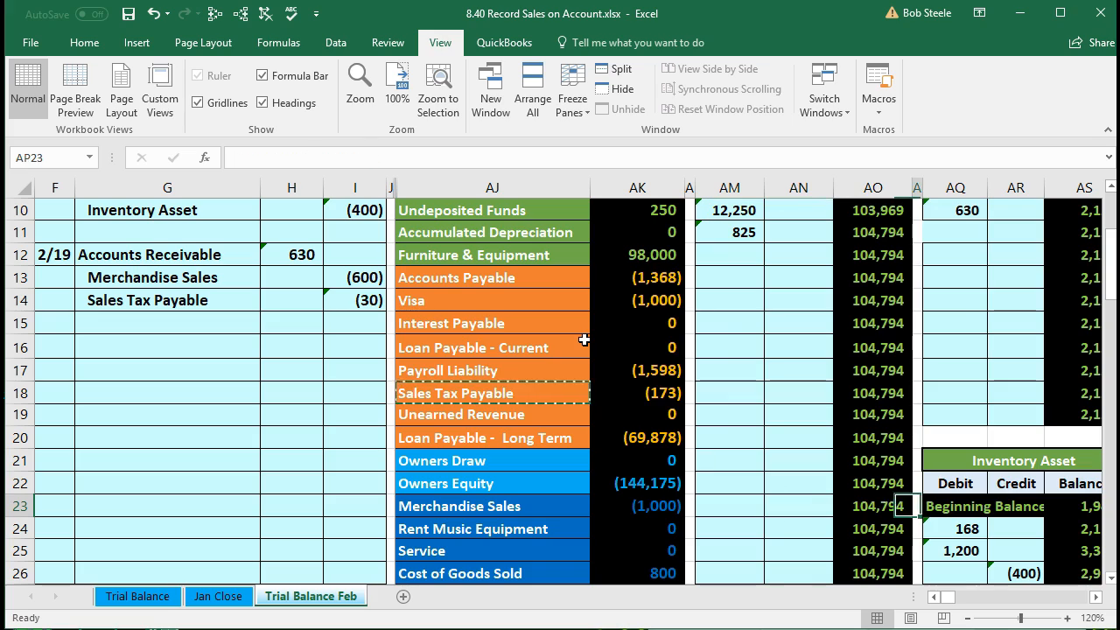
key("Right")
key("Right")
key("Right")
key("Right")
key("Right")
key("Right")
key("Right")
key("Right")
key("Right")
key("Right")
key("Right")
key("Right")
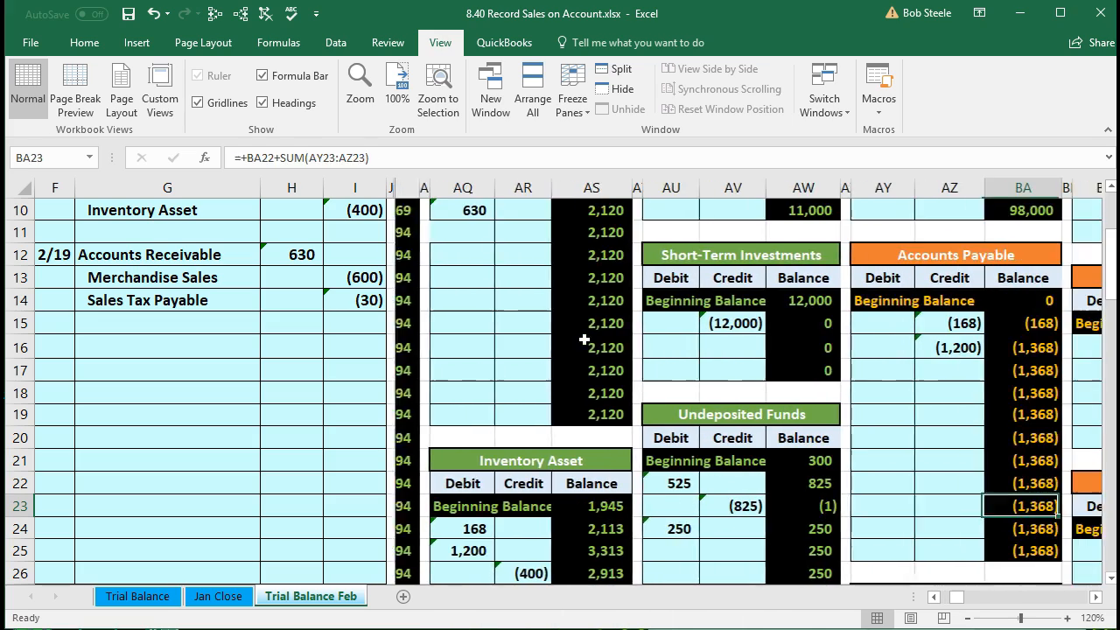
key("Right")
key("Right")
key("Right")
key("Right")
key("Right")
key("Right")
key("Right")
key("Right")
key("Right")
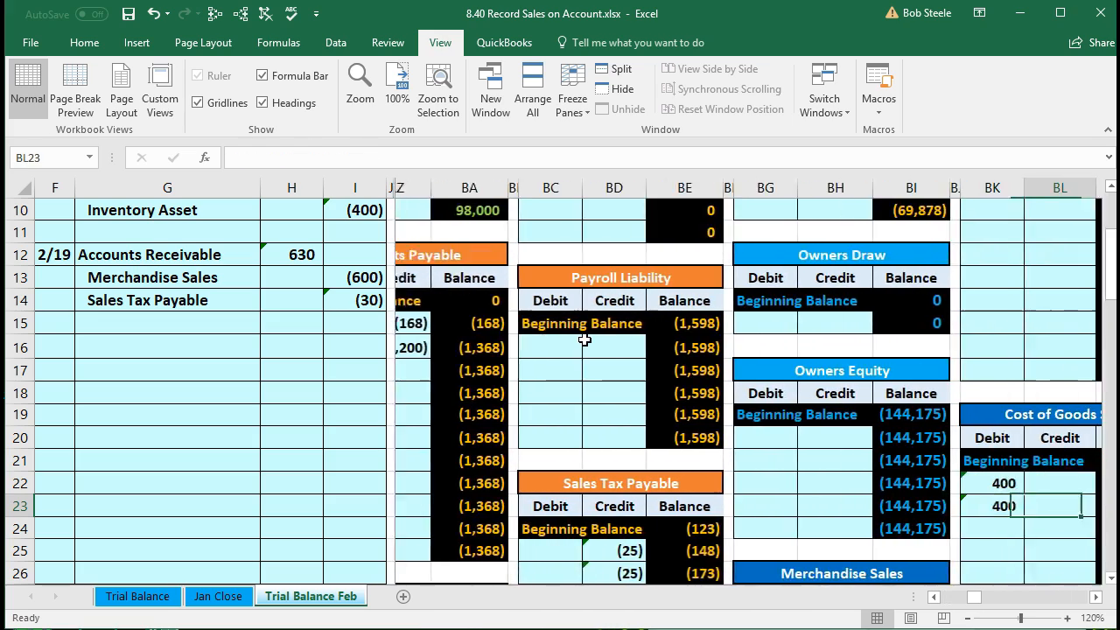
scroll(585, 340, "down", 3)
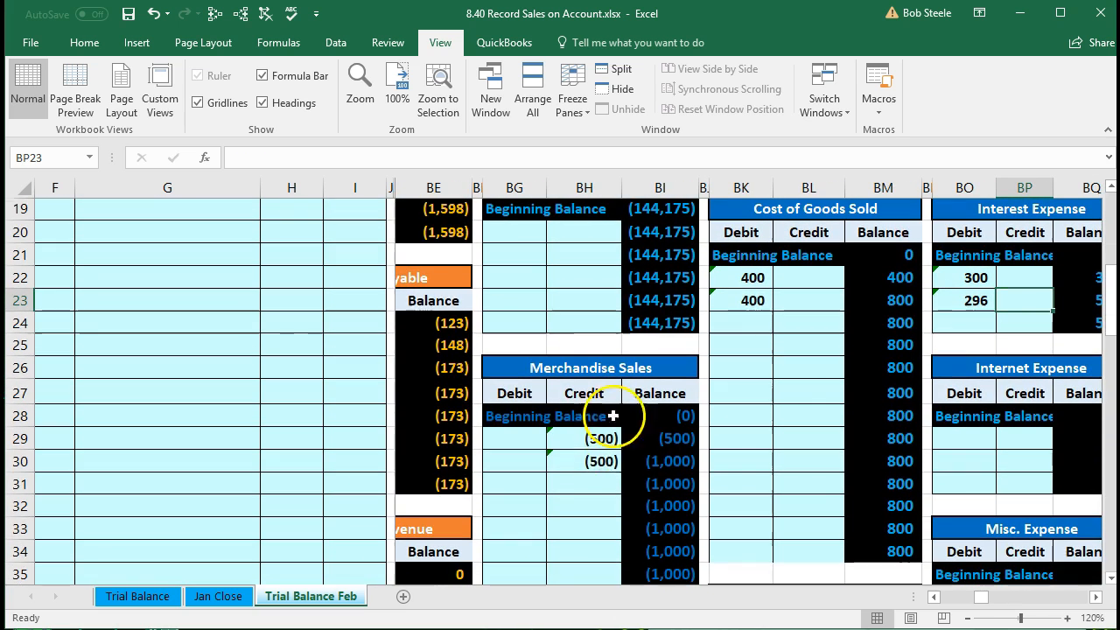
left_click(587, 484)
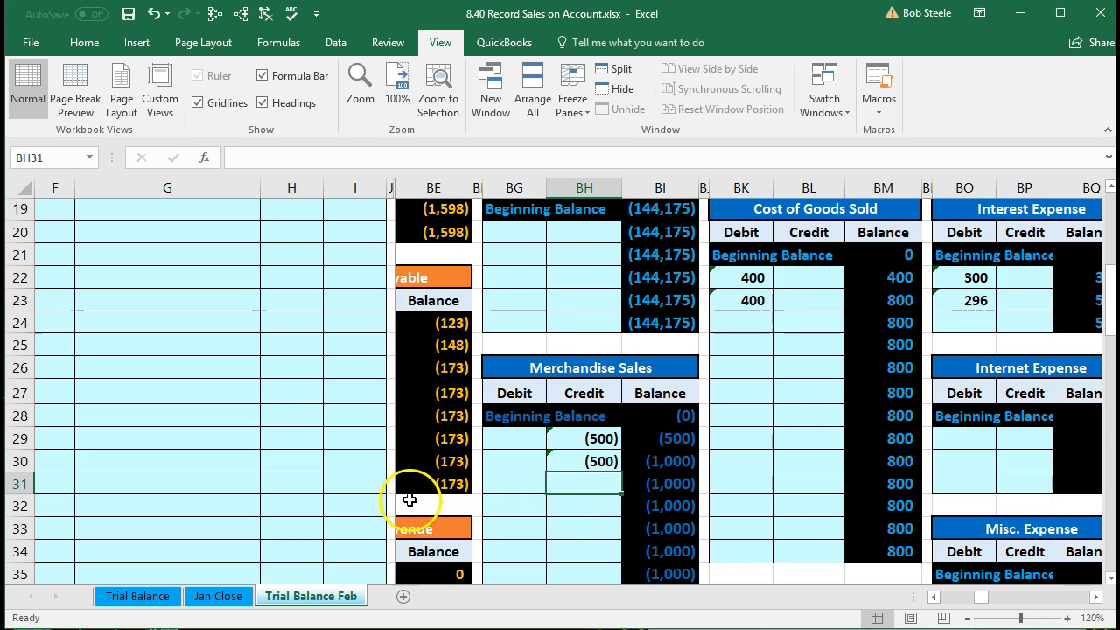
scroll(406, 493, "up", 2)
scroll(376, 420, "up", 1)
scroll(368, 315, "up", 1)
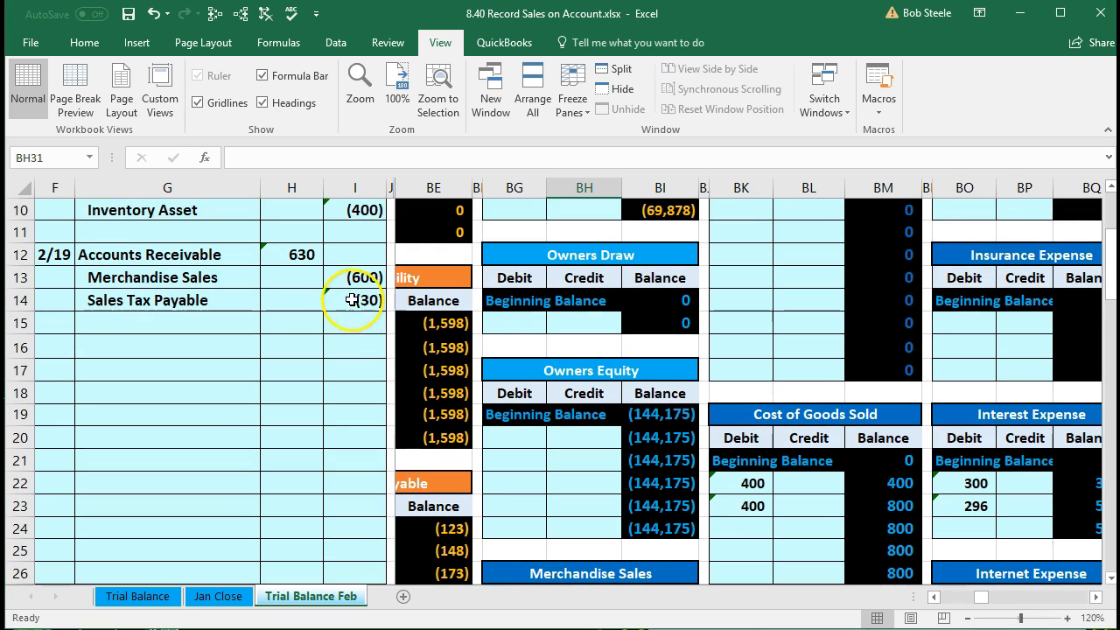
scroll(418, 330, "down", 4)
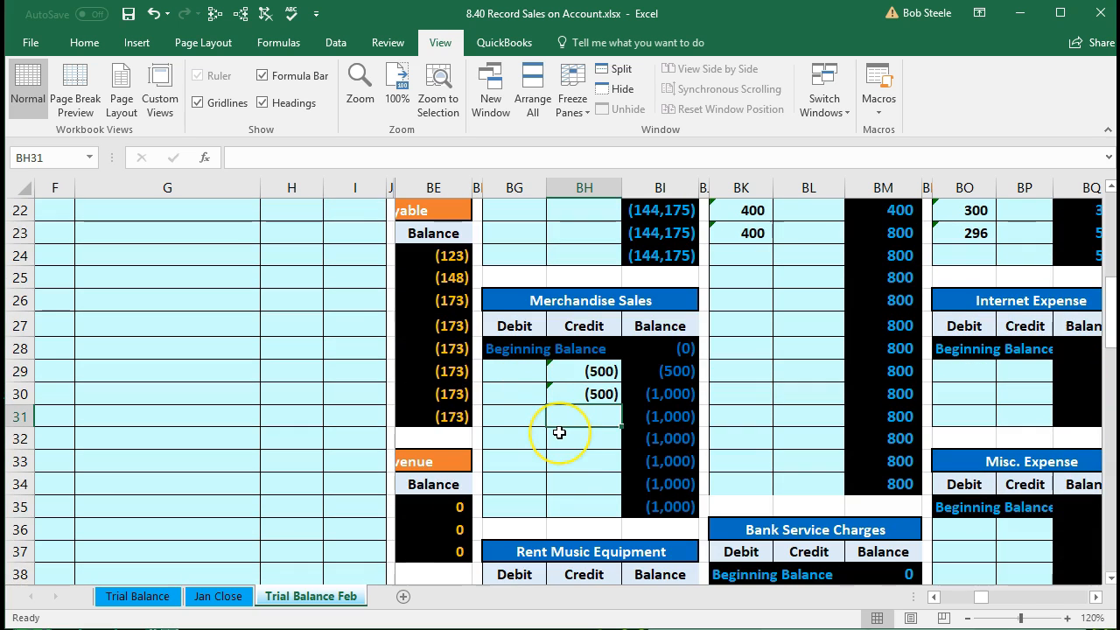
type("=")
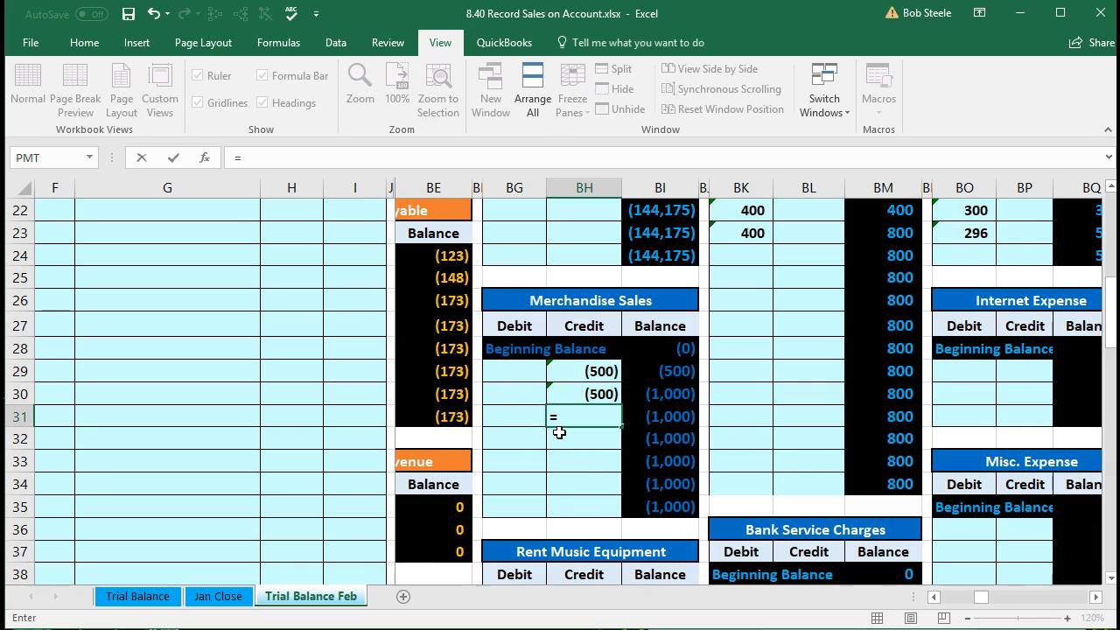
scroll(355, 437, "up", 4)
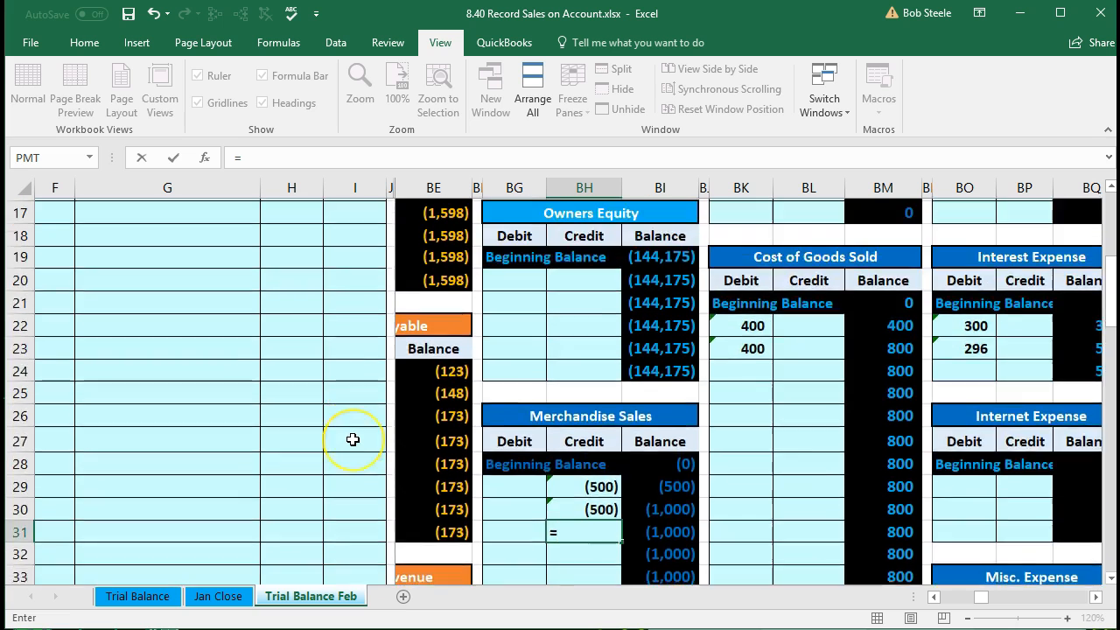
left_click(363, 274)
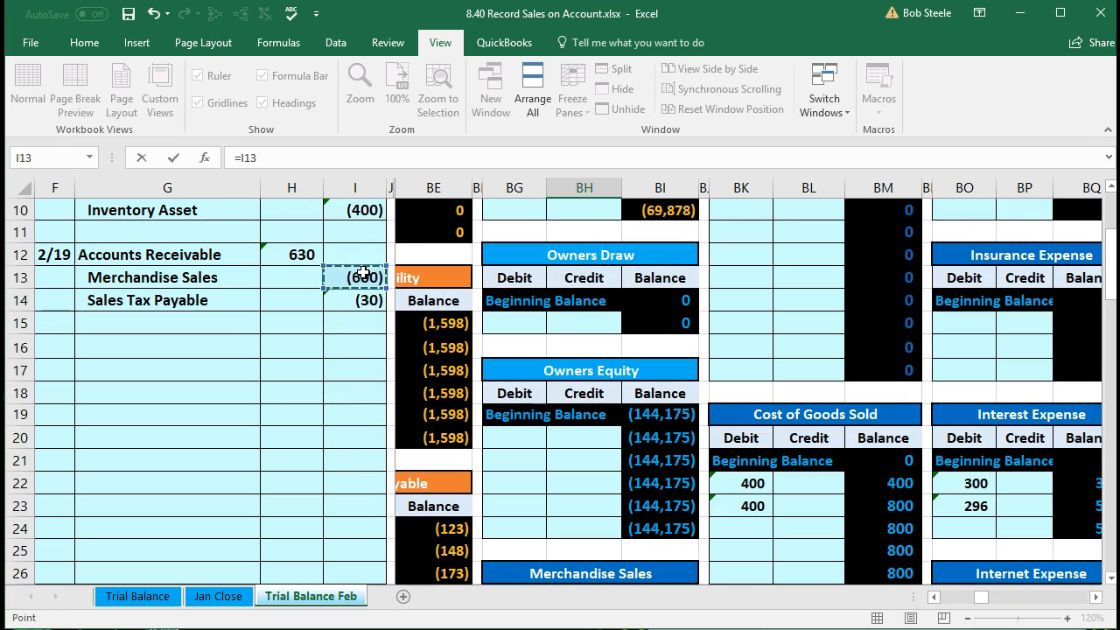
key("Return")
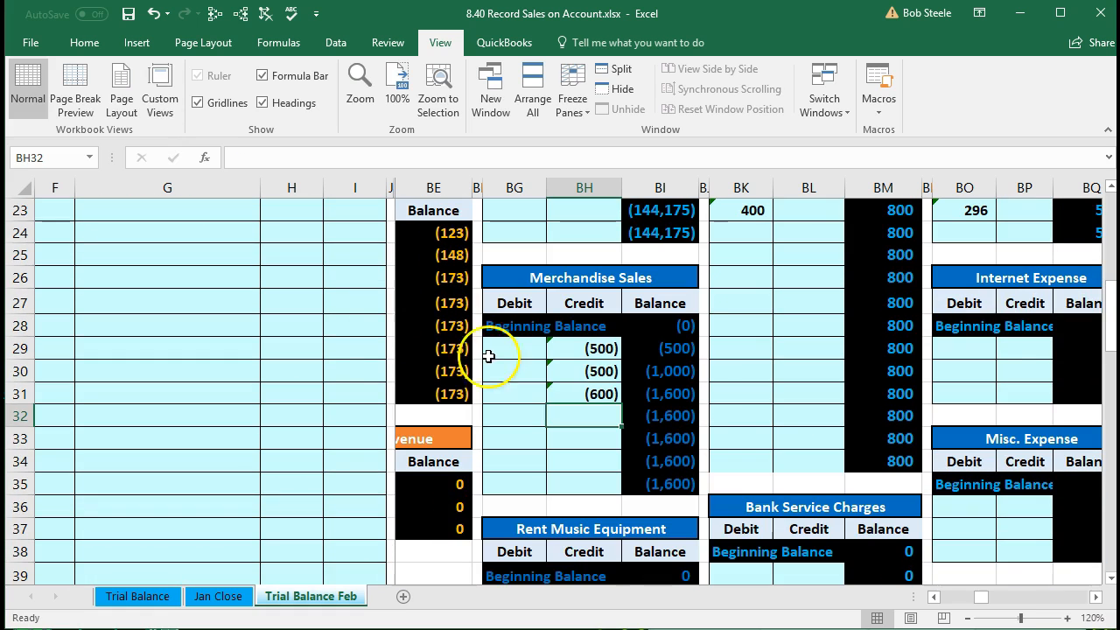
Review the Merchandise Sales ledger credits and balance, and check Merchandise Sales, total debits minus credits, and Net Income in the trial balance.
left_click_drag(588, 348, 587, 394)
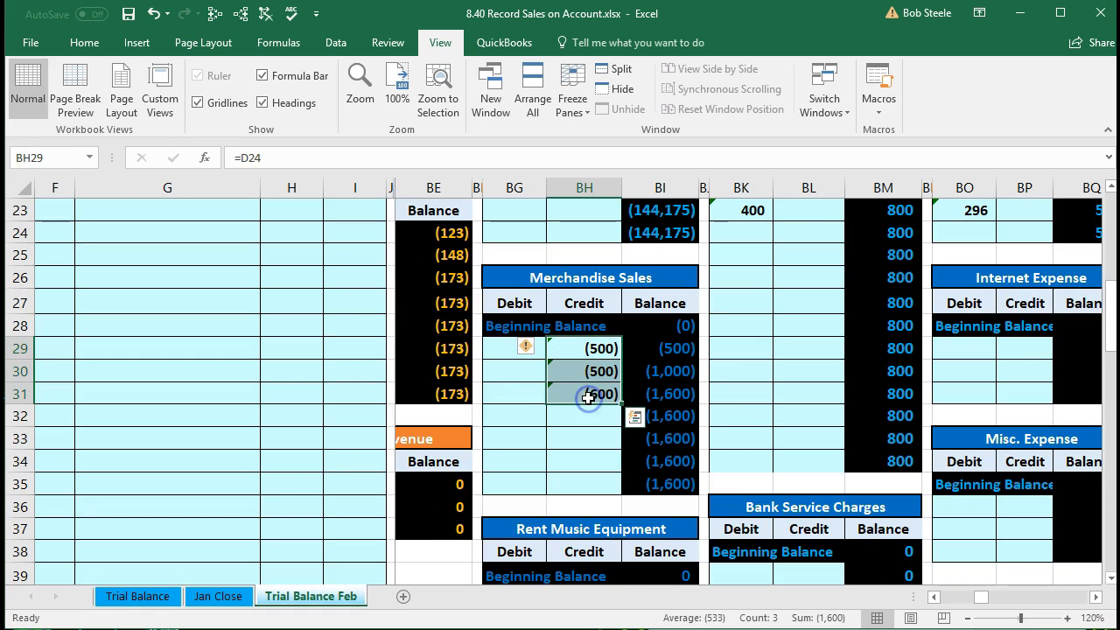
left_click(666, 394)
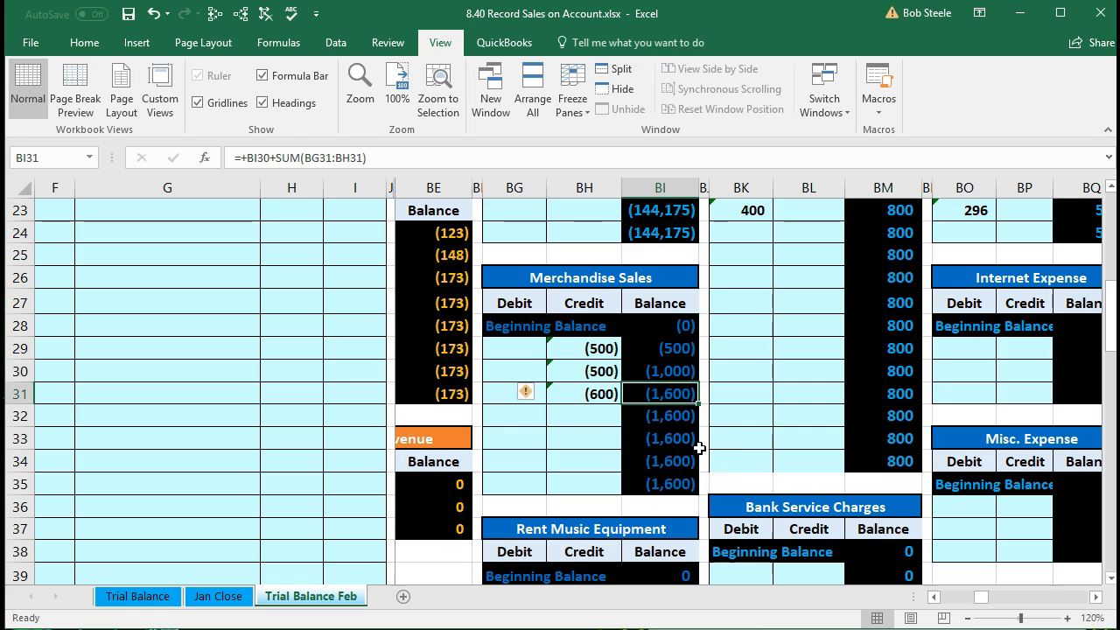
key("Left")
key("Left")
key("Left")
key("Left")
key("Left")
key("Left")
key("Left")
key("Left")
key("Left")
key("Left")
key("Left")
key("Left")
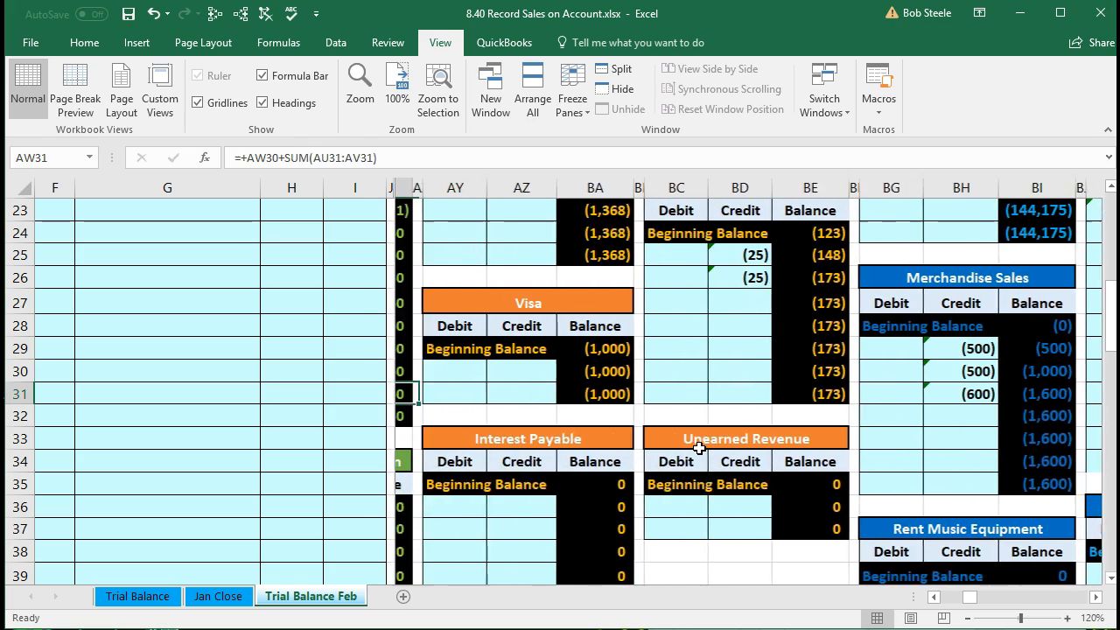
key("Left")
key("Left")
key("Left")
key("Left")
key("Left")
key("ctrl+Left")
key("ctrl+Left")
key("ctrl+Left")
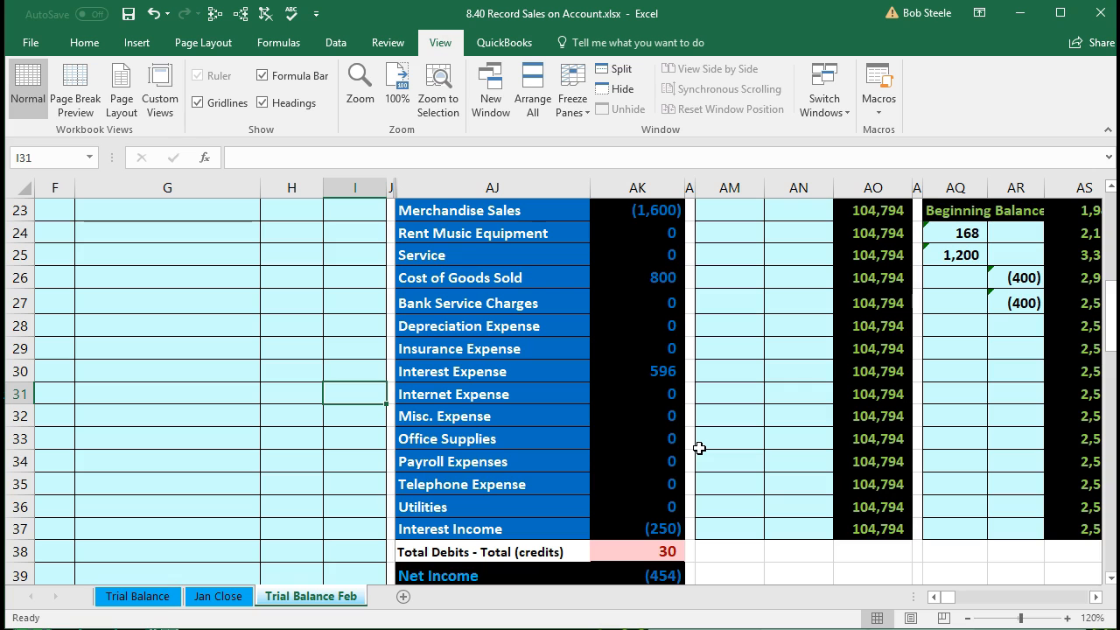
left_click(647, 219)
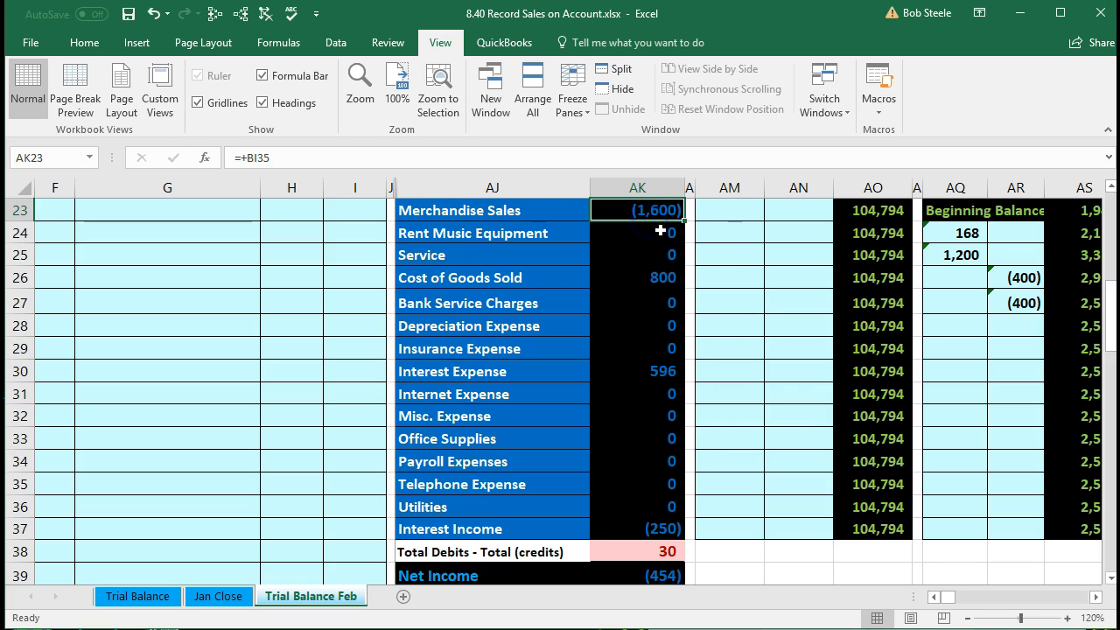
left_click(660, 530)
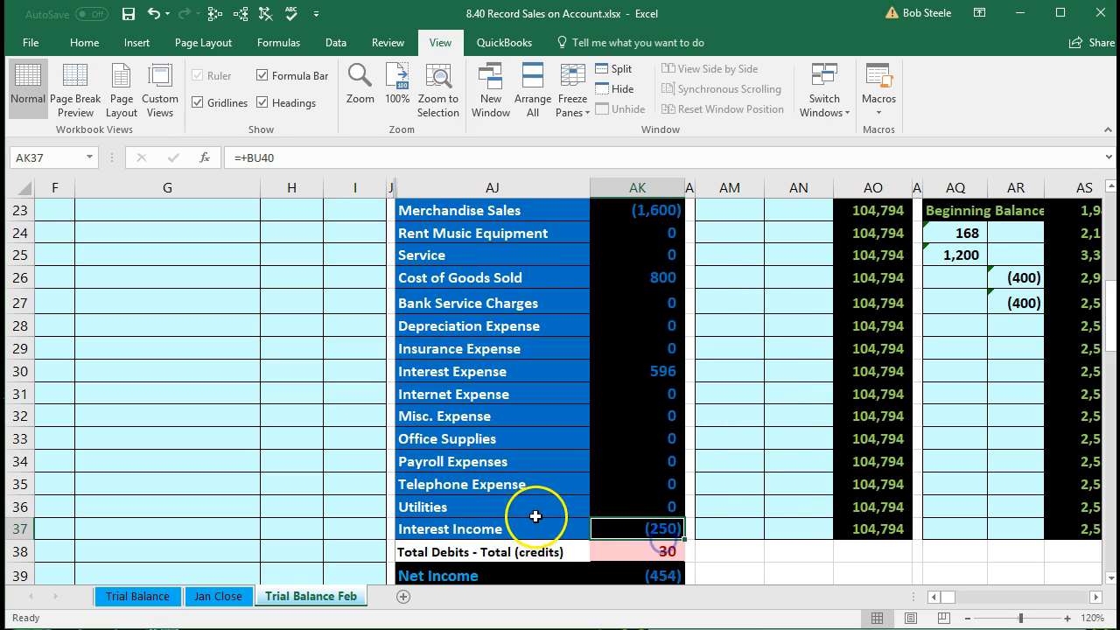
left_click(626, 551)
scroll(569, 508, "down", 1)
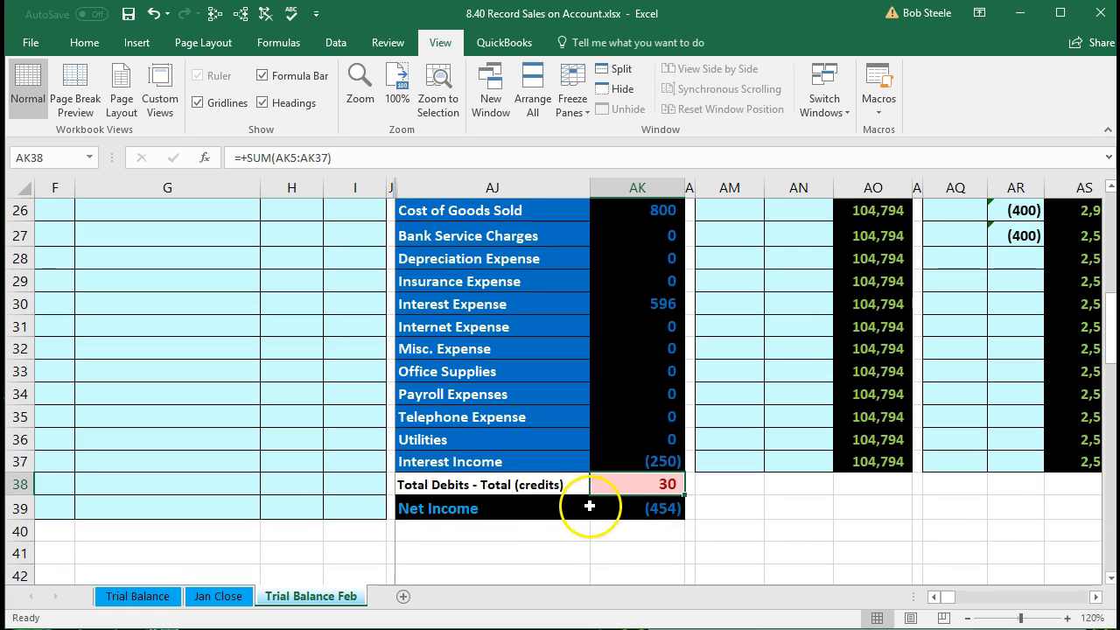
left_click(608, 507)
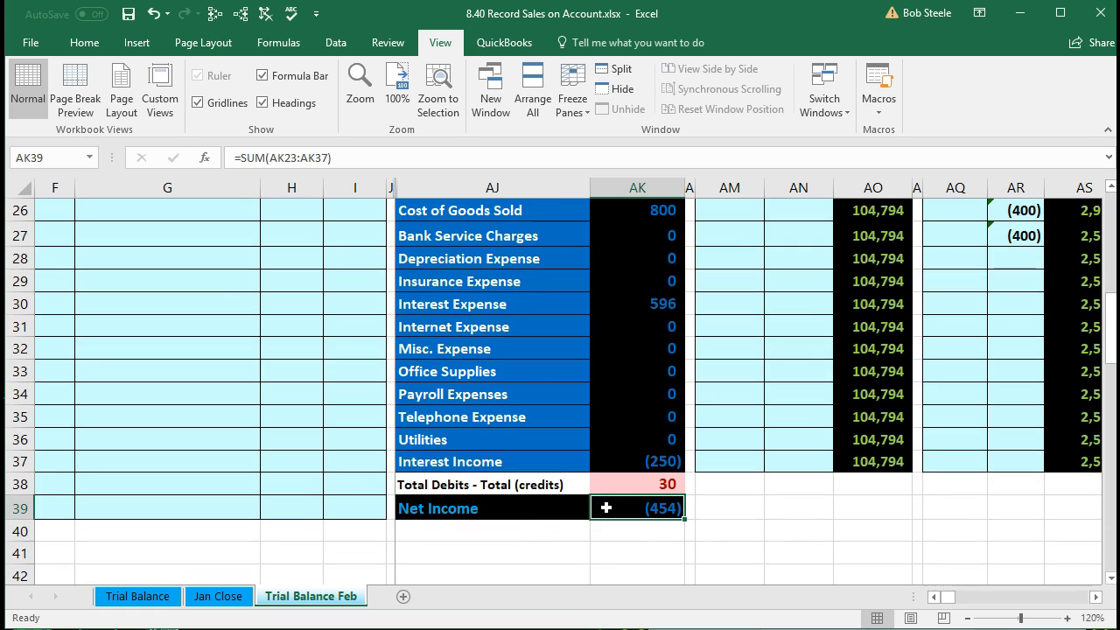
Review the income and expense balances in AK23:AK37 that make up Net Income in AK39 of the trial balance.
scroll(605, 507, "up", 1)
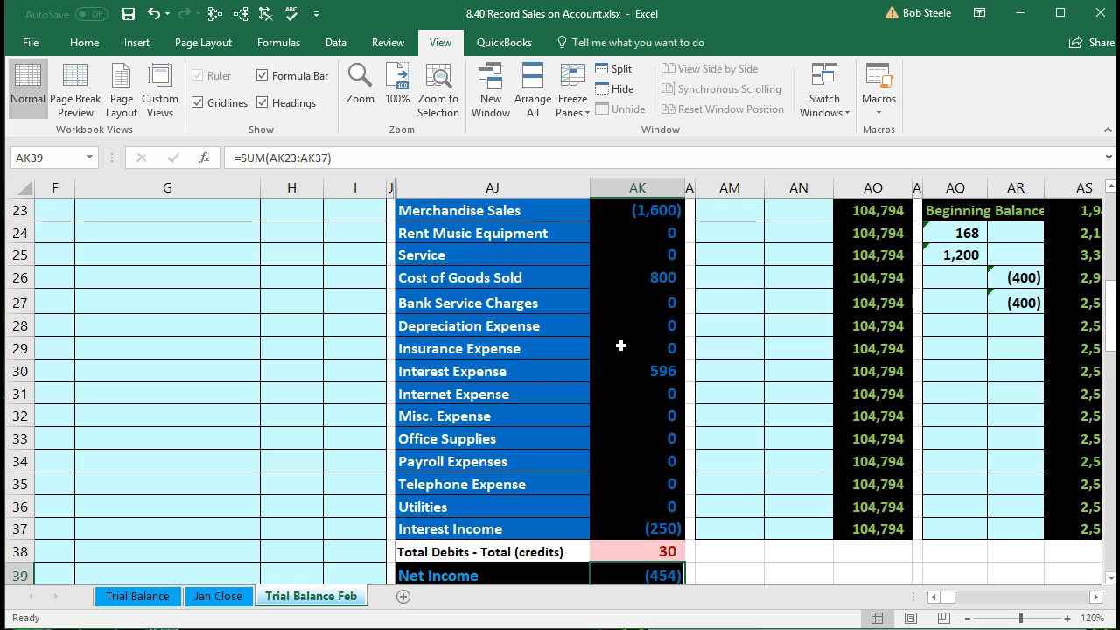
left_click(612, 214)
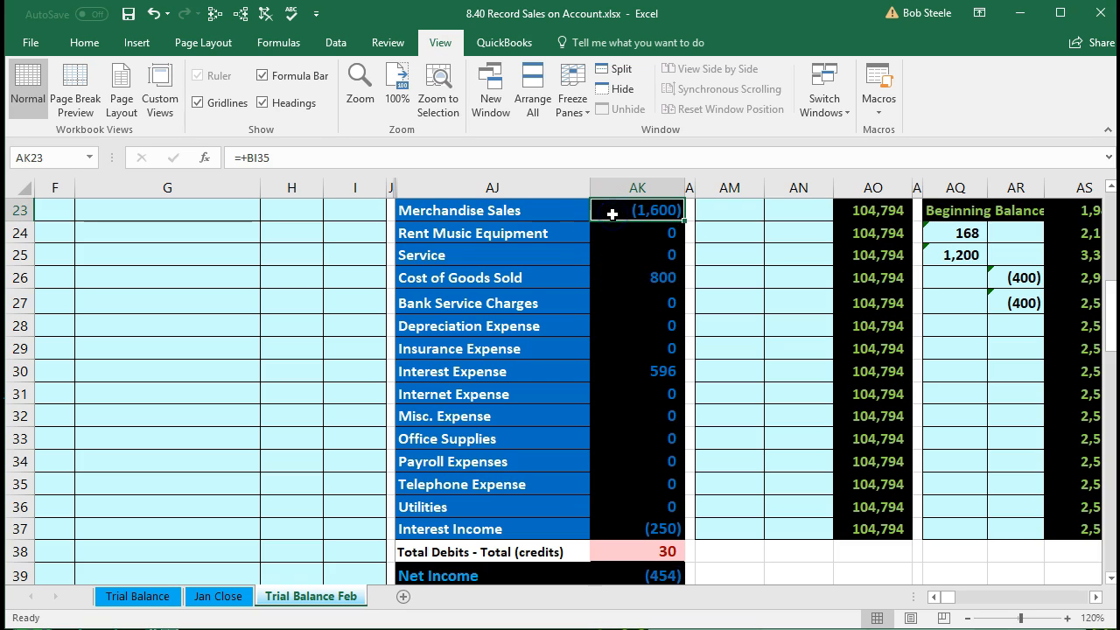
left_click_drag(612, 215, 628, 521)
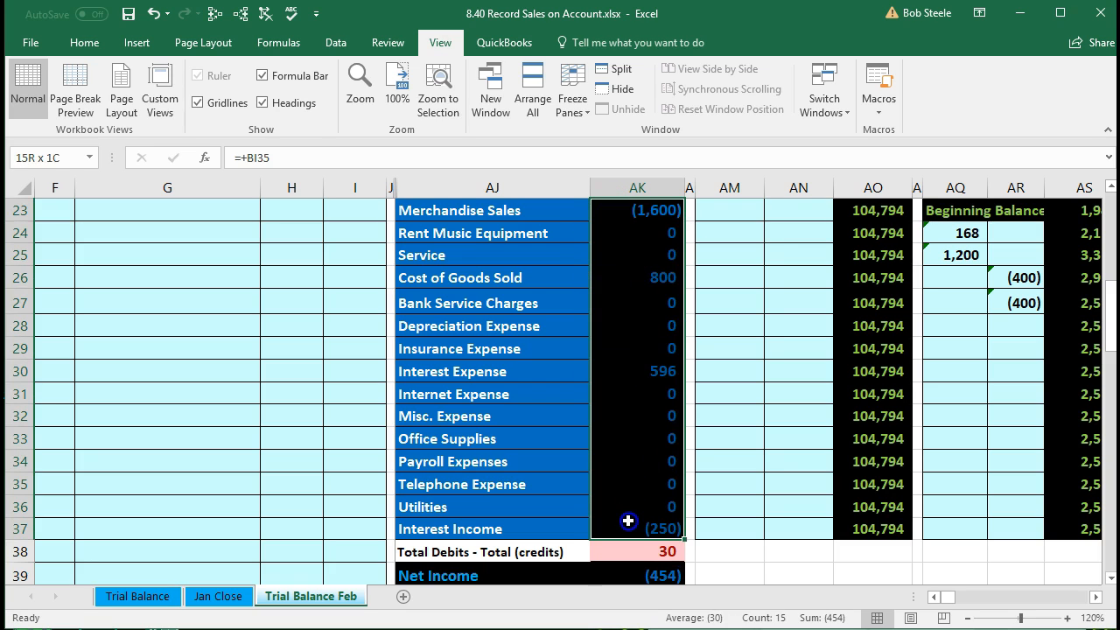
left_click(652, 574)
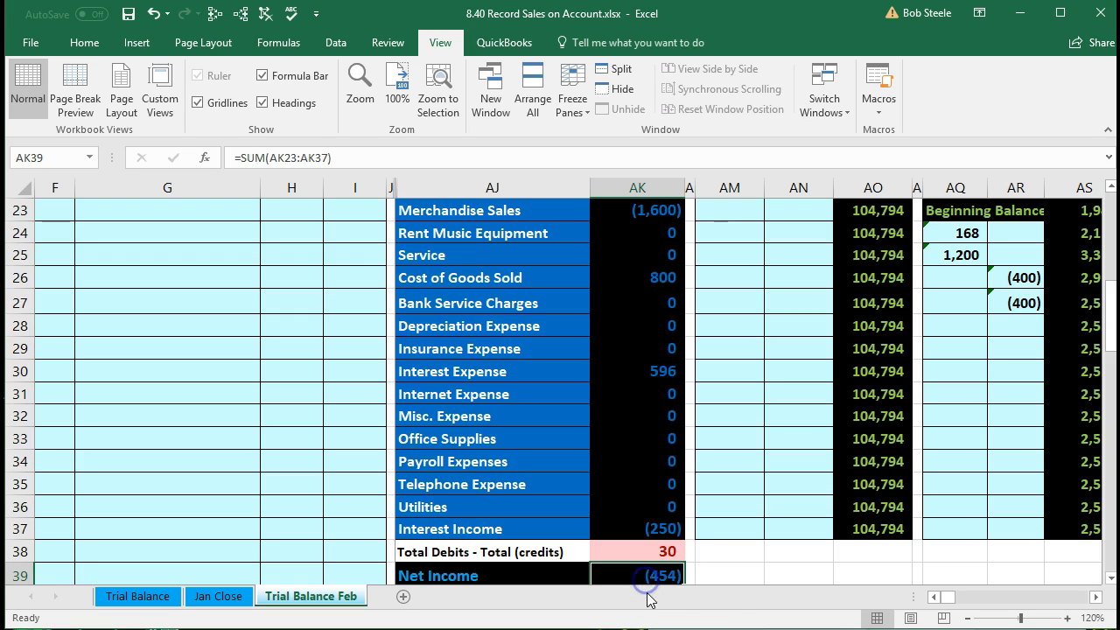
scroll(699, 552, "down", 1)
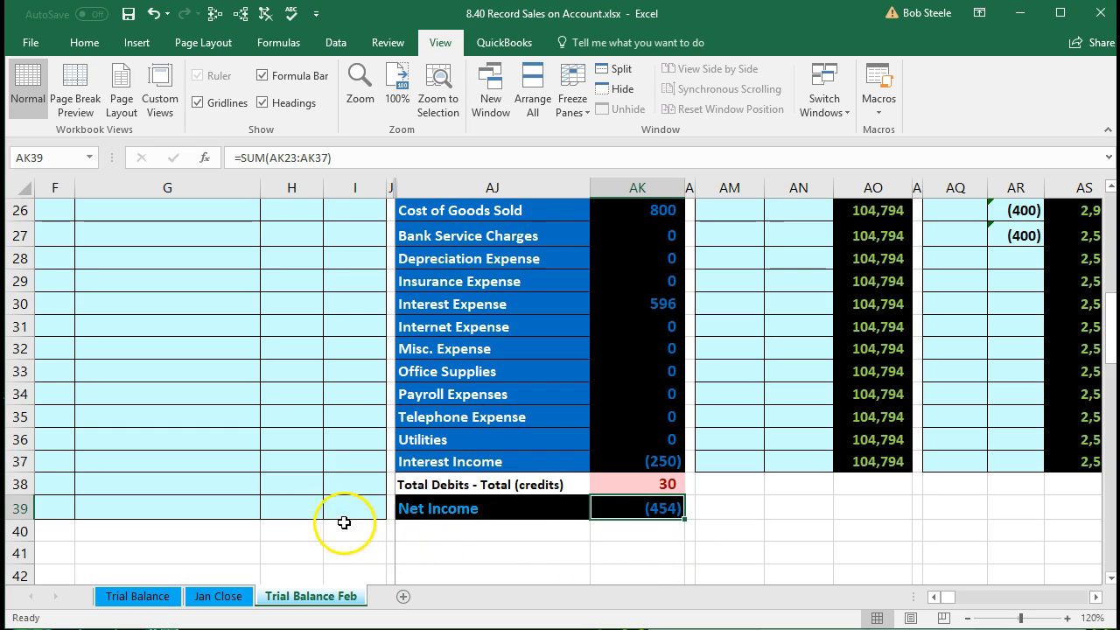
Post the 2/19 Sales Tax Payable credit to its general ledger account by linking cell BD27 to journal cell I14.
scroll(310, 498, "up", 5)
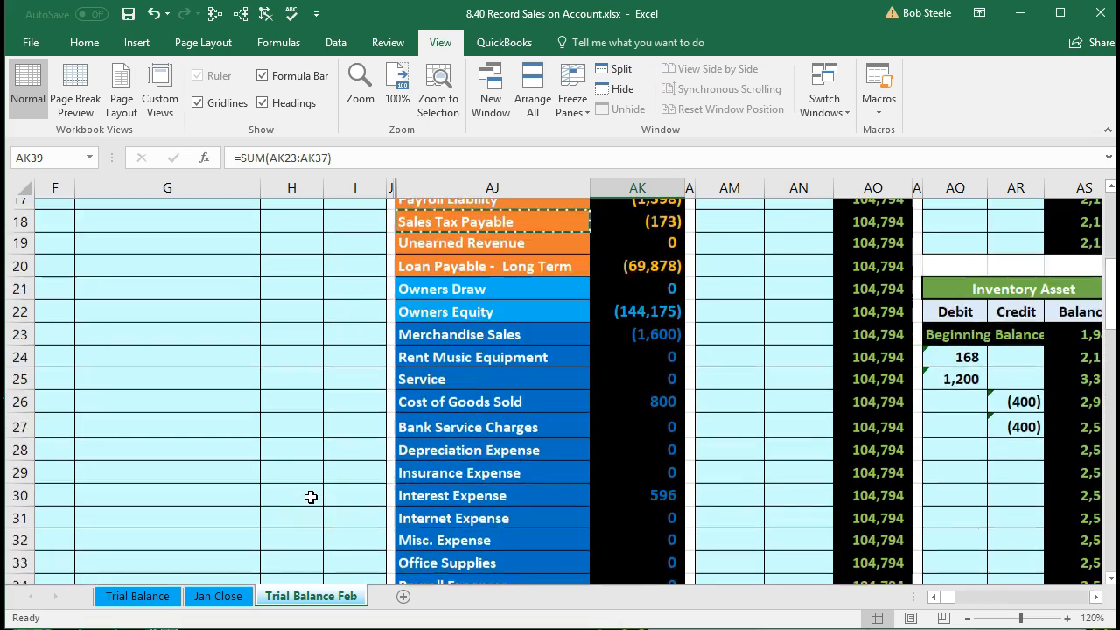
scroll(310, 497, "up", 1)
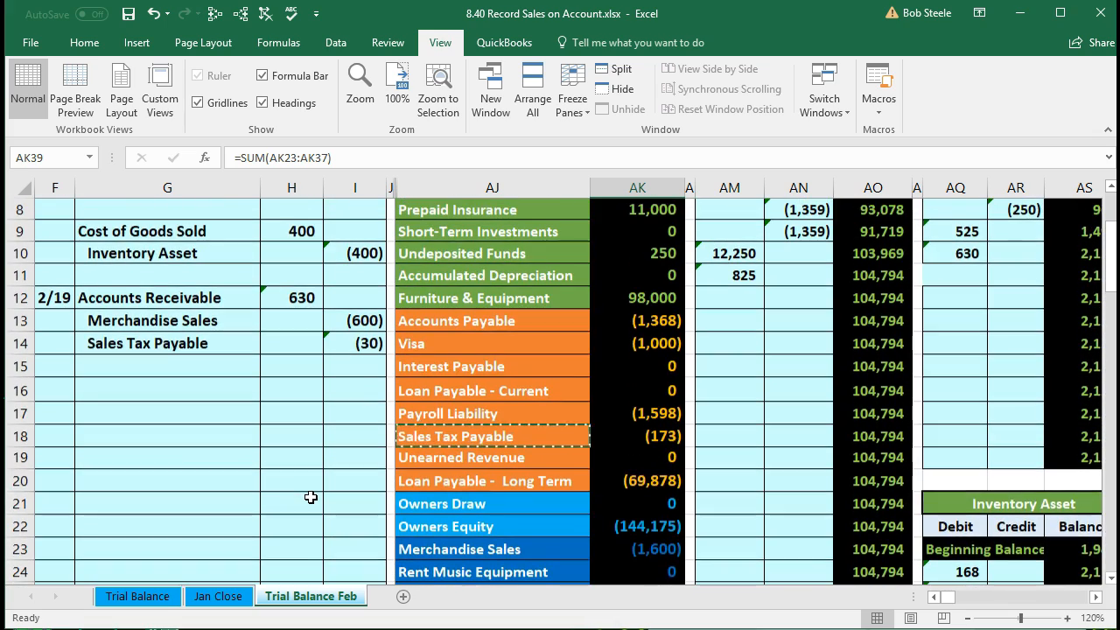
left_click_drag(187, 341, 323, 351)
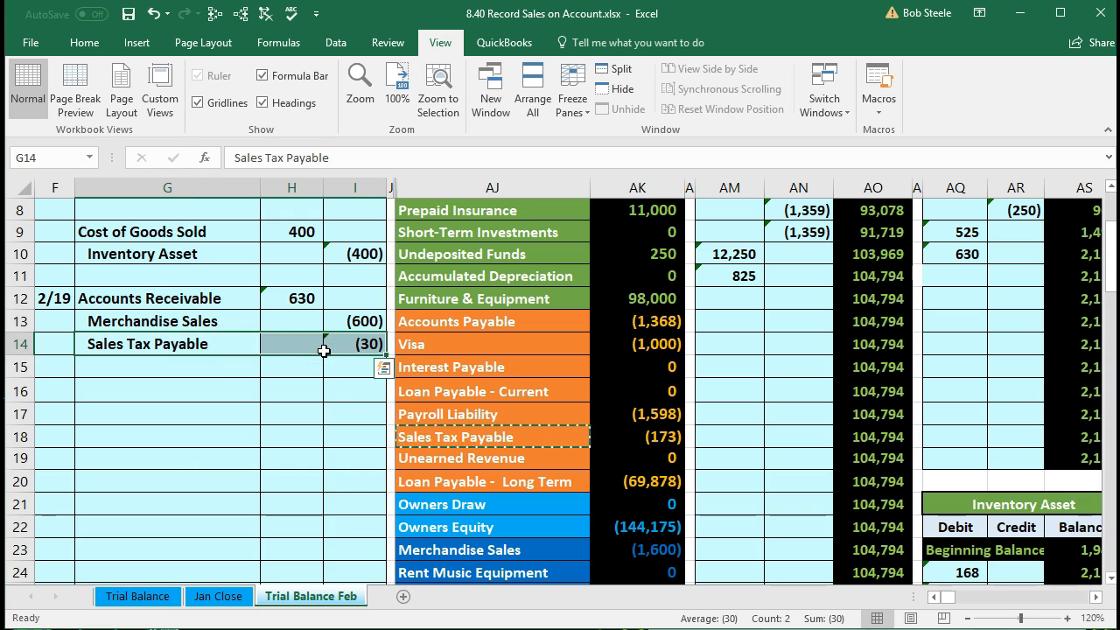
left_click_drag(422, 434, 656, 431)
key("ctrl+c")
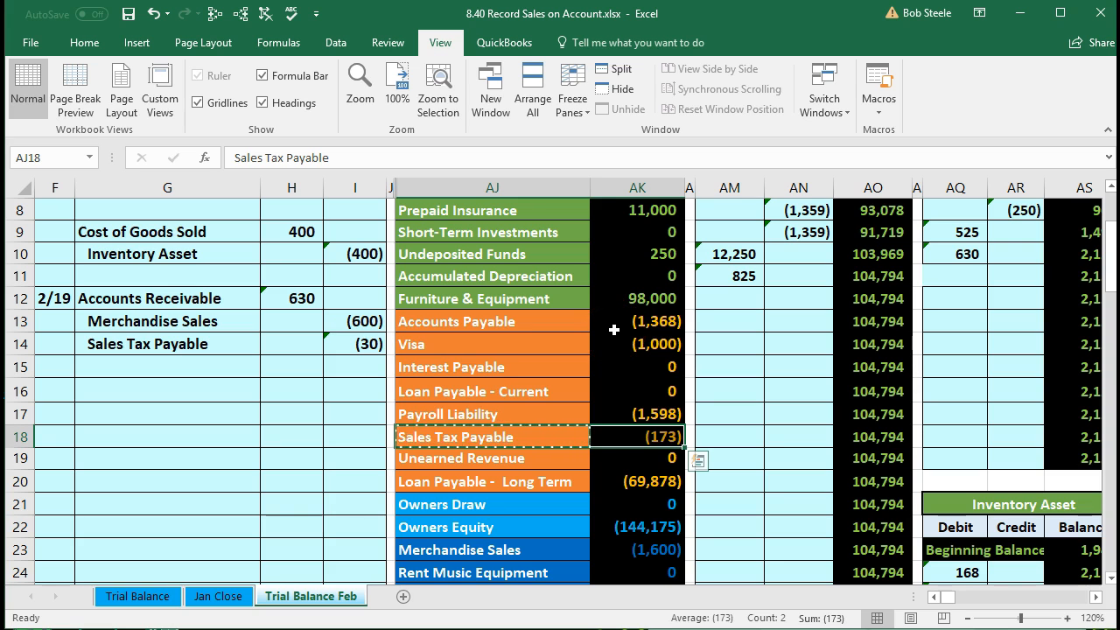
key("Right")
key("Right")
key("Right")
key("Right")
key("Right")
key("Right")
key("Right")
key("Right")
key("Right")
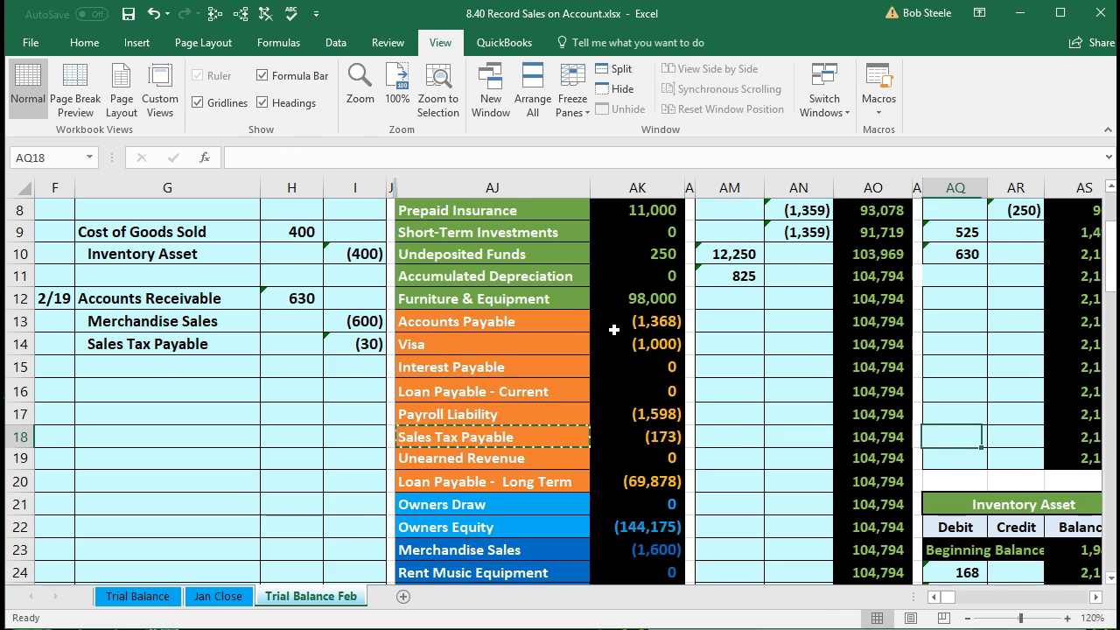
key("Right")
key("Right")
key("Right")
key("Right")
key("Right")
key("Right")
key("Right")
key("Right")
key("Right")
key("Right")
key("Right")
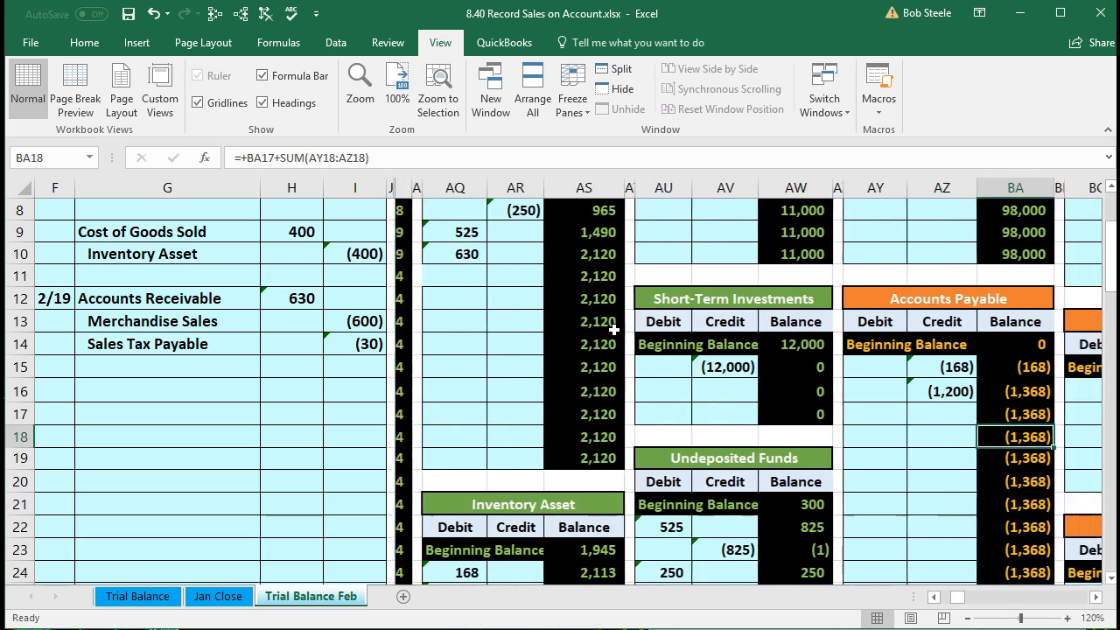
key("Right")
key("Right")
key("Right")
key("Right")
key("Right")
key("Right")
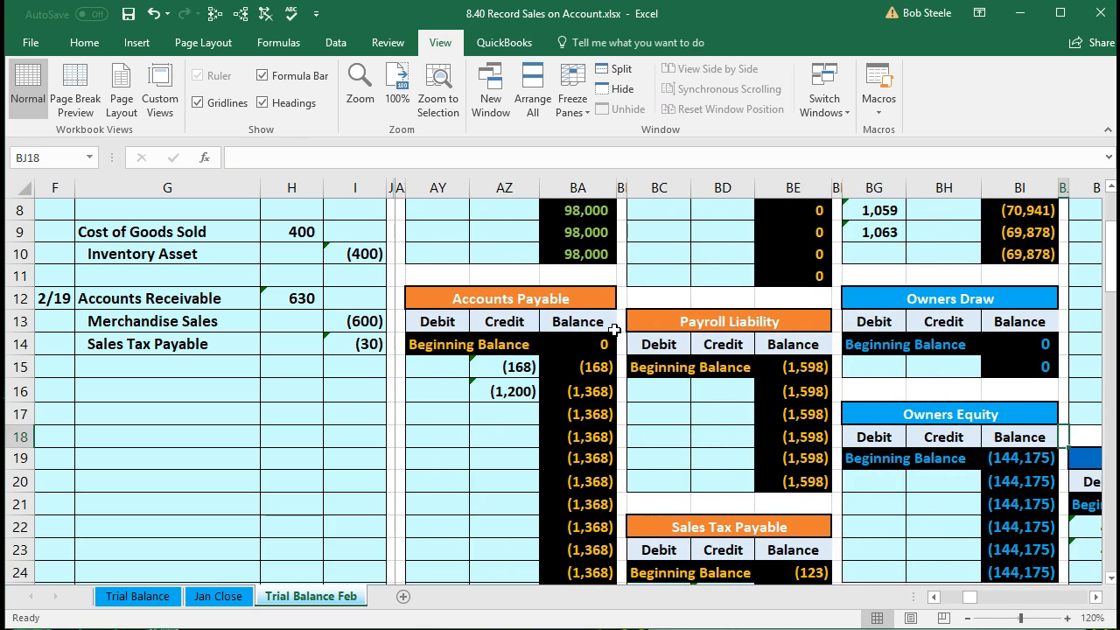
key("Right")
key("Right")
key("Right")
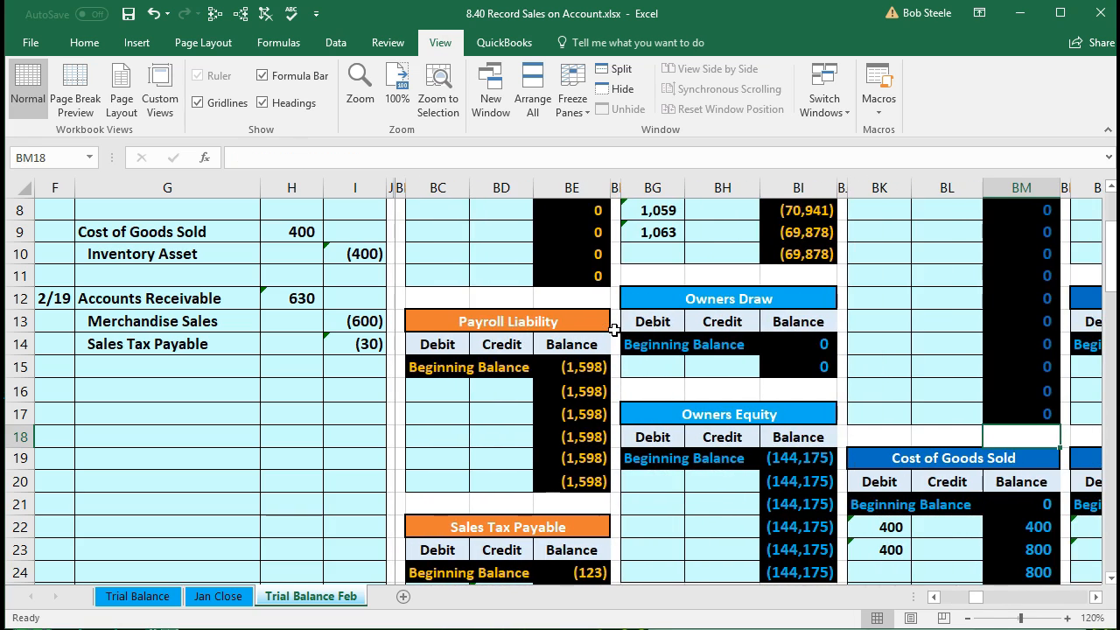
scroll(615, 329, "down", 2)
left_click(506, 504)
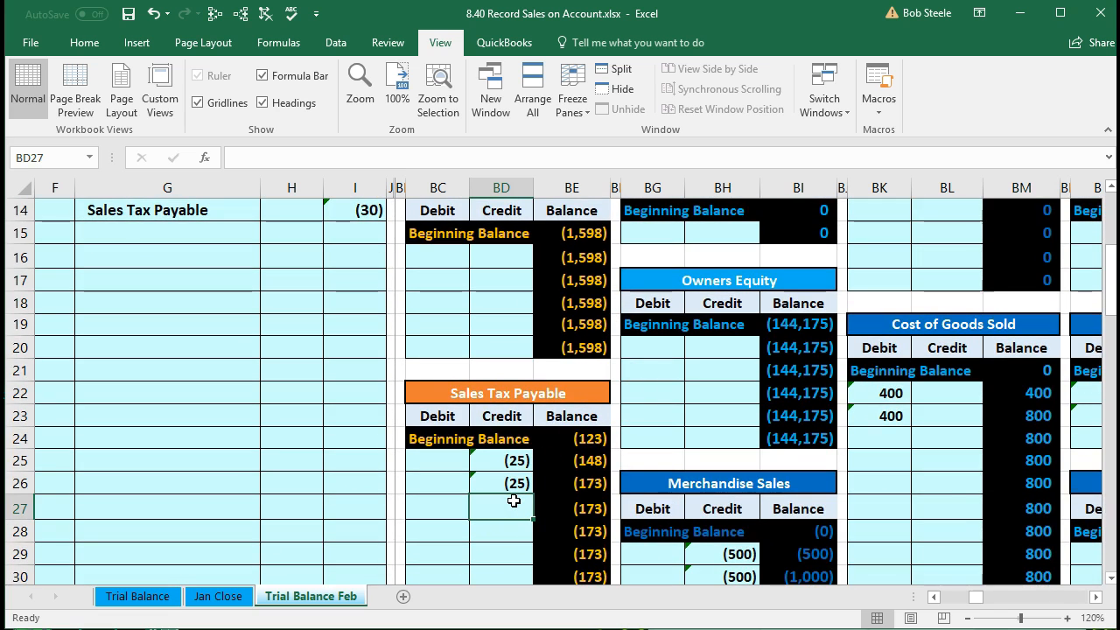
scroll(514, 500, "up", 1)
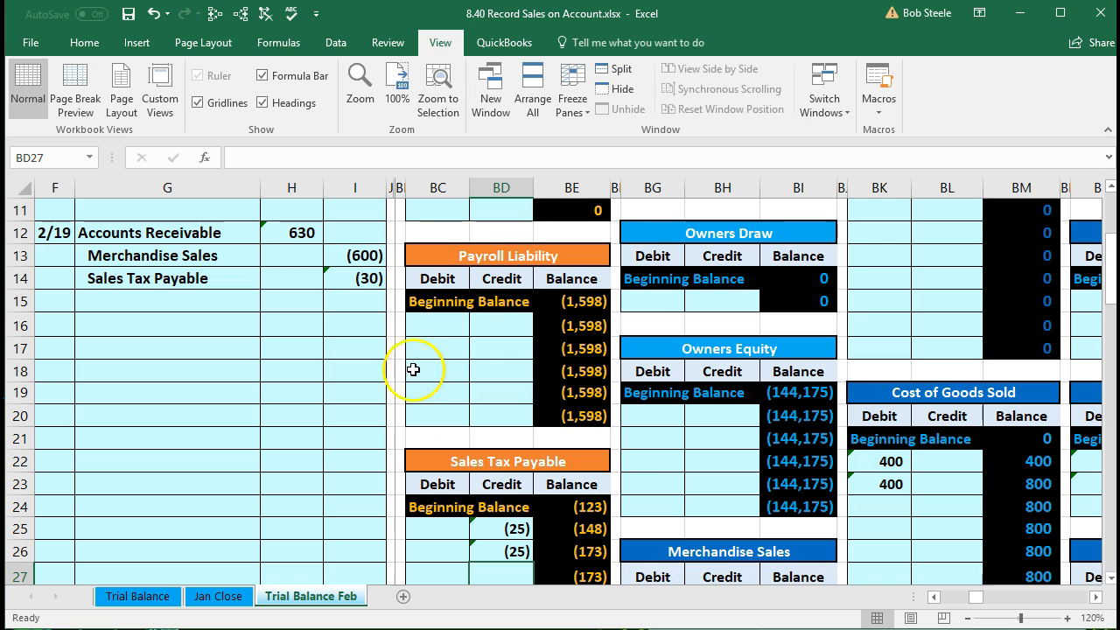
scroll(482, 344, "down", 1)
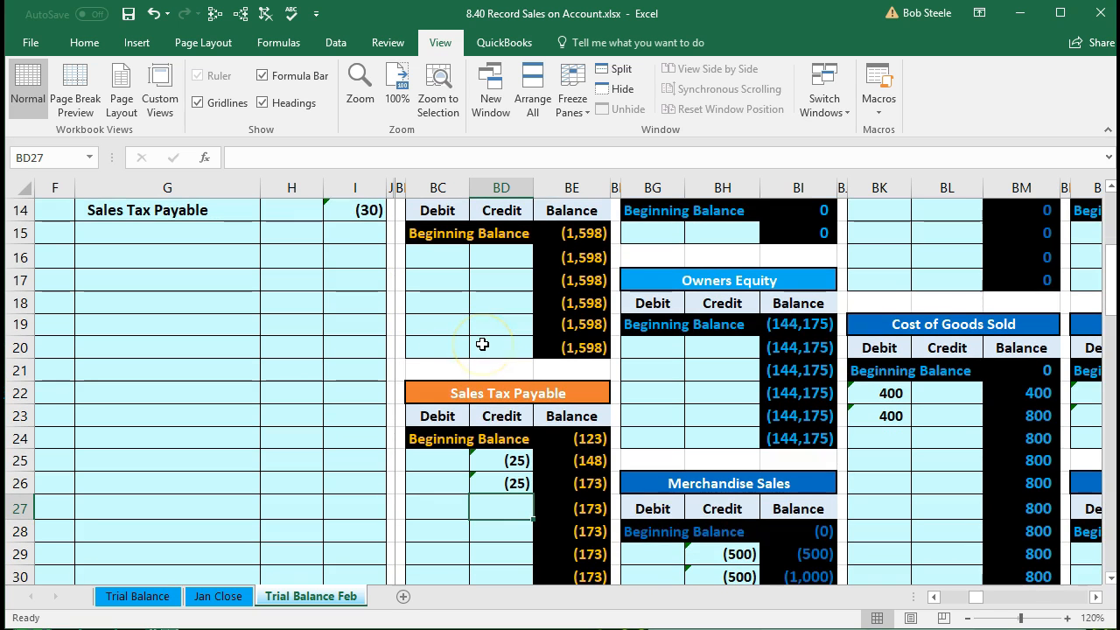
type("=")
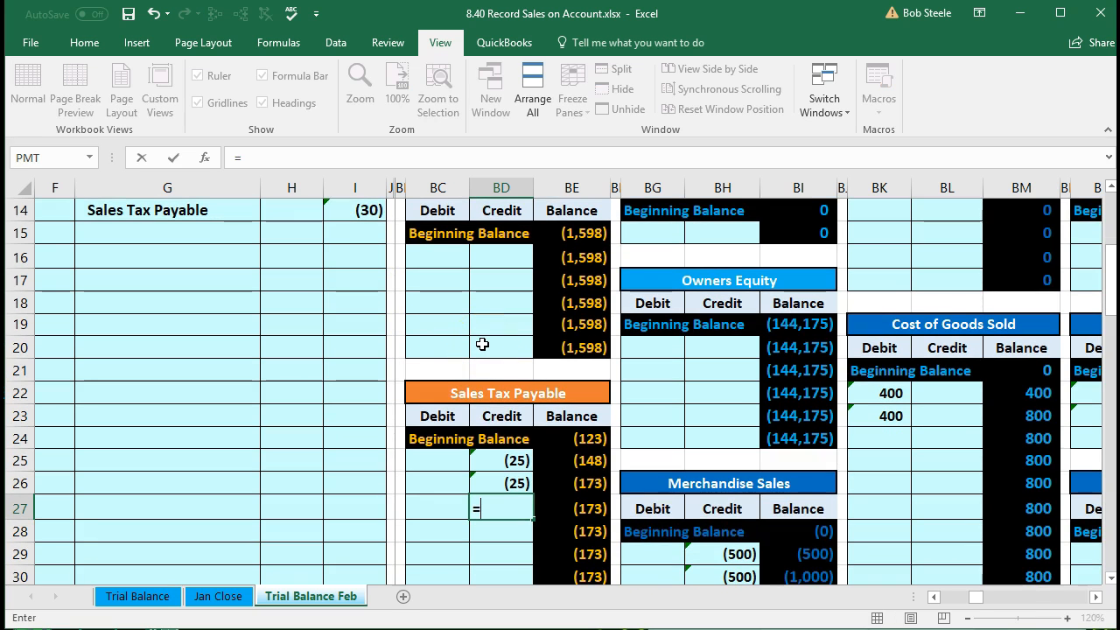
left_click(369, 211)
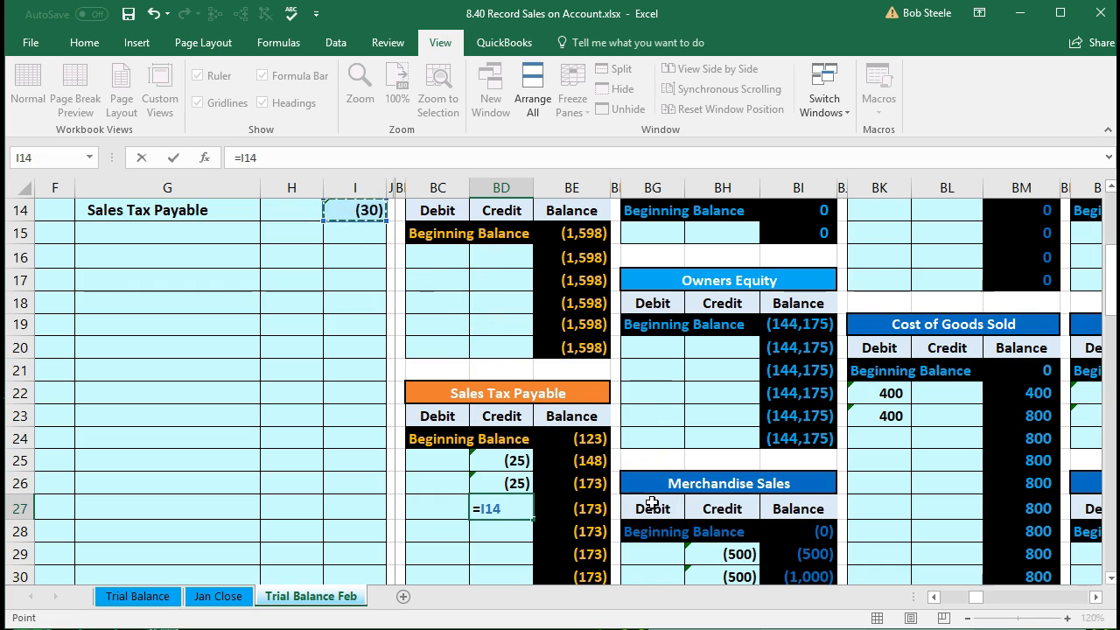
key("Return")
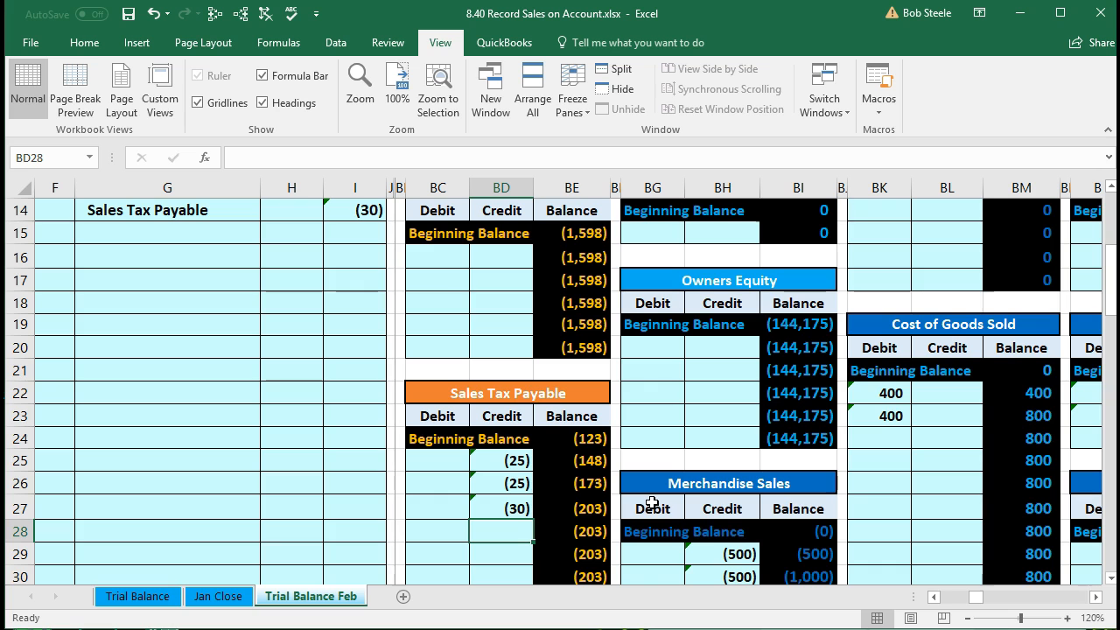
Check the Sales Tax Payable balance in AK18 and the total debits minus credits in AK38 of the trial balance.
key("Left")
key("Left")
key("Left")
key("Left")
key("Left")
key("Left")
key("Left")
key("Left")
key("Left")
key("Left")
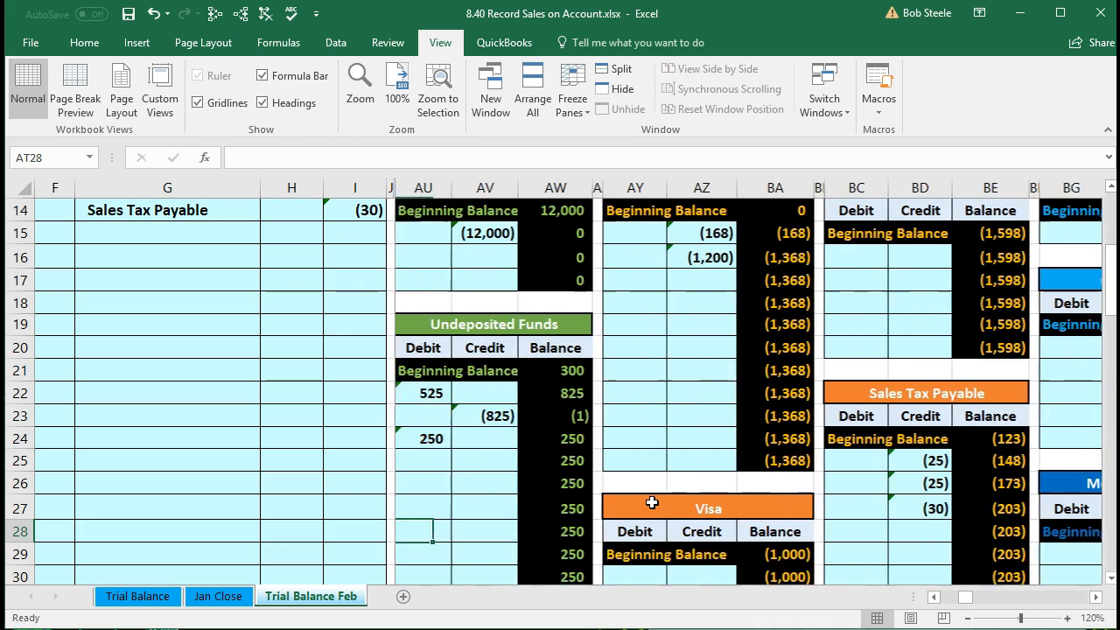
key("Left")
key("Left")
key("Left")
key("Left")
key("Left")
key("Left")
key("Left")
key("Left")
key("Left")
key("Left")
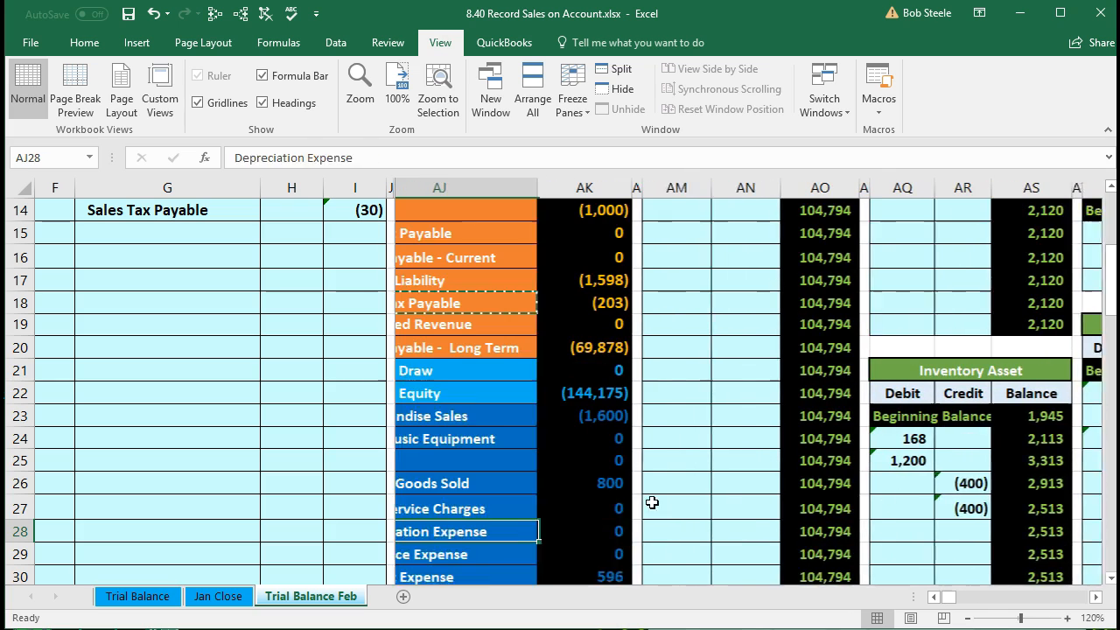
key("Left")
key("Left")
left_click(637, 309)
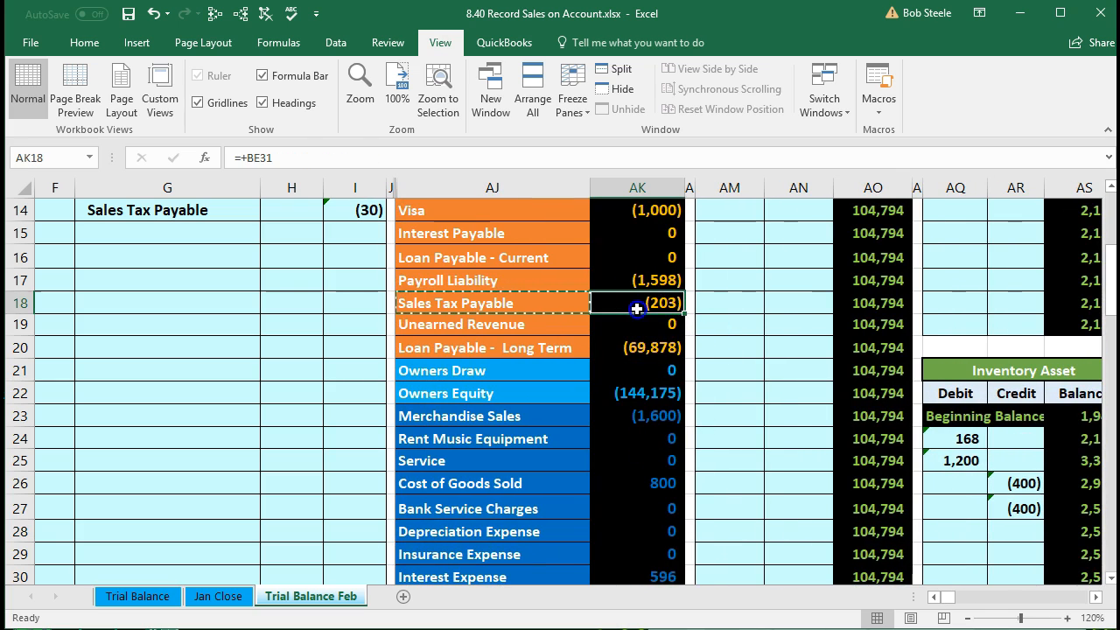
scroll(645, 341, "down", 4)
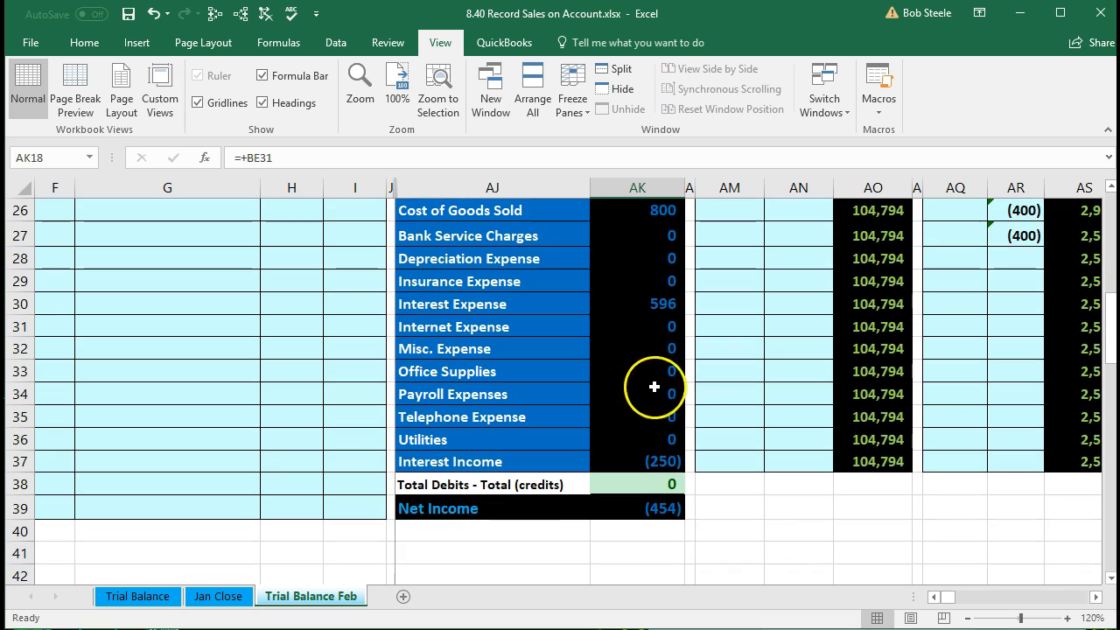
left_click(646, 482)
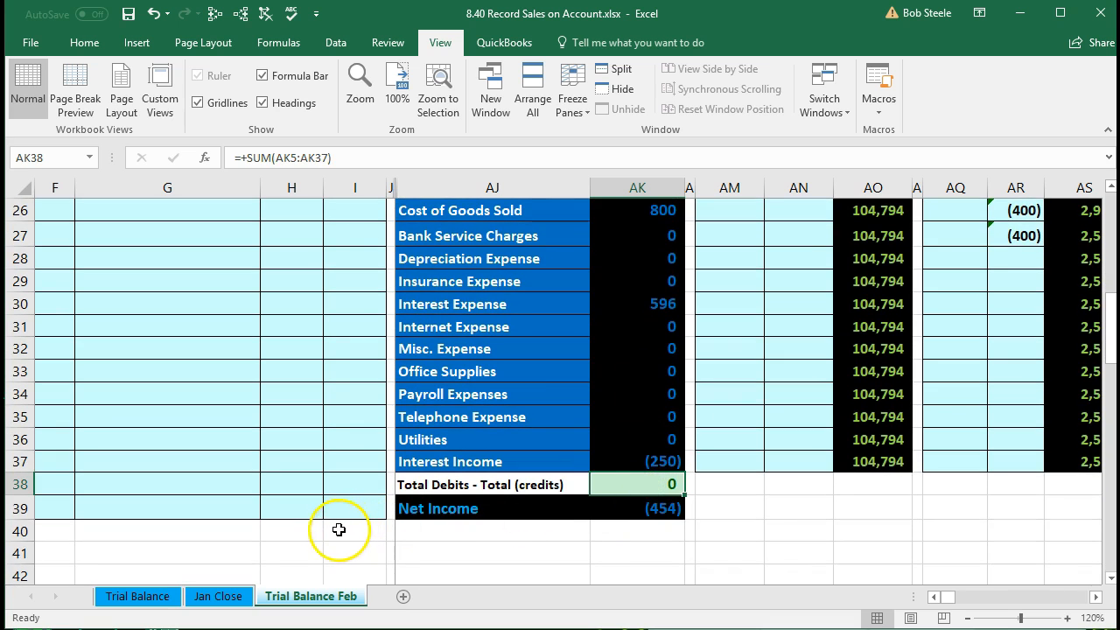
Post the 2/19 Accounts Receivable debit to Music Stuff Store in the customer subsidiary ledger by linking cell CR26 to journal cell H12.
scroll(336, 528, "up", 5)
scroll(333, 531, "up", 2)
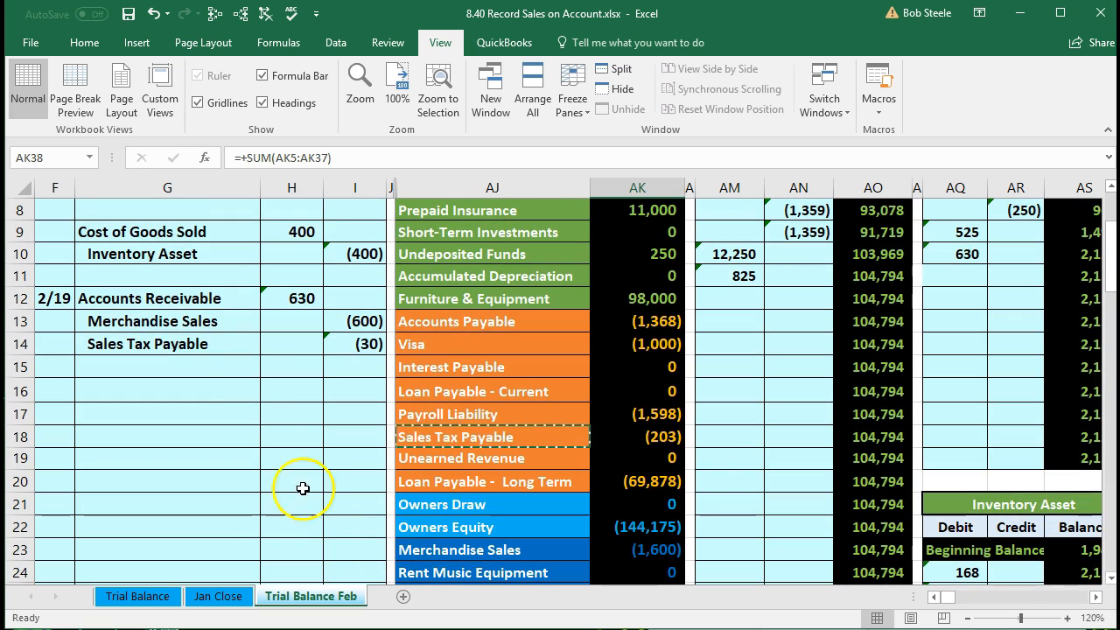
left_click_drag(134, 300, 273, 301)
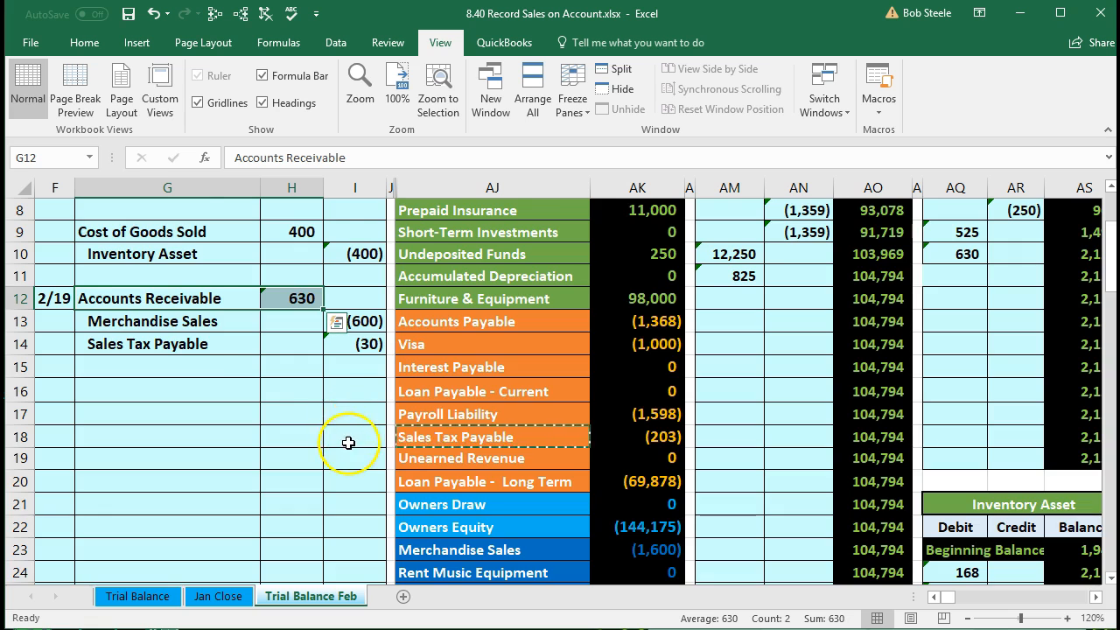
scroll(344, 443, "up", 1)
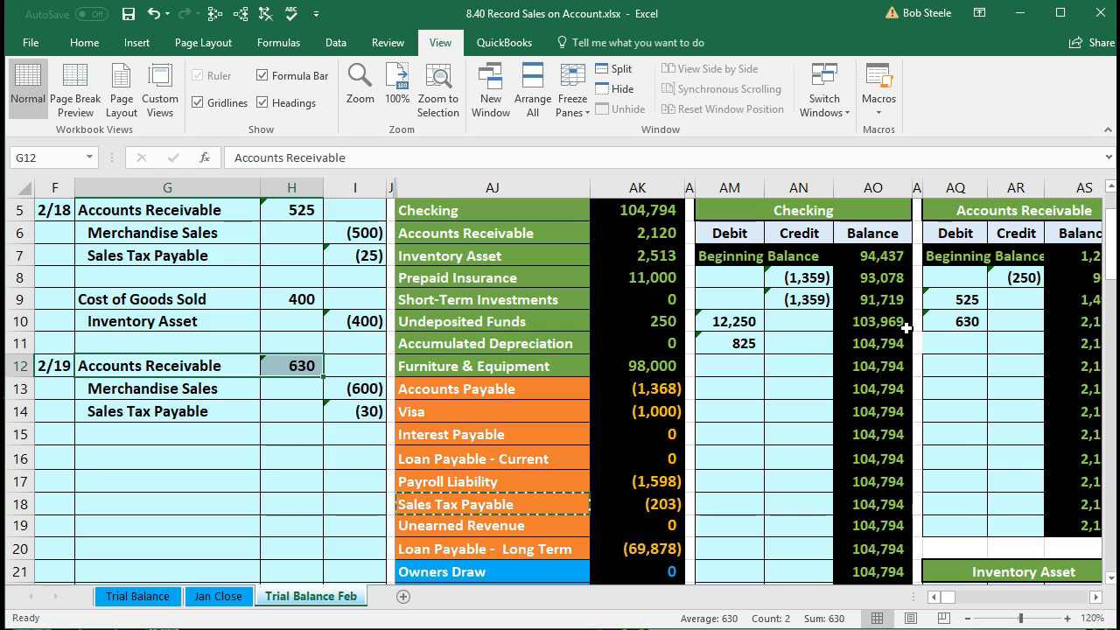
key("Right")
key("Right")
key("Right")
key("Right")
key("Right")
key("Right")
key("Right")
key("Right")
key("Right")
key("Right")
key("Right")
key("Right")
key("Right")
key("Right")
key("Right")
key("Right")
key("Right")
key("Right")
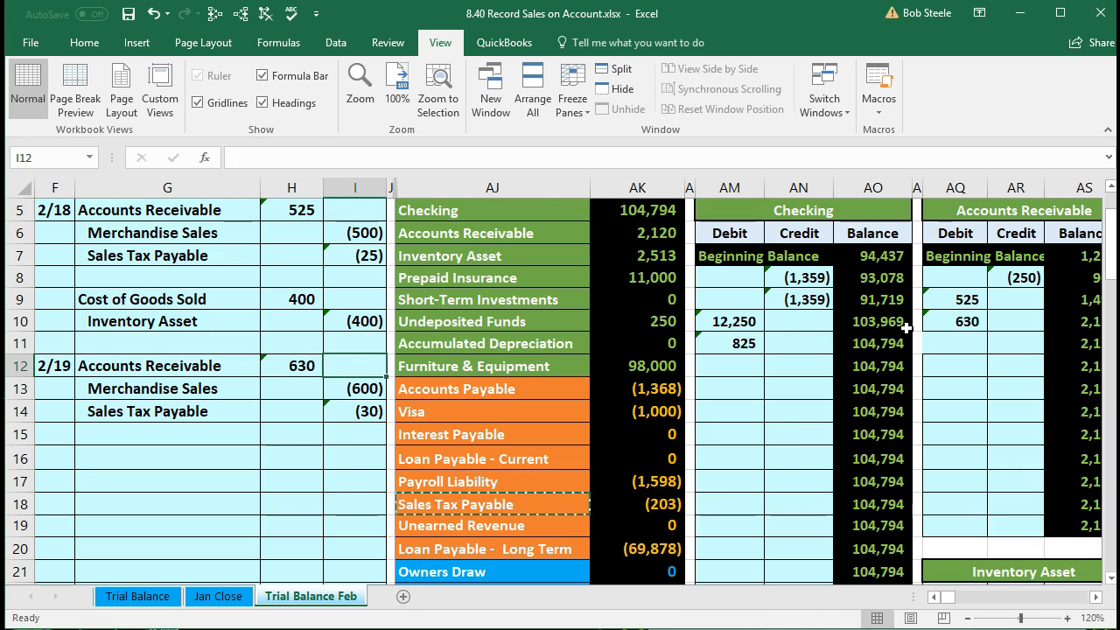
key("Right")
key("Right")
key("Right")
key("Right")
key("Right")
key("Right")
key("Right")
key("Right")
key("Right")
key("Right")
key("Right")
key("Right")
key("Right")
key("Right")
key("Right")
key("Right")
key("Right")
key("Right")
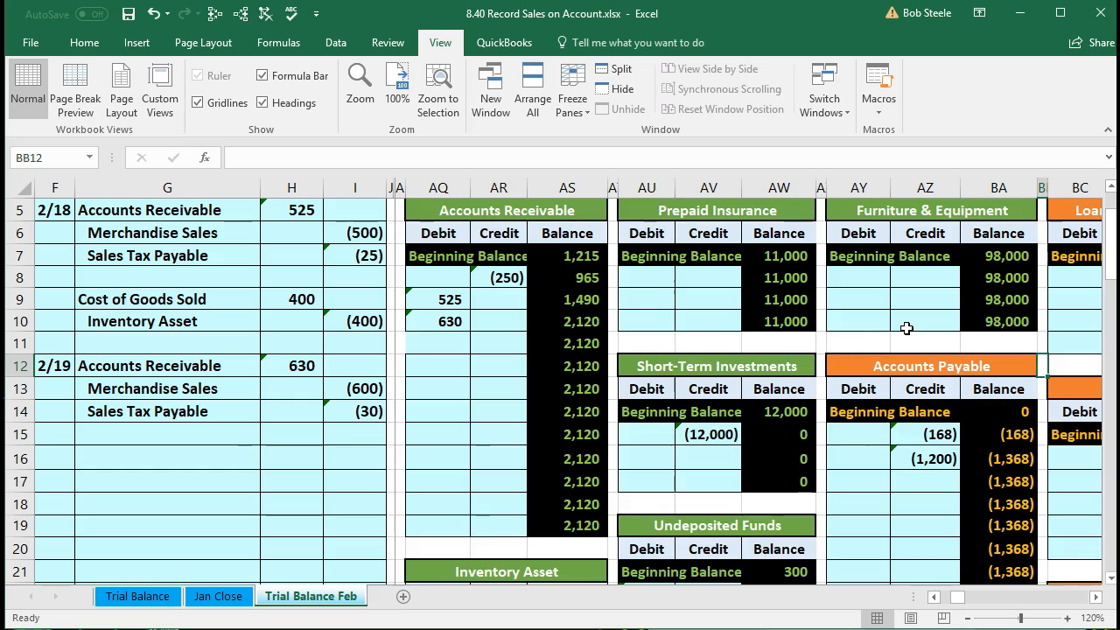
key("Right")
key("Right")
key("Right")
key("Right")
key("Right")
key("Right")
key("Right")
key("Right")
key("Right")
key("Right")
key("Right")
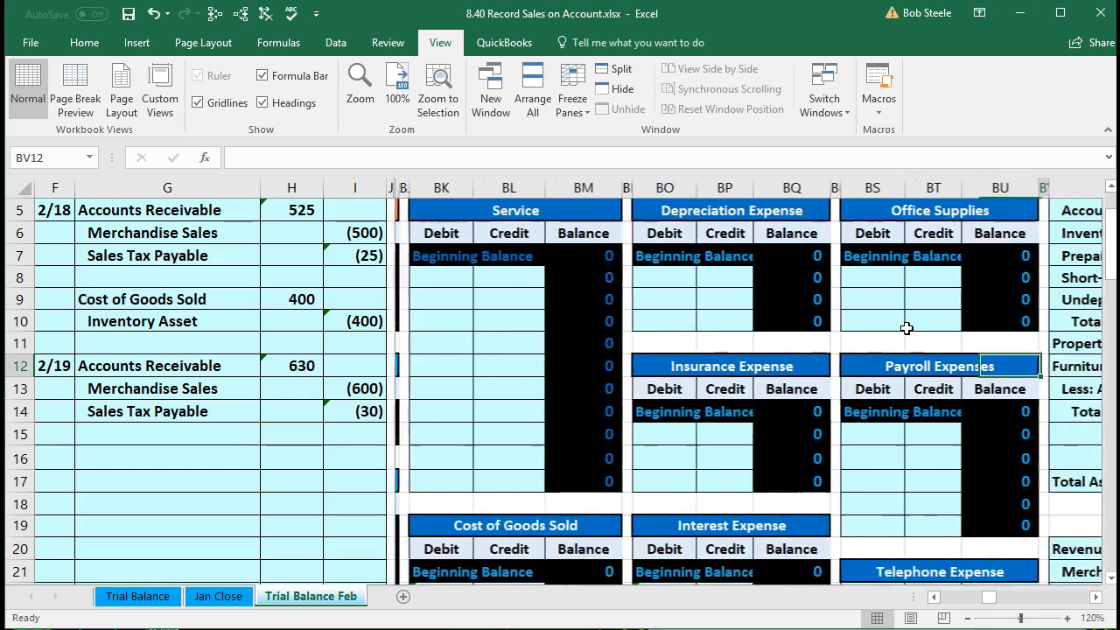
key("Right")
key("Right")
key("Right")
key("Right")
key("Right")
key("Right")
key("Right")
key("Right")
key("Right")
key("Right")
key("Right")
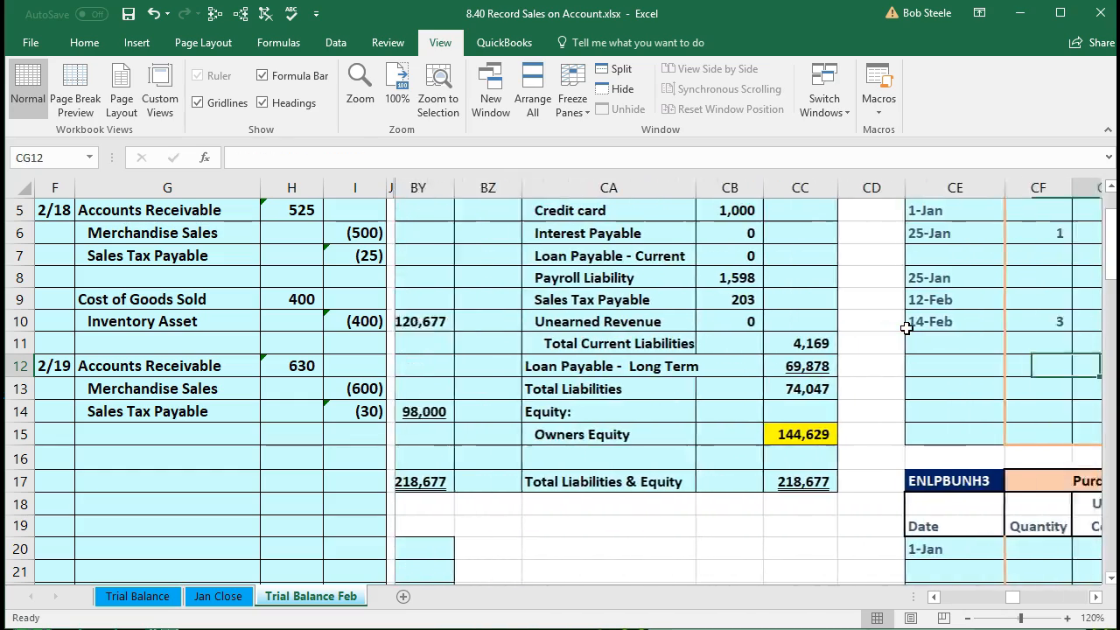
key("Right")
key("Right")
key("Right")
key("Right")
key("Right")
key("Right")
key("Right")
key("Right")
key("Right")
key("Right")
key("Right")
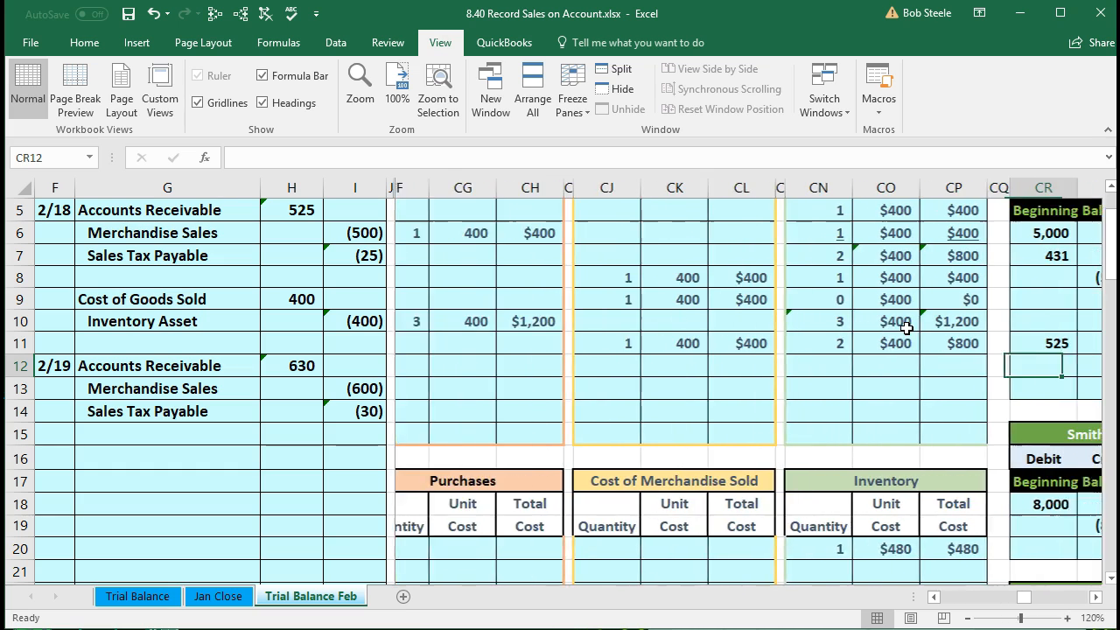
key("Right")
key("Right")
key("Right")
key("Right")
key("Right")
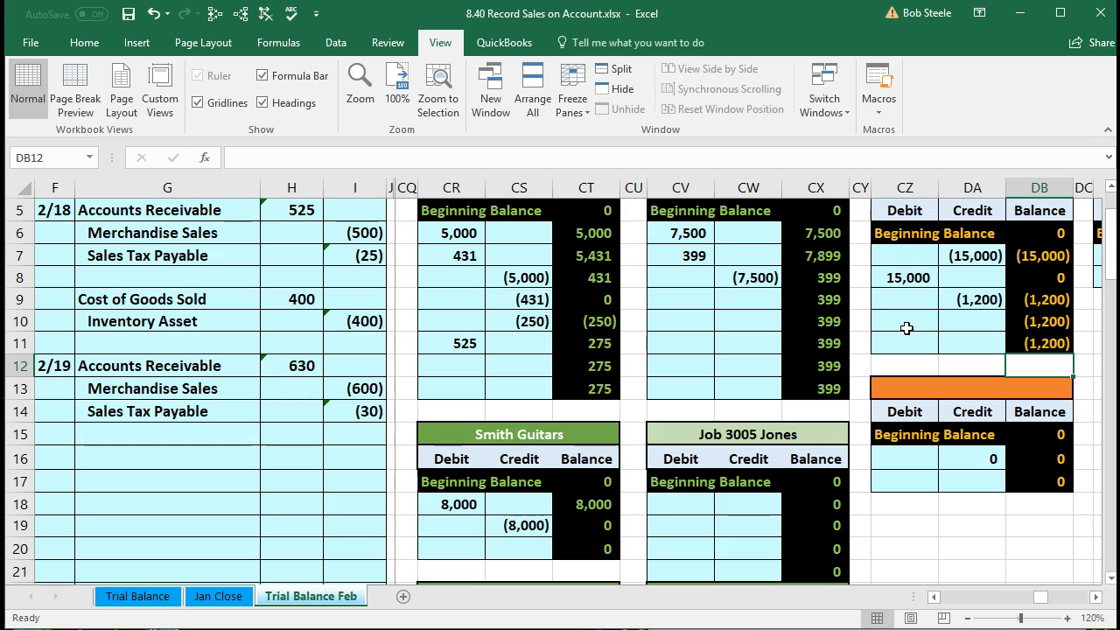
left_click(627, 404)
scroll(625, 402, "up", 1)
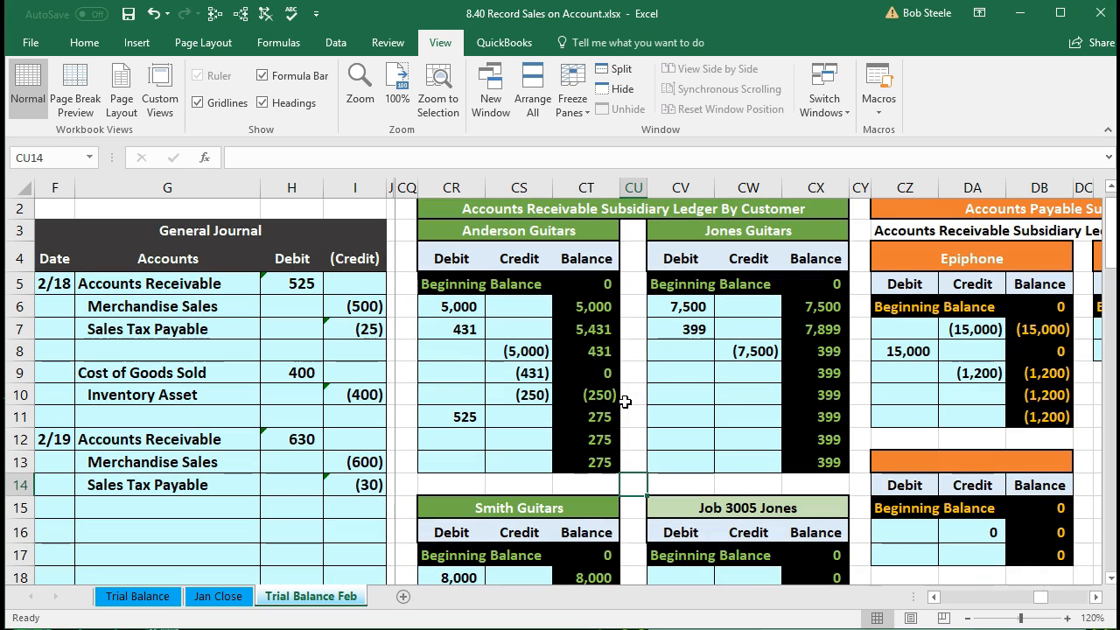
scroll(622, 437, "down", 1)
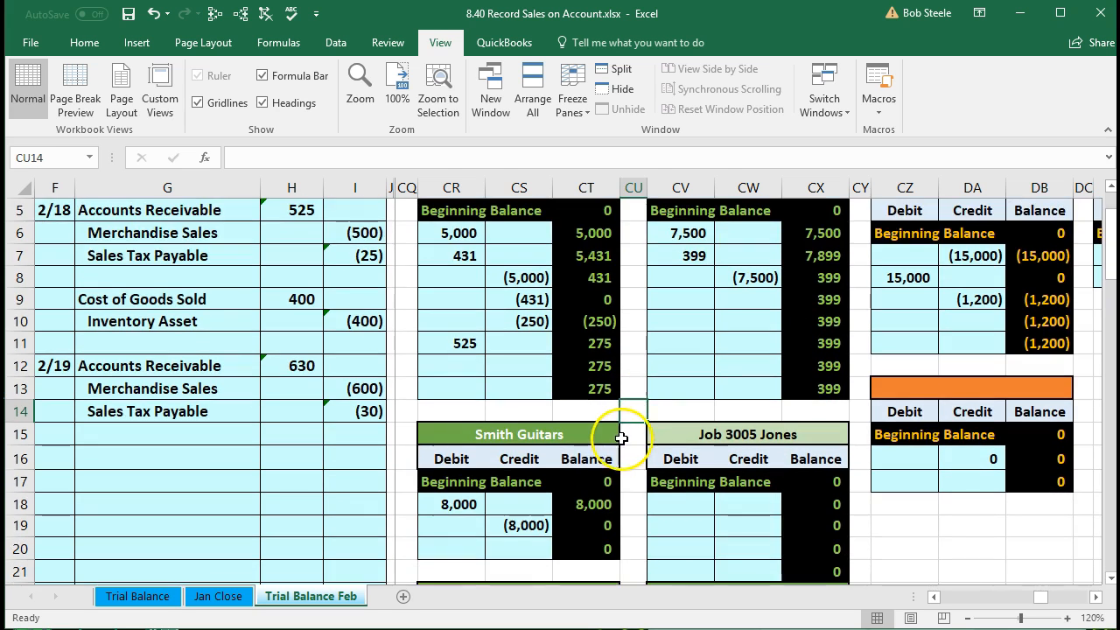
scroll(621, 437, "down", 2)
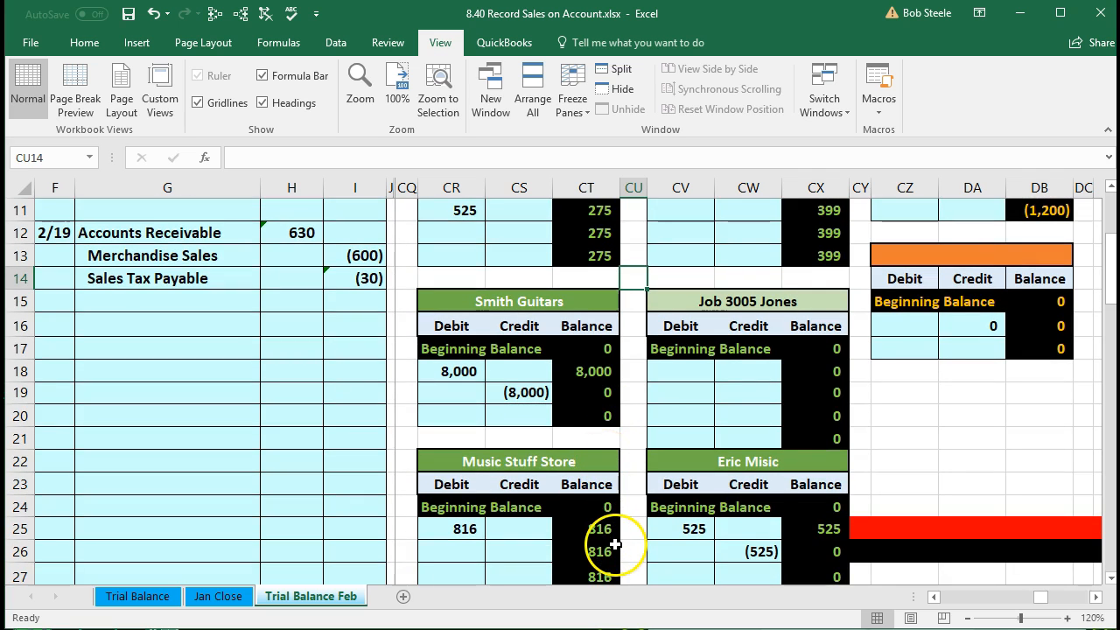
left_click(465, 550)
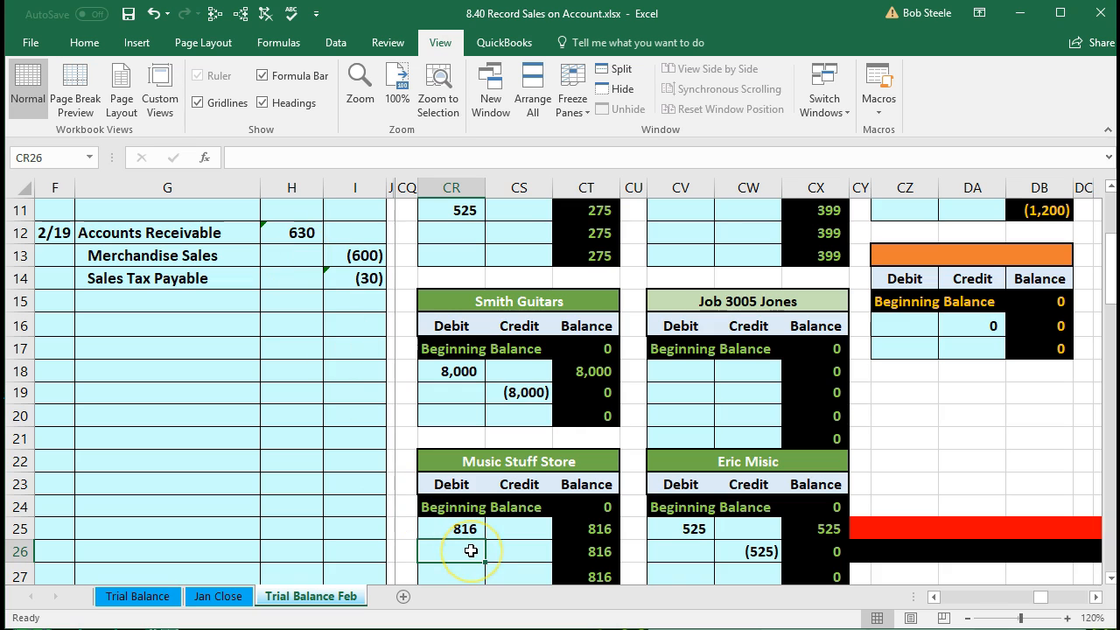
type("=")
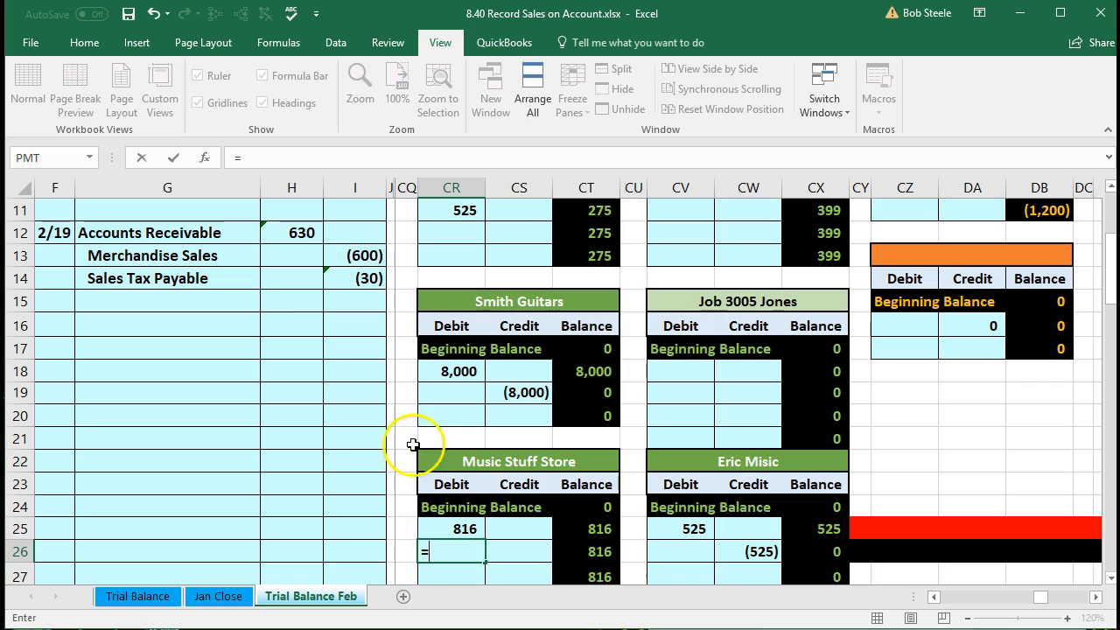
left_click(301, 233)
key("Return")
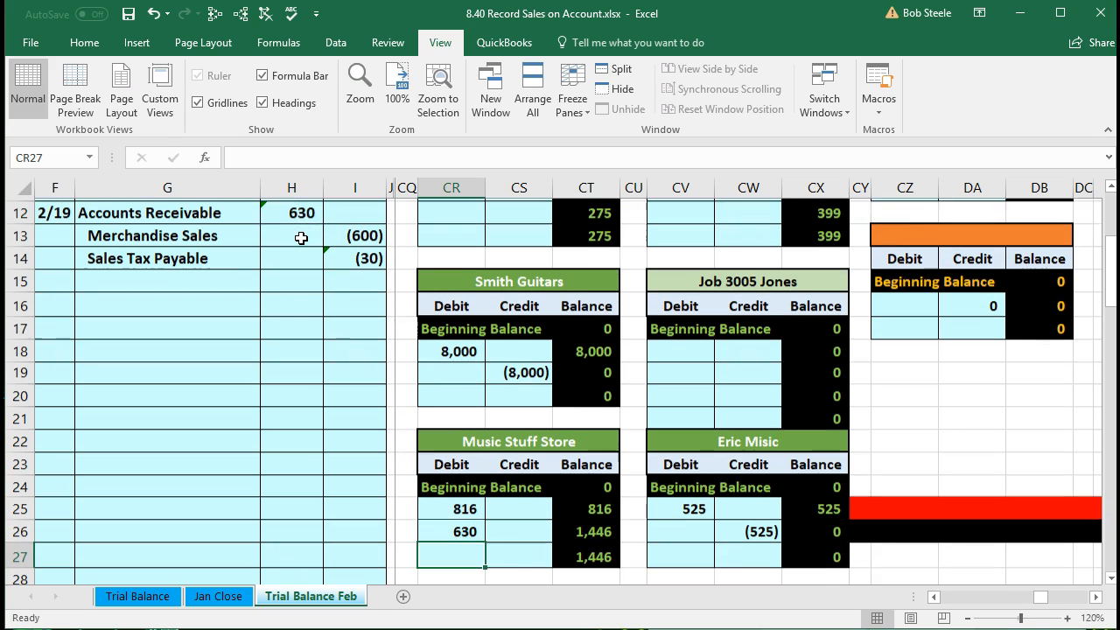
Check the total of the accounts receivable subsidiary ledger by customer and the formula behind it in CX43.
scroll(680, 442, "down", 1)
scroll(680, 441, "down", 1)
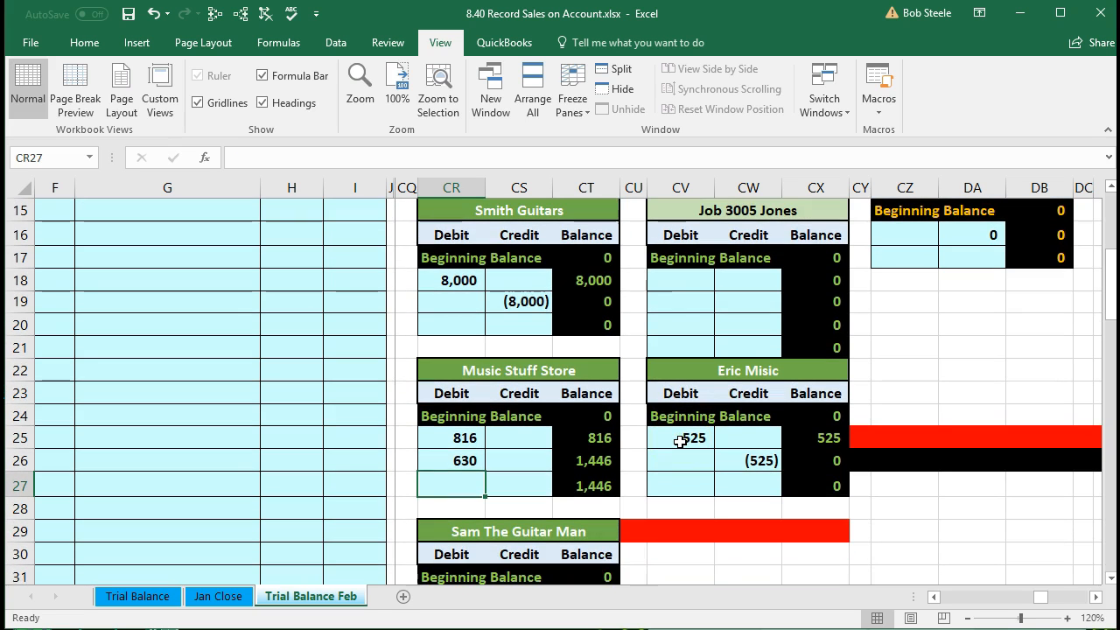
scroll(680, 441, "down", 3)
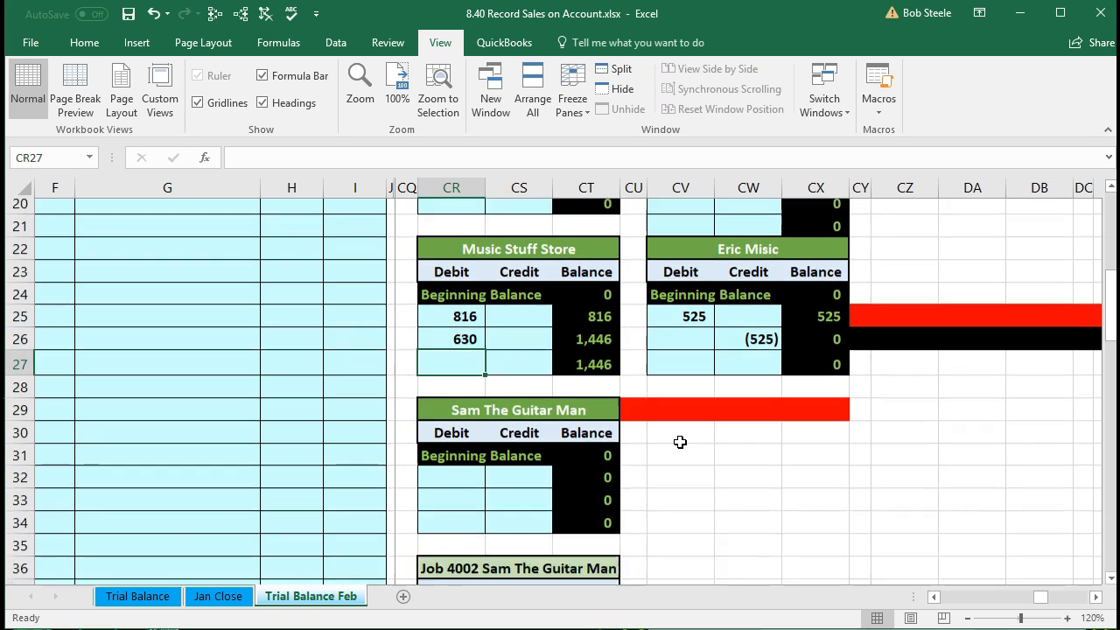
scroll(679, 442, "down", 3)
left_click(843, 438)
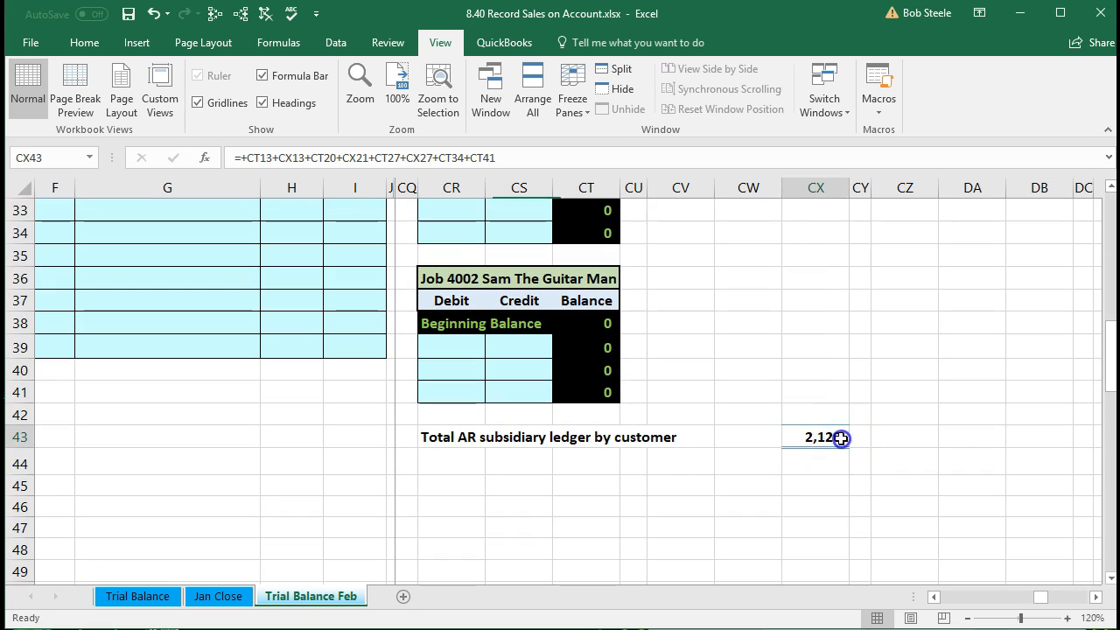
double_click(843, 437)
key("Return")
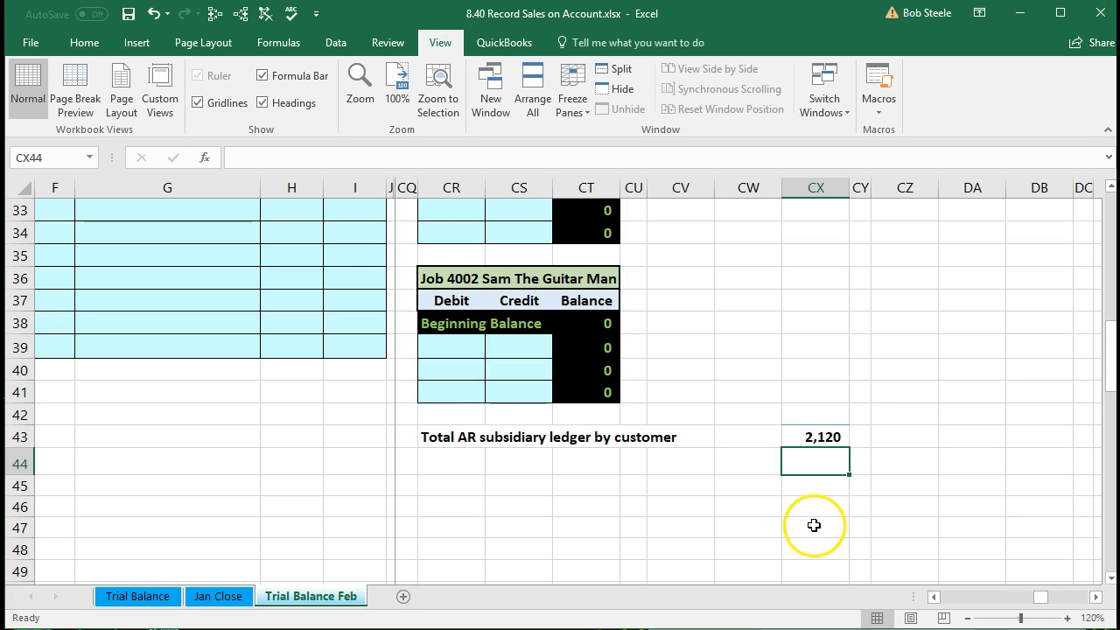
Check the Accounts Receivable balance in AK6 of the trial balance against the subsidiary ledger total.
scroll(809, 528, "up", 2)
scroll(808, 528, "up", 9)
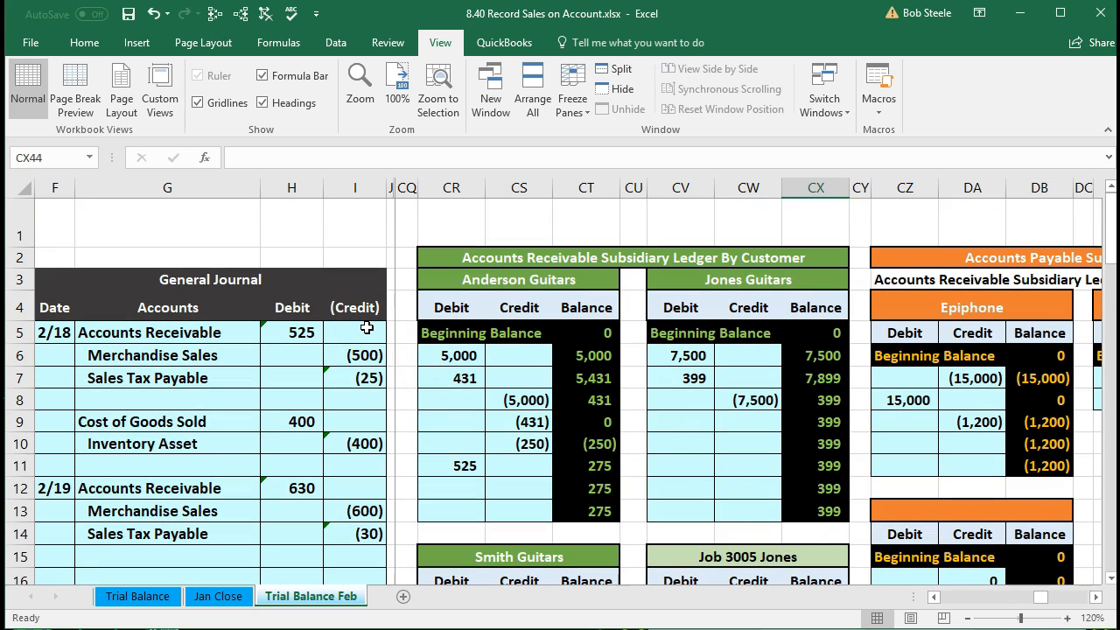
left_click(367, 327)
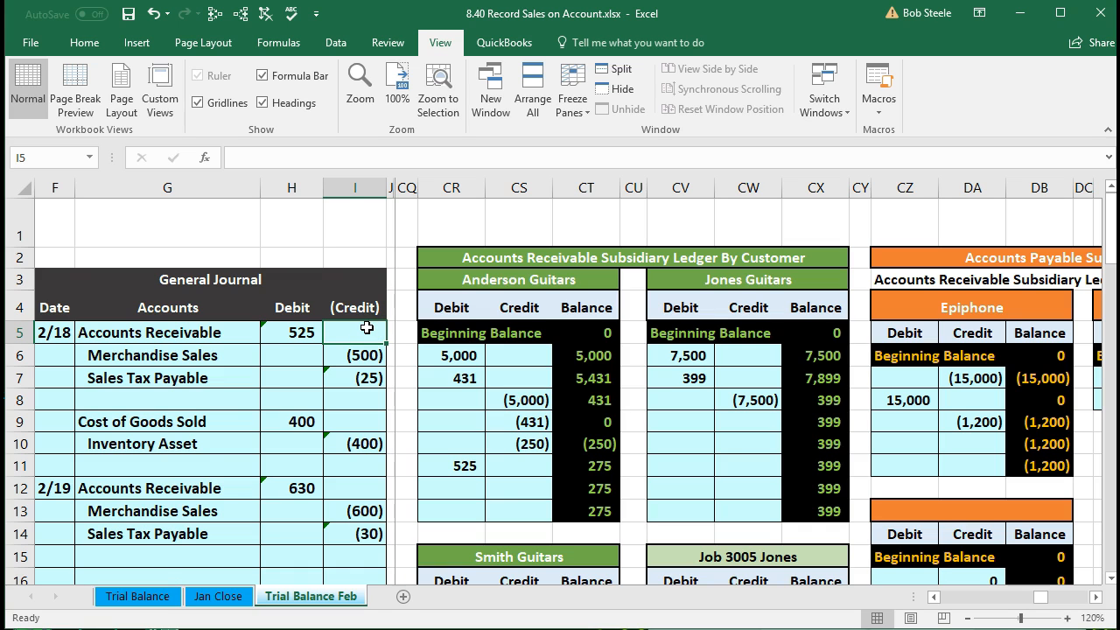
key("ctrl+Right")
key("Right")
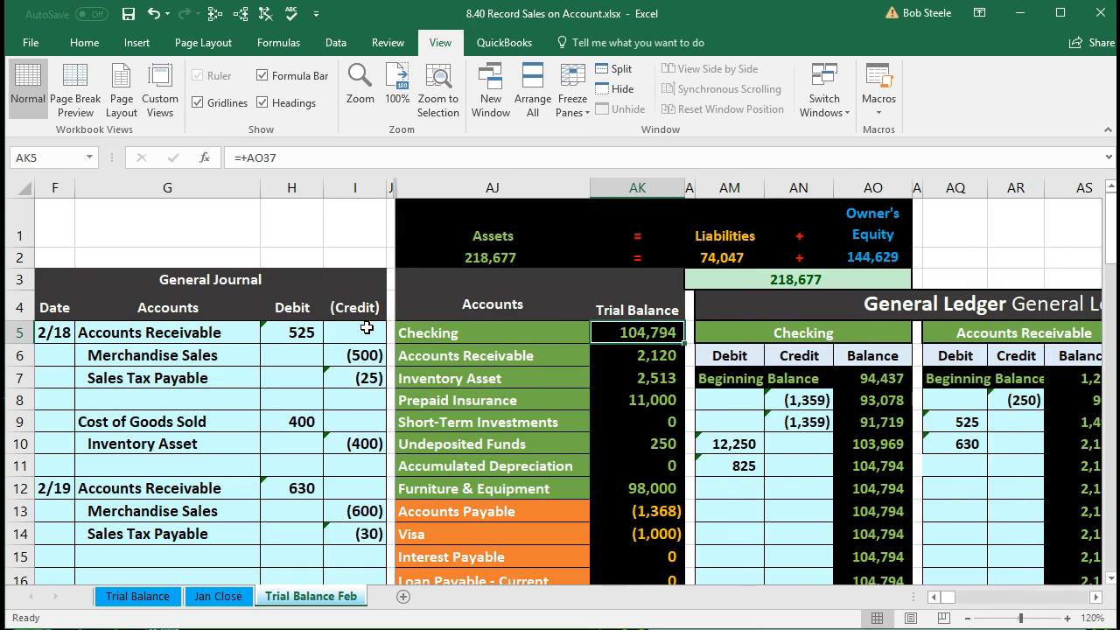
key("Down")
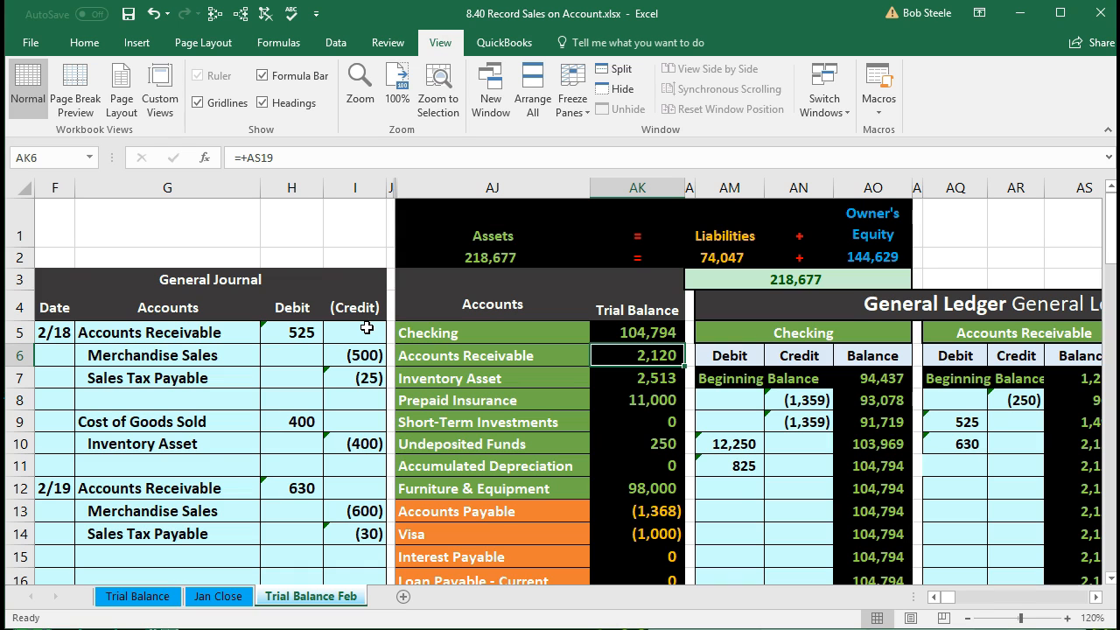
Copy the Inventory Asset account name from AJ7 into journal cell G17 as values and indent it as the credit account.
scroll(376, 385, "down", 3)
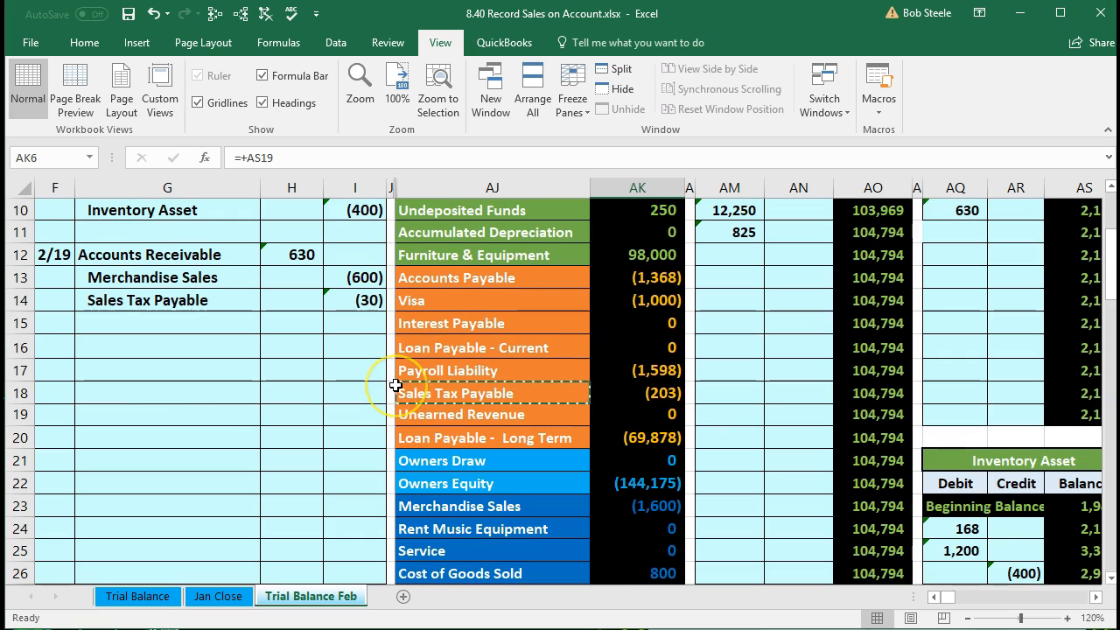
scroll(396, 385, "up", 1)
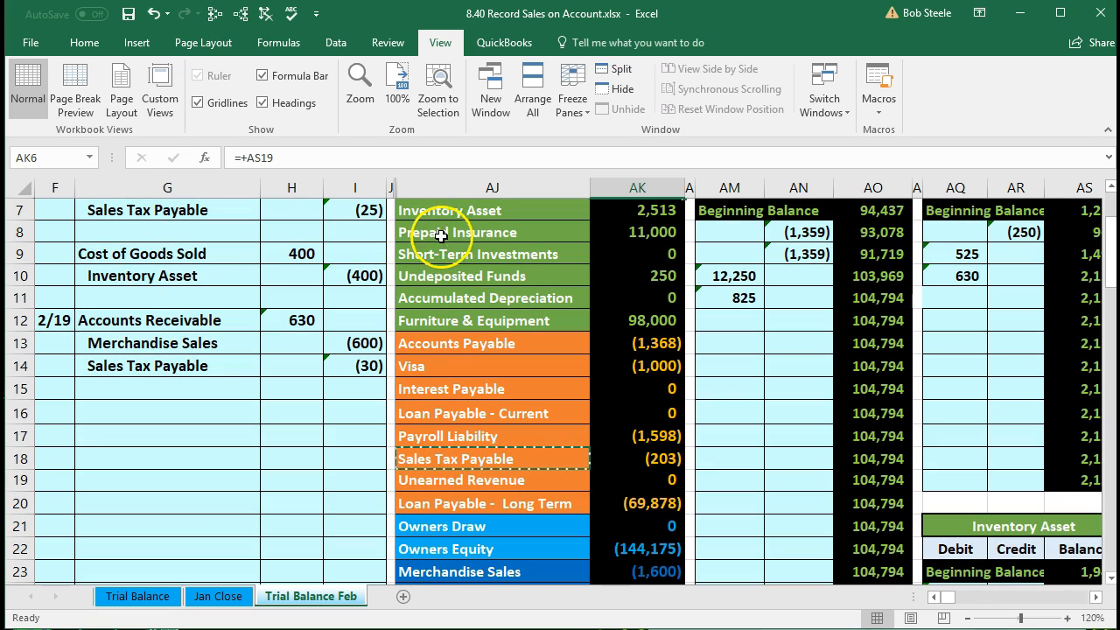
left_click_drag(444, 211, 600, 210)
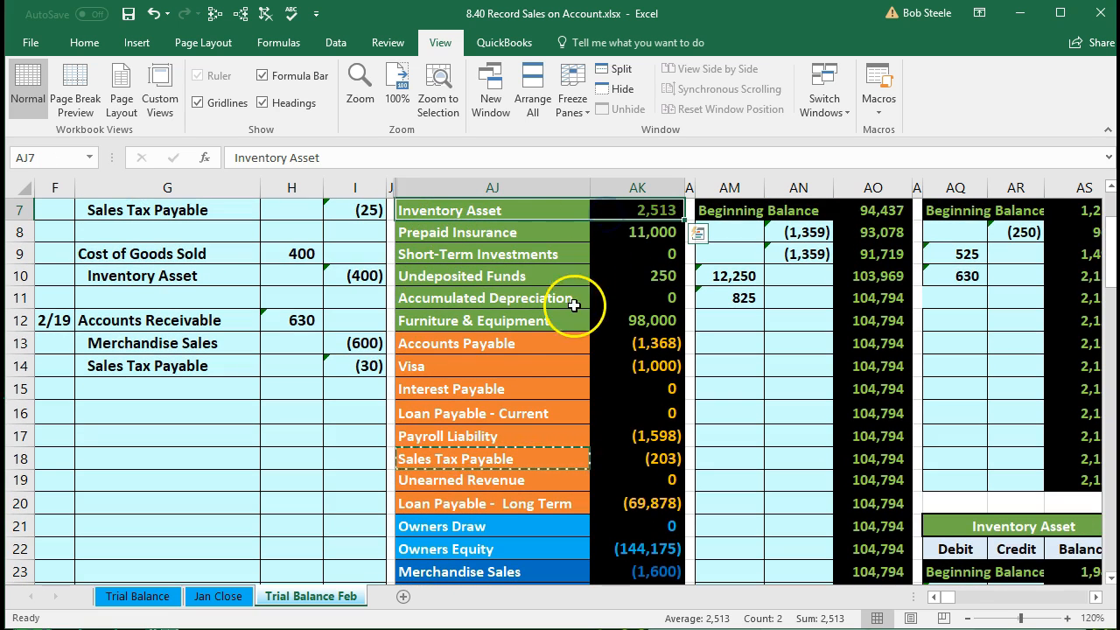
scroll(541, 364, "up", 1)
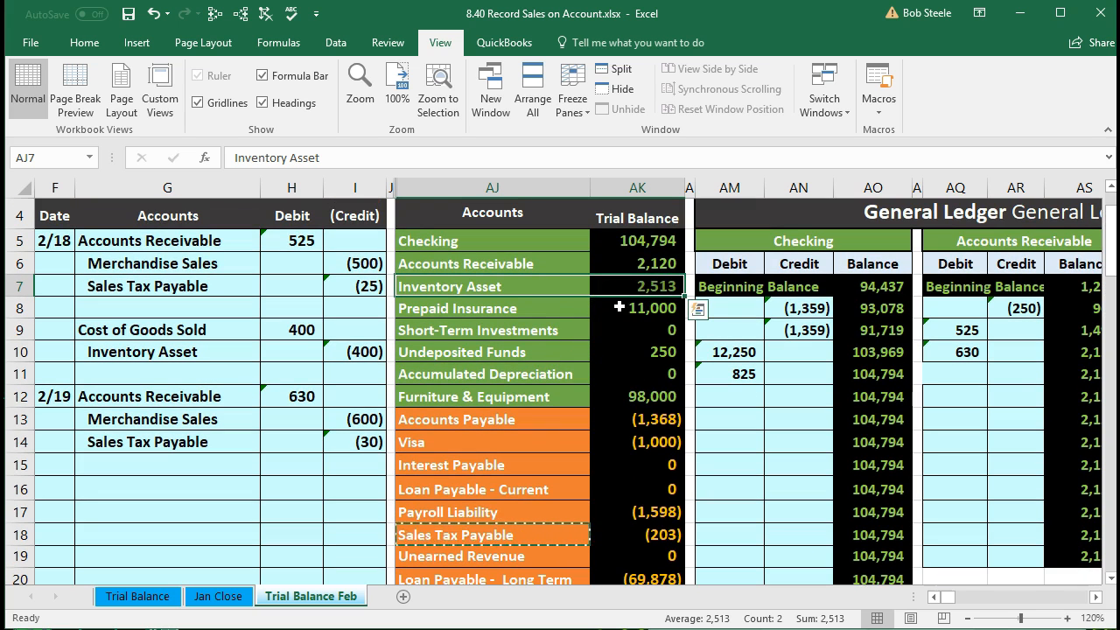
left_click(549, 285)
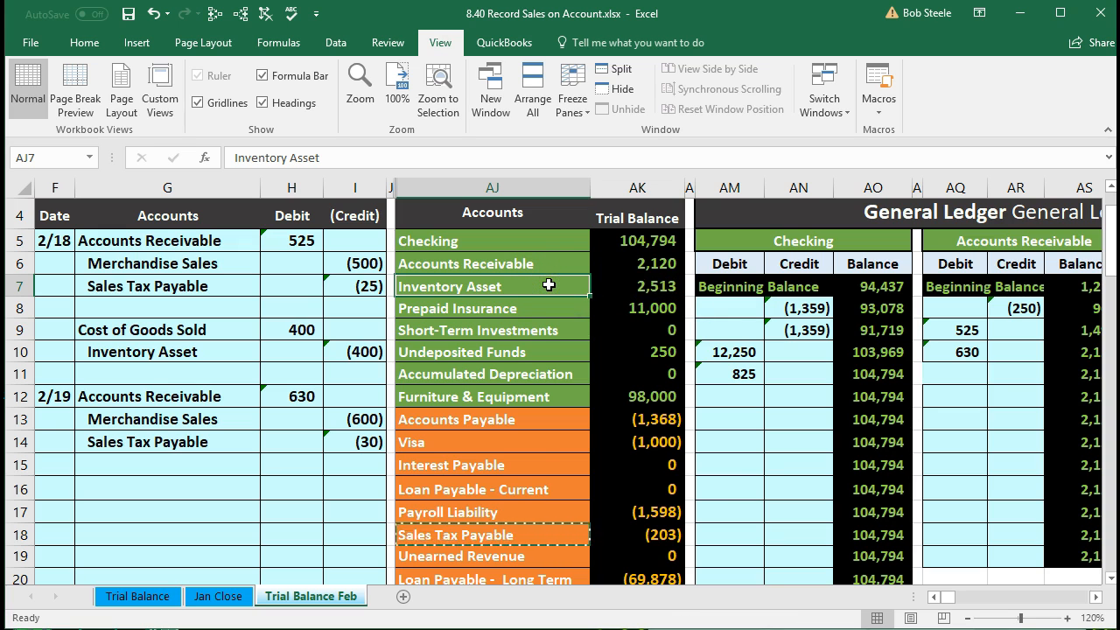
right_click(549, 285)
left_click(566, 322)
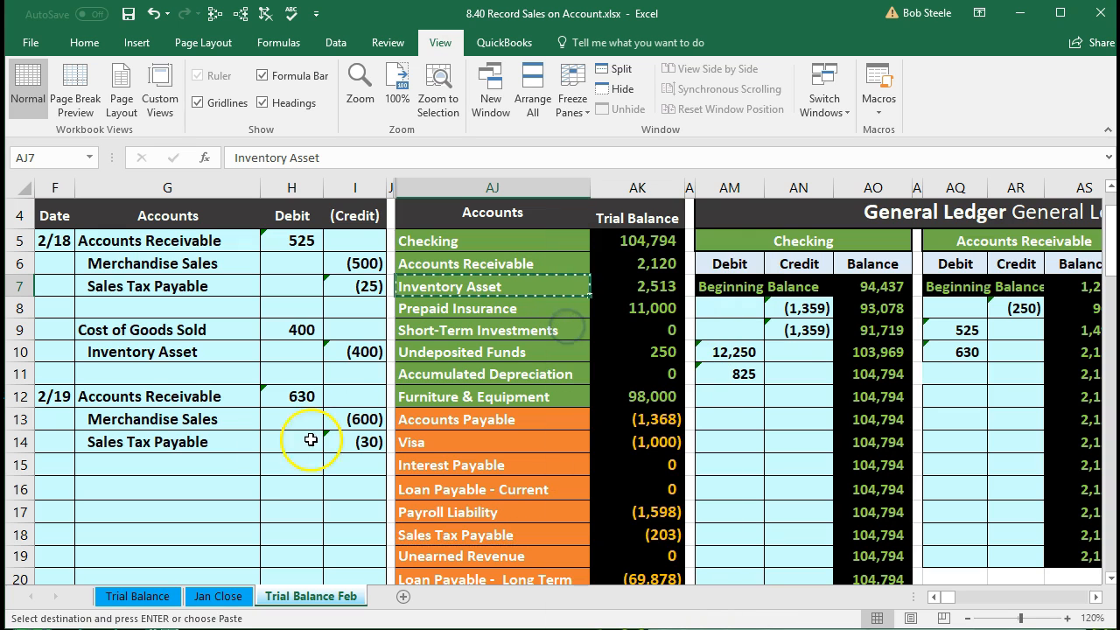
left_click(218, 462)
left_click(214, 487)
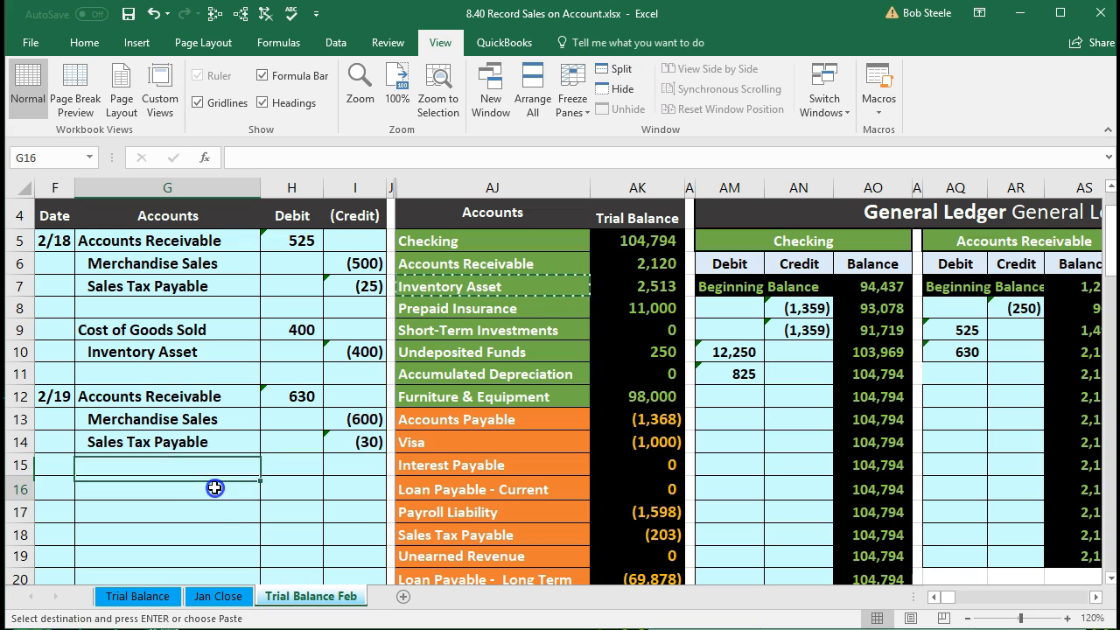
left_click(201, 512)
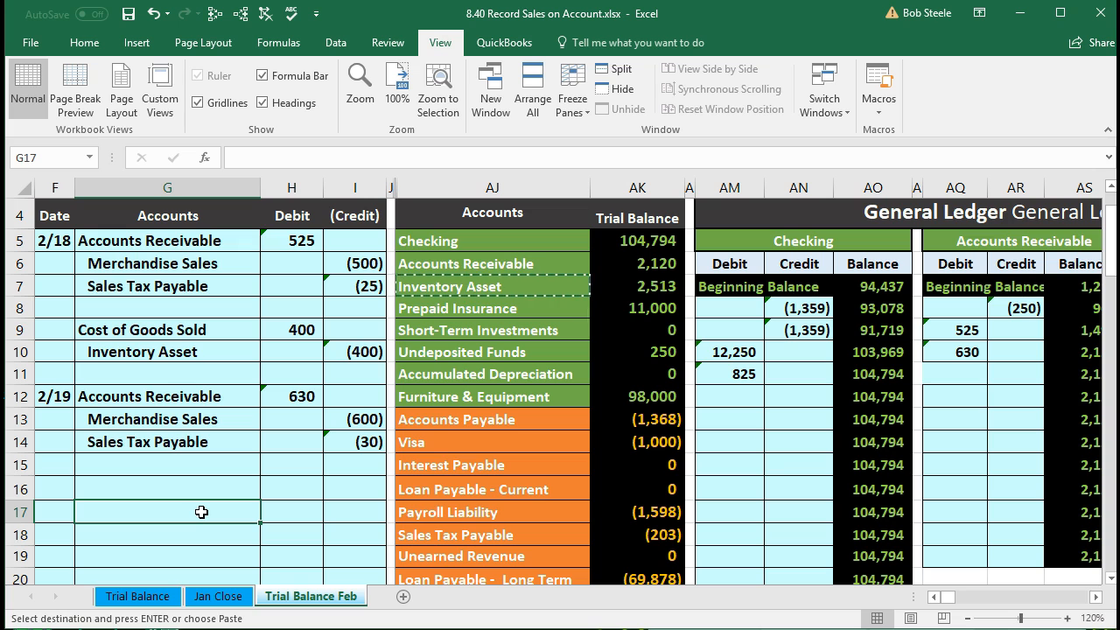
right_click(201, 512)
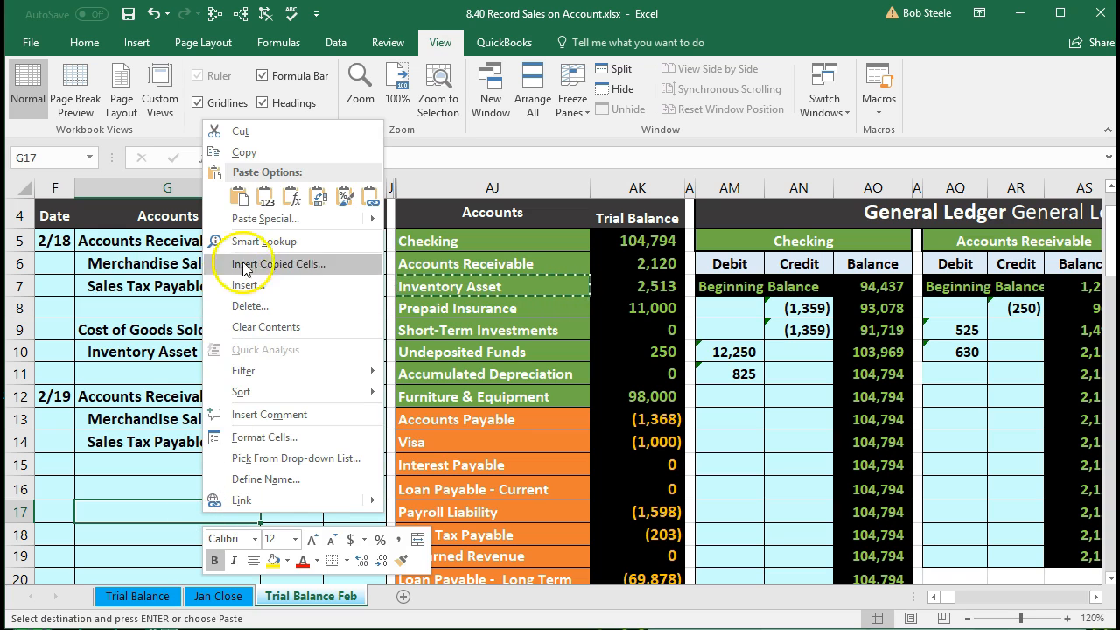
left_click(259, 205)
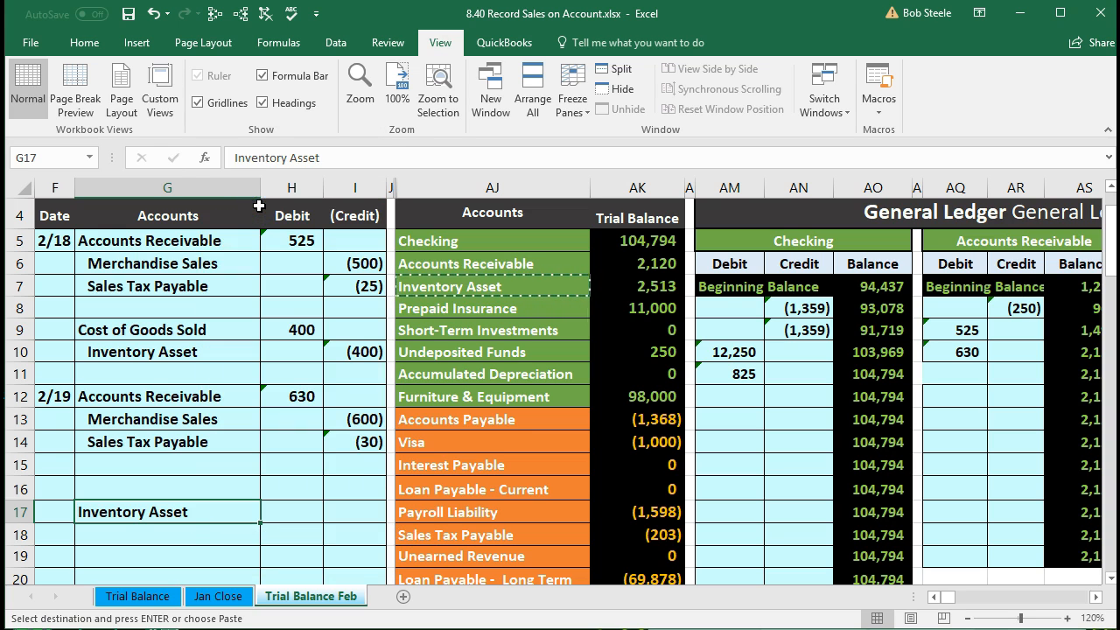
left_click(84, 42)
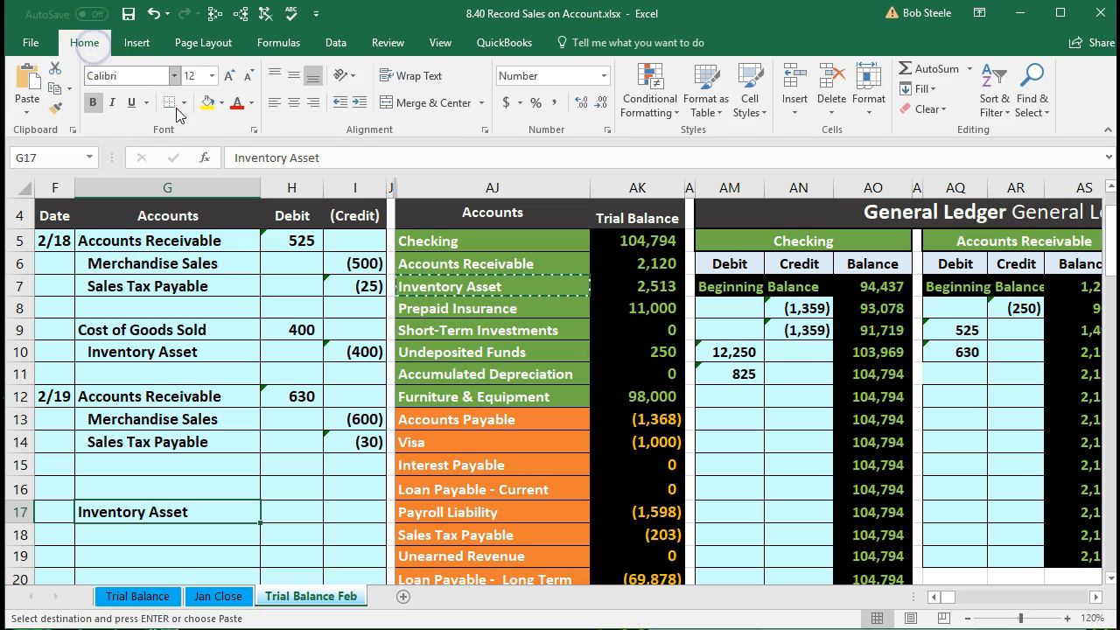
left_click(358, 103)
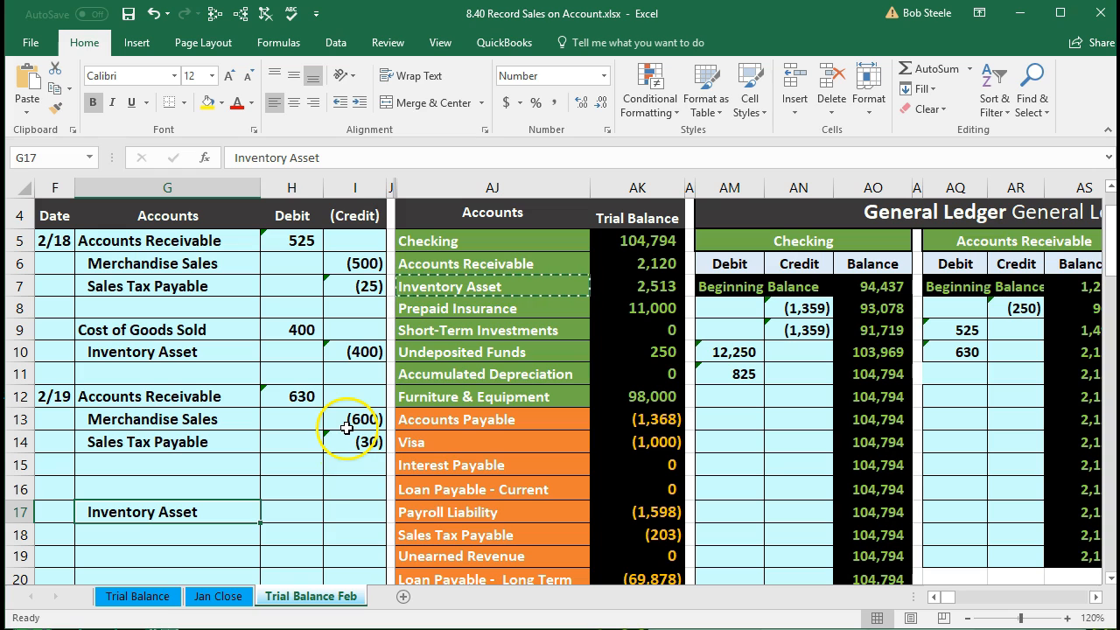
Copy the Cost of Goods Sold account name from AJ26 into journal cell G16 as values, as the debit account.
left_click(354, 506)
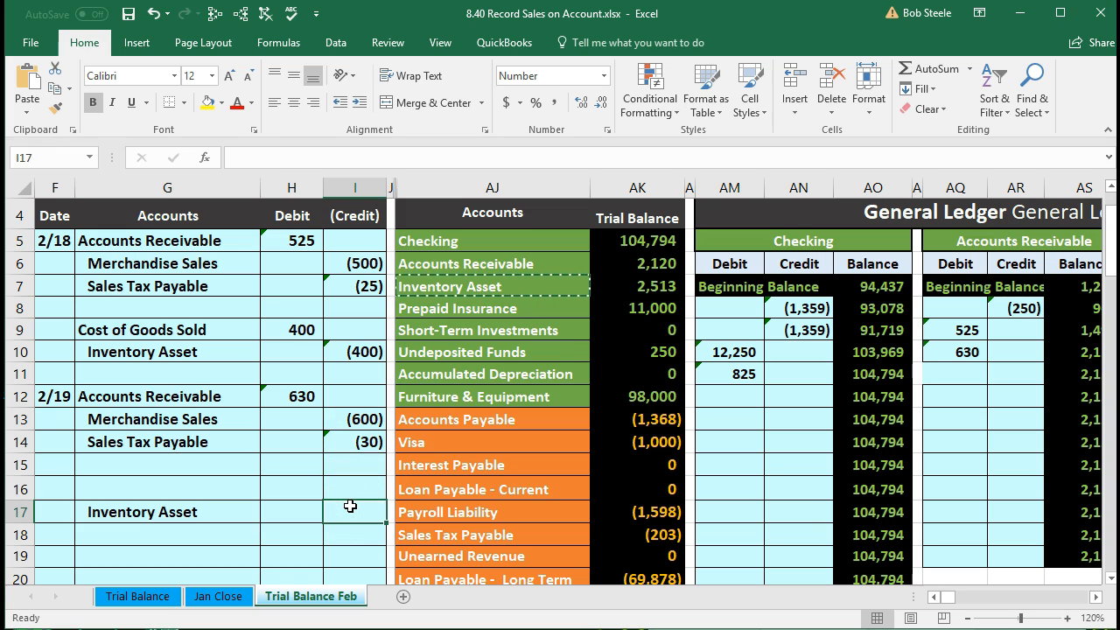
left_click(231, 485)
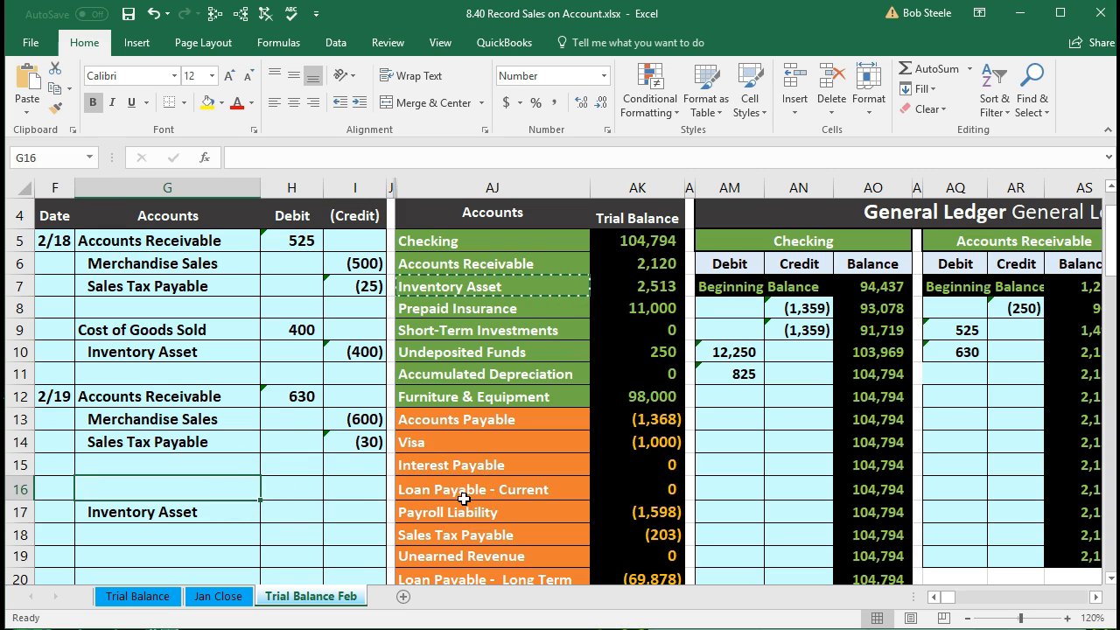
scroll(464, 498, "down", 4)
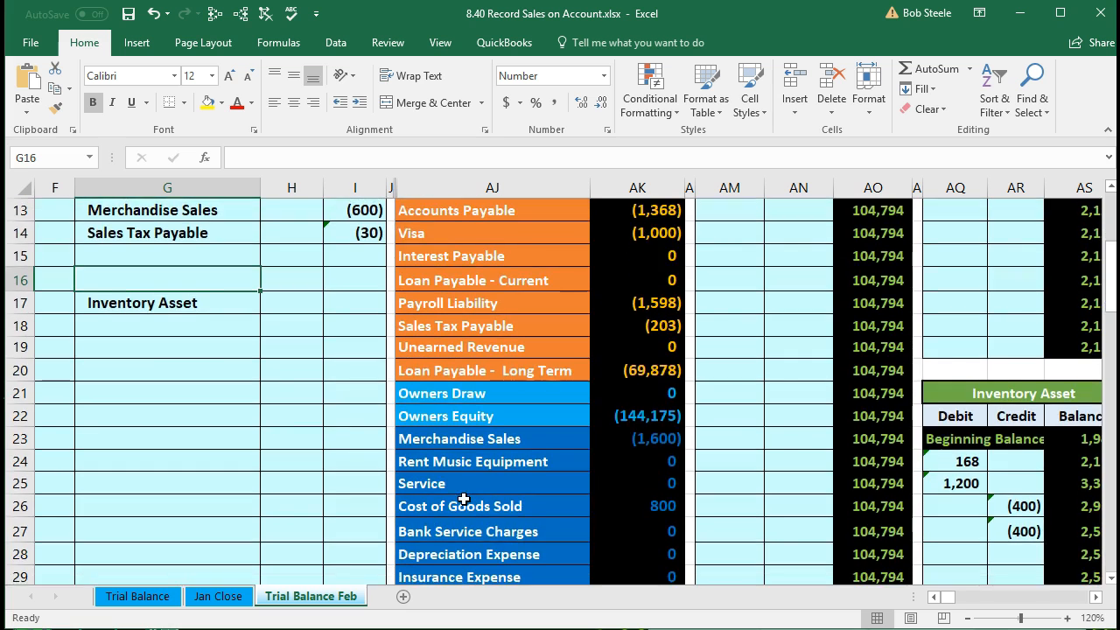
left_click(461, 440)
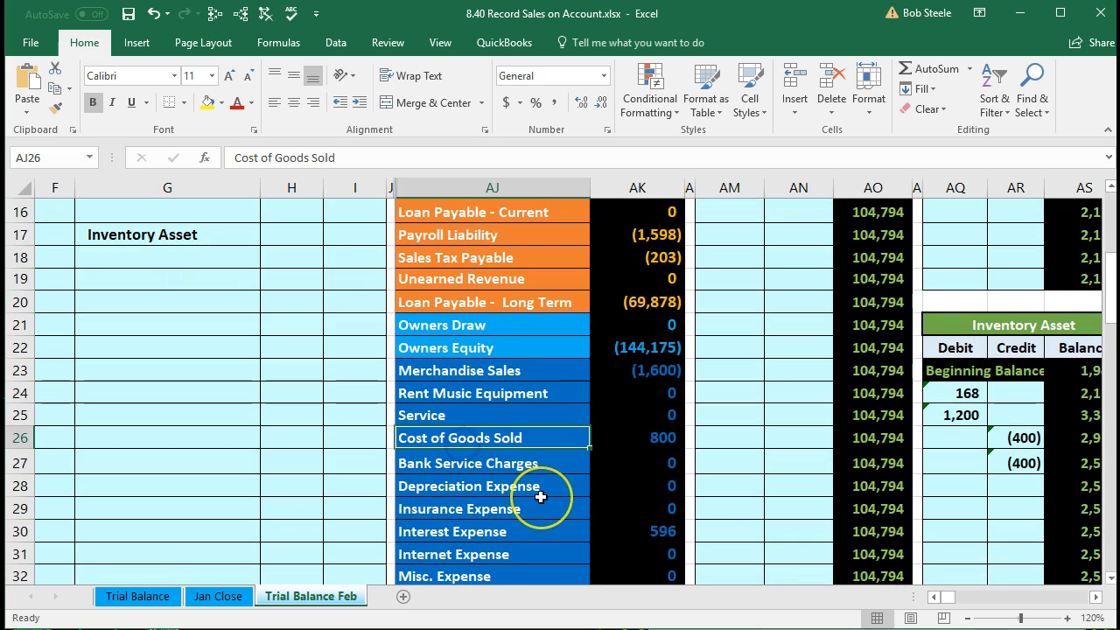
right_click(549, 438)
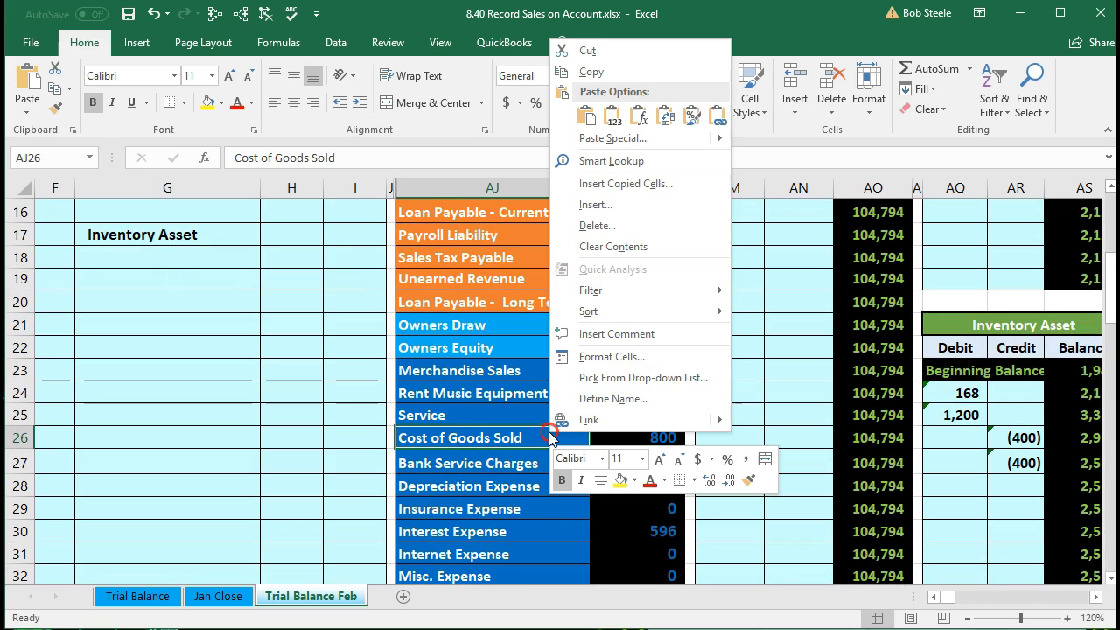
left_click(591, 72)
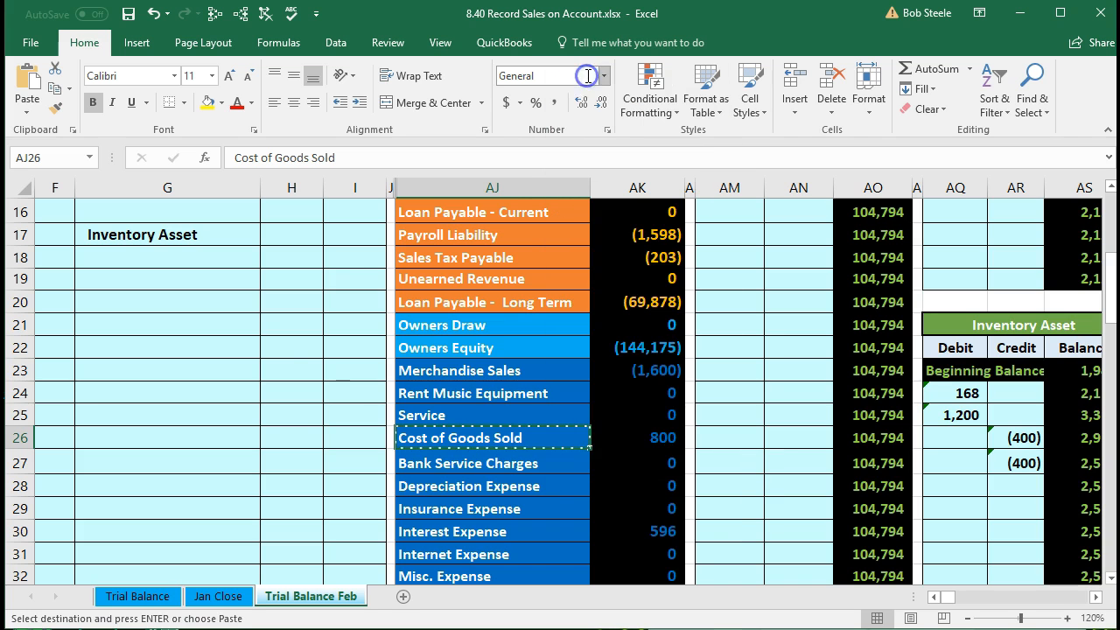
scroll(279, 388, "up", 1)
left_click(172, 347)
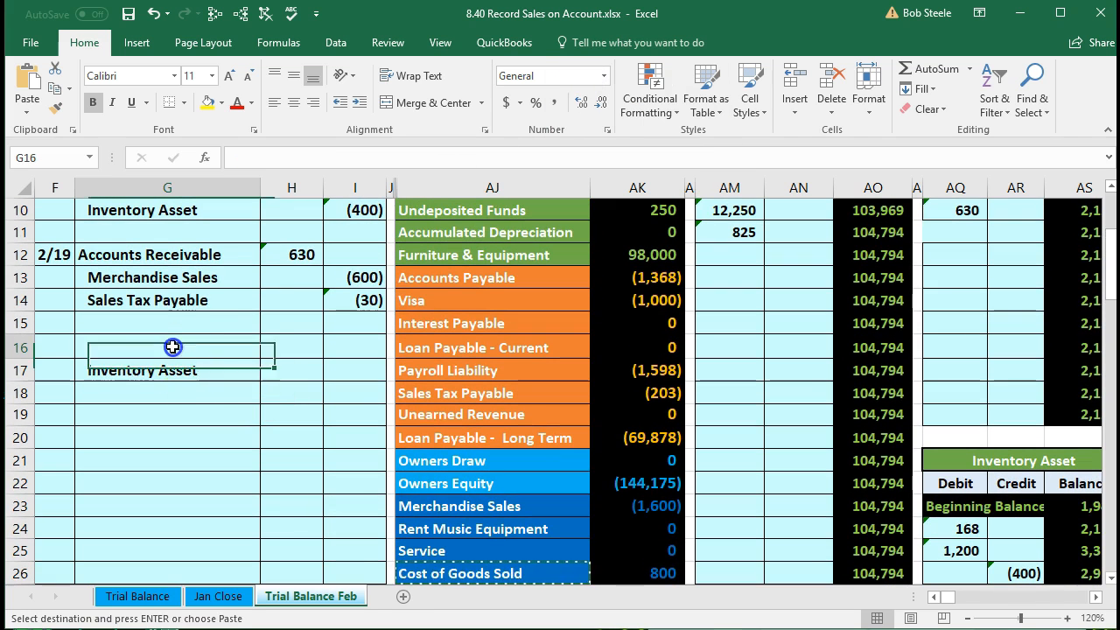
right_click(172, 347)
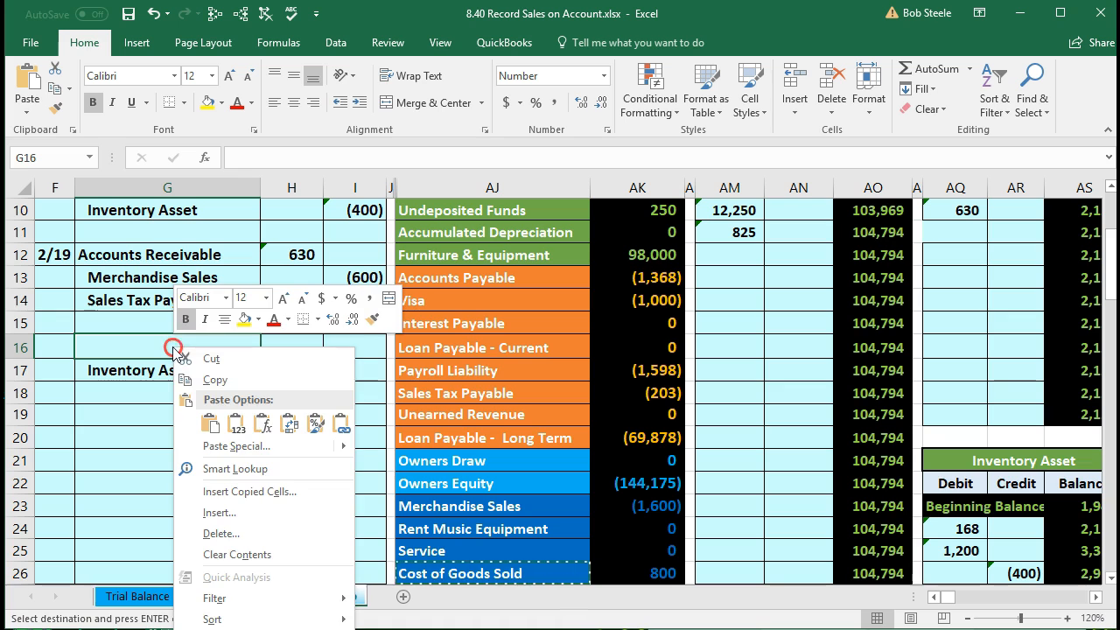
left_click(236, 414)
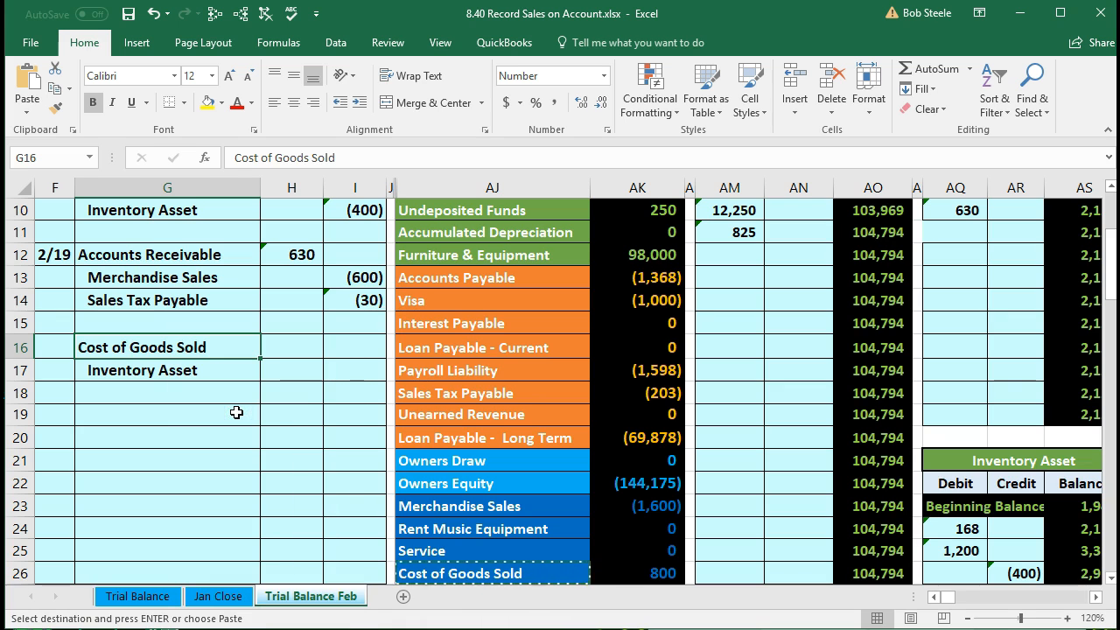
Examine the ELP and ENLPBUNH3 item cards in the inventory subsidiary ledger to identify the item sold and its cost.
left_click(284, 349)
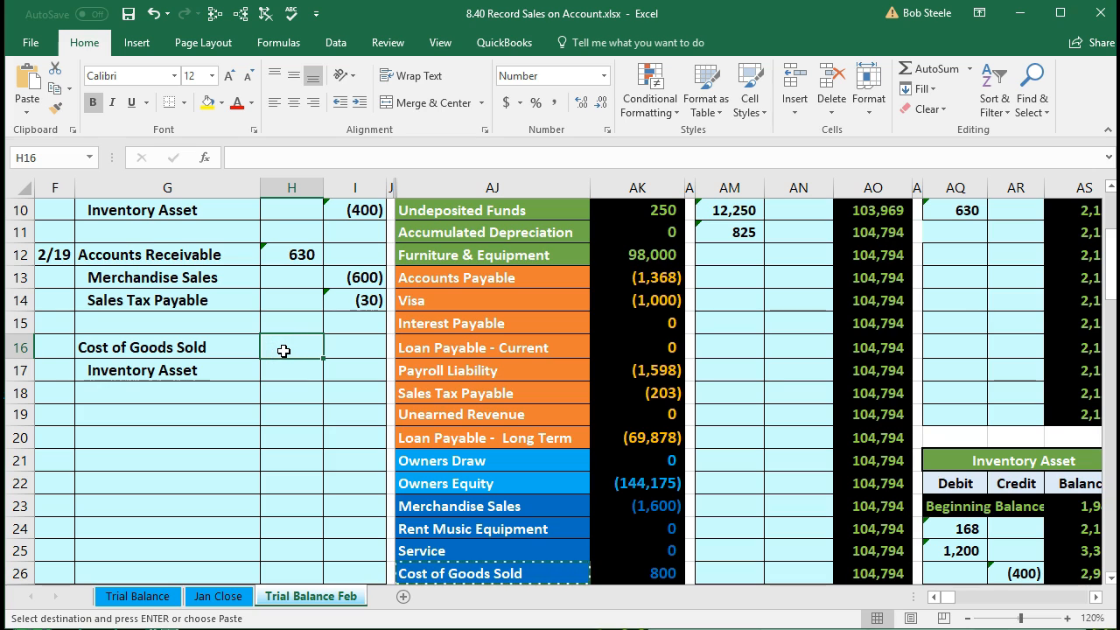
key("Right")
key("Right")
key("Right")
key("Right")
key("Right")
key("Right")
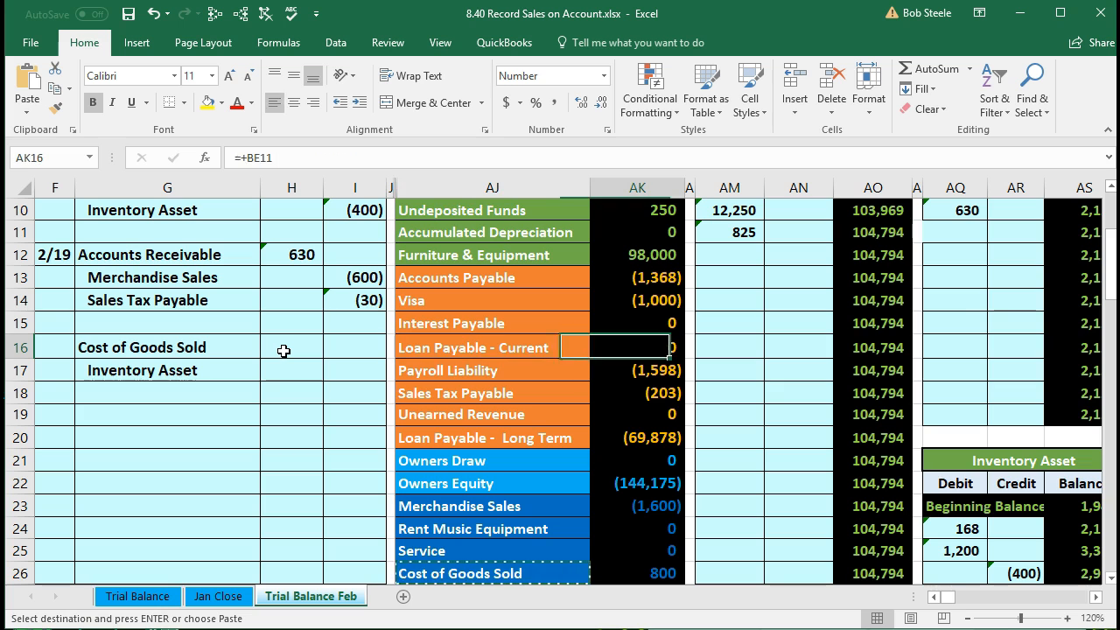
key("Right")
key("Right")
key("Right")
key("Right")
key("Right")
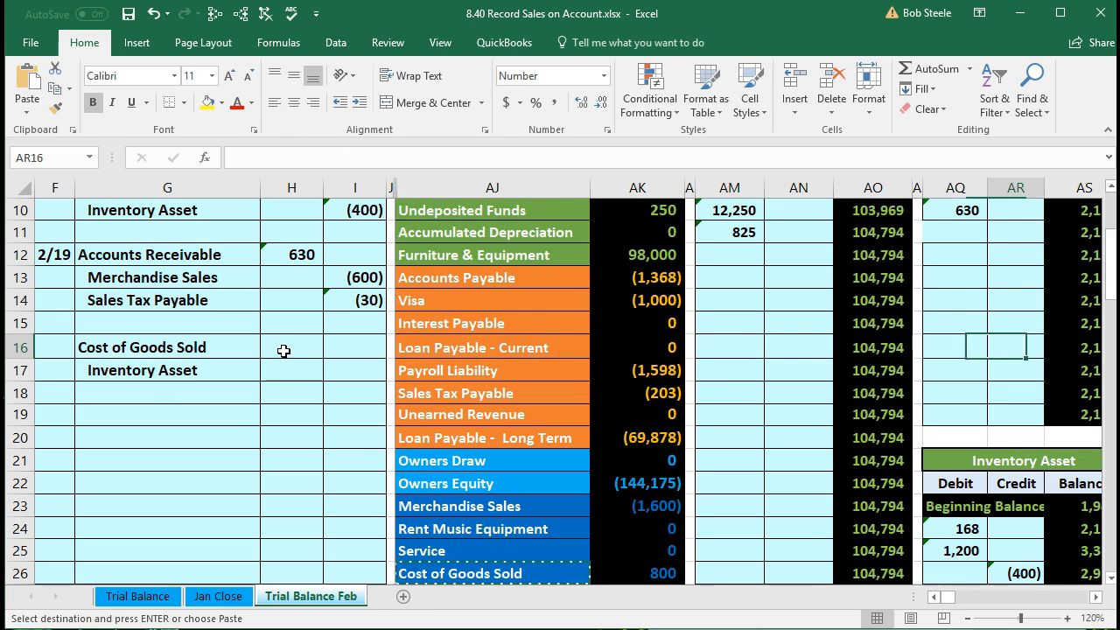
key("Right")
key("Right")
key("Right")
key("Right")
key("Right")
key("Right")
key("Right")
key("Right")
key("Right")
key("Right")
key("Right")
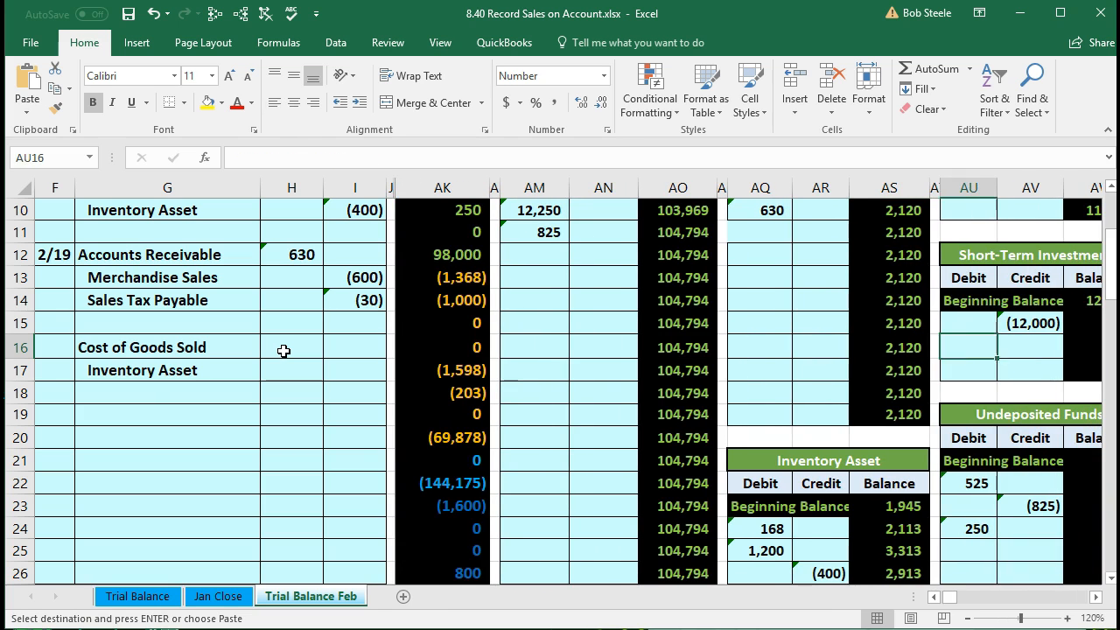
key("Right")
key("Right")
key("Right")
key("Right")
key("Right")
key("Right")
key("Right")
key("Right")
key("Right")
key("Right")
key("Right")
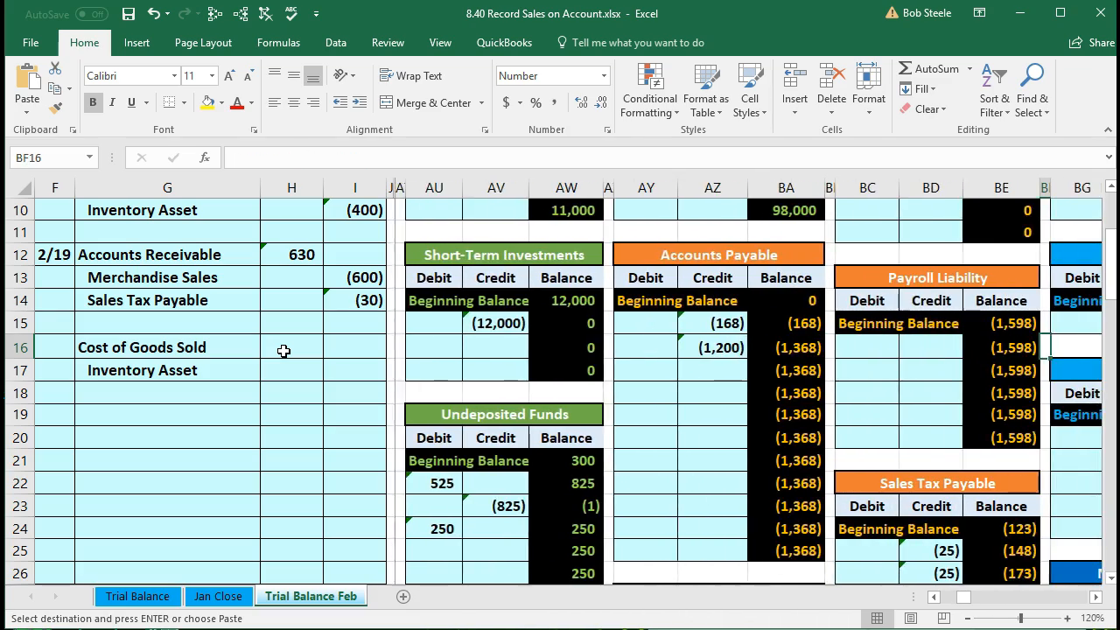
key("Right")
key("Right")
key("Right")
key("Right")
key("Right")
key("Right")
key("Right")
key("Right")
key("Right")
key("Right")
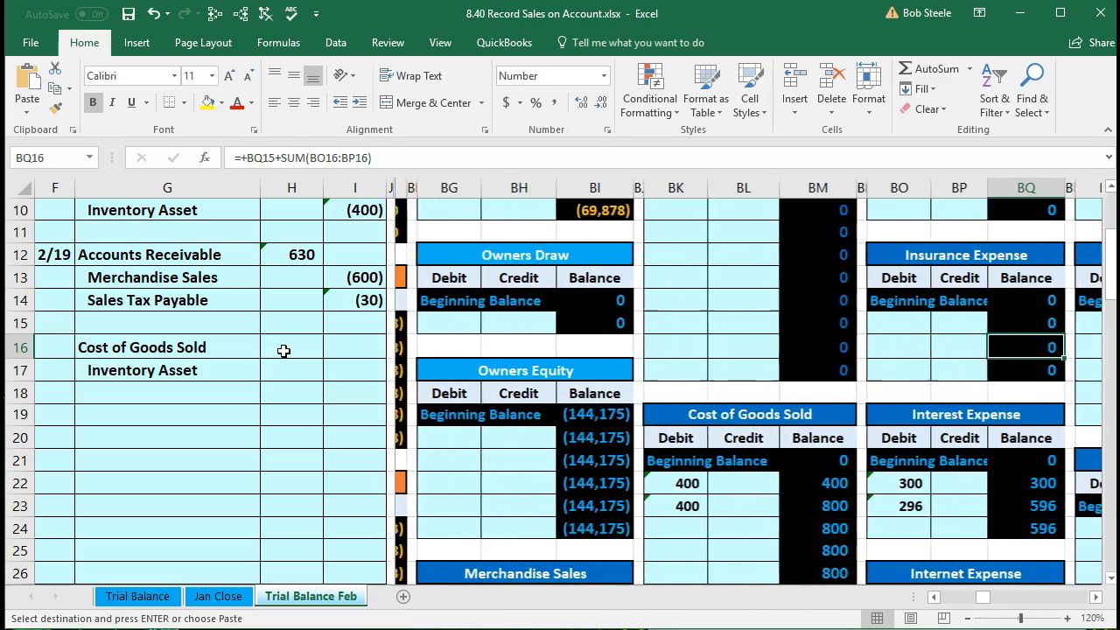
key("Right")
key("Right")
key("Right")
key("Right")
key("Right")
key("Right")
key("Right")
key("Right")
key("Right")
key("Right")
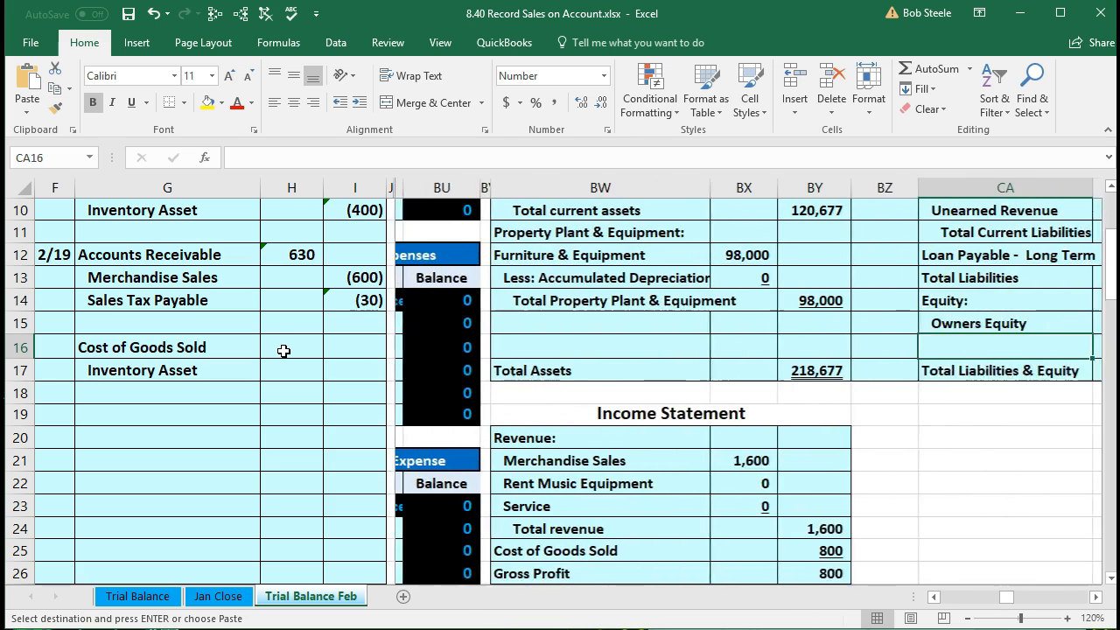
key("Right")
key("Right")
key("Right")
key("Right")
key("Right")
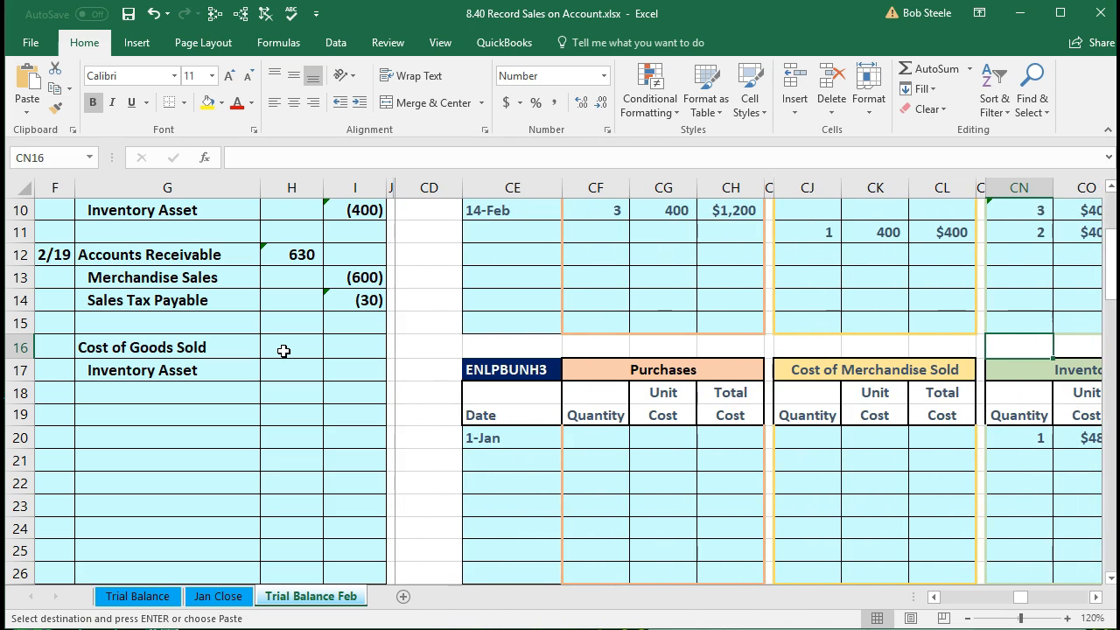
key("Right")
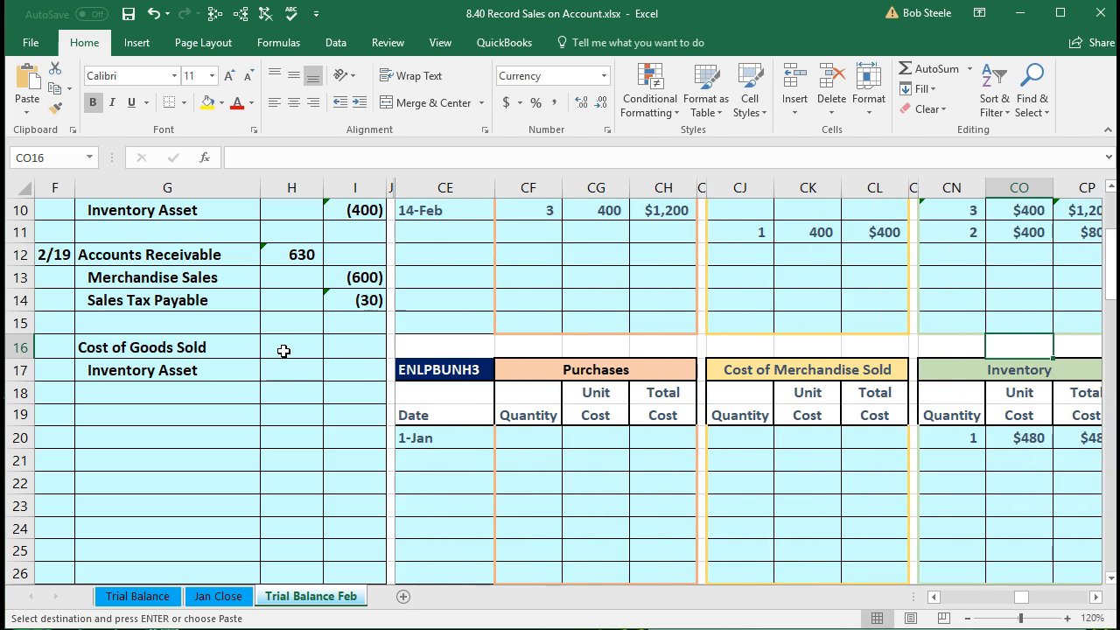
scroll(463, 429, "up", 3)
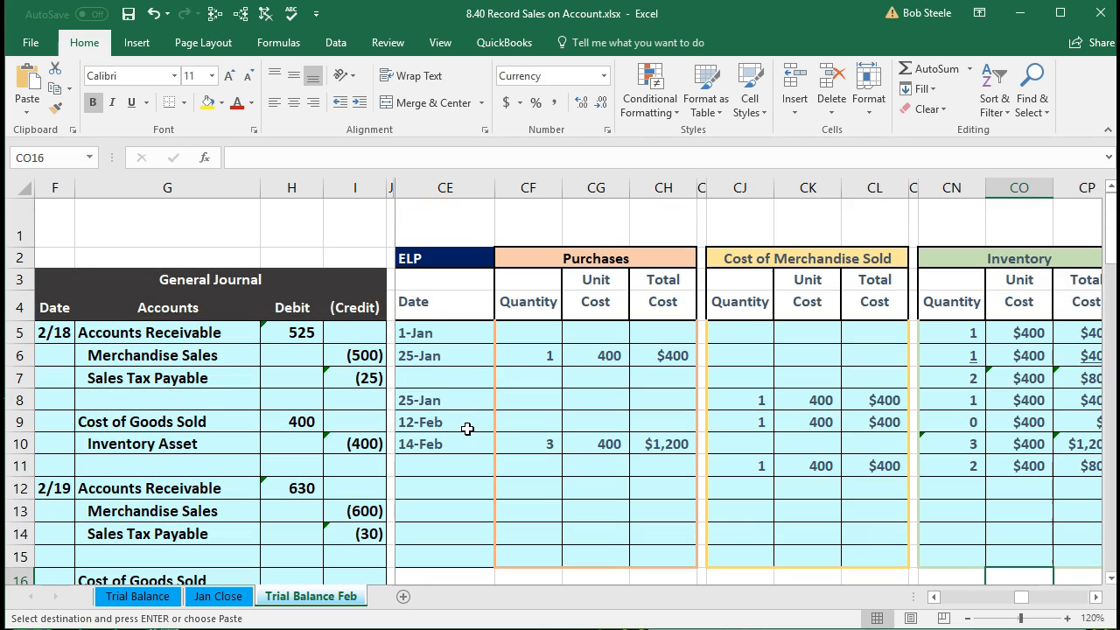
left_click(438, 259)
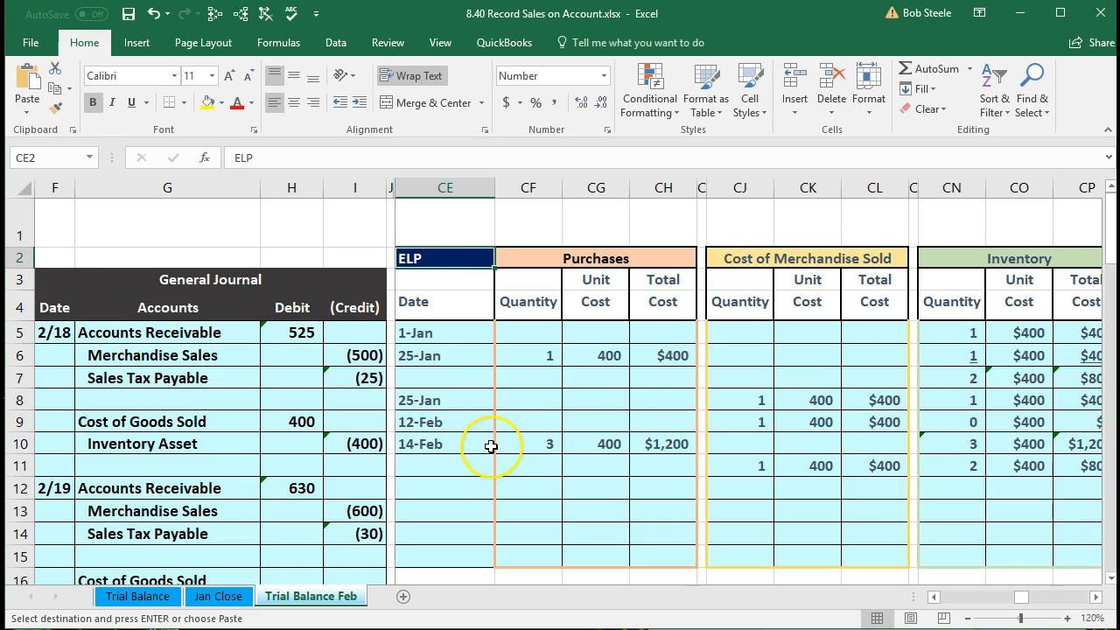
scroll(492, 447, "down", 2)
left_click(464, 434)
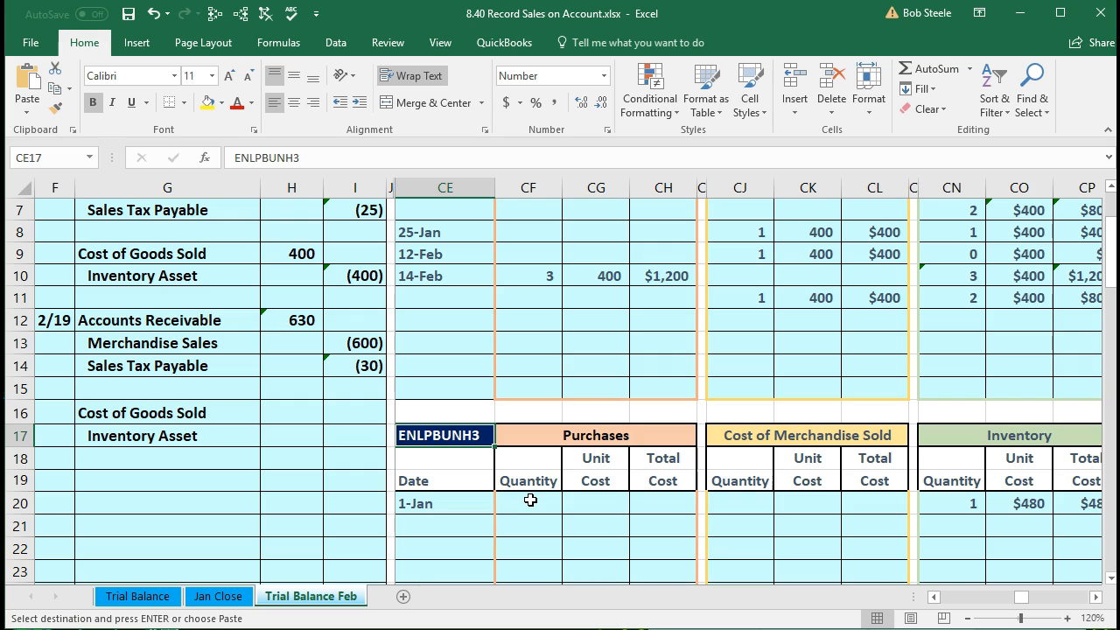
scroll(530, 500, "down", 1)
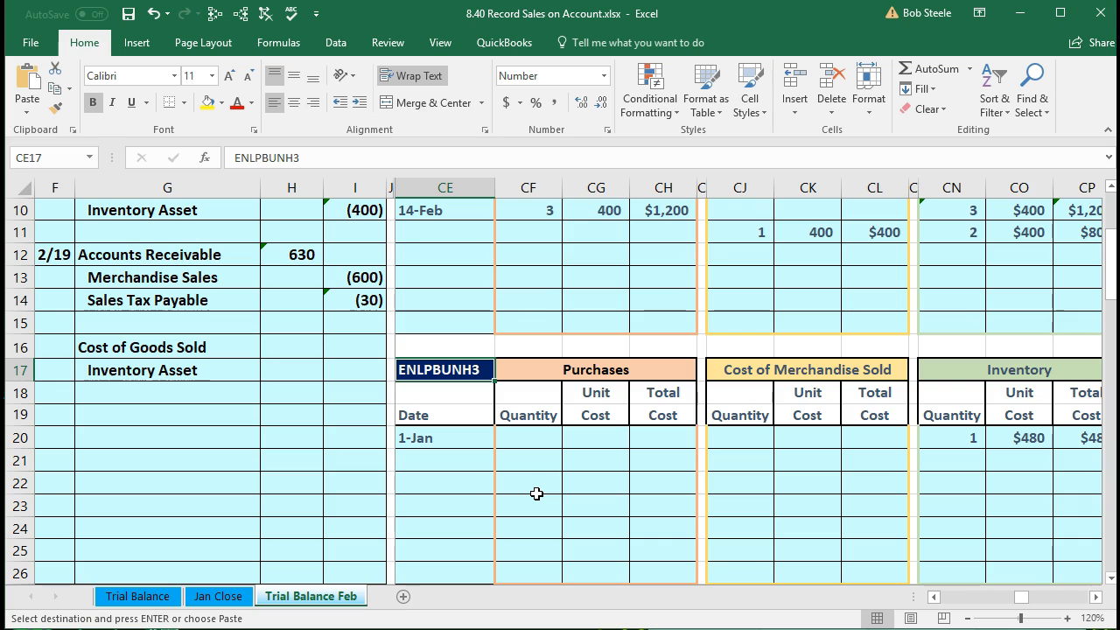
Enter 2/19 as the sale date in cell CE21 of the ENLPBUNH3 inventory card.
left_click(440, 460)
type("2/19")
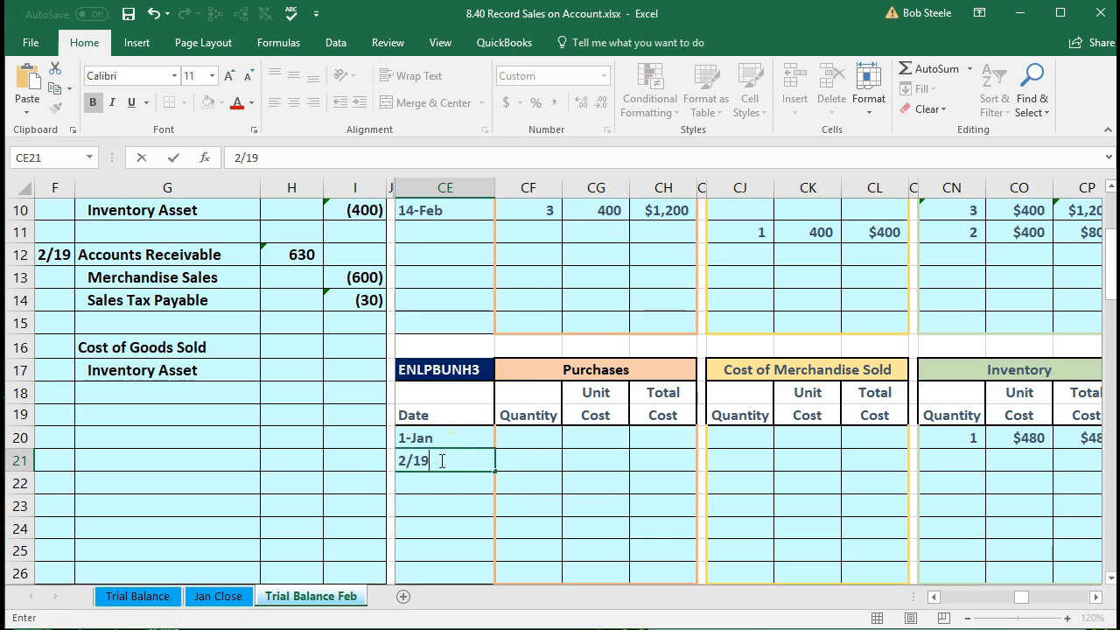
key("Return")
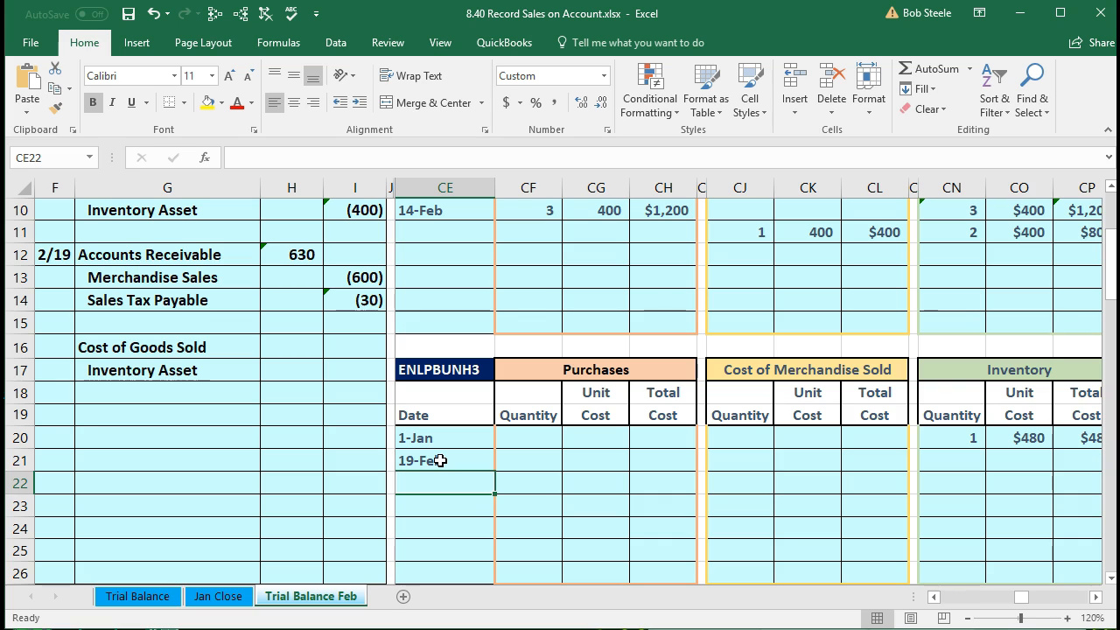
Record a quantity of 1 in CJ21 under Cost of Merchandise Sold and link its unit cost in CK21 to CO20.
left_click(1034, 438)
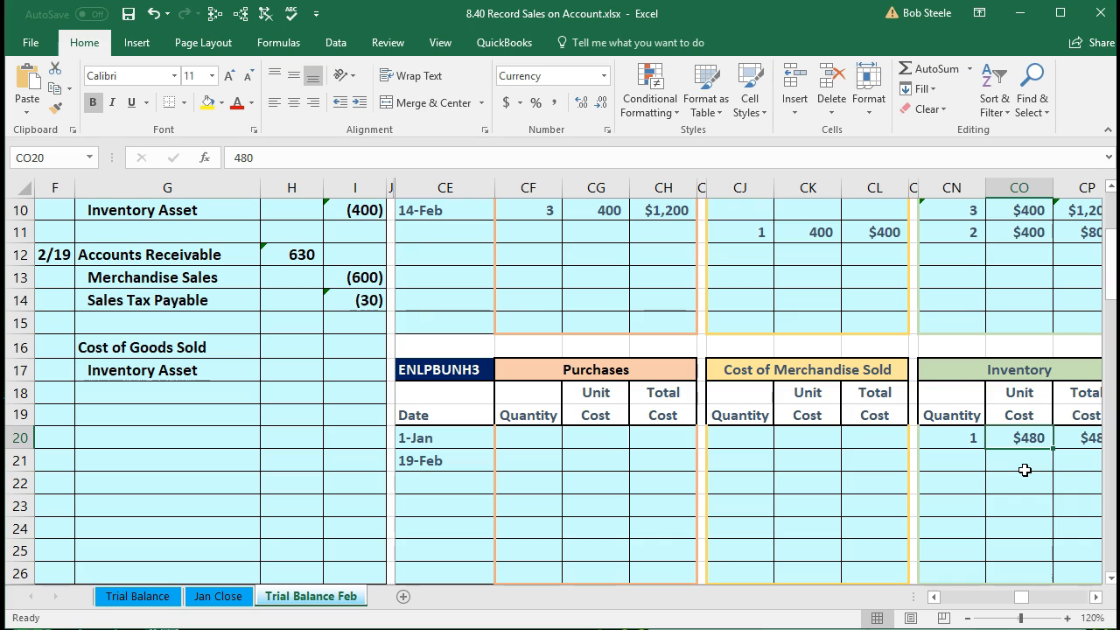
left_click(1095, 597)
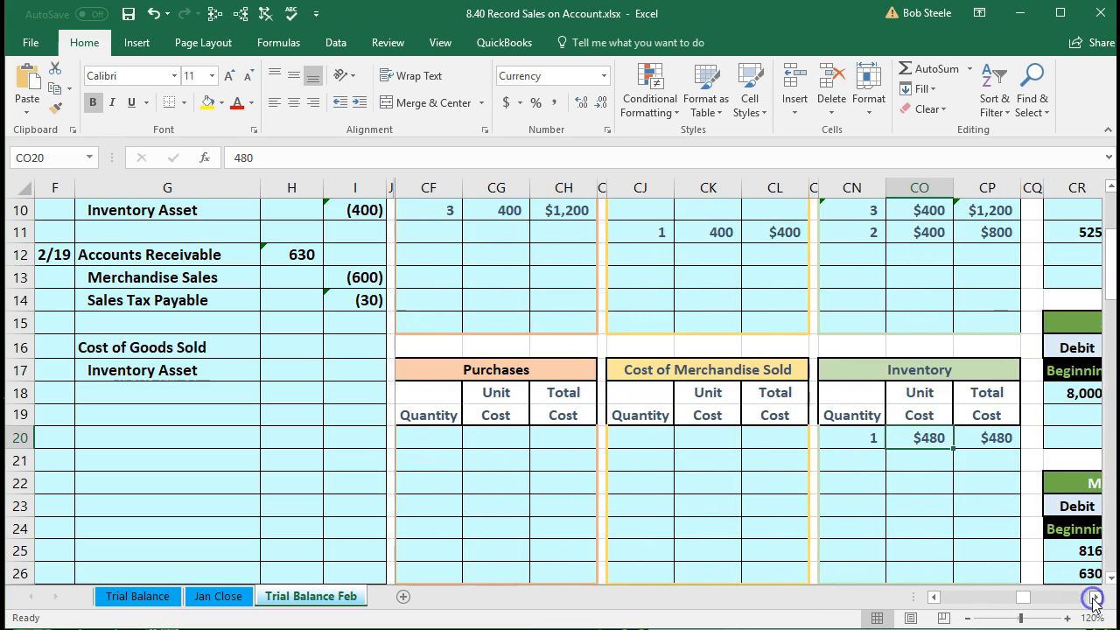
left_click_drag(873, 437, 963, 433)
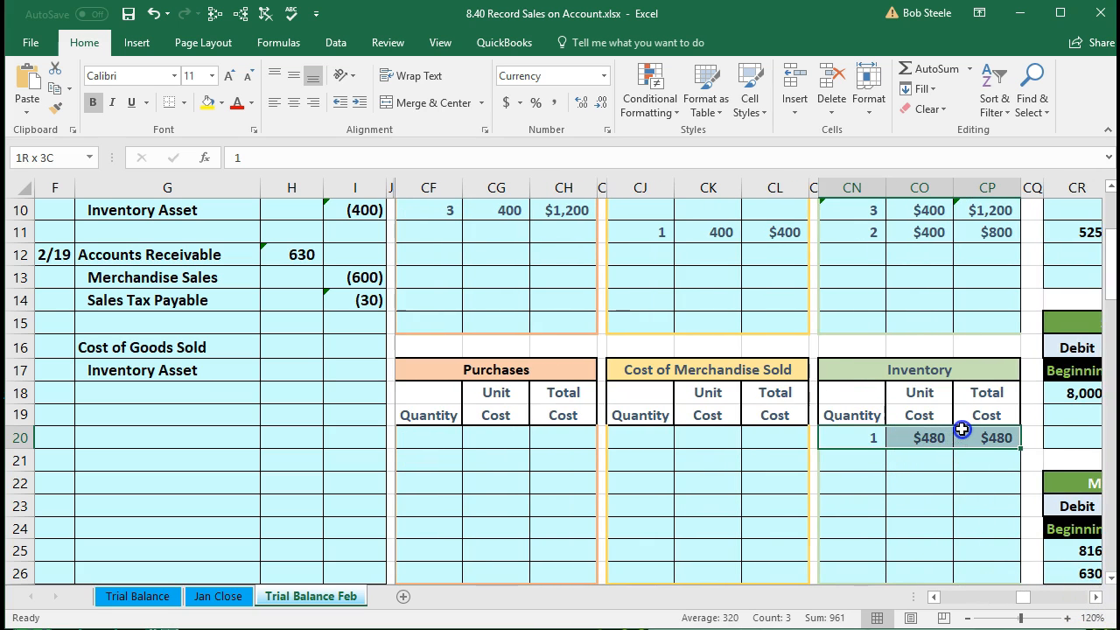
left_click(662, 454)
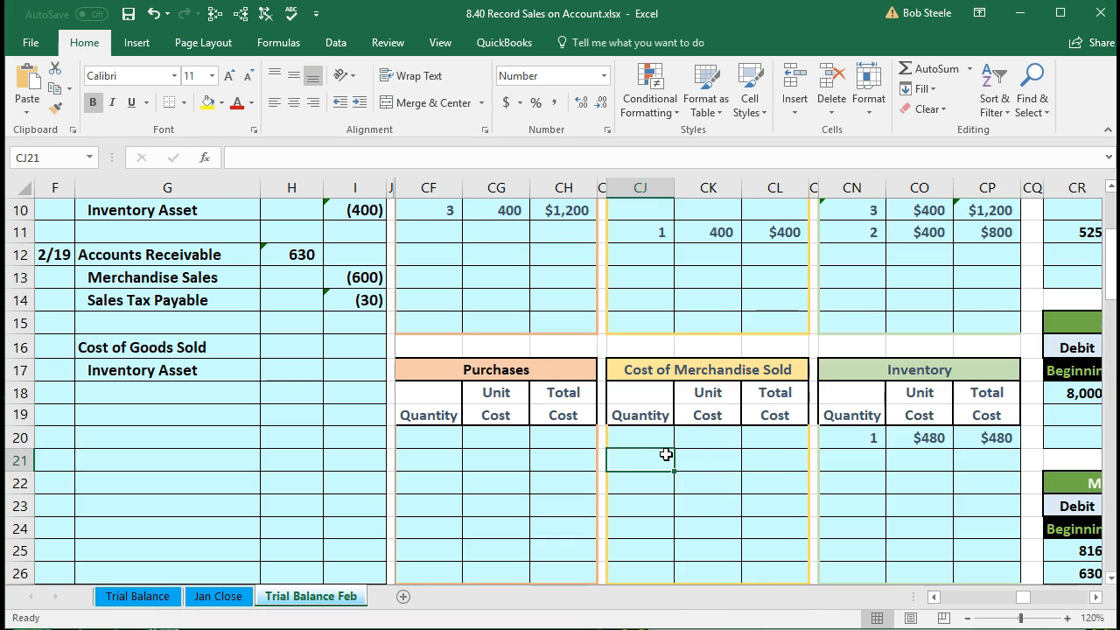
type("1")
key("Tab")
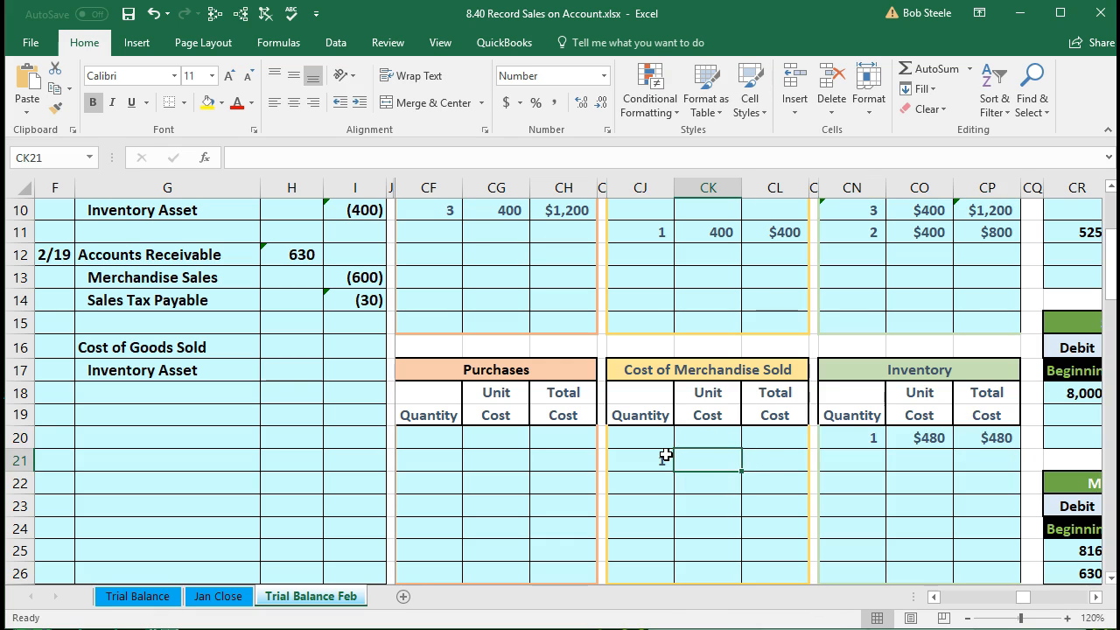
left_click(700, 453)
left_click(893, 437)
key("Tab")
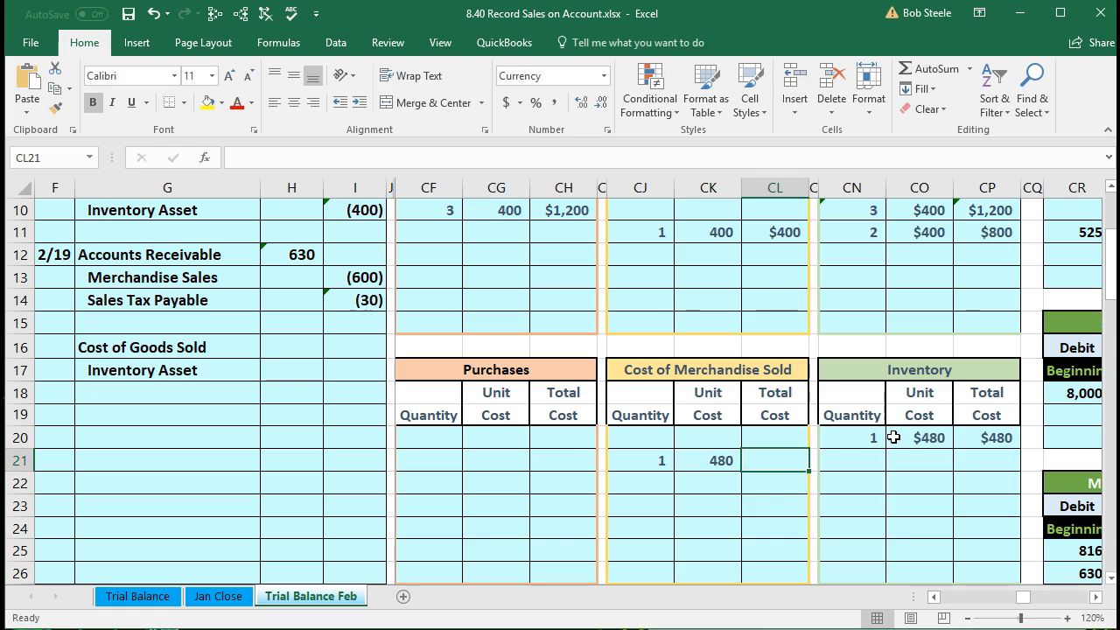
Calculate the total cost of the ENLPBUNH3 unit sold in CL21 with the formula =CJ21*CK21.
left_click(637, 457)
left_click(700, 461)
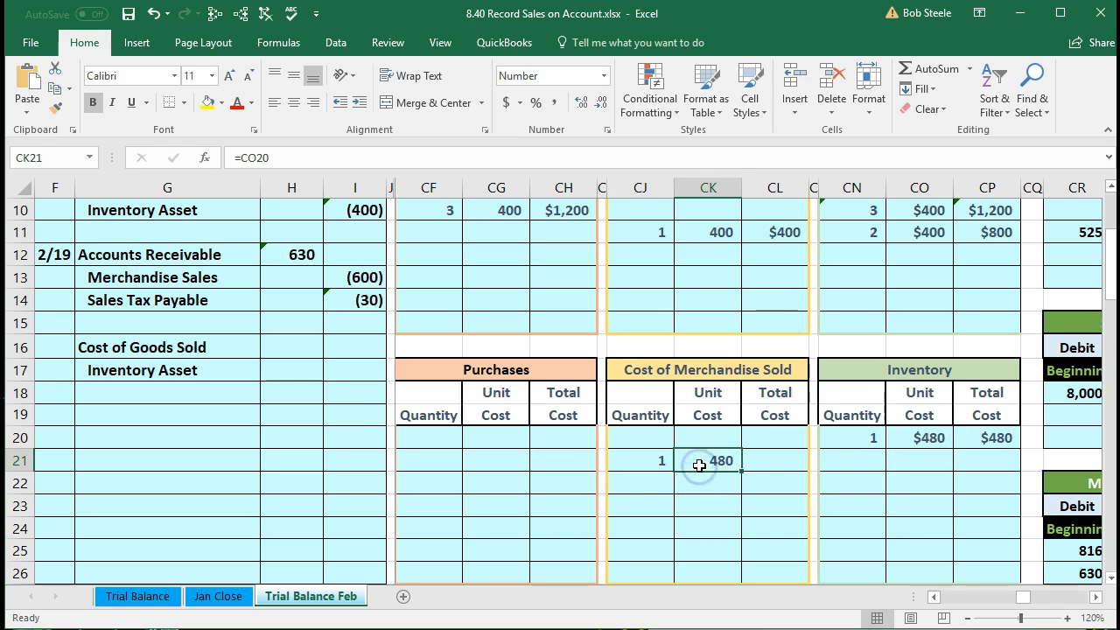
left_click(784, 464)
type("=")
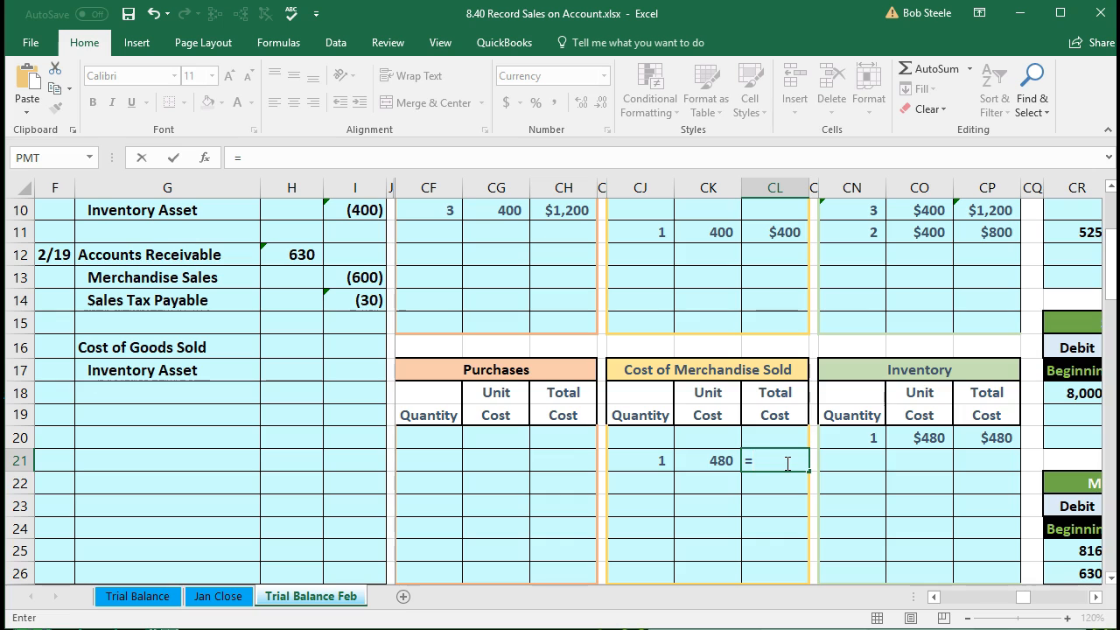
left_click(651, 457)
type("*")
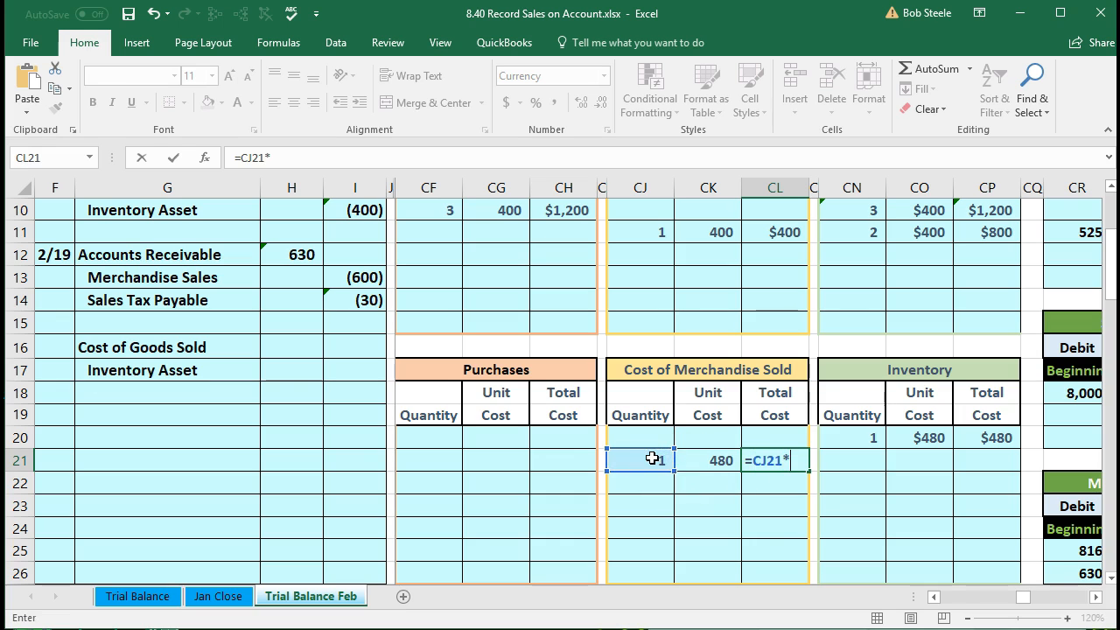
left_click(710, 460)
key("Return")
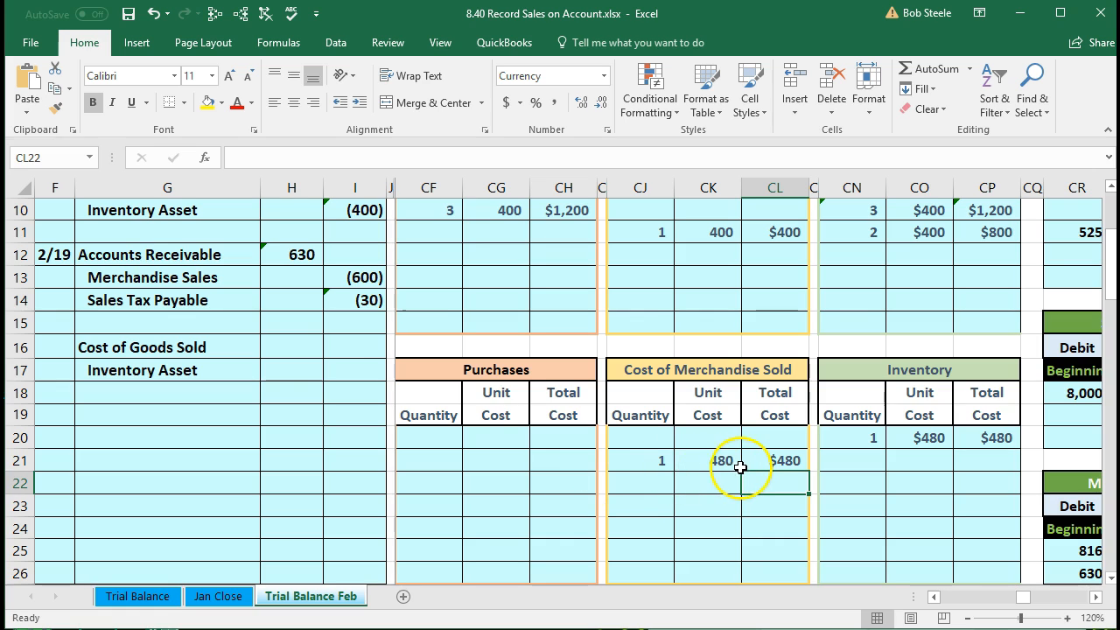
Debit Cost of Goods Sold 480 in H16 and credit Inventory Asset in I17 with the negative of H16.
left_click(294, 347)
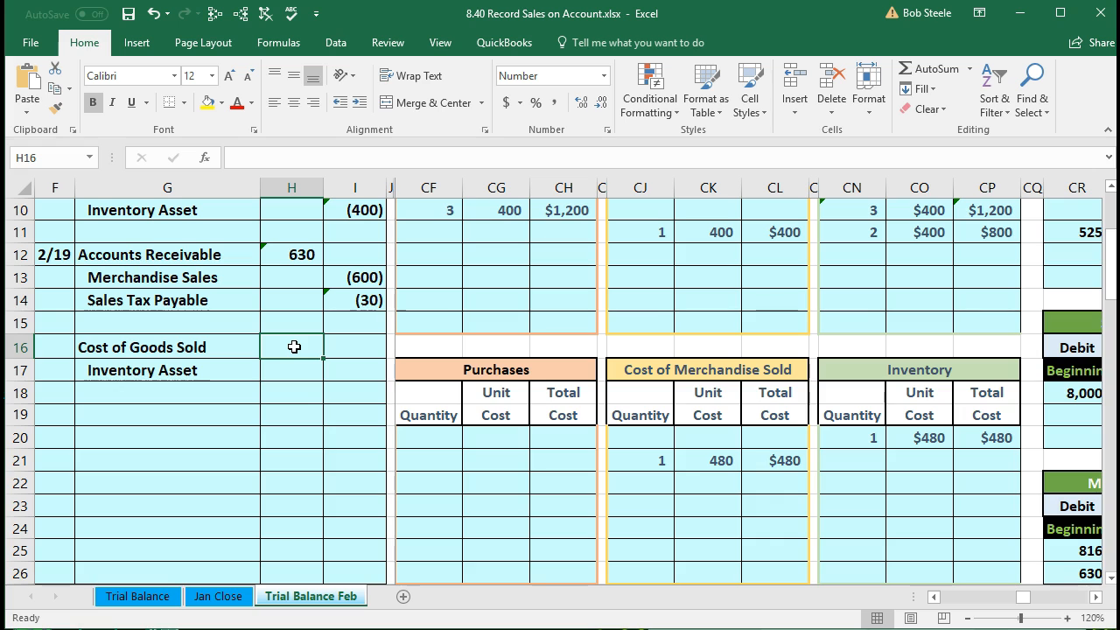
type("480")
key("Return")
key("Tab")
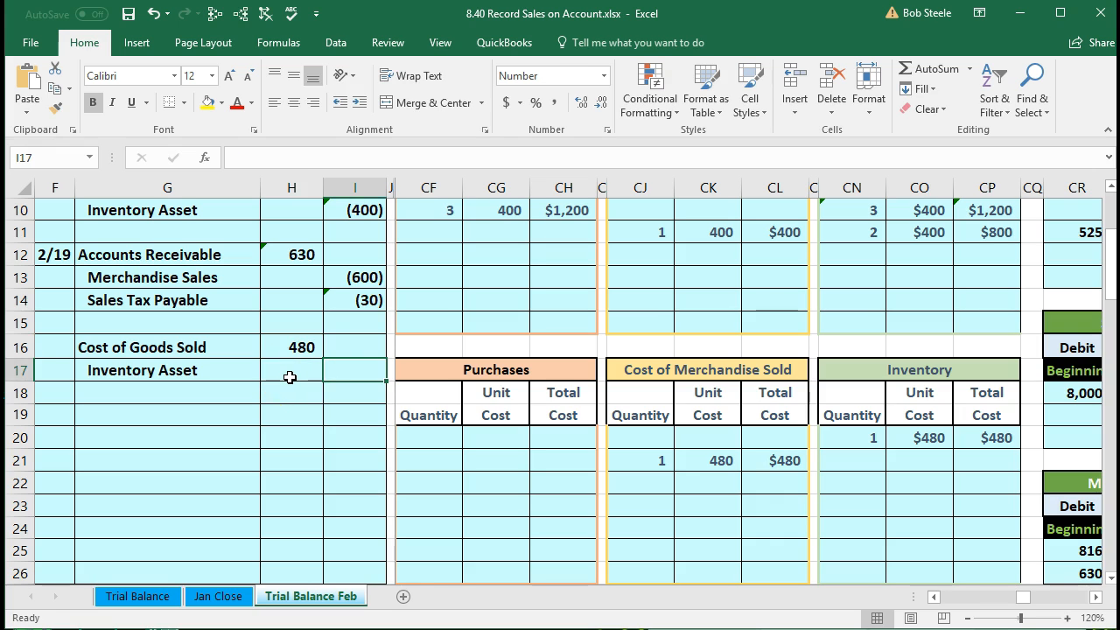
type("-")
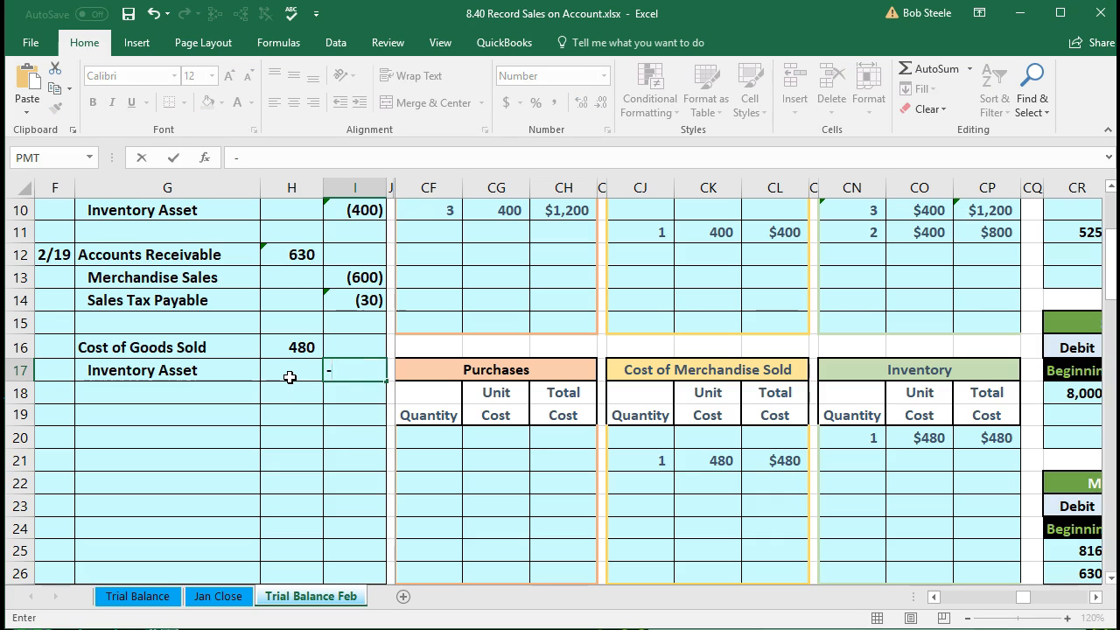
left_click(294, 349)
key("Return")
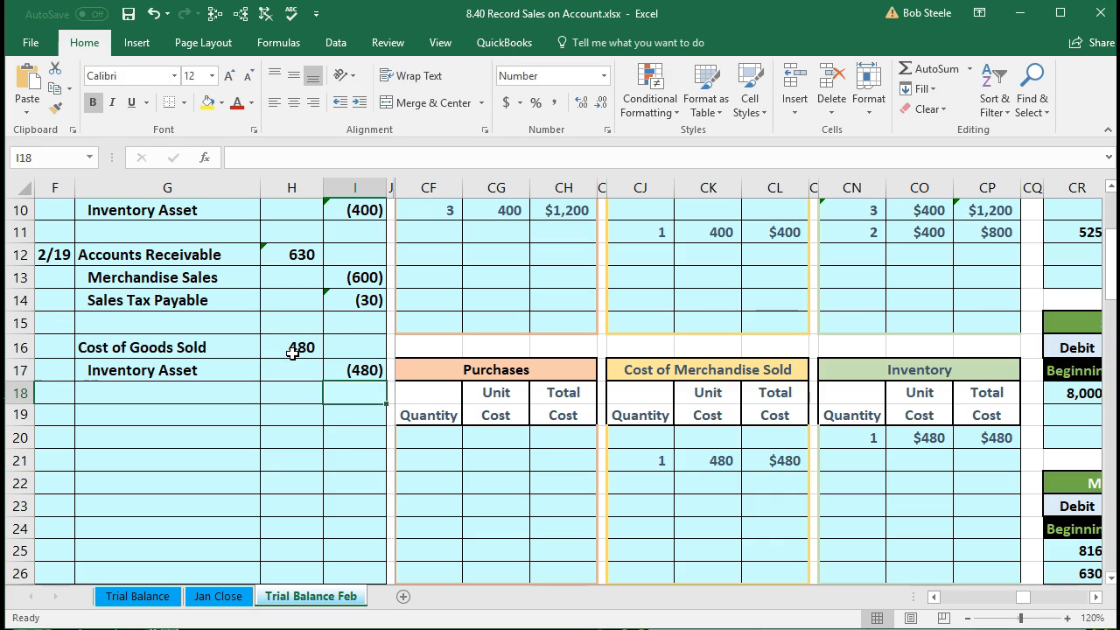
Calculate the remaining ENLPBUNH3 inventory quantity in CN21 with the formula =CN20-CJ21.
left_click_drag(831, 461, 971, 453)
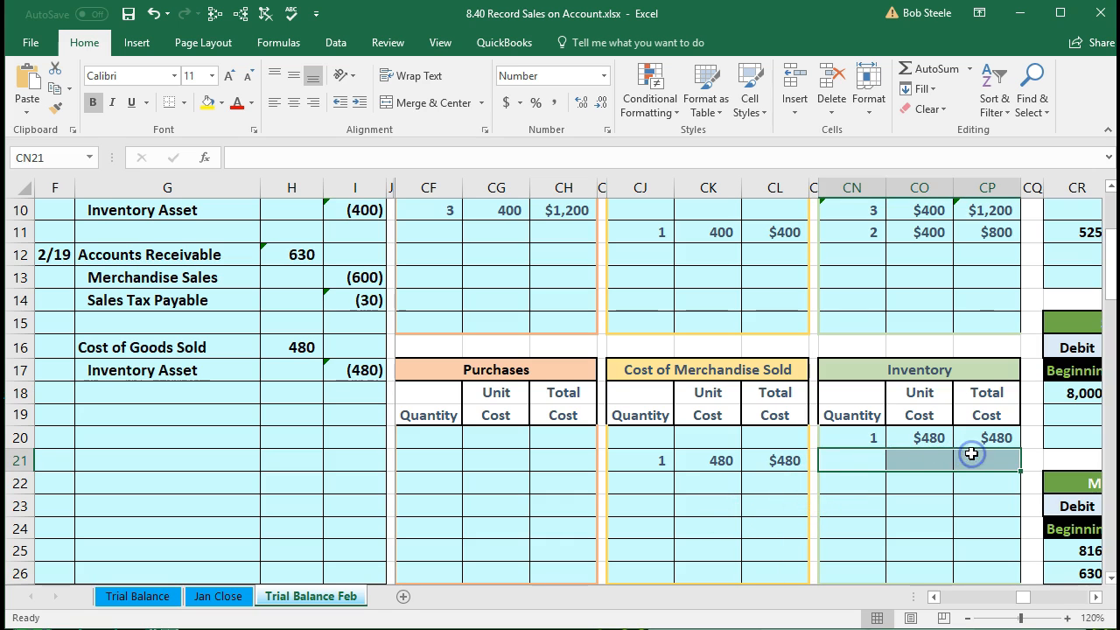
left_click(865, 438)
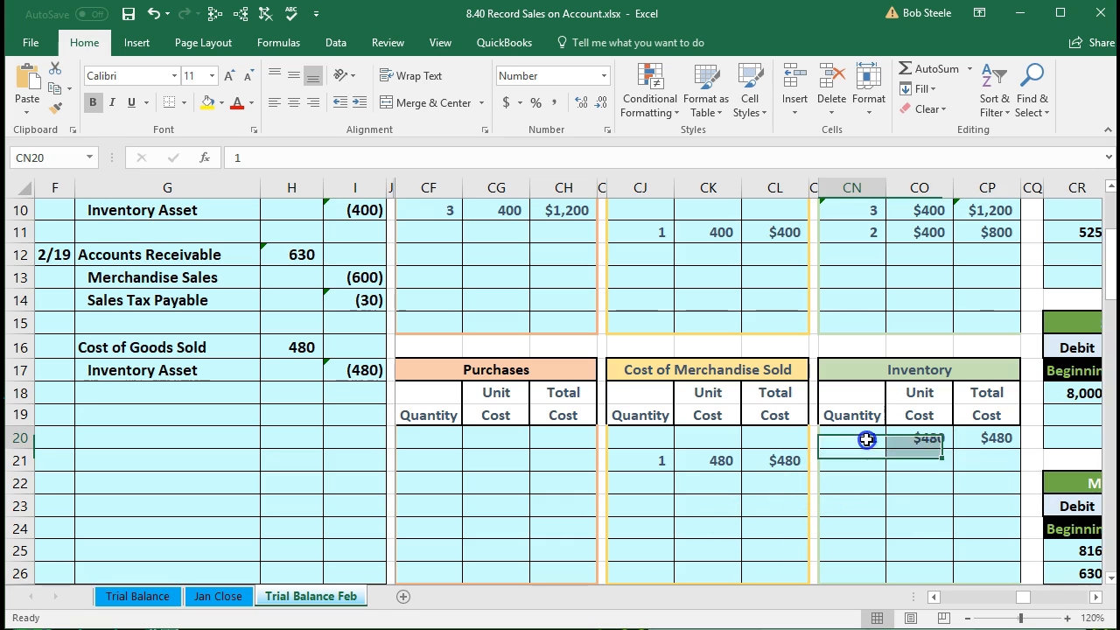
left_click(656, 464)
left_click(851, 470)
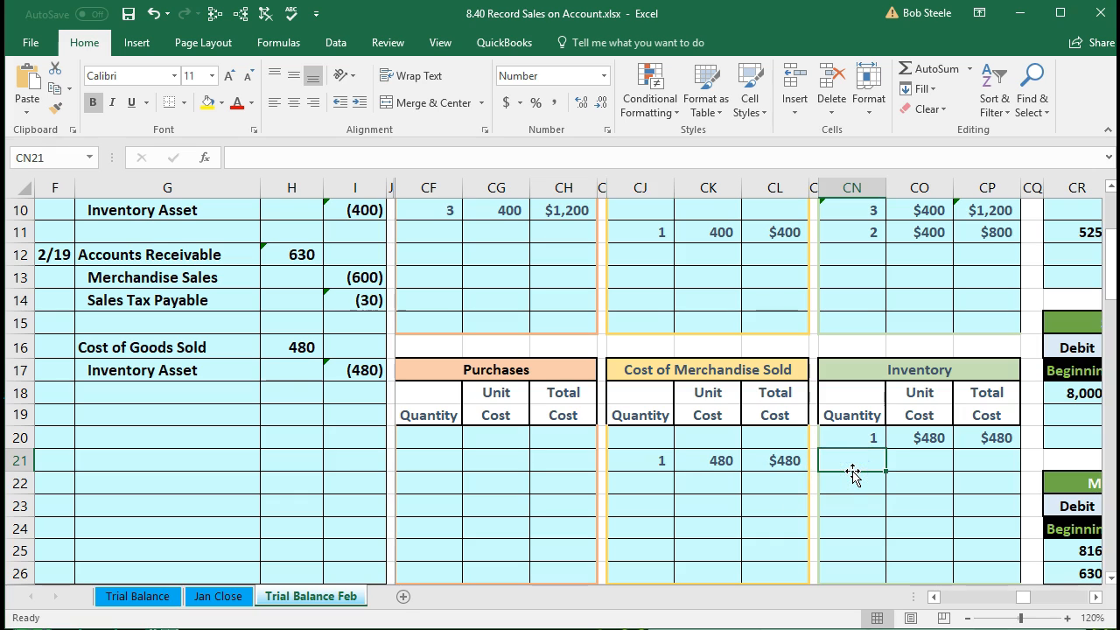
type("=")
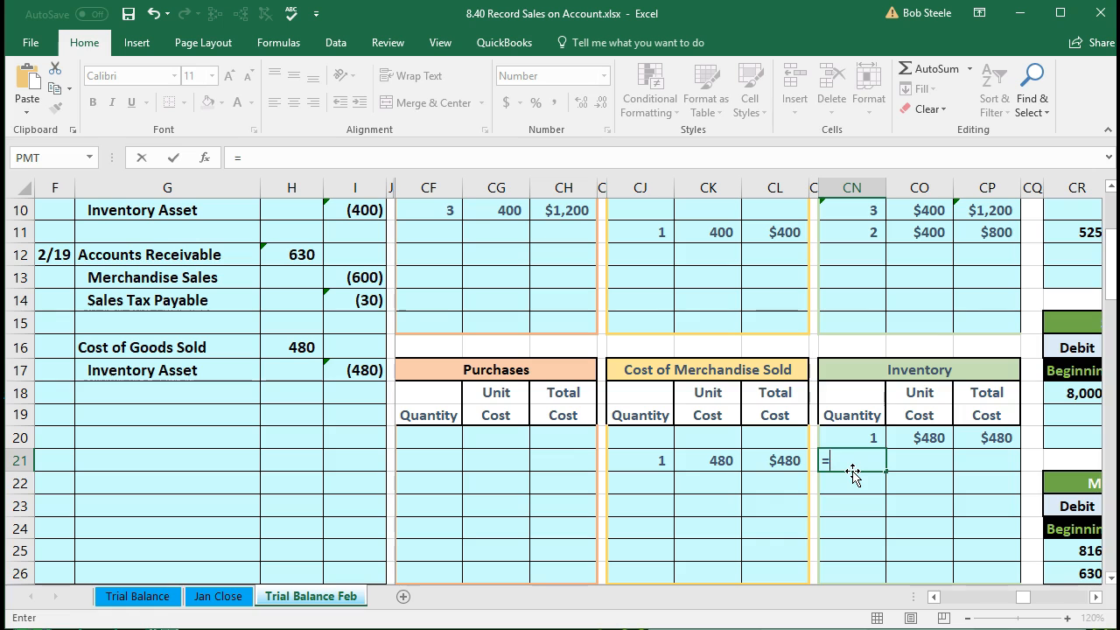
left_click(849, 438)
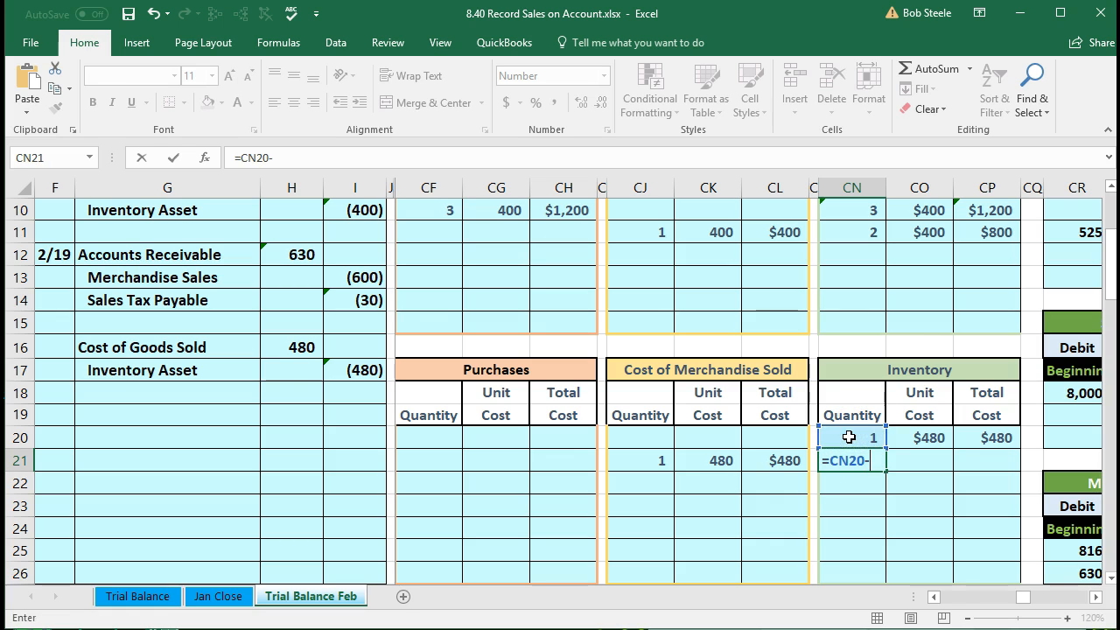
left_click(654, 456)
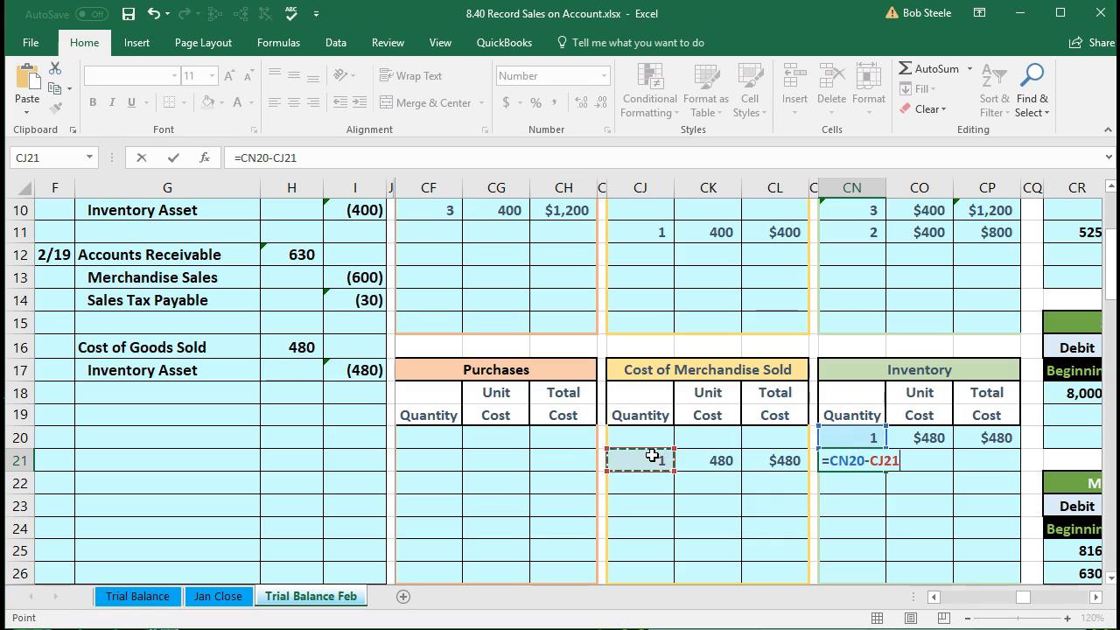
key("Tab")
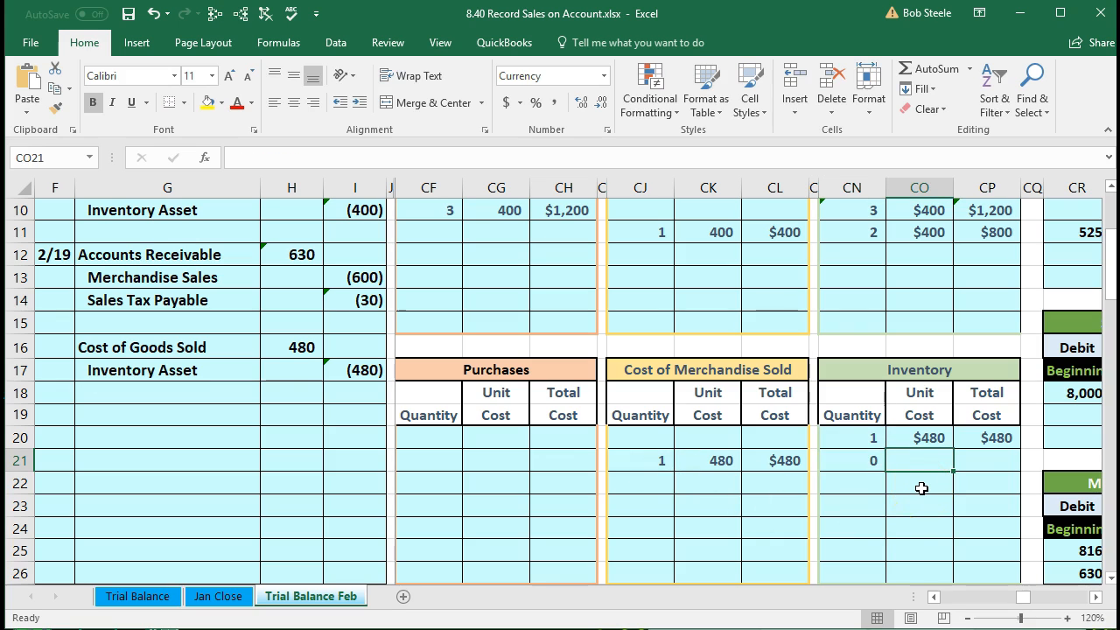
Link the inventory unit cost in CO21 to CO20 and calculate the total cost in CP21 with =CN21*CO21.
type("=")
key("Up")
key("Tab")
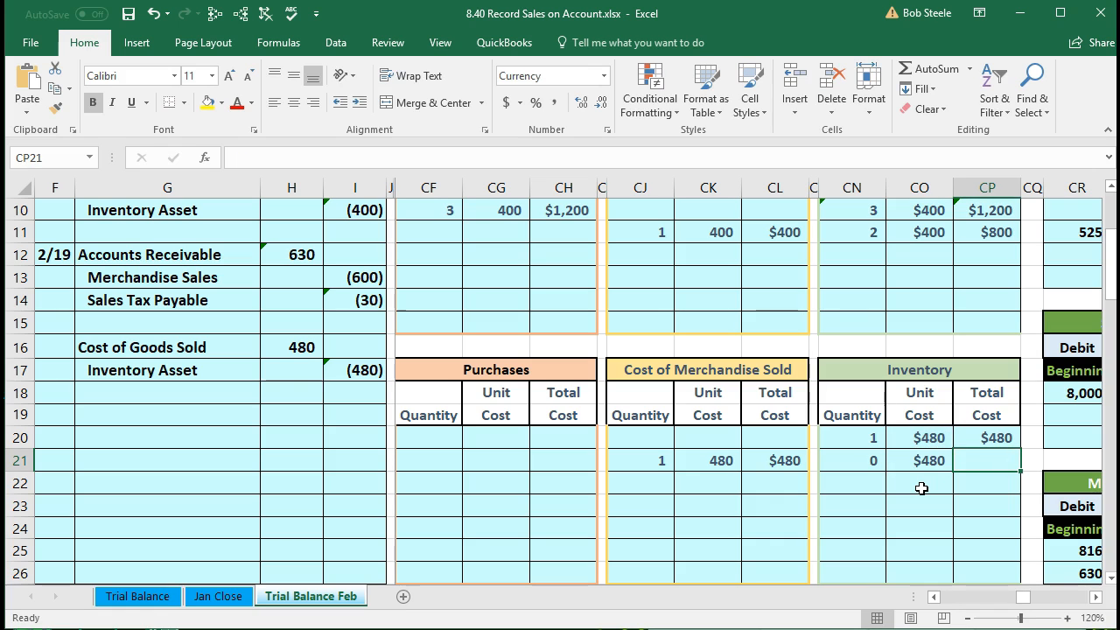
left_click(866, 462)
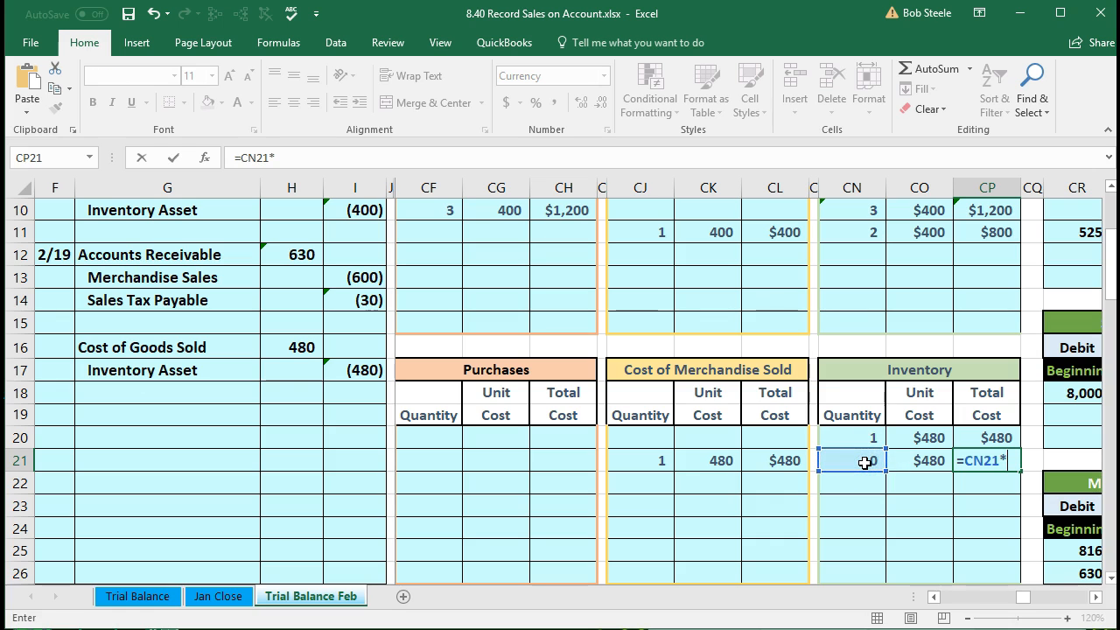
type("*")
left_click(919, 471)
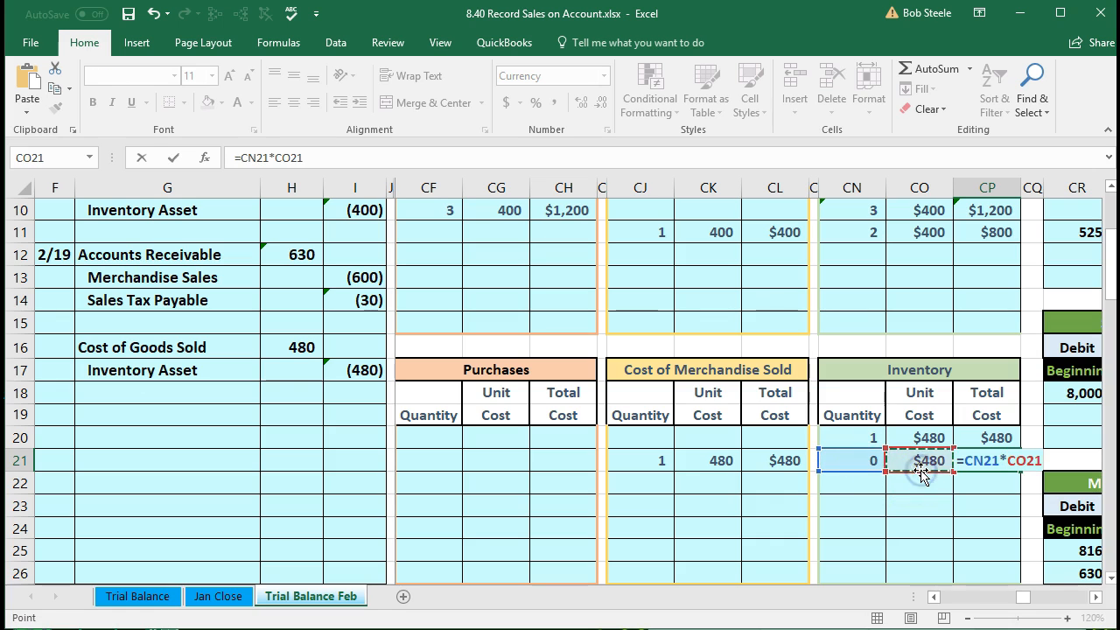
key("Return")
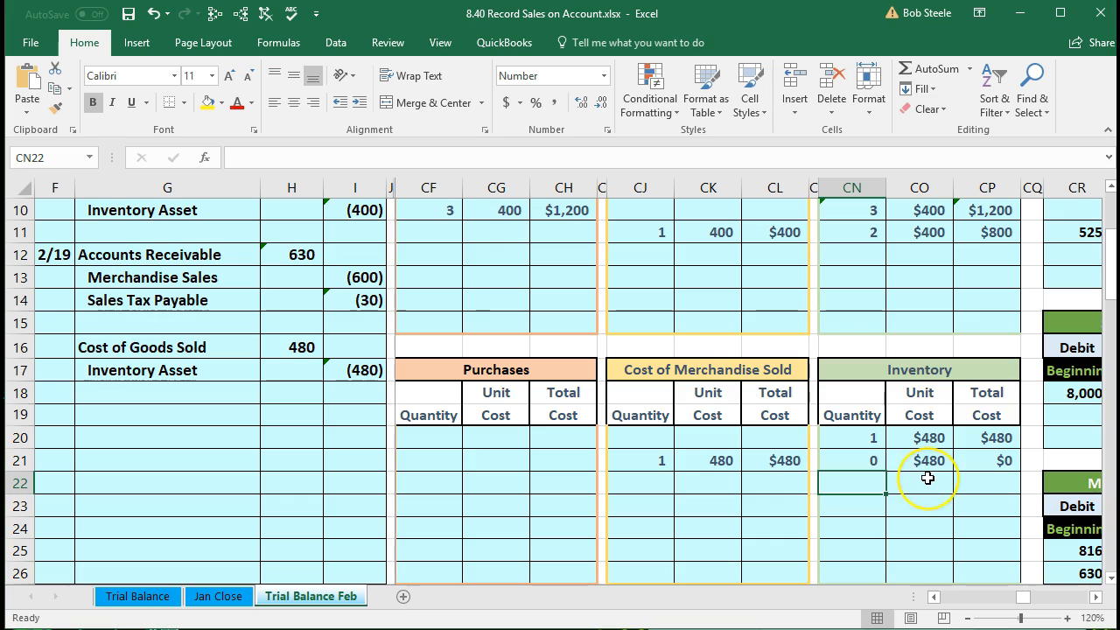
Examine the inventory Total formula in CP93 and check which item card balances it references.
scroll(928, 477, "down", 13)
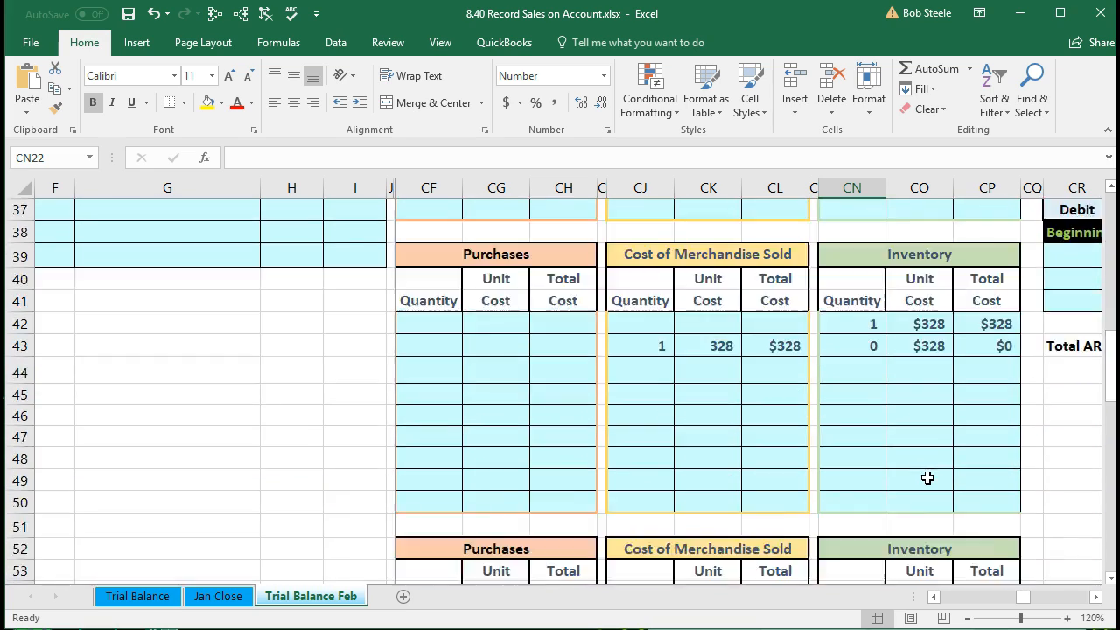
scroll(927, 478, "down", 11)
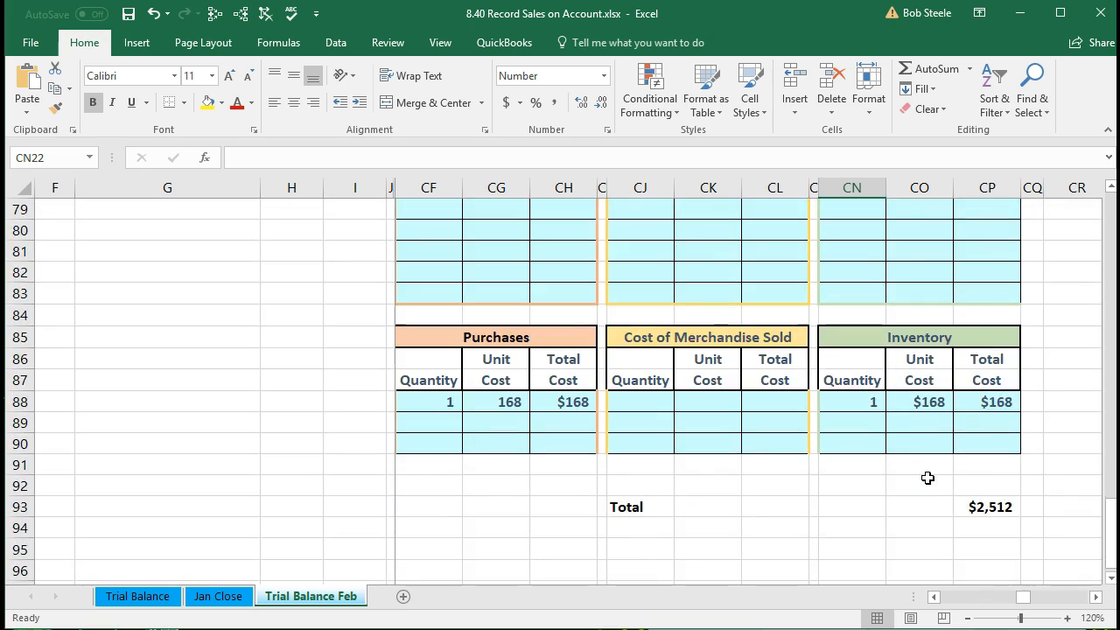
left_click(987, 444)
double_click(987, 445)
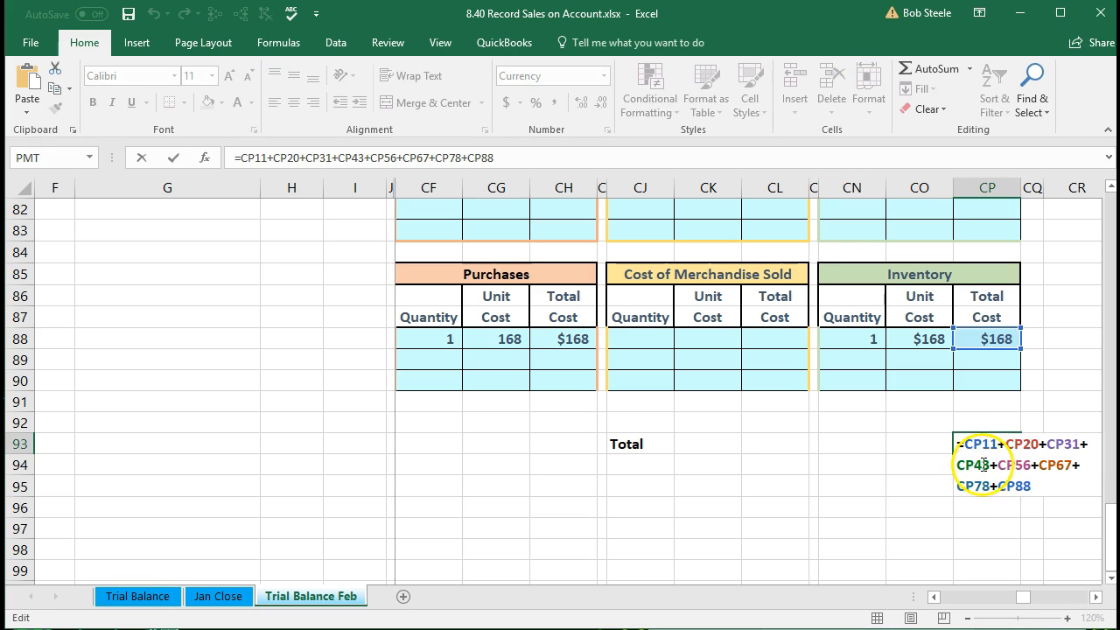
scroll(964, 507, "up", 12)
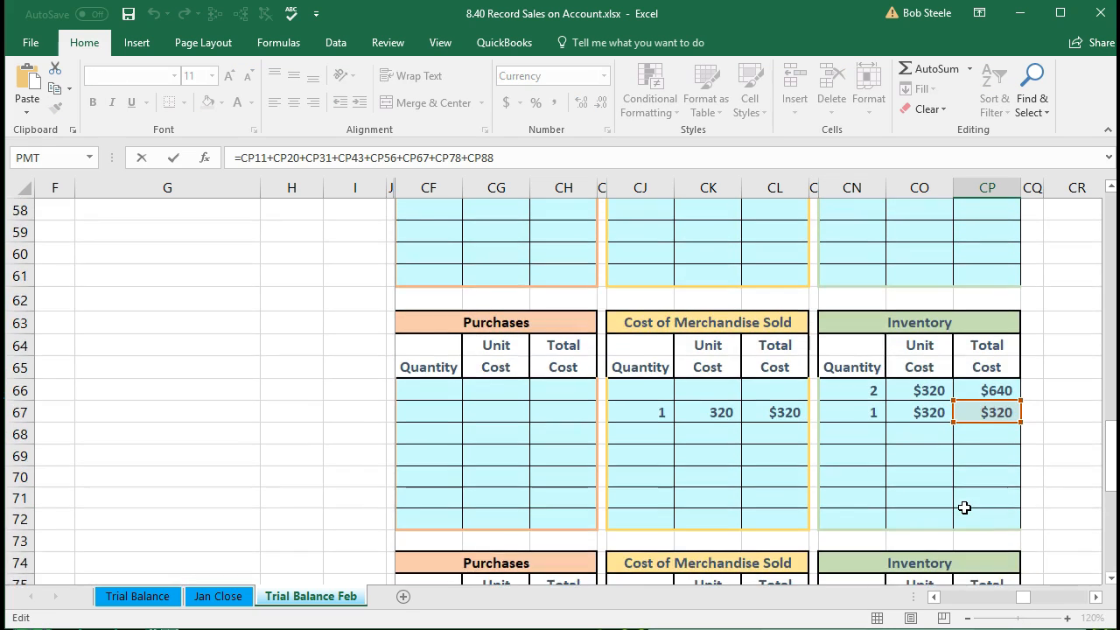
scroll(964, 507, "up", 7)
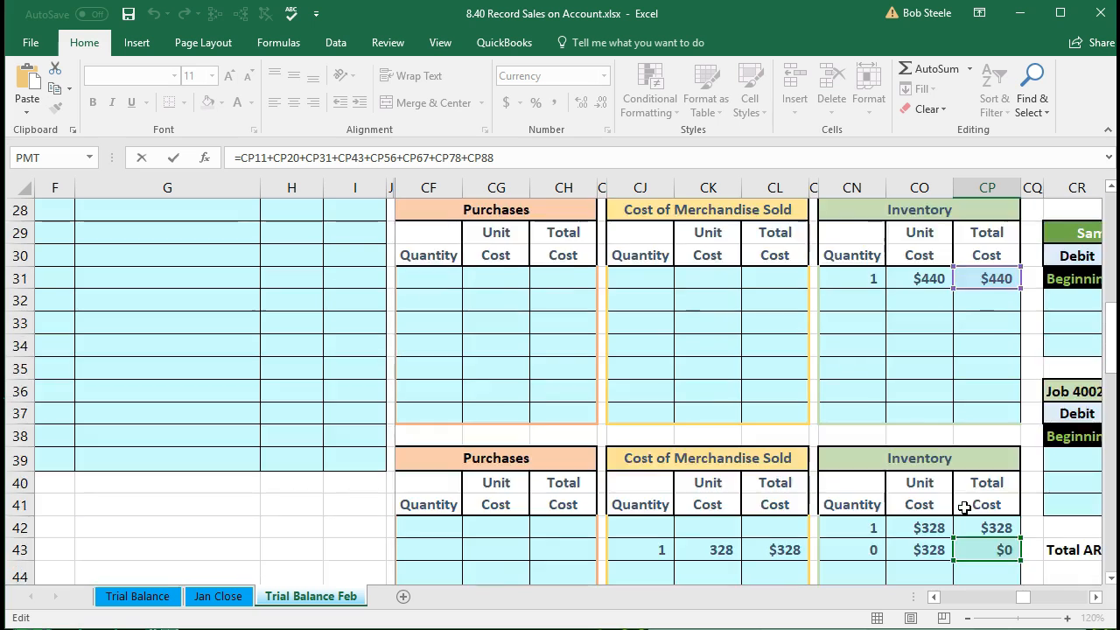
scroll(964, 507, "up", 3)
scroll(980, 433, "up", 1)
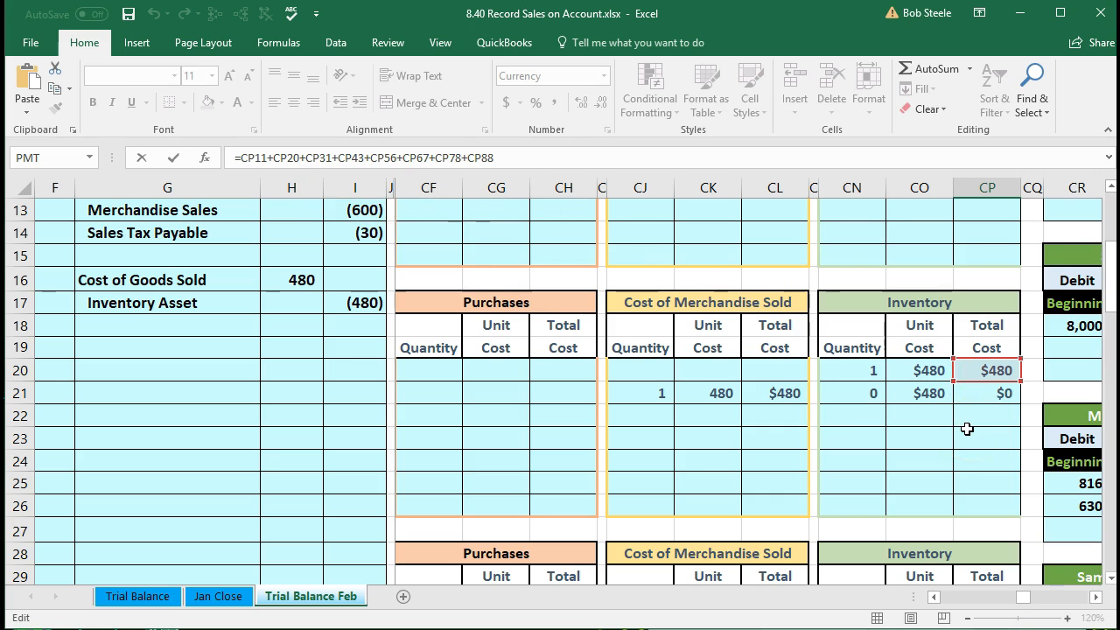
key("Return")
key("Down")
key("Up")
key("Up")
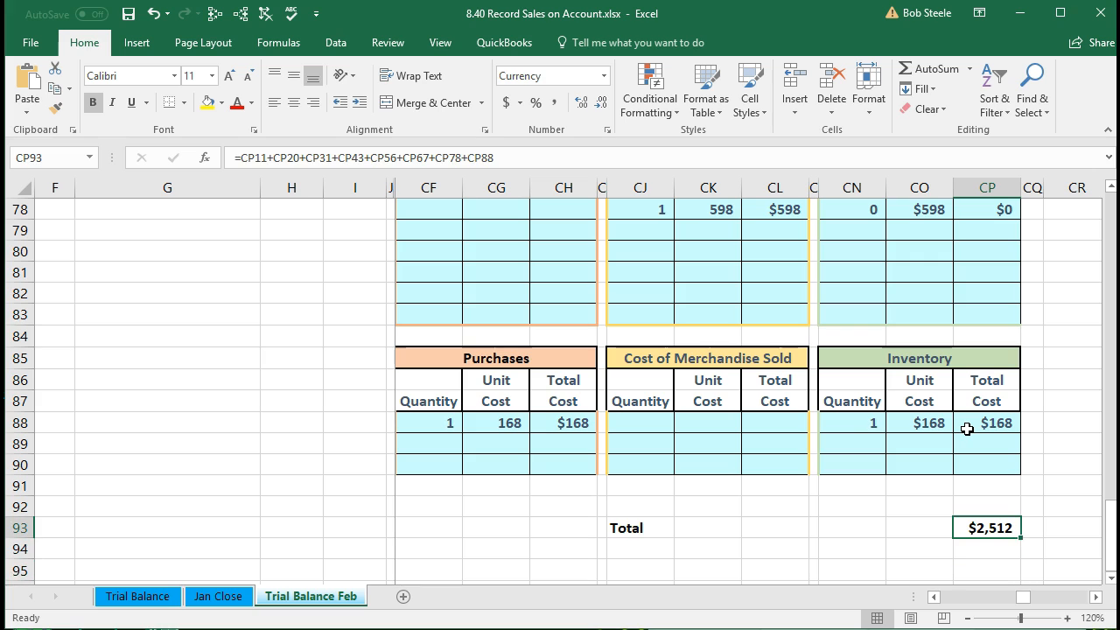
Clear the inventory Total in CP93 and begin a new sum formula with the card balances CP11 and CP21.
key("Delete")
key("Down")
key("Up")
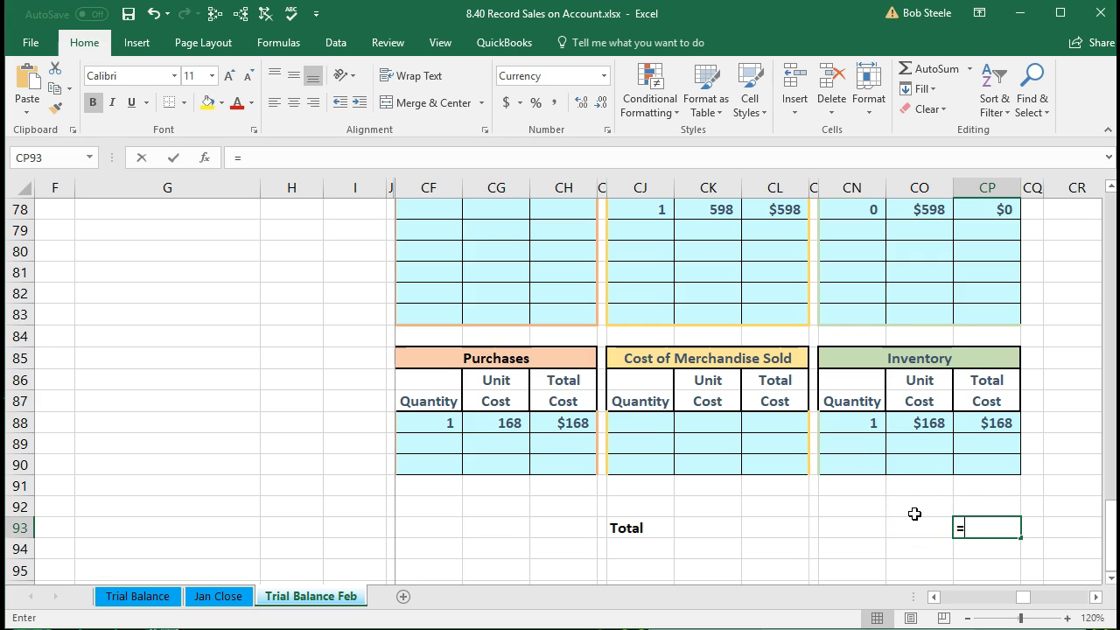
type("=")
scroll(914, 513, "up", 20)
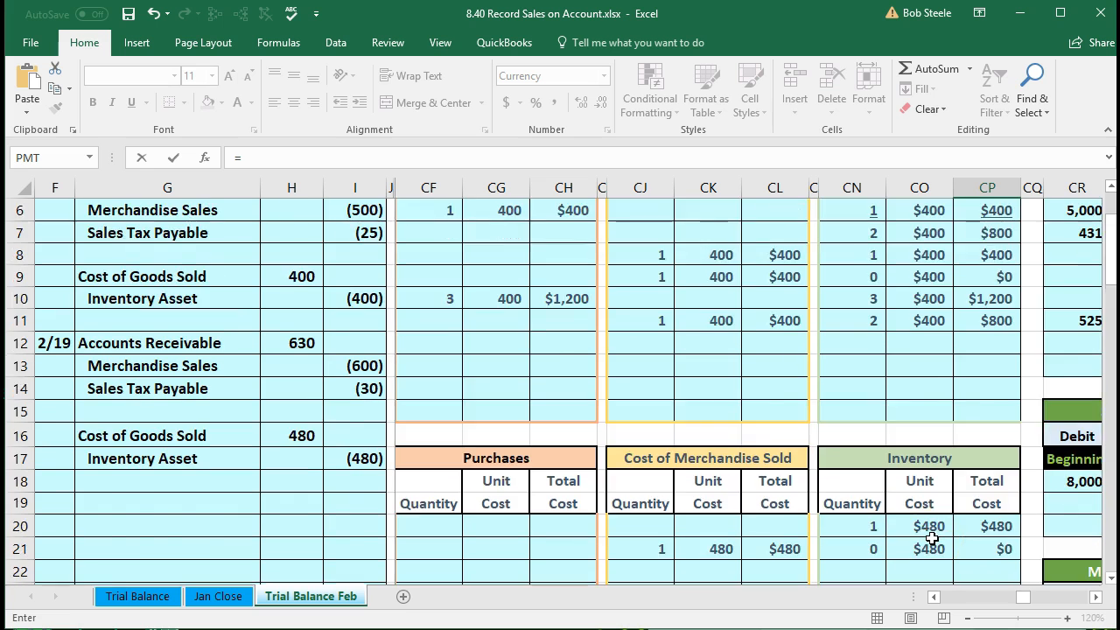
scroll(930, 536, "up", 2)
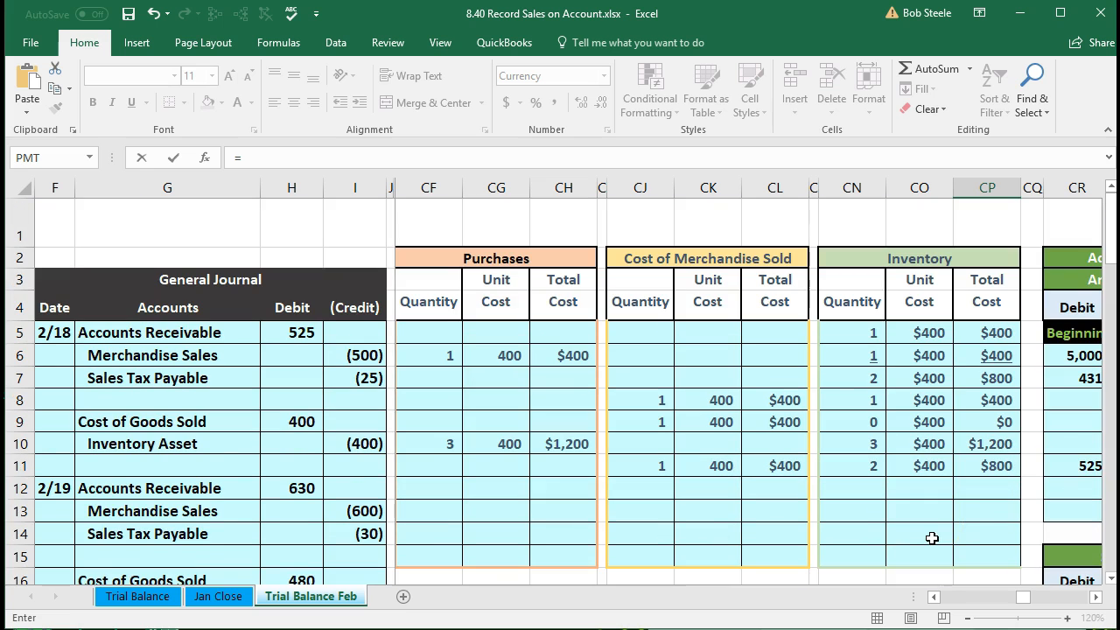
left_click(997, 471)
type("+")
scroll(740, 513, "down", 1)
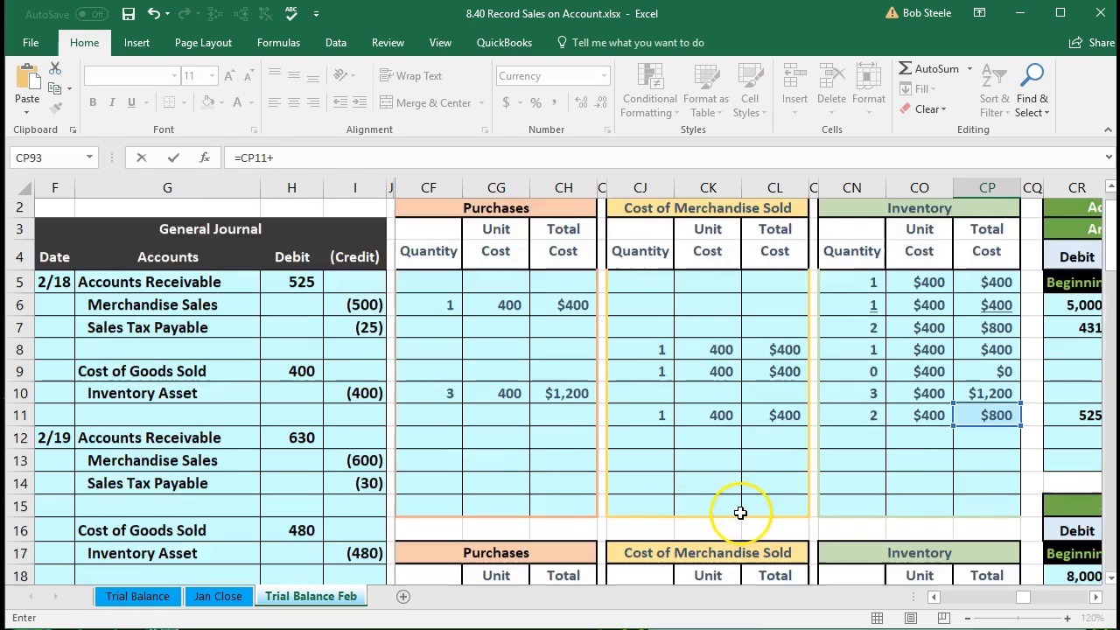
scroll(740, 512, "down", 4)
left_click(976, 393)
type("+")
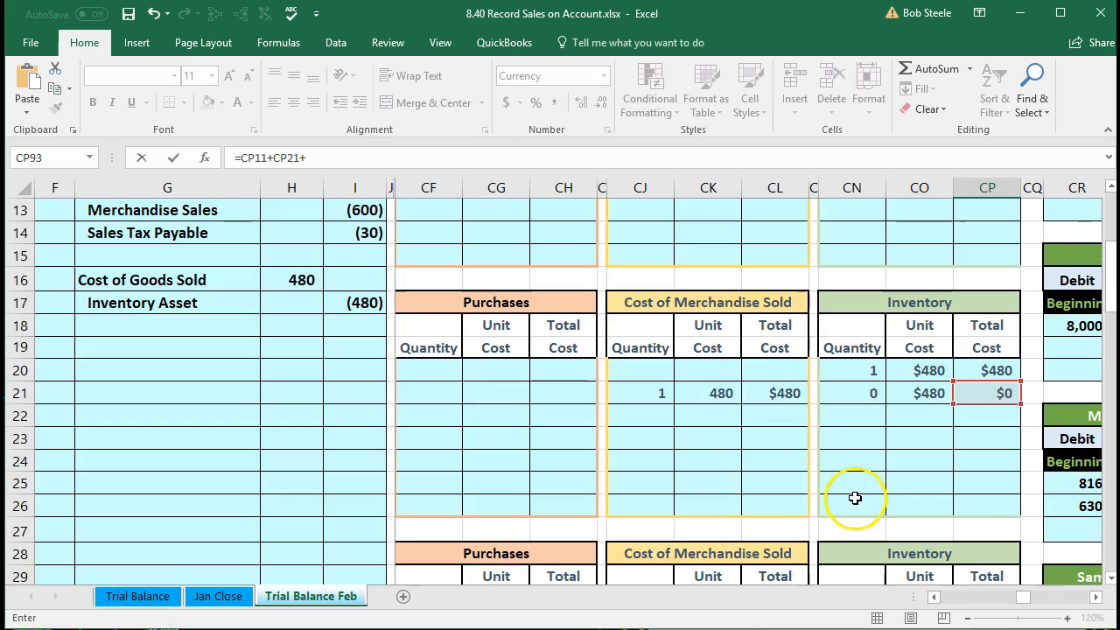
Add the item card balances CP31, CP43 and CP56 to the inventory Total formula.
scroll(855, 498, "down", 4)
left_click(985, 349)
type("+")
scroll(903, 446, "down", 1)
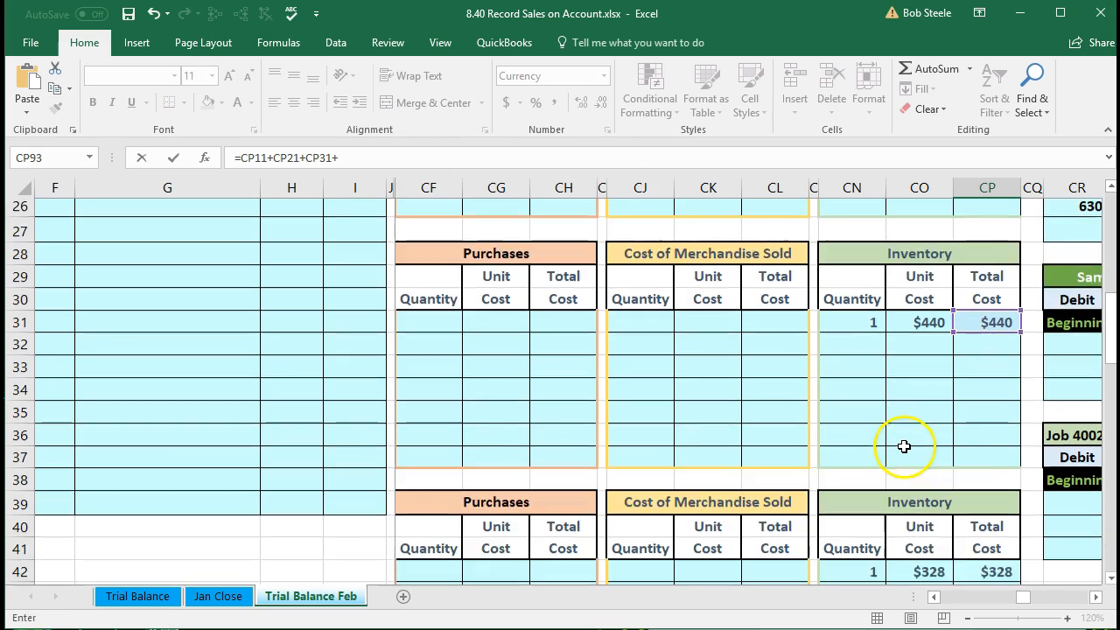
scroll(904, 446, "down", 4)
left_click(997, 350)
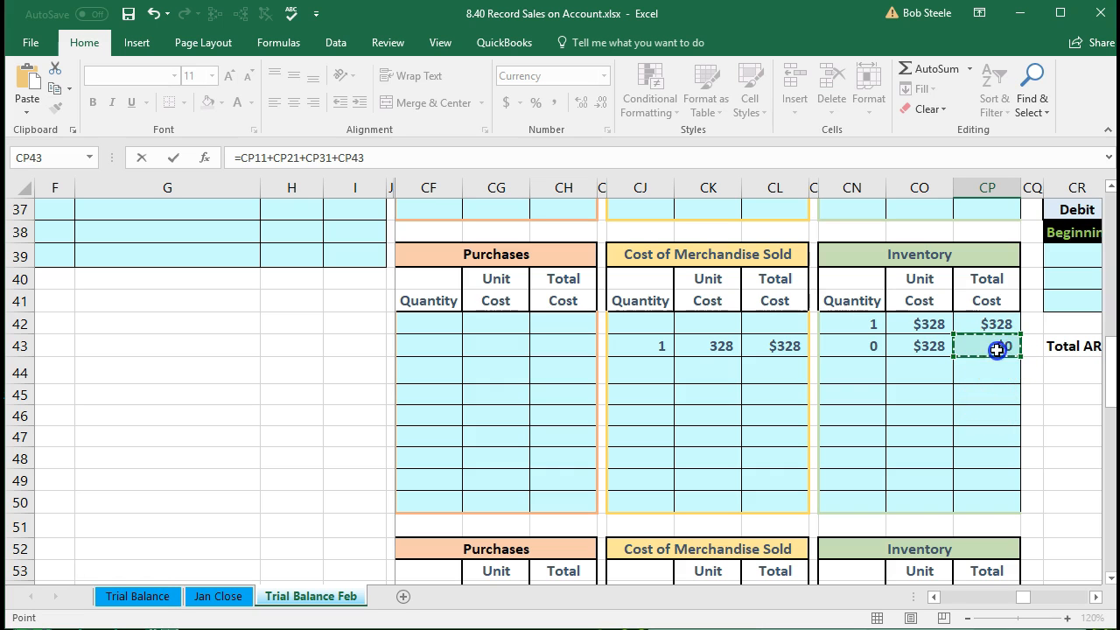
type("+")
scroll(996, 367, "down", 3)
left_click(994, 429)
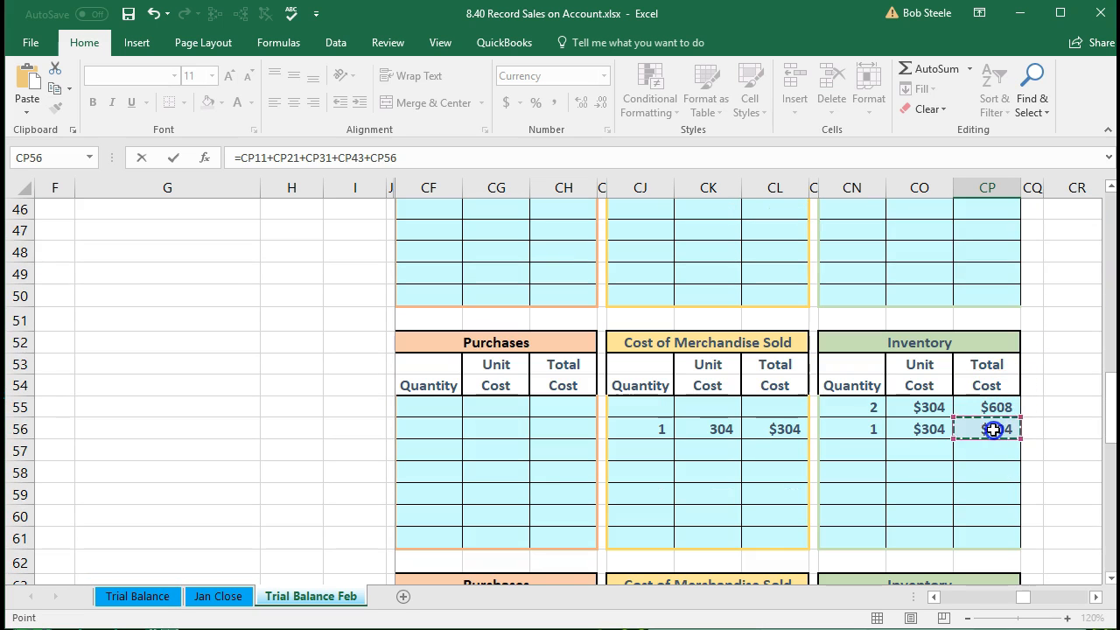
Complete the inventory Total formula in CP93 by adding the card balances CP67, CP78 and CP88.
type("+")
scroll(995, 430, "down", 3)
left_click(998, 475)
type("+")
scroll(999, 473, "down", 3)
left_click(984, 435)
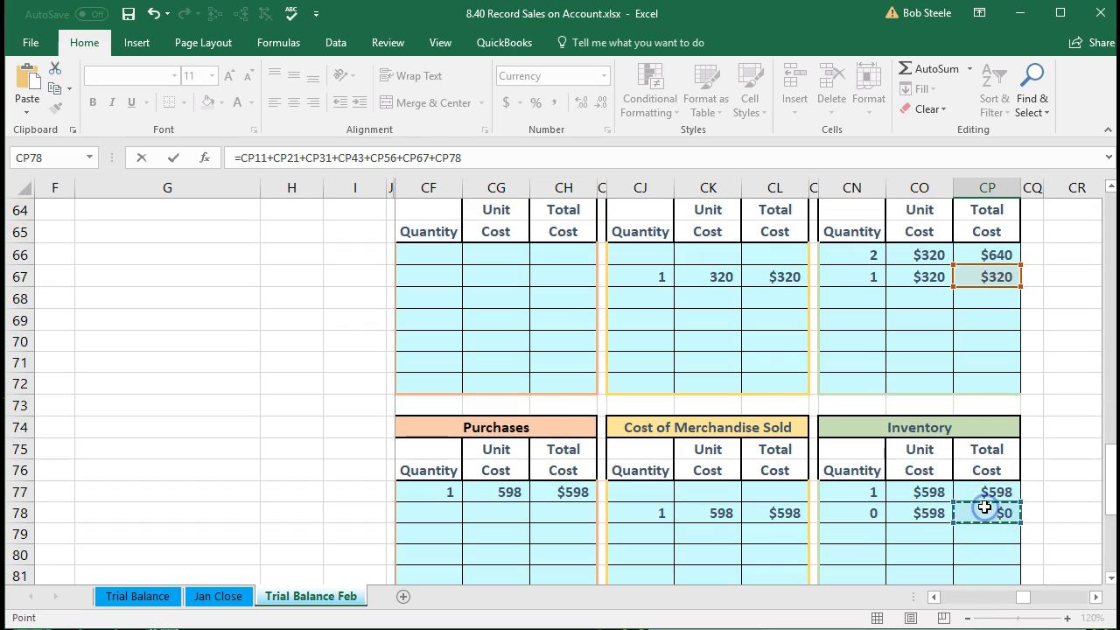
type("+")
scroll(984, 506, "down", 2)
scroll(985, 506, "down", 1)
left_click(983, 529)
scroll(978, 523, "down", 2)
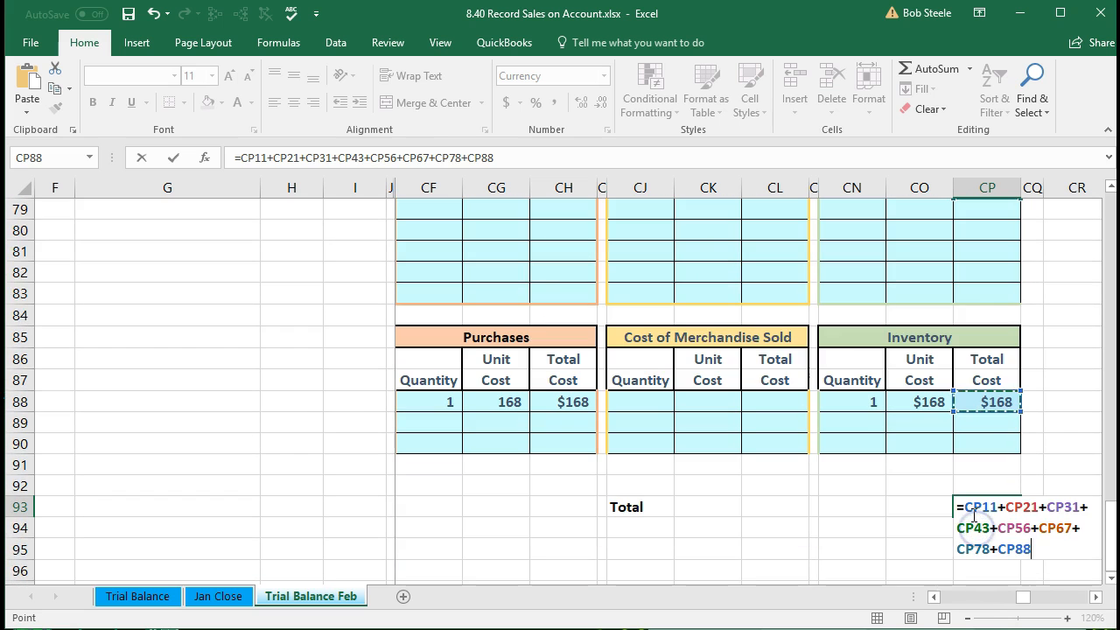
key("Return")
left_click(974, 512)
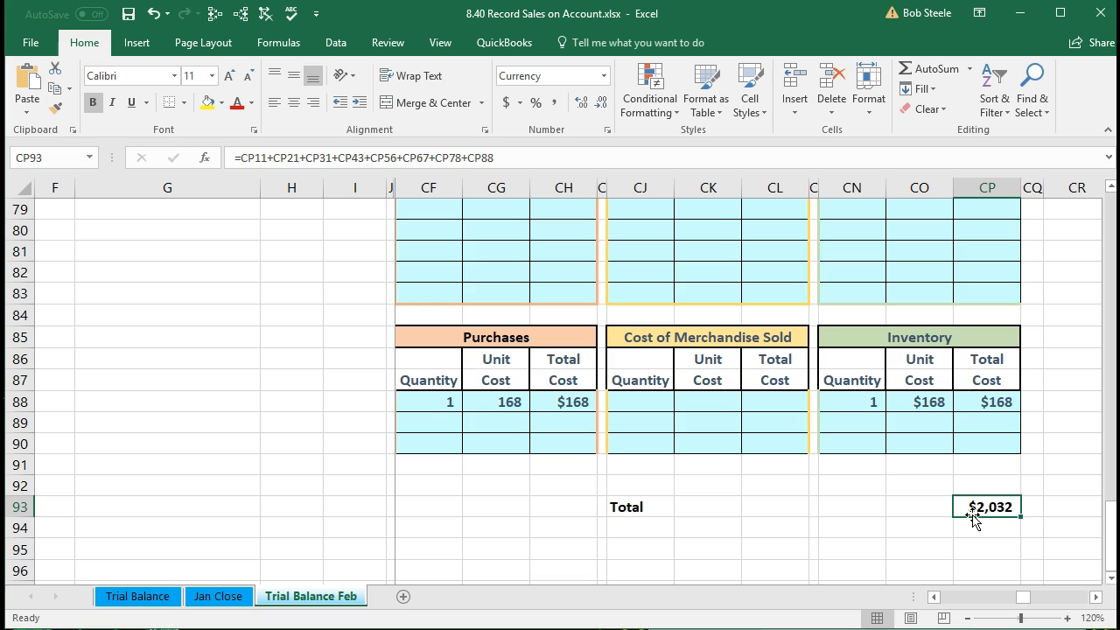
Go back up the Total Cost column from the inventory Total to the rows beside the 2/19 journal entry.
key("Up")
key("Up")
key("Up")
key("Up")
key("Up")
key("Up")
key("Up")
key("Up")
key("Up")
key("Up")
key("Up")
key("Up")
key("Up")
key("Up")
key("Up")
key("Up")
key("Up")
key("Up")
key("Up")
key("Up")
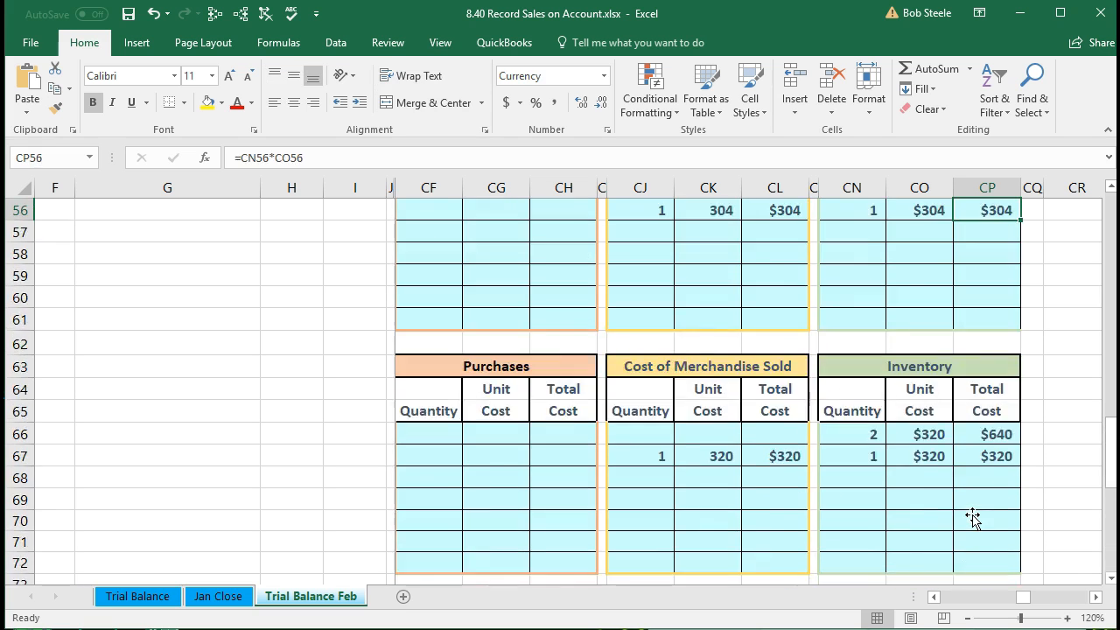
key("Up")
key("Up")
key("Up")
key("Up")
key("Up")
key("Up")
key("Up")
key("Up")
key("Up")
key("Up")
key("Up")
key("Up")
key("Up")
key("Up")
key("Up")
key("Up")
key("Up")
key("Up")
key("Up")
key("Up")
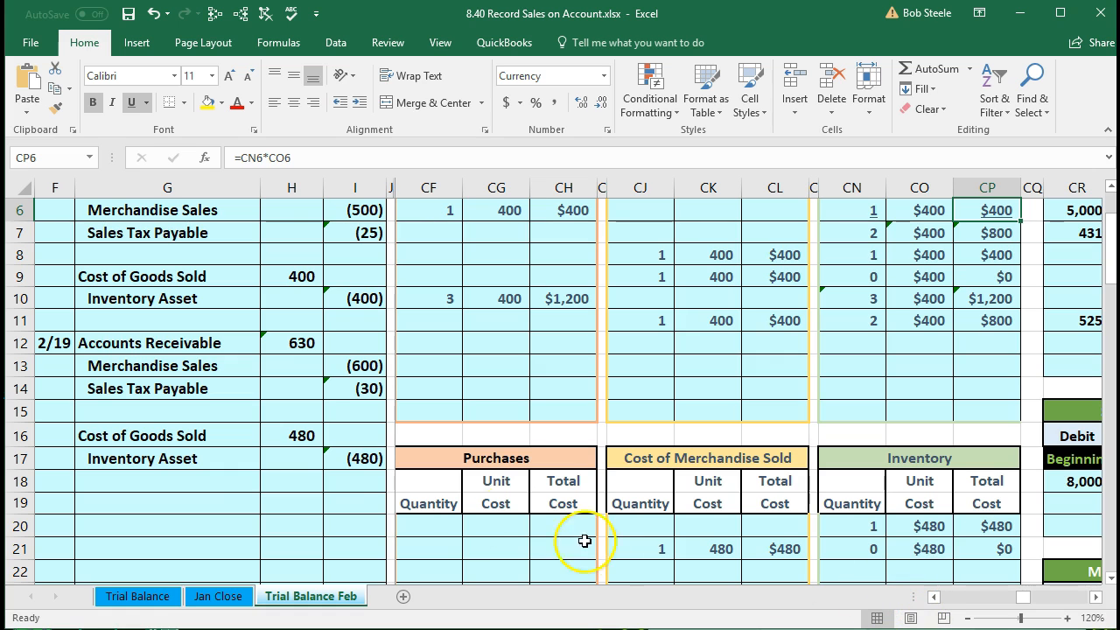
Examine the 2/19 Cost of Goods Sold journal line and the Cost of Goods Sold row in the trial balance.
left_click_drag(225, 434, 297, 435)
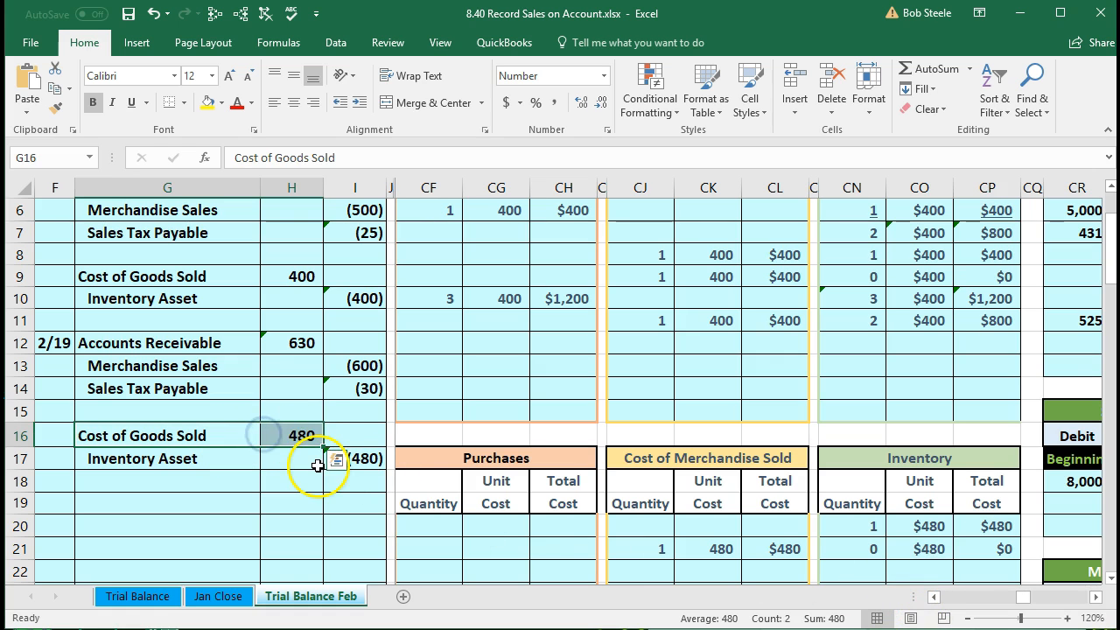
left_click(358, 407)
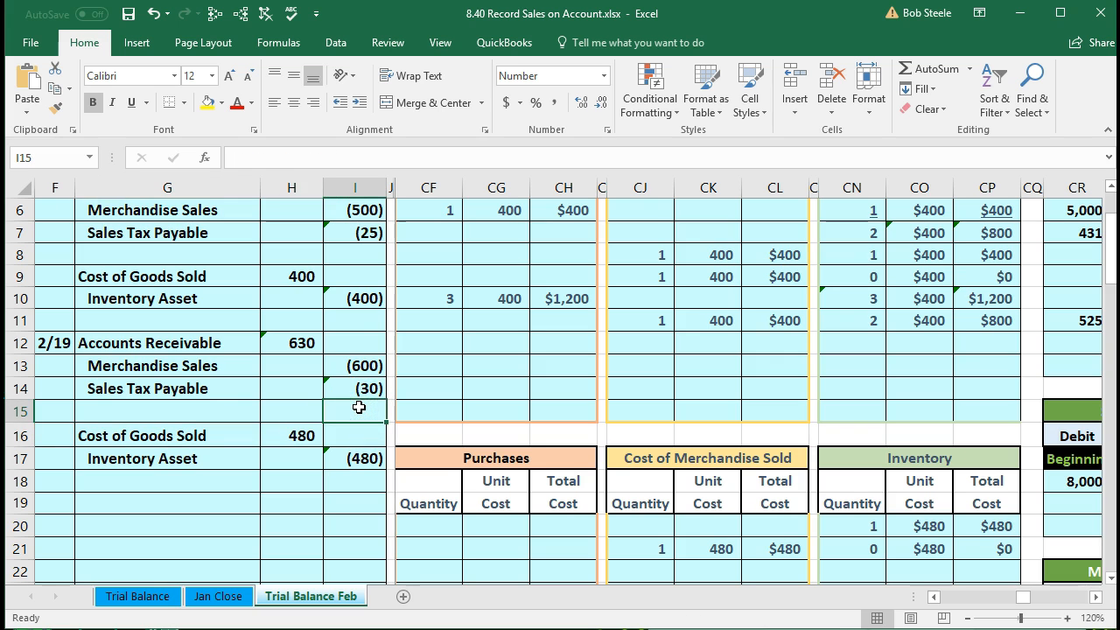
key("Right")
key("Right")
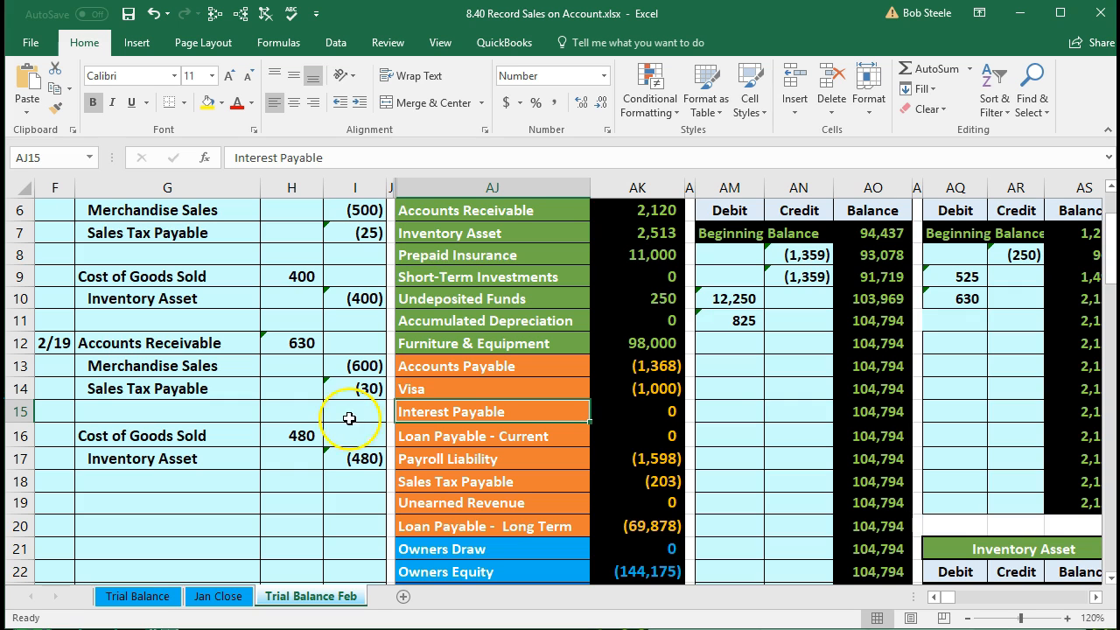
left_click(251, 426)
left_click_drag(278, 425, 278, 426)
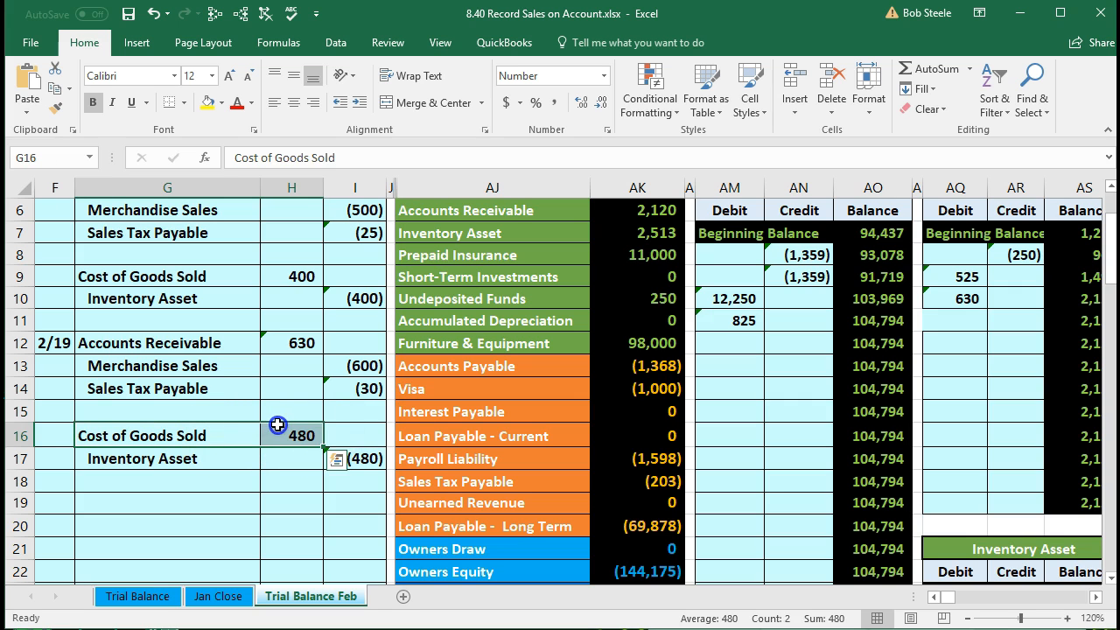
scroll(300, 437, "down", 2)
left_click_drag(455, 527, 620, 523)
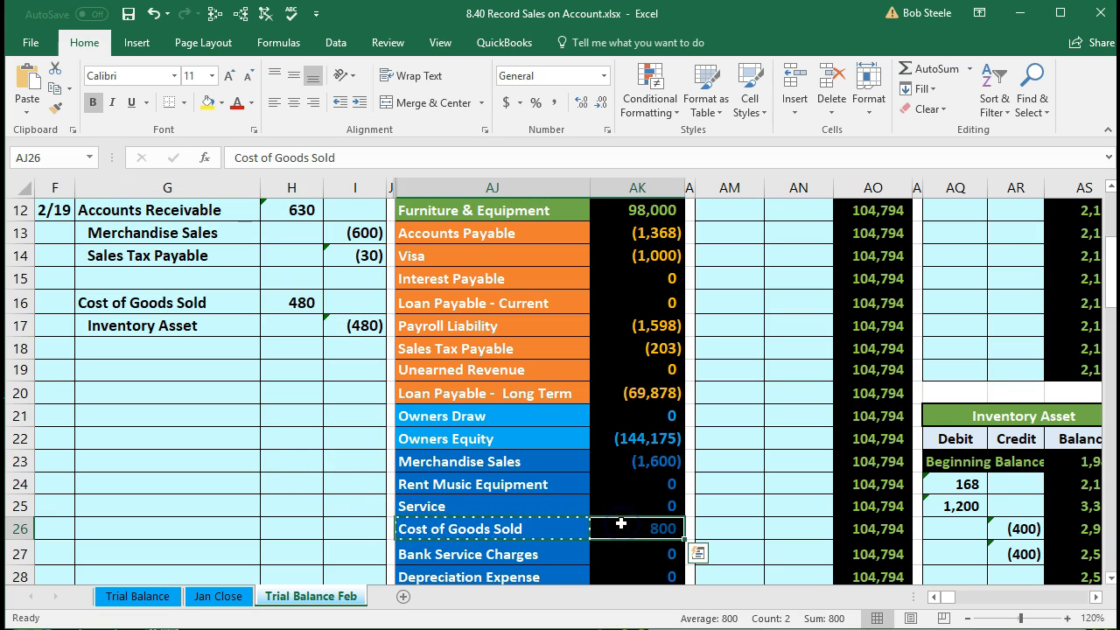
Post the 2/19 debit to the Cost of Goods Sold ledger by linking BK24 to journal cell H16.
left_click(678, 372)
key("Right")
key("Right")
key("Right")
key("Right")
key("Right")
key("Right")
key("Right")
key("Right")
key("Right")
key("Right")
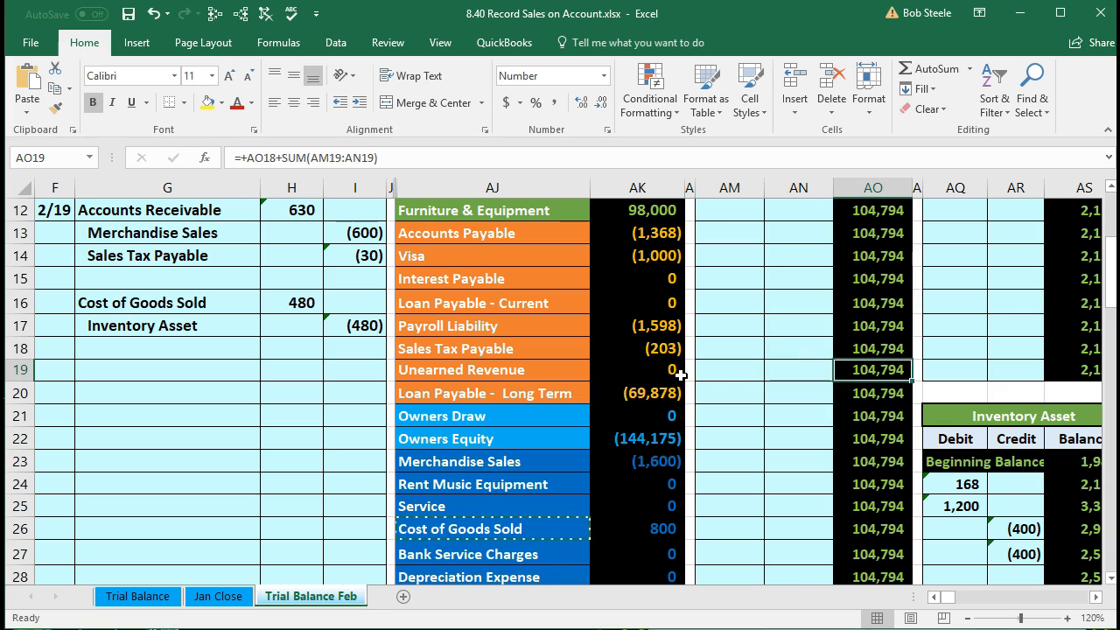
key("Right")
key("Right")
key("Right")
key("Right")
key("Right")
key("Right")
key("Right")
key("Right")
key("Right")
key("Right")
key("Right")
key("Right")
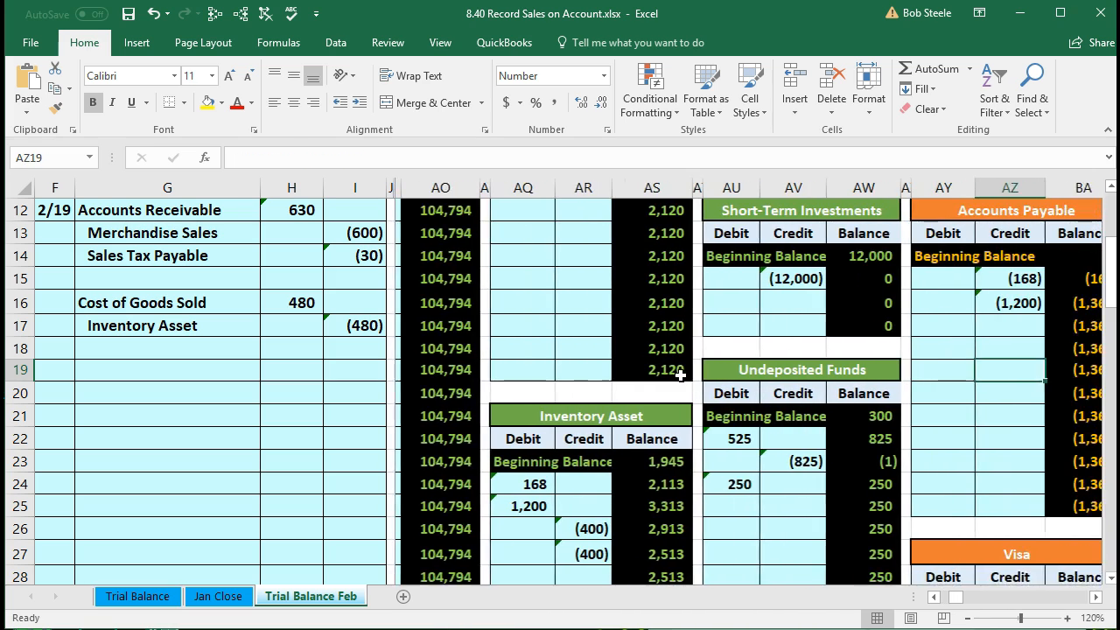
key("Right")
key("Right")
key("Right")
key("Right")
key("Right")
key("Right")
key("Right")
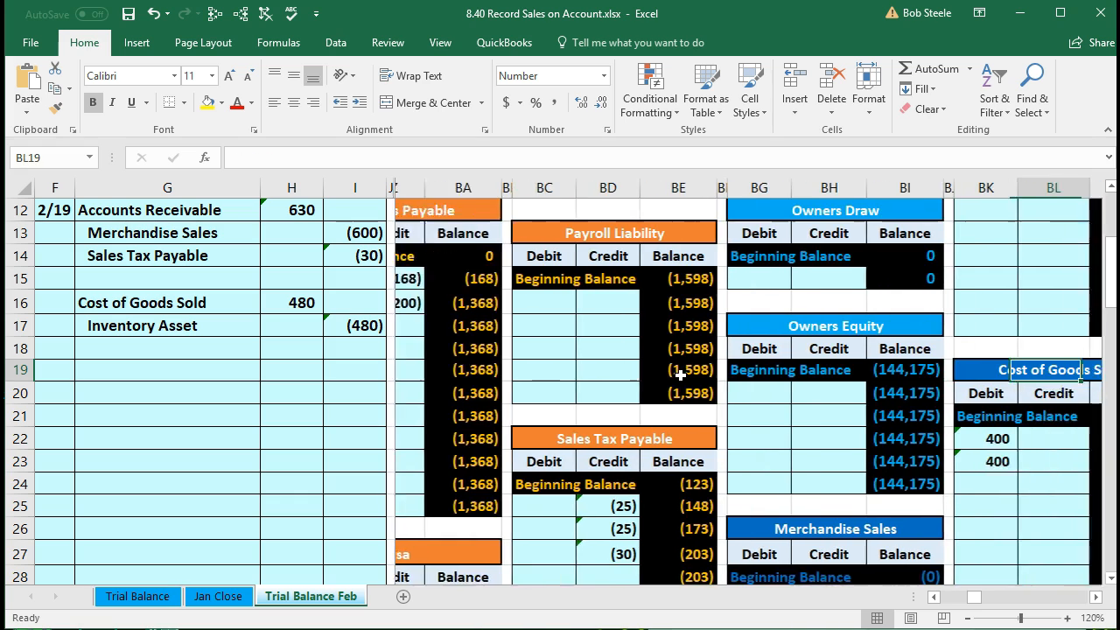
key("Right")
key("Right")
key("Right")
key("Right")
key("Right")
key("Right")
key("Right")
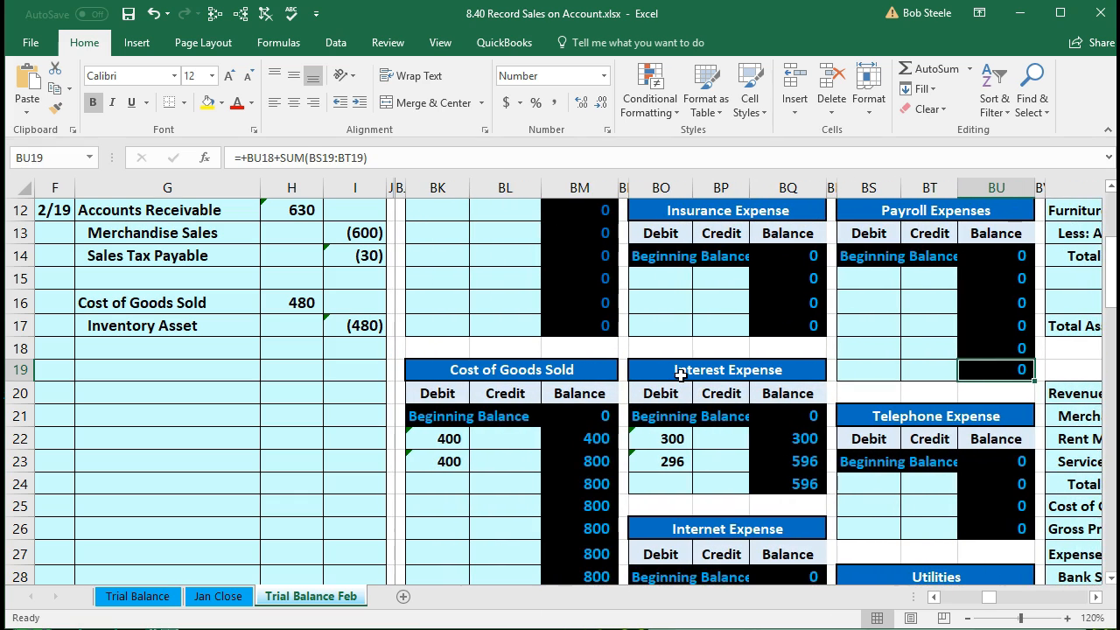
left_click(441, 489)
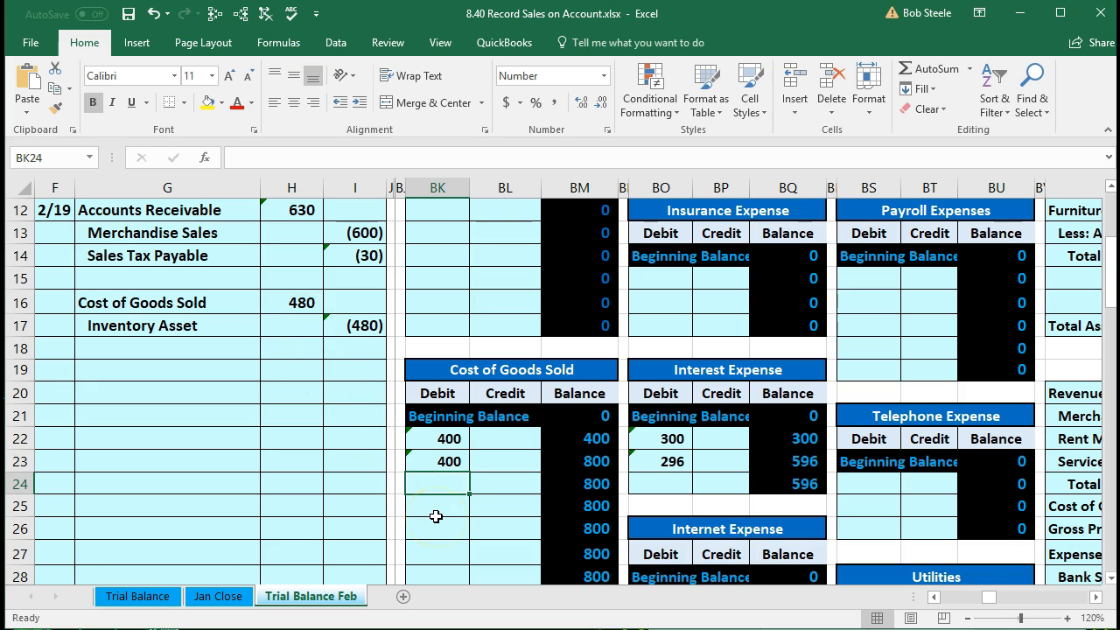
type("=")
left_click(276, 303)
key("Return")
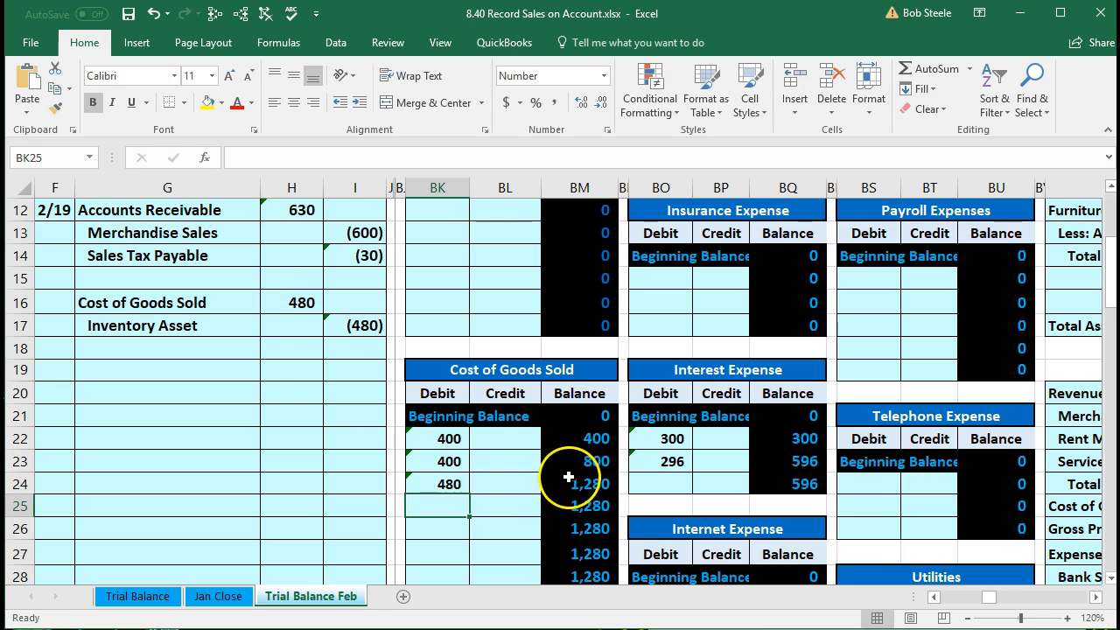
Check the Cost of Goods Sold balance in ledger cell BM24 and in the trial balance at AK26.
left_click(567, 477)
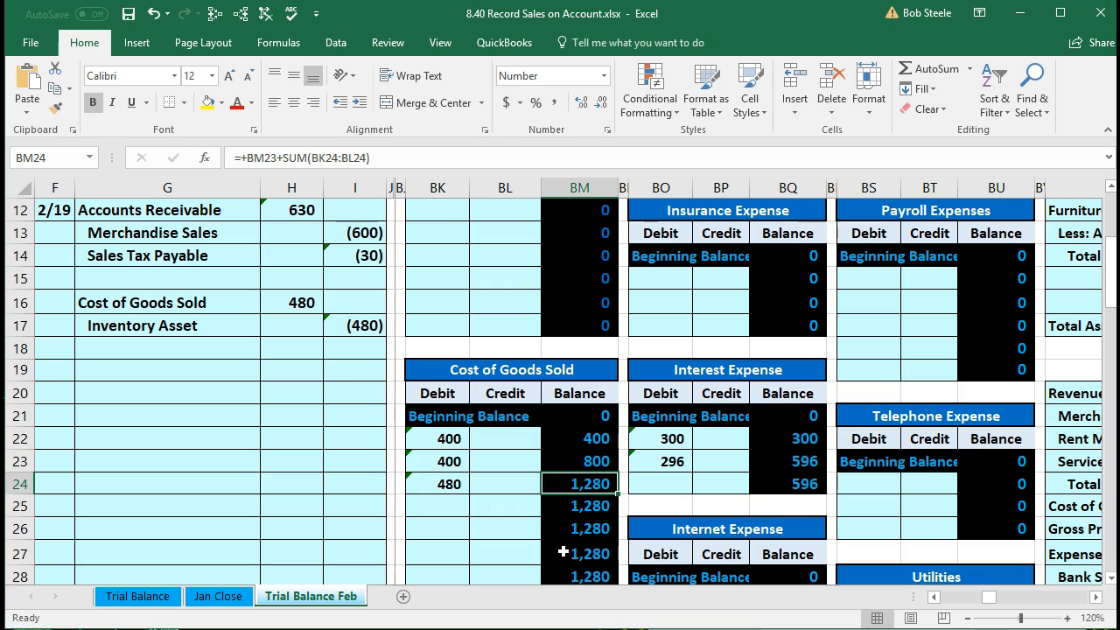
key("Left")
key("Left")
key("Left")
key("Left")
key("Left")
key("Left")
key("Left")
key("Left")
key("Left")
key("Left")
key("Left")
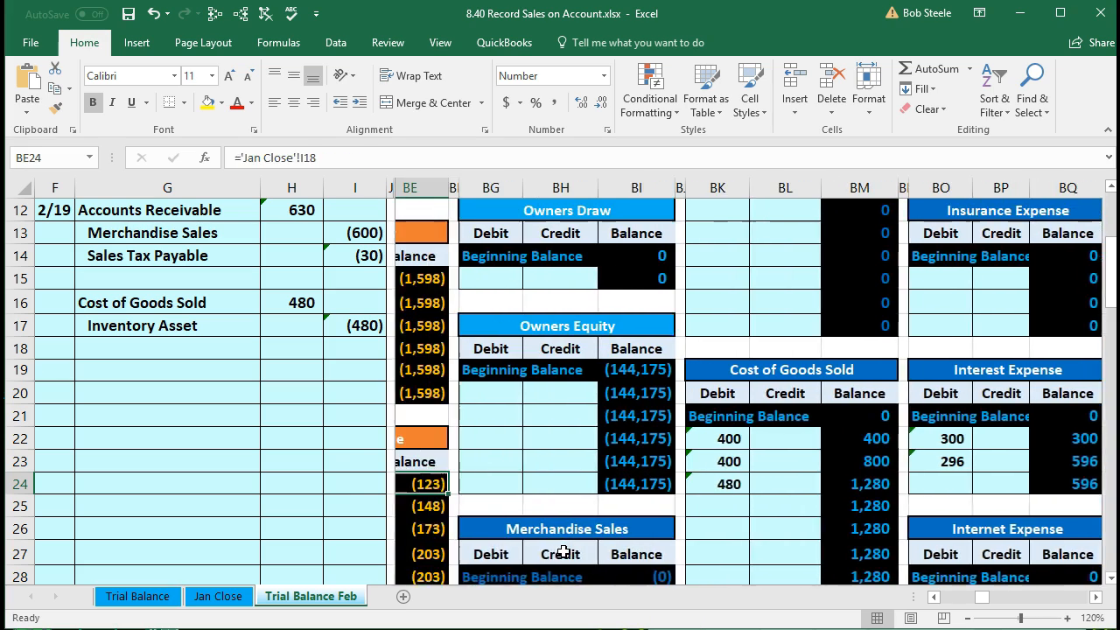
key("Left")
key("Left")
key("Left")
key("Left")
key("Left")
key("Left")
key("Left")
key("Left")
key("Left")
key("Left")
key("Left")
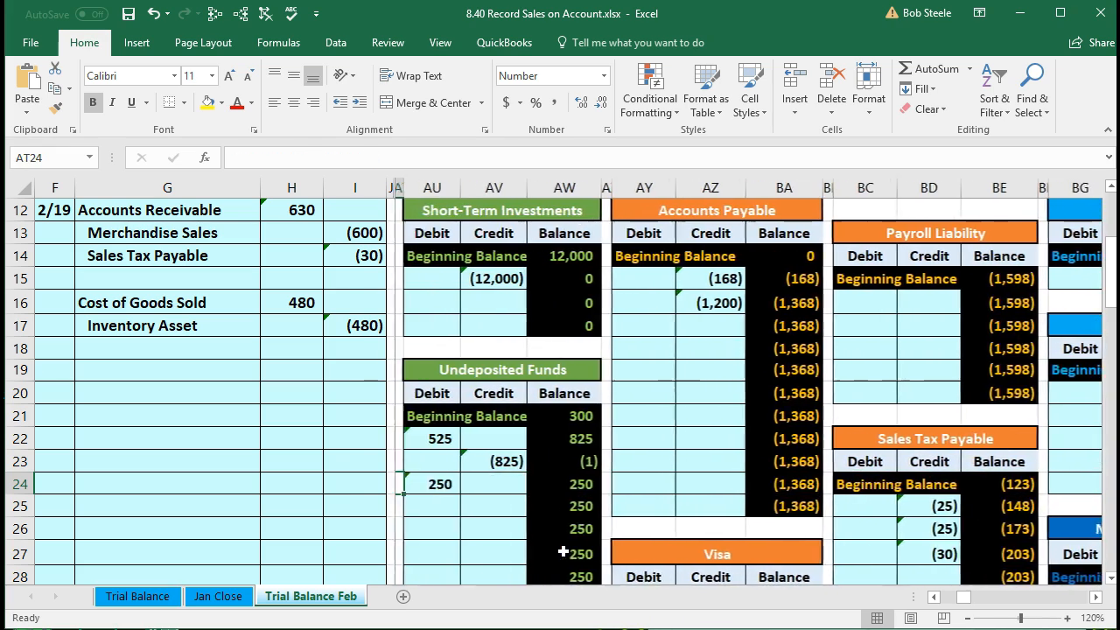
key("Left")
key("Left")
key("Left")
key("Left")
key("Left")
key("Left")
key("Left")
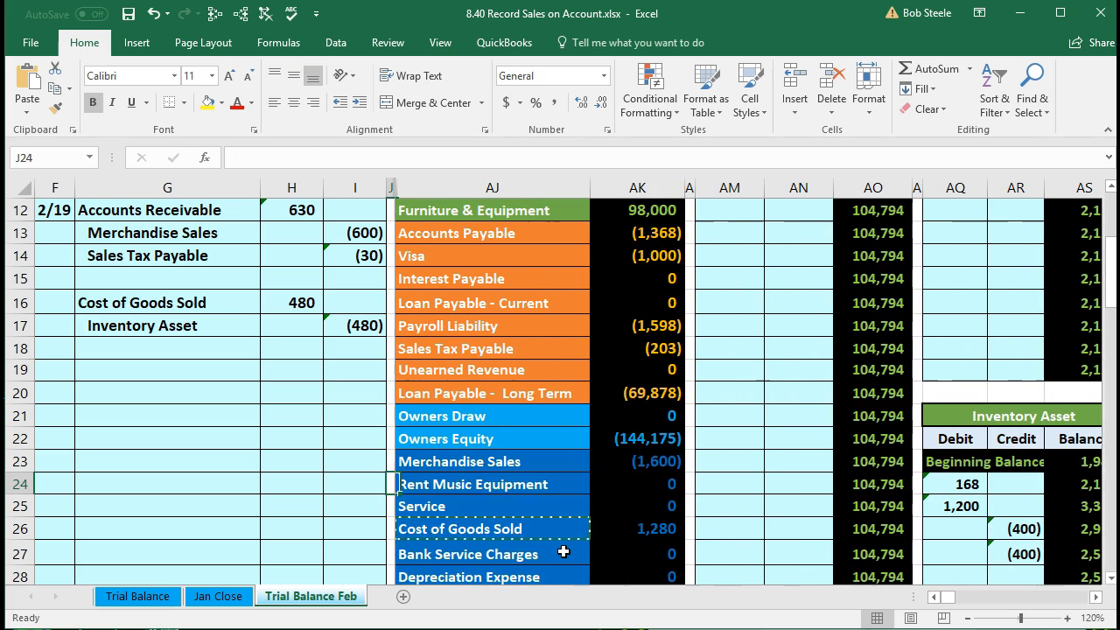
key("Right")
key("Down")
key("Down")
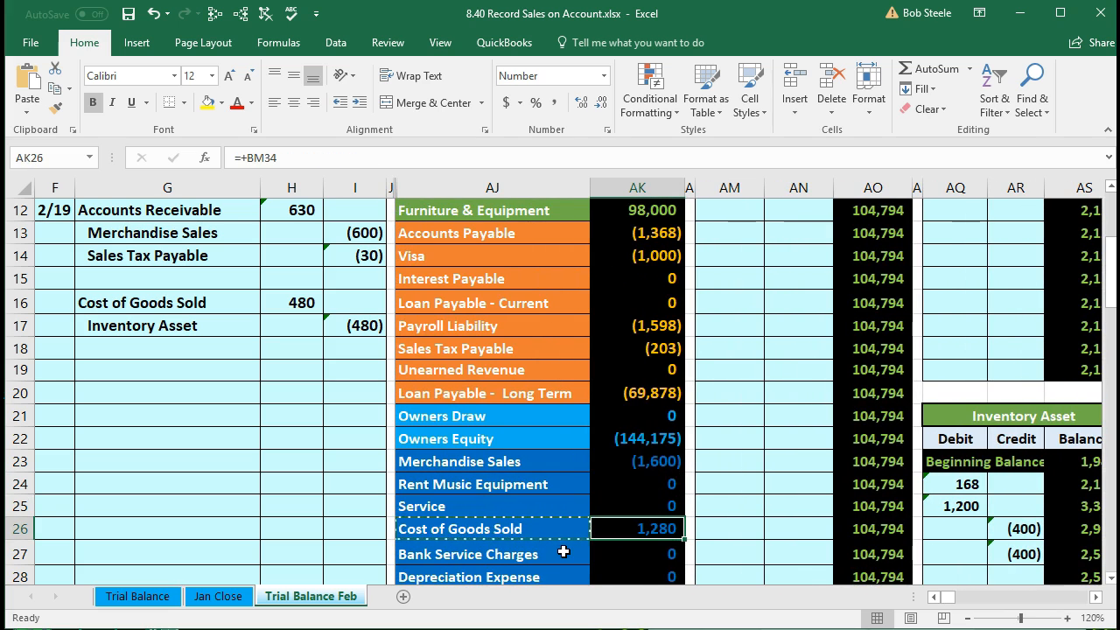
Check the trial balance's debits-minus-credits total in AK38 and the Net Income in AK39.
scroll(563, 551, "down", 4)
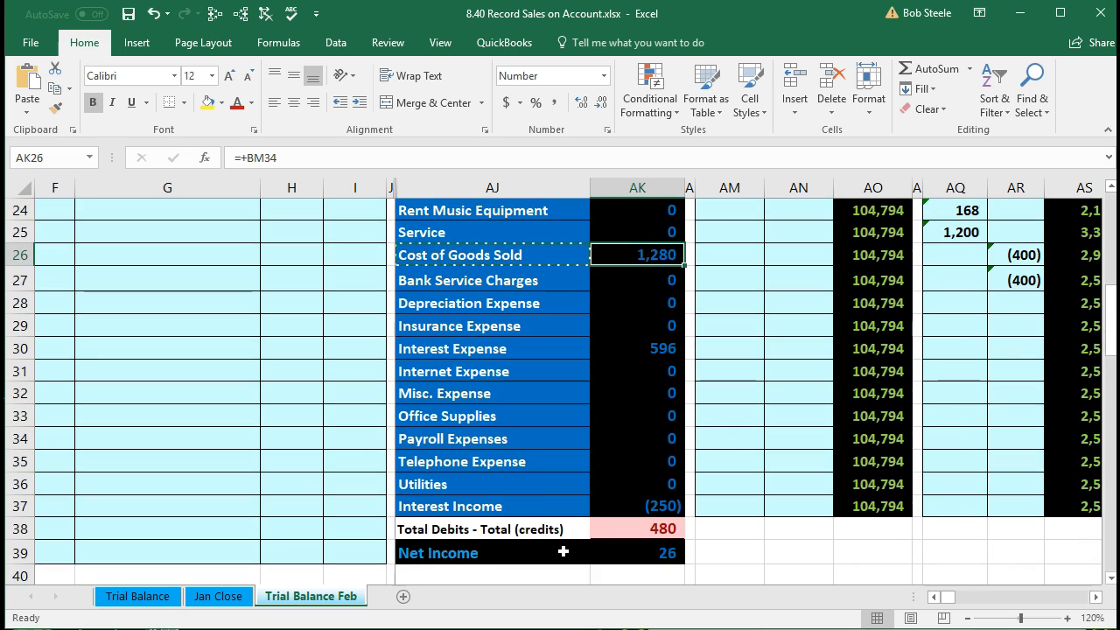
left_click(605, 532)
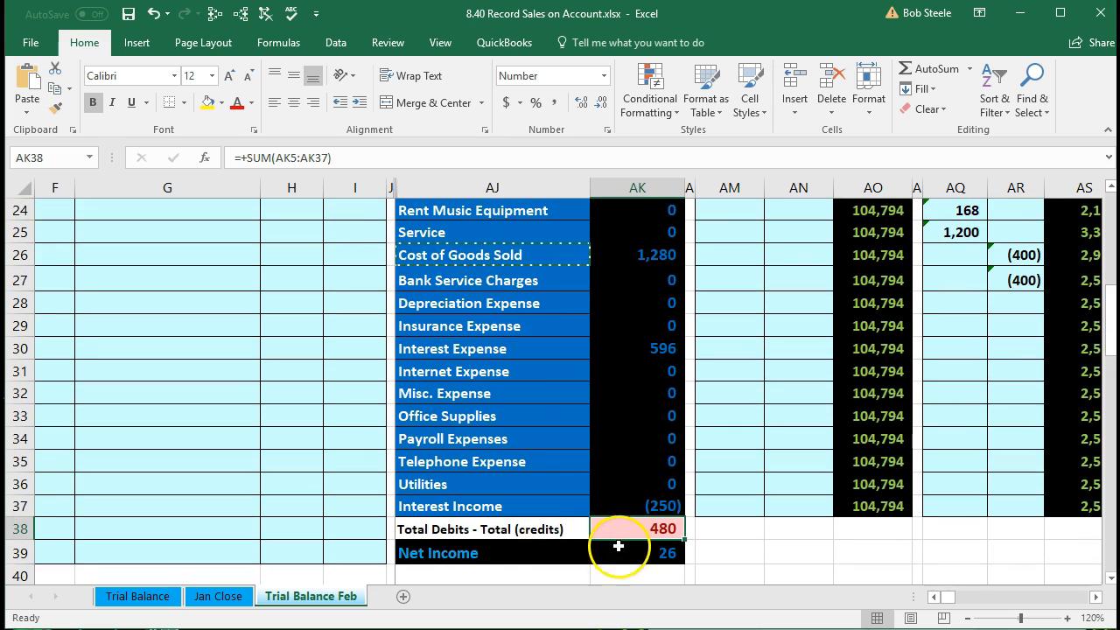
left_click(614, 549)
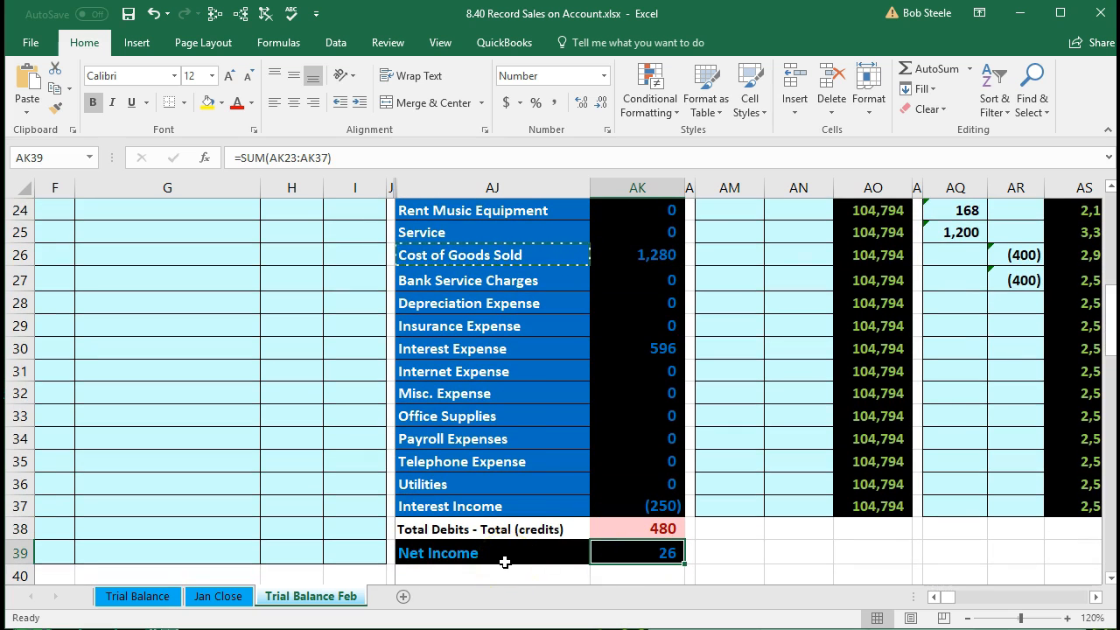
Post the 2/19 inventory credit to the Inventory Asset ledger by linking AR28 to journal cell I17.
scroll(505, 562, "up", 1)
scroll(505, 562, "up", 4)
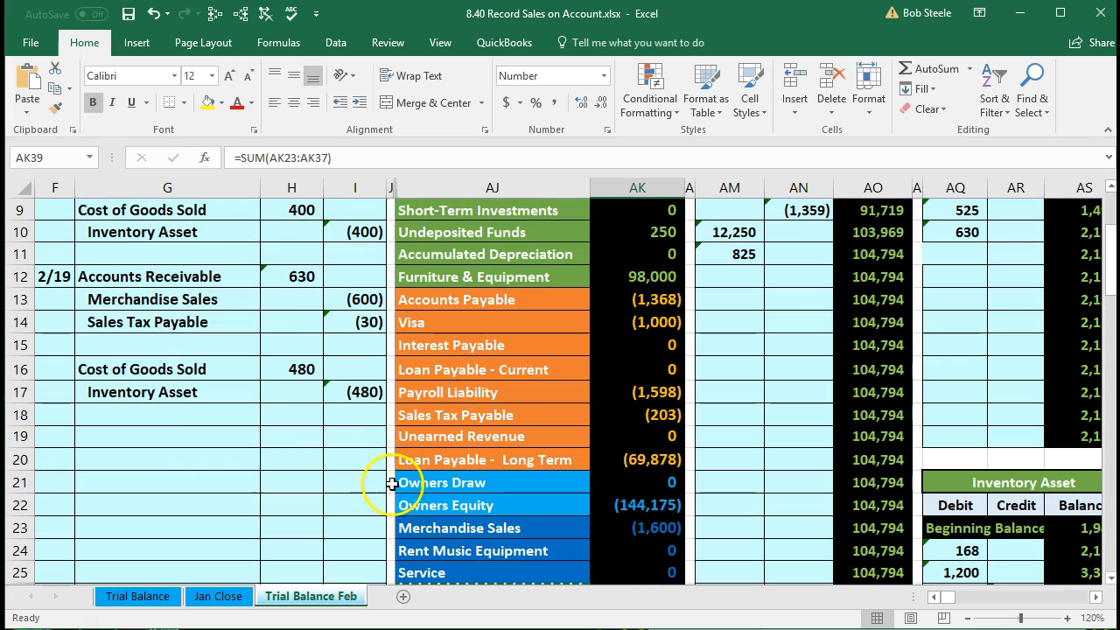
left_click_drag(187, 392, 337, 394)
scroll(400, 499, "up", 2)
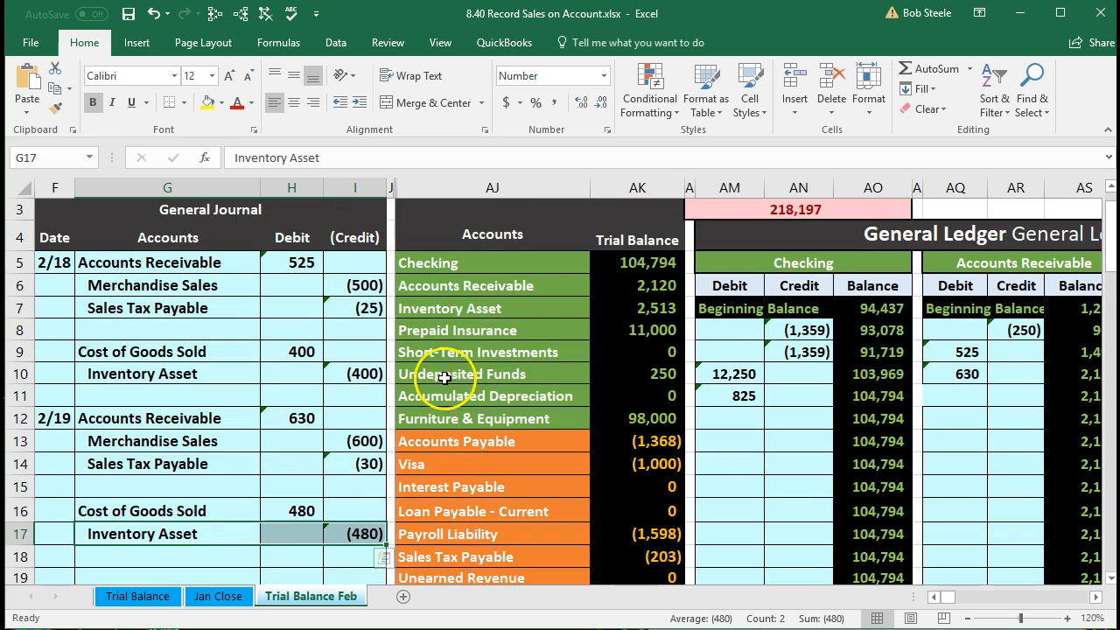
left_click_drag(434, 312, 619, 310)
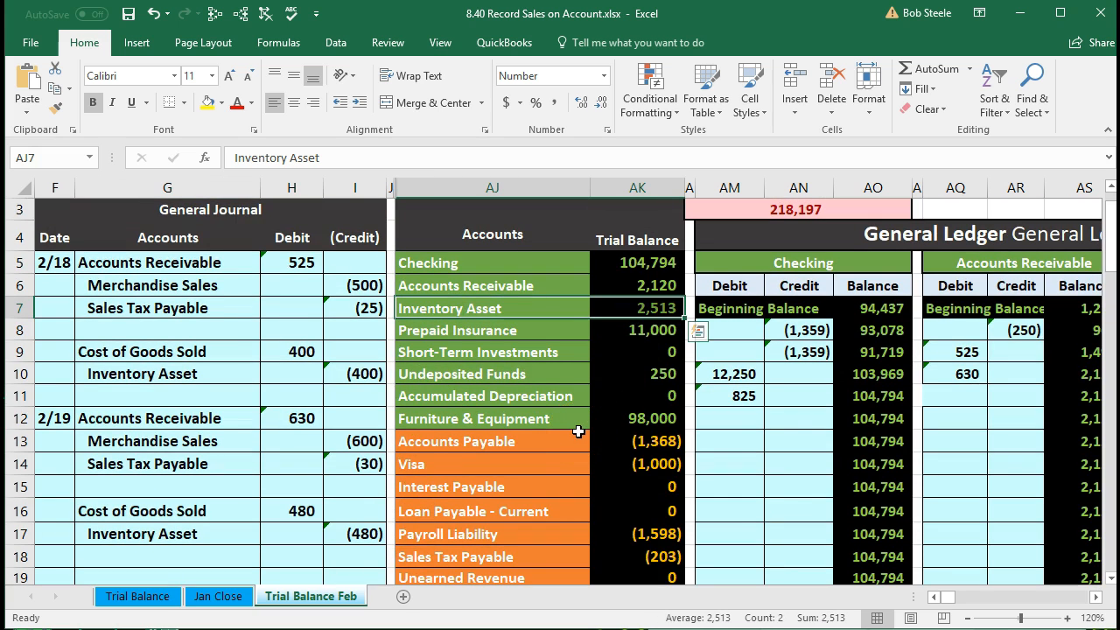
key("Right")
key("Right")
key("Right")
key("Right")
key("Right")
key("Right")
key("Right")
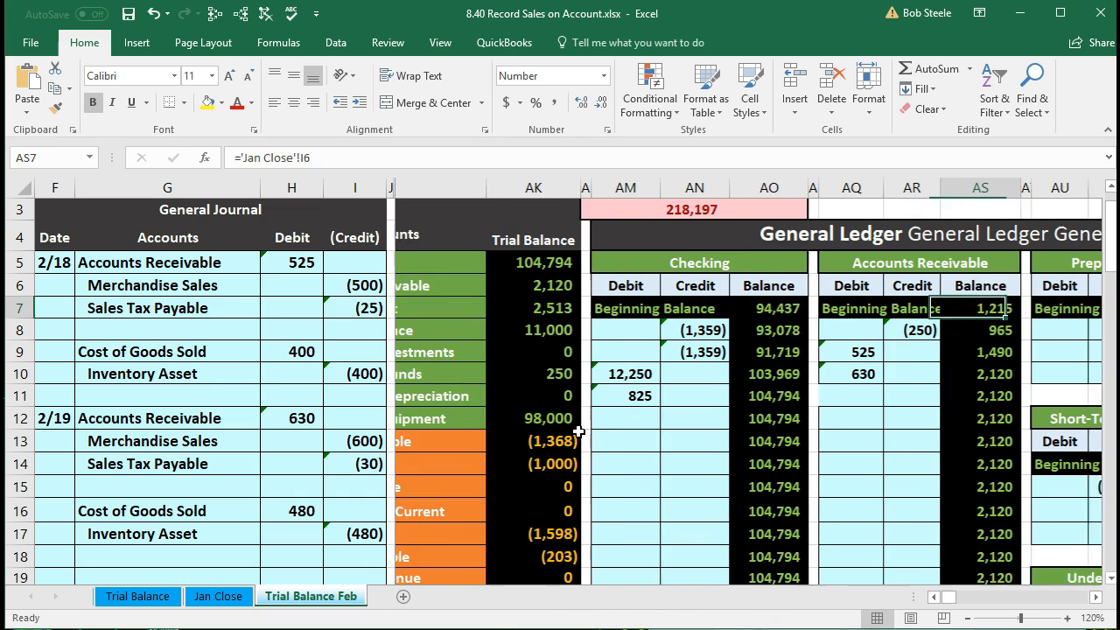
key("Right")
key("Right")
key("Right")
key("Right")
key("Right")
key("Right")
key("Right")
key("Right")
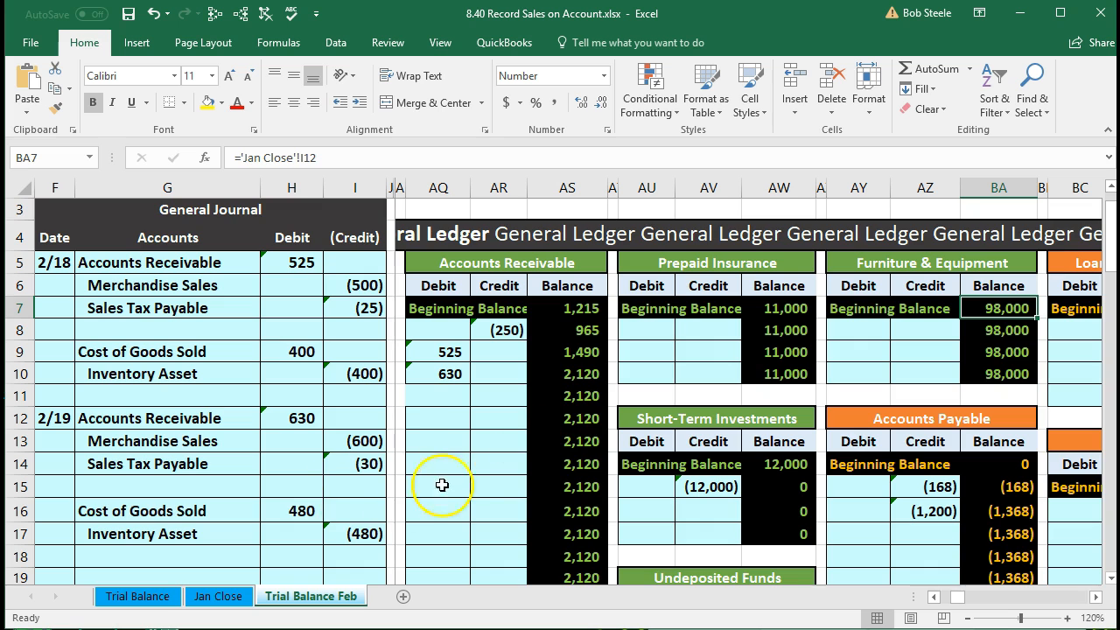
scroll(464, 467, "down", 2)
scroll(463, 471, "down", 2)
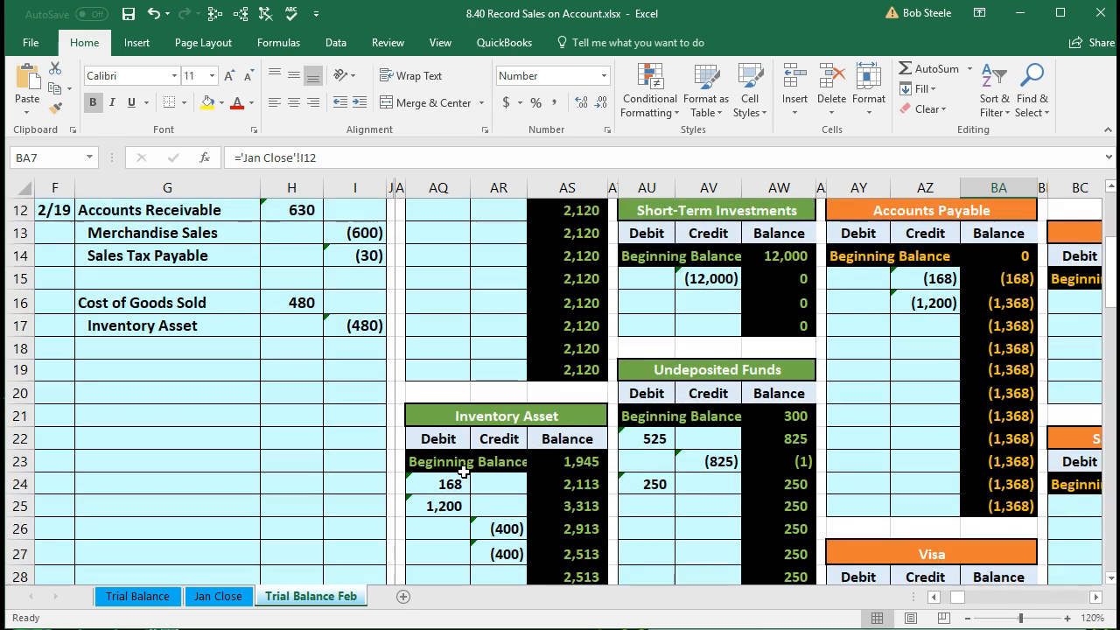
left_click(498, 503)
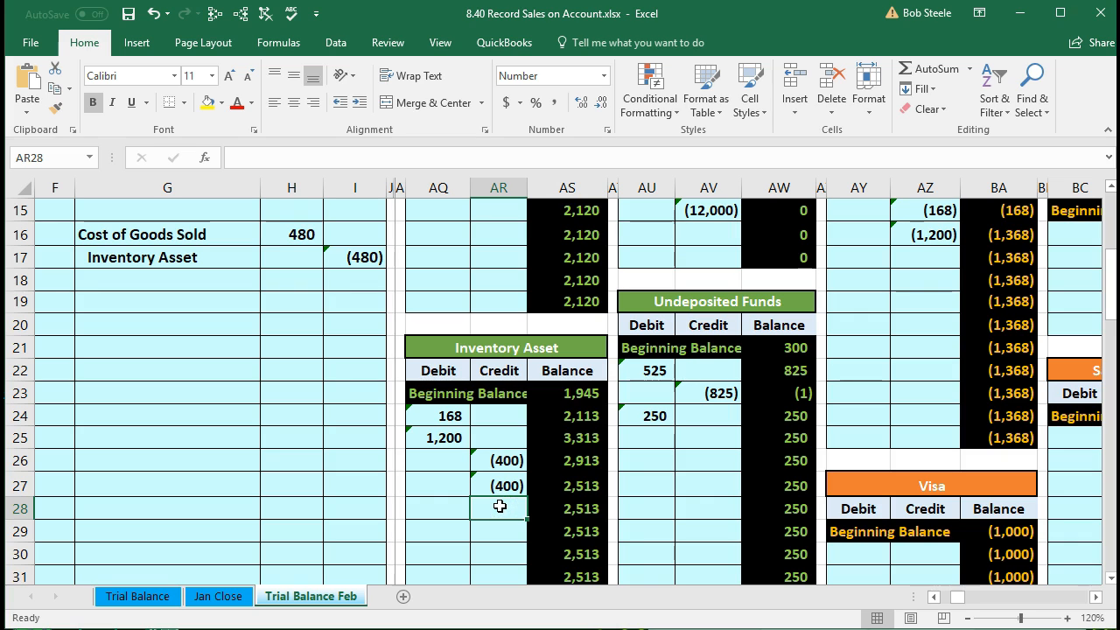
type("=")
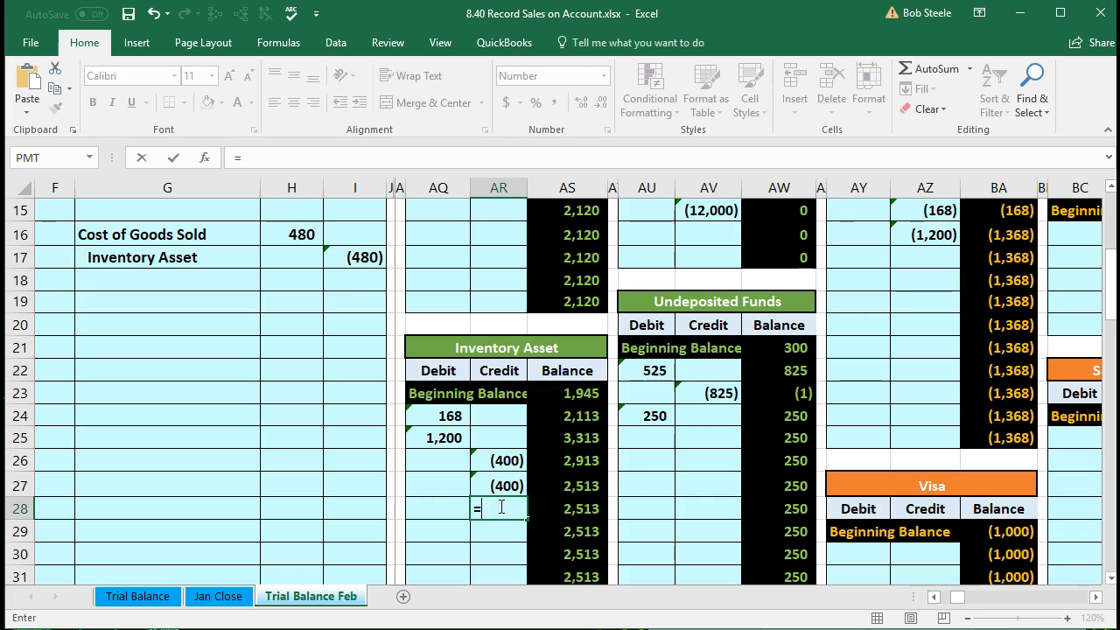
left_click(368, 262)
key("Return")
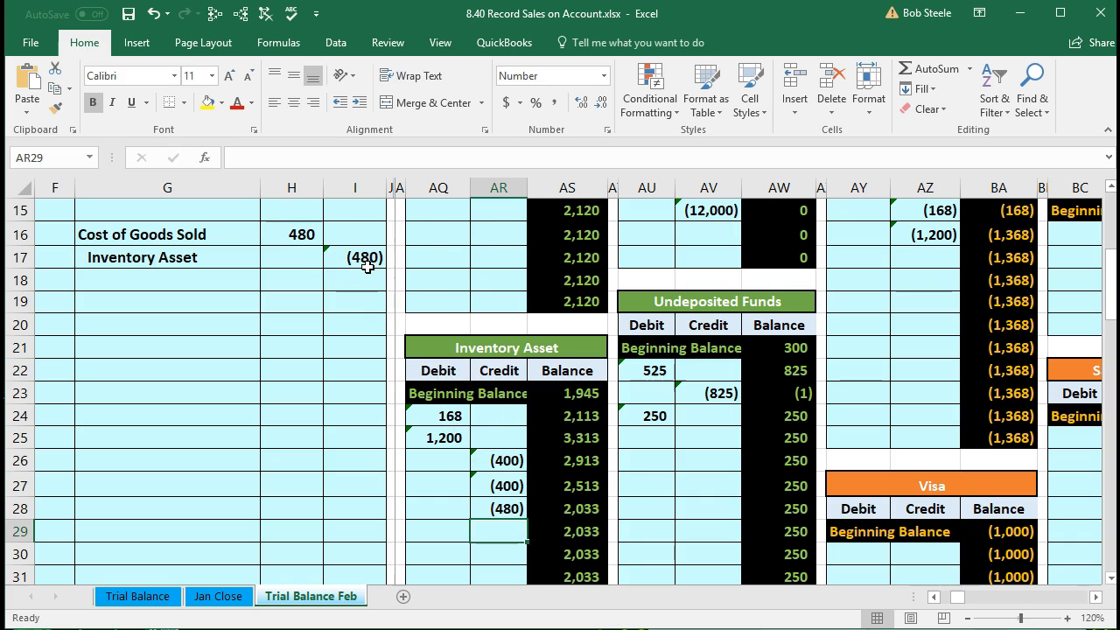
Check the Inventory Asset balance in ledger cell AS28 and review the upper rows of the trial balance.
key("Right")
key("Up")
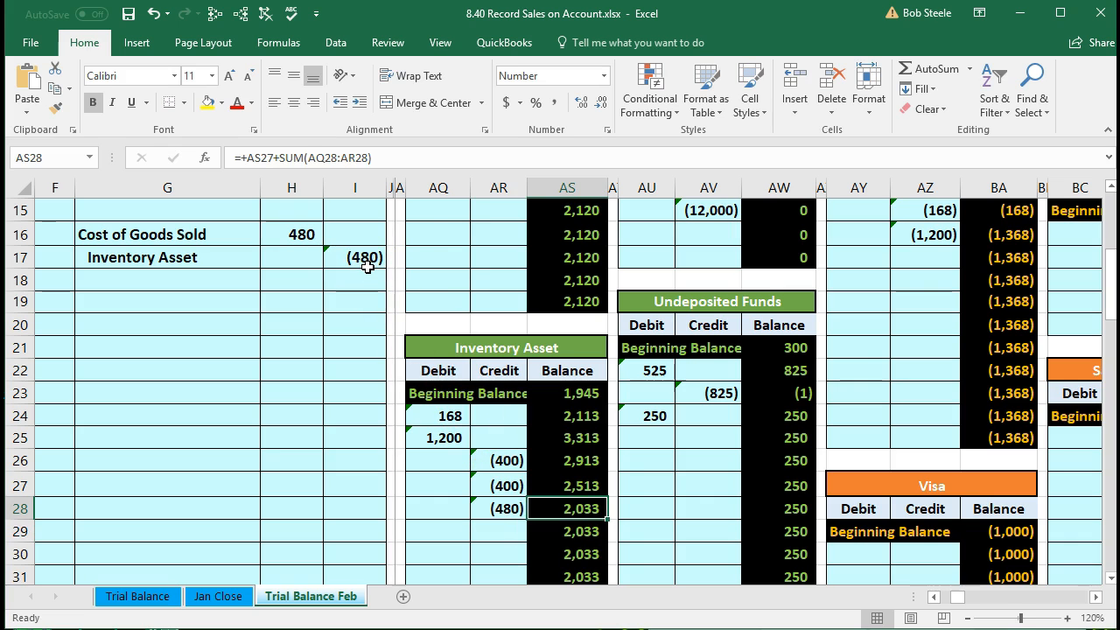
key("Left")
key("Left")
key("Left")
key("Left")
key("Left")
key("Left")
key("Left")
key("Left")
key("Left")
key("Left")
key("Left")
key("Left")
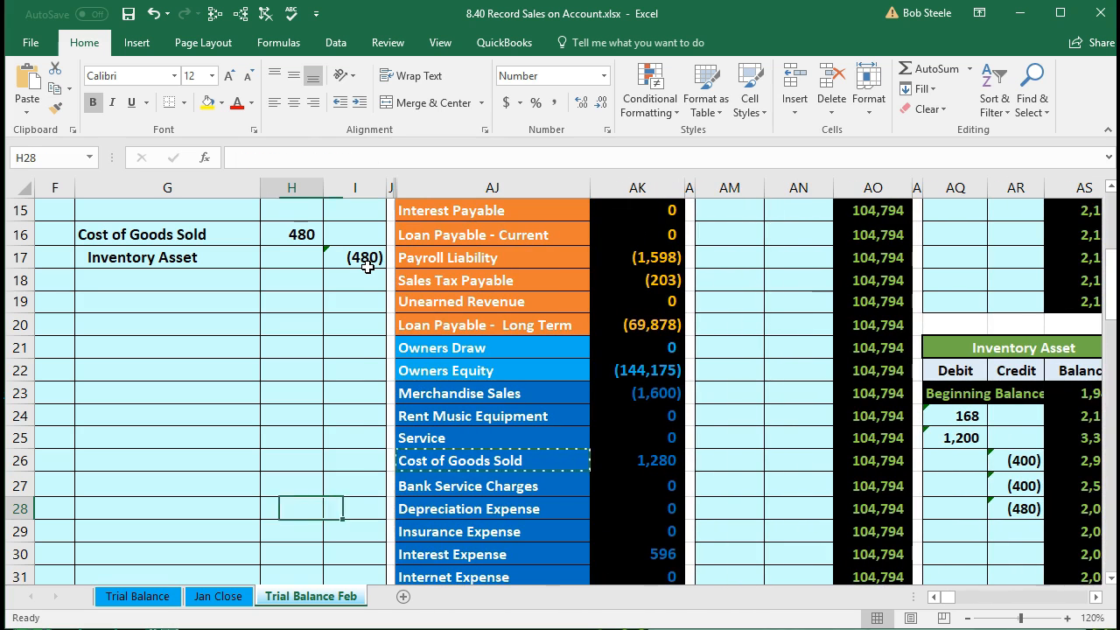
scroll(429, 387, "up", 3)
scroll(428, 387, "up", 2)
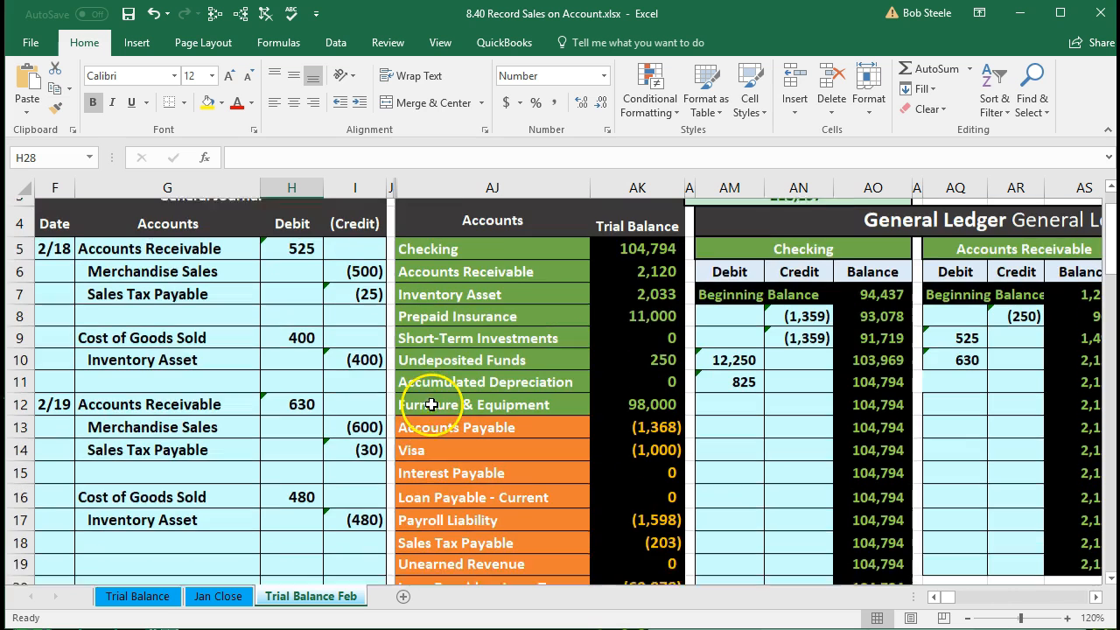
left_click(633, 312)
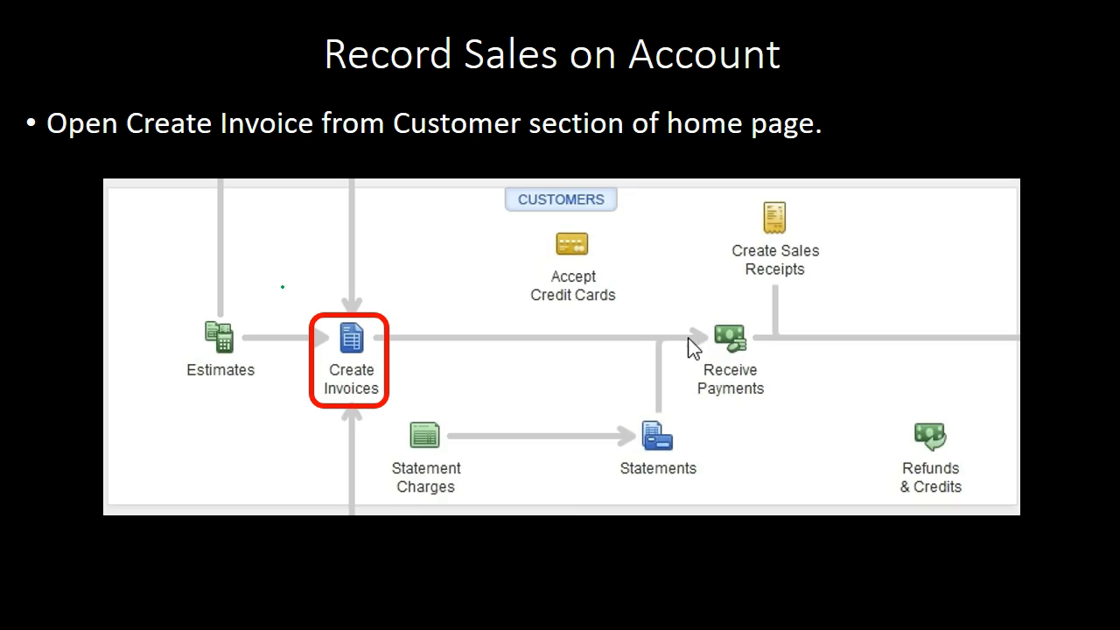
key("Right")
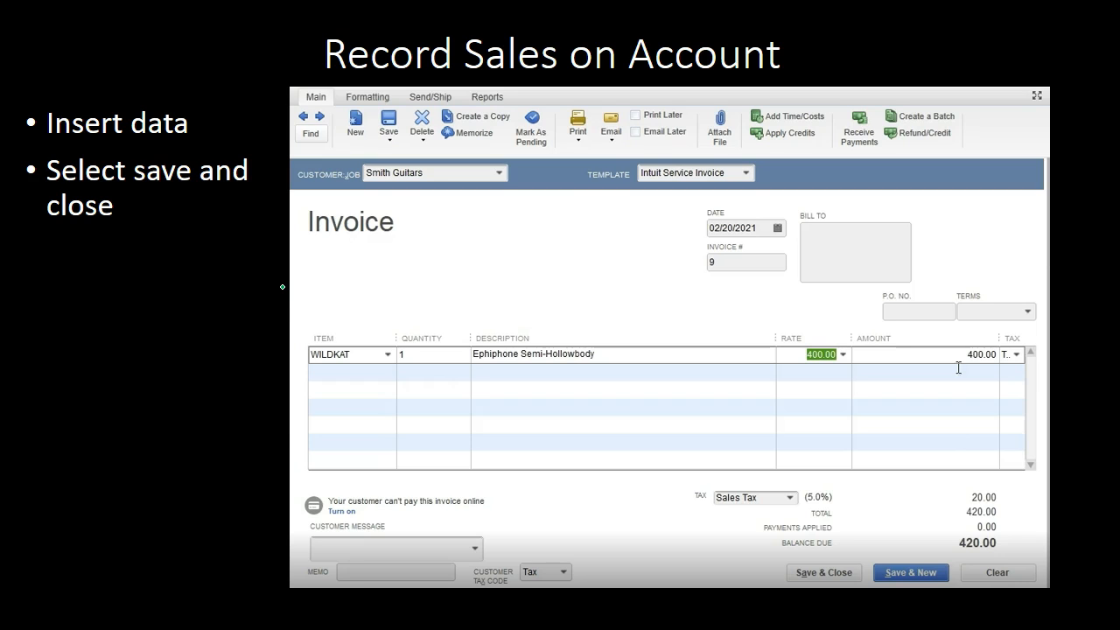
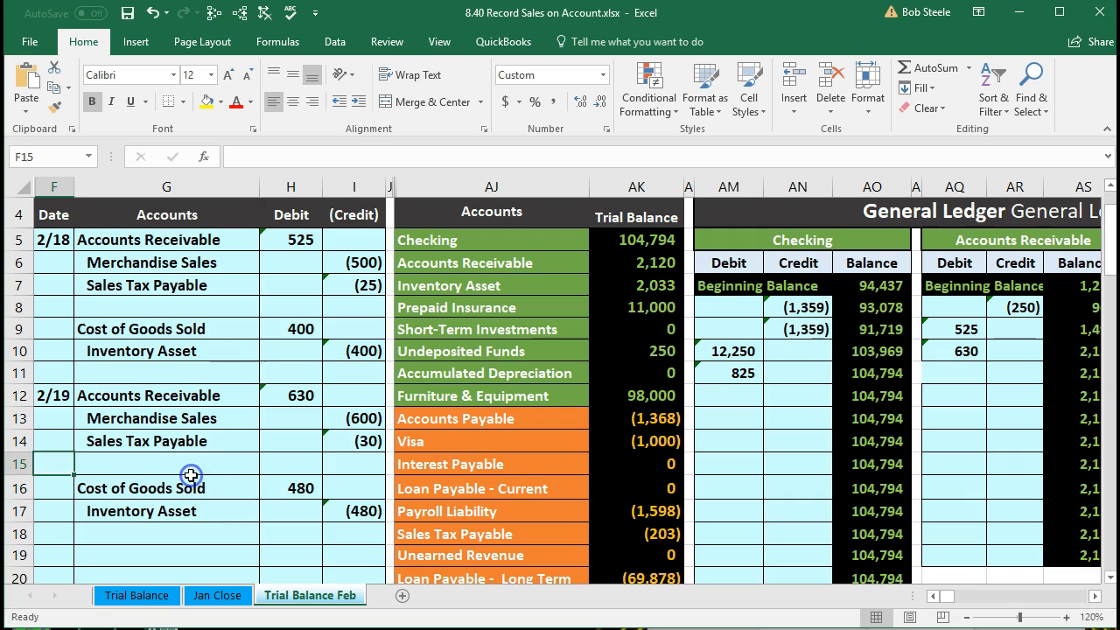
Enter the date 2/20 in F19 for a new general journal entry below the 2/19 entry.
scroll(187, 475, "down", 1)
left_click(64, 475)
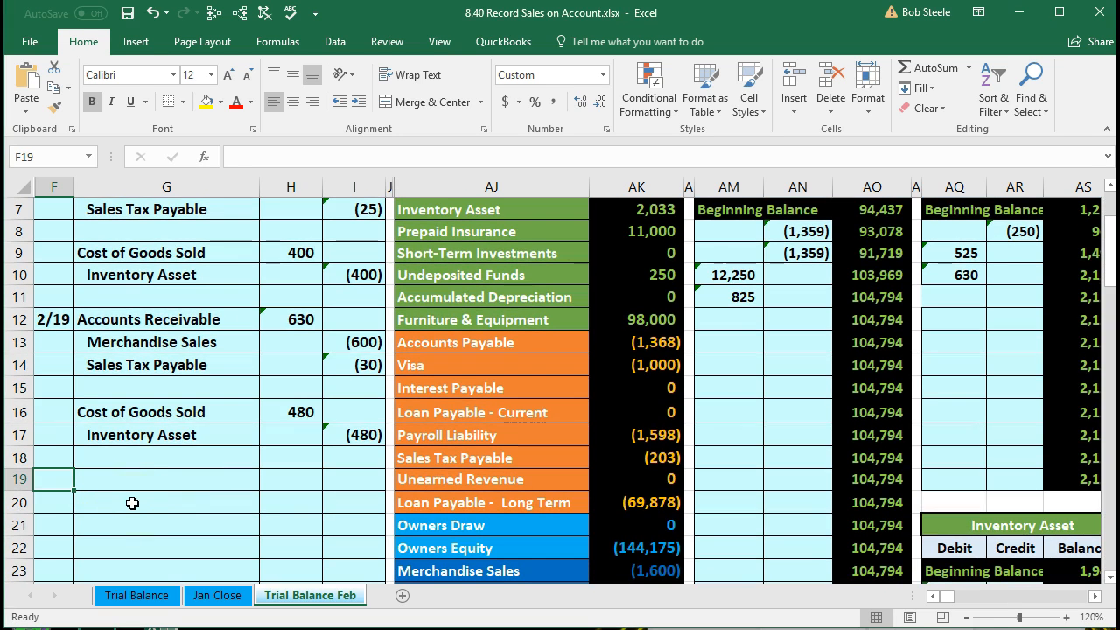
type("2/20")
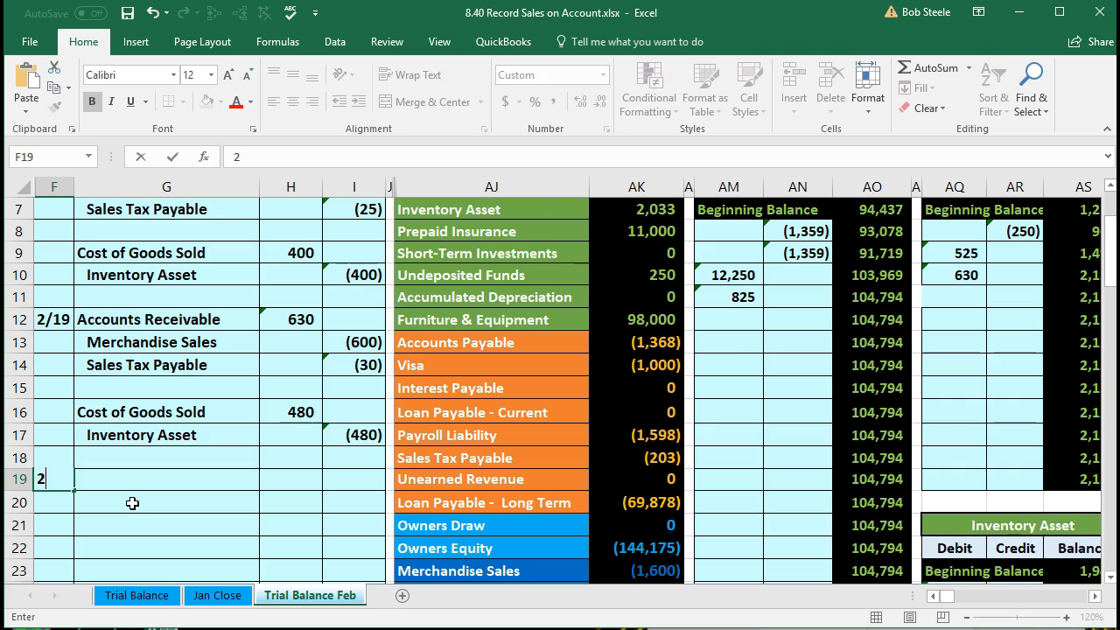
key("Return")
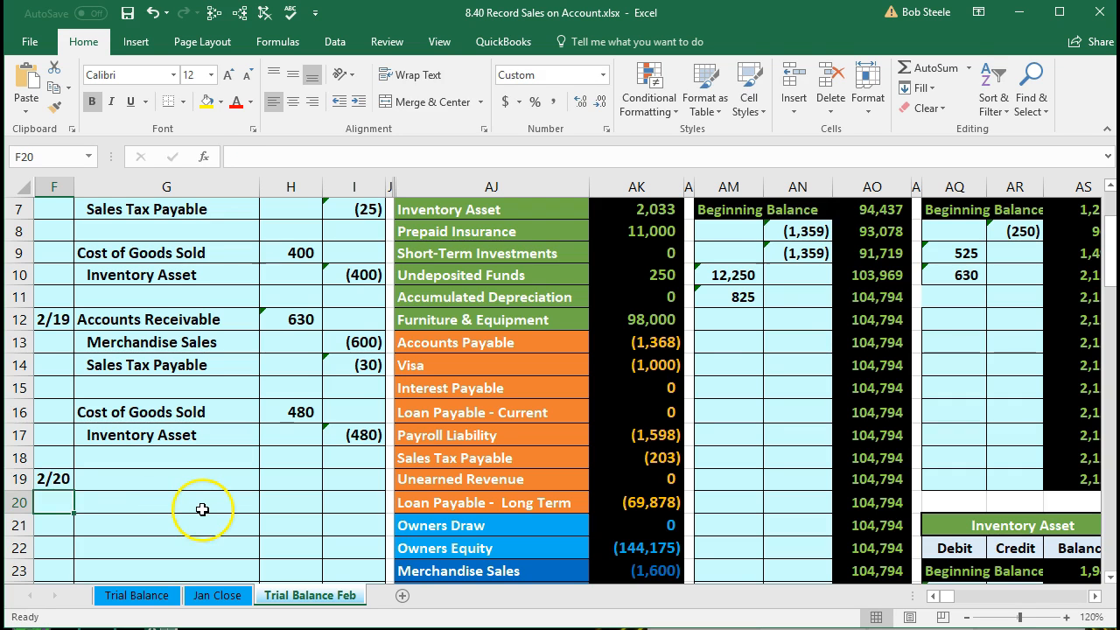
Select the account names of the 2/19 journal entry in G12:G17.
scroll(200, 508, "up", 1)
left_click_drag(191, 396, 250, 502)
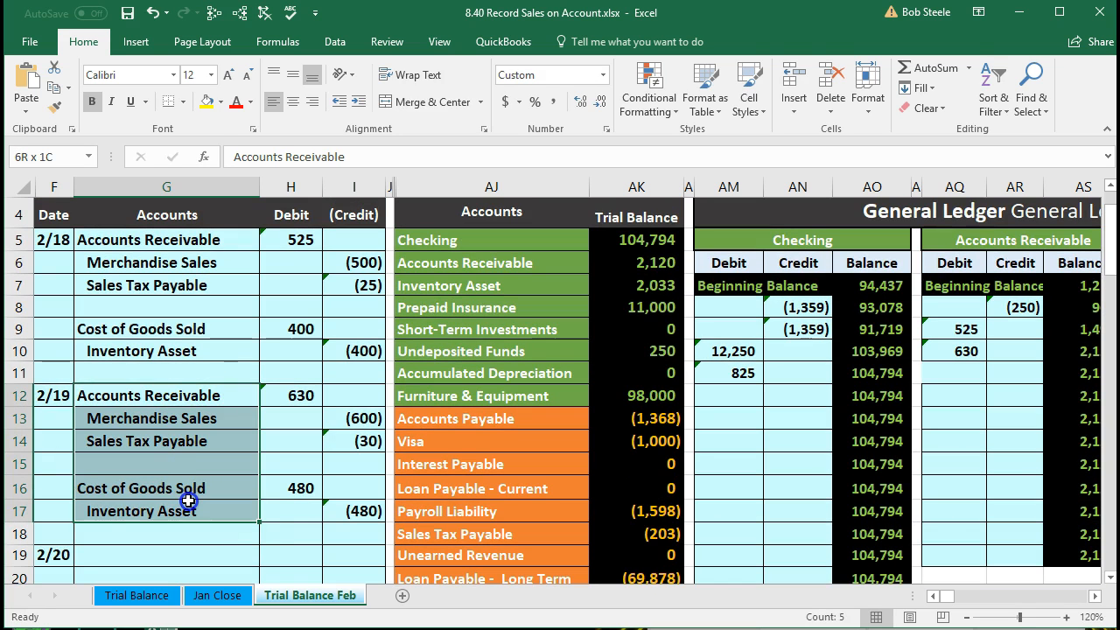
left_click(225, 403)
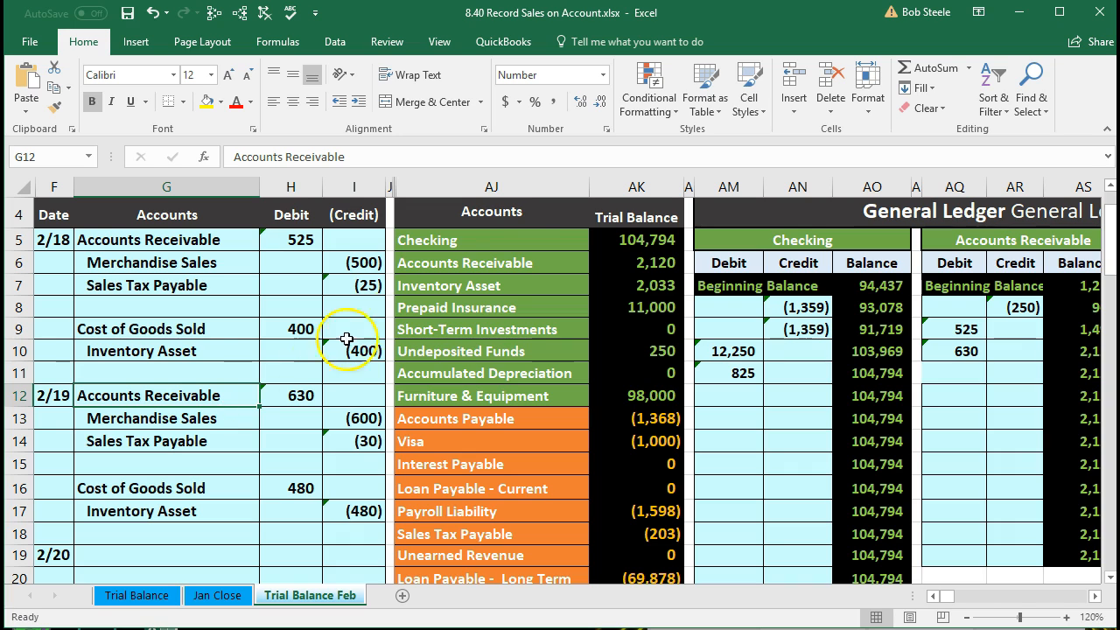
left_click_drag(513, 240, 617, 241)
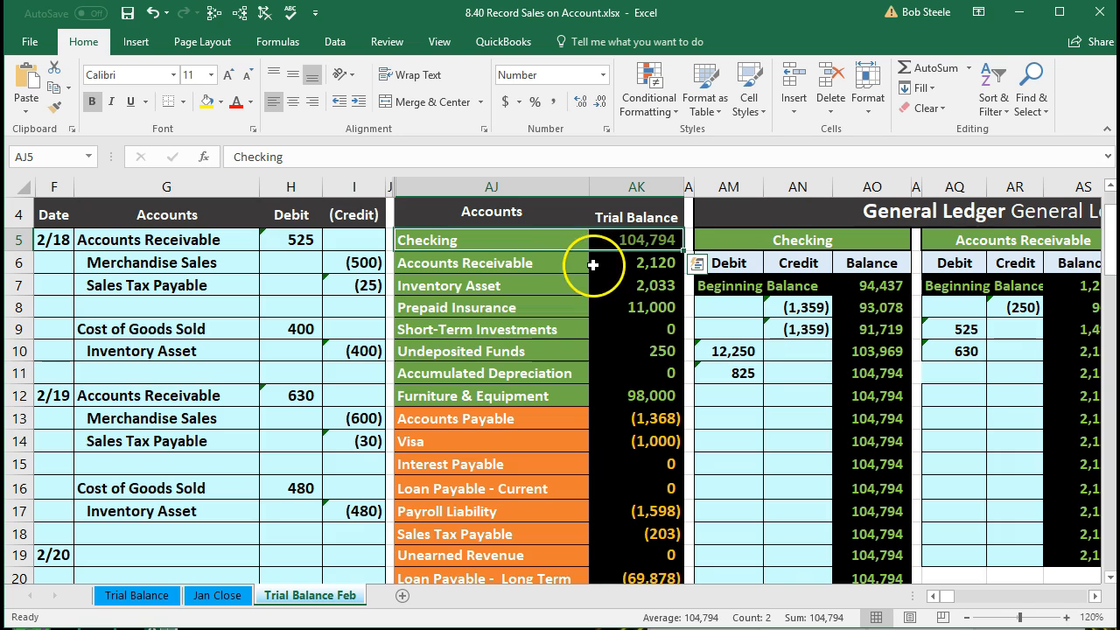
left_click(560, 263)
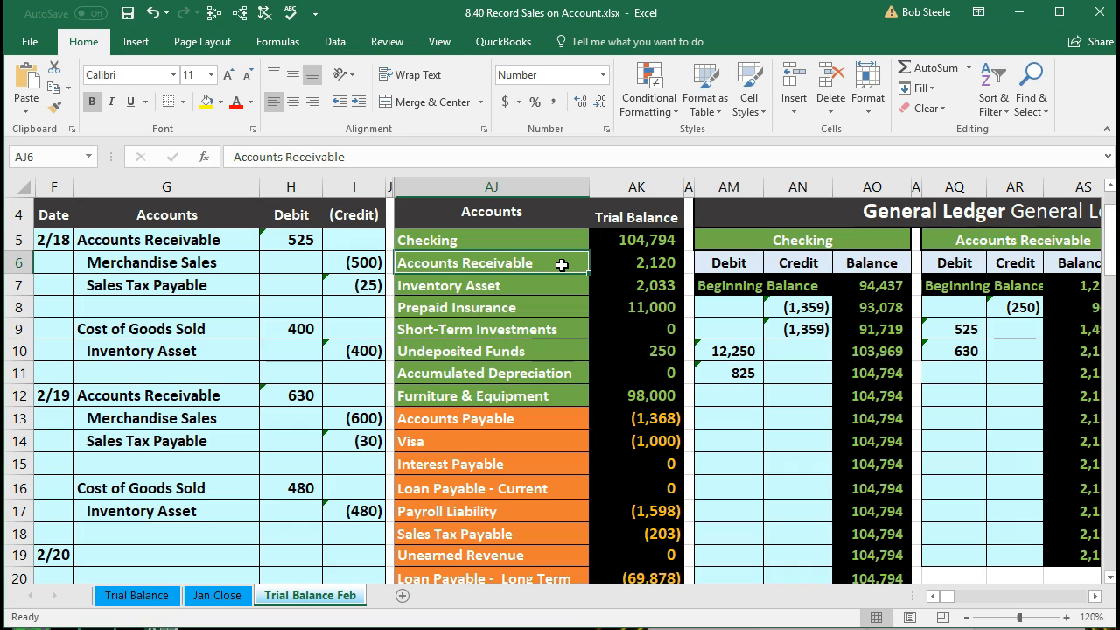
left_click(617, 263)
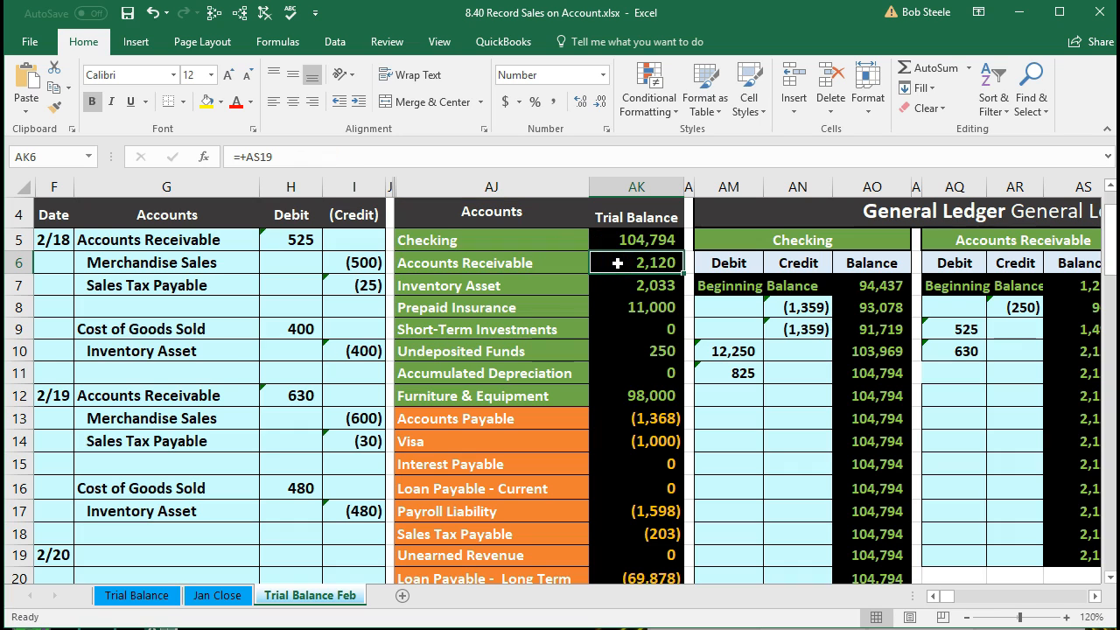
Copy the Accounts Receivable account name from the trial balance into G19 of the 2/20 journal entry, pasting values only.
left_click(569, 264)
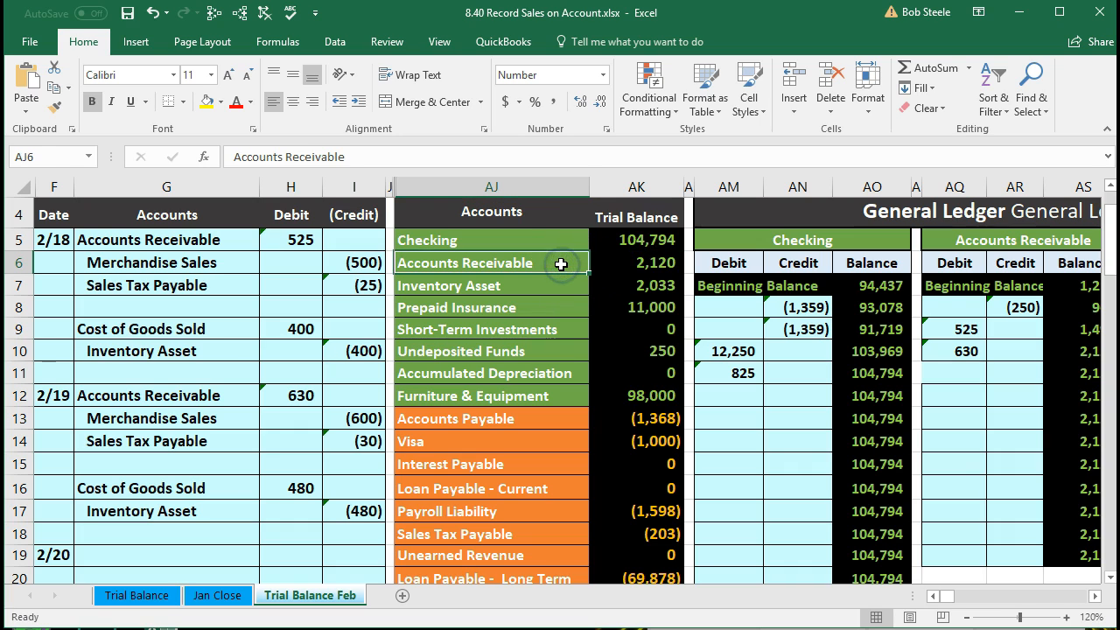
right_click(560, 264)
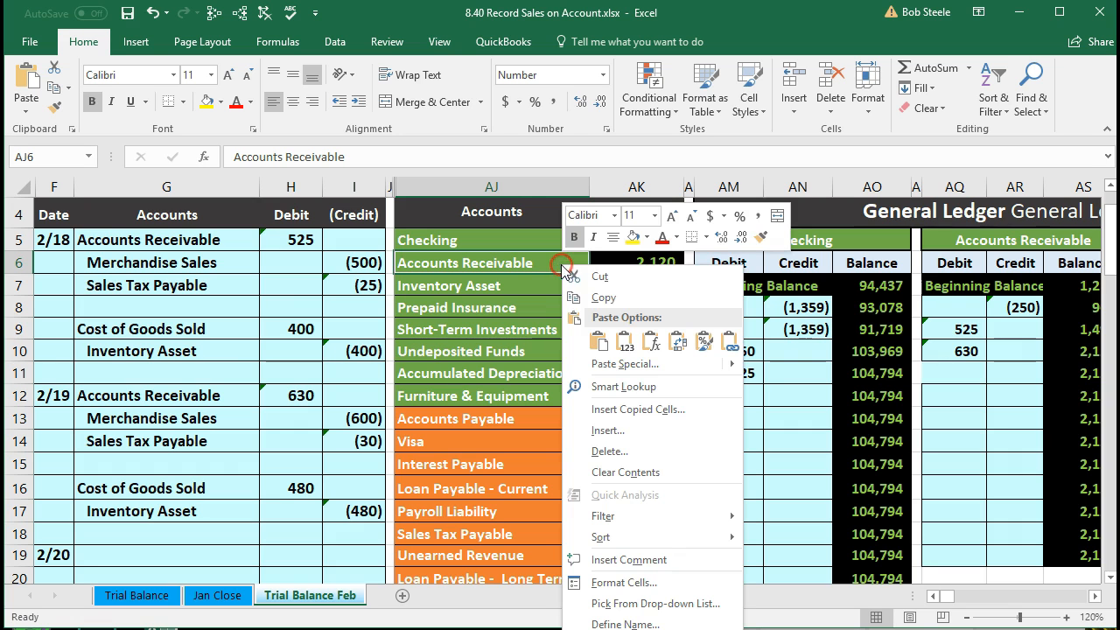
left_click(604, 300)
scroll(370, 402, "down", 1)
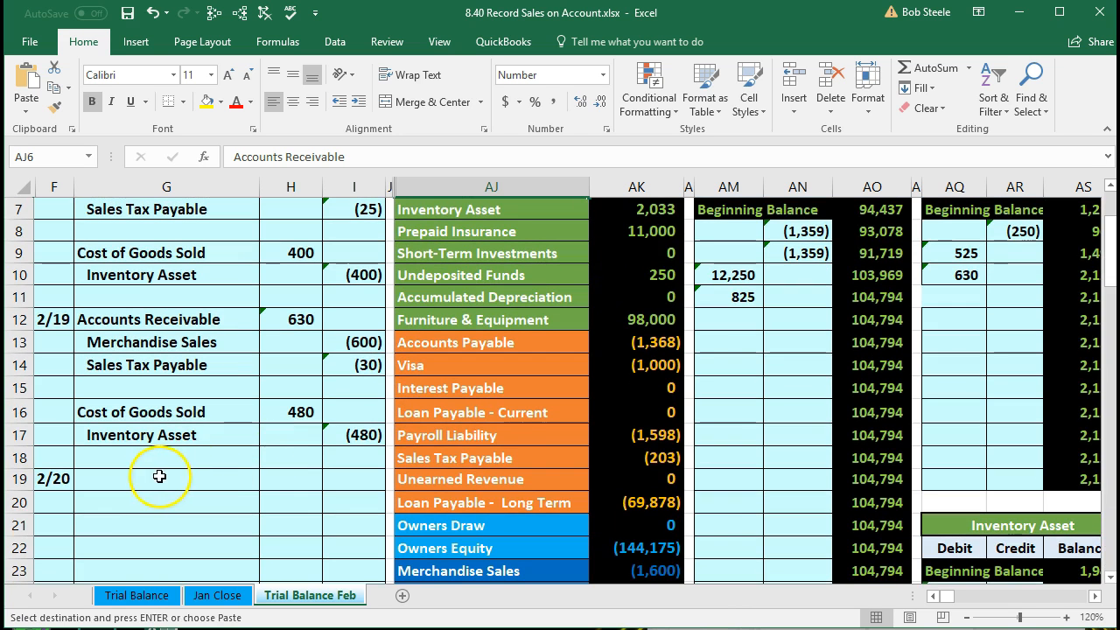
left_click(154, 476)
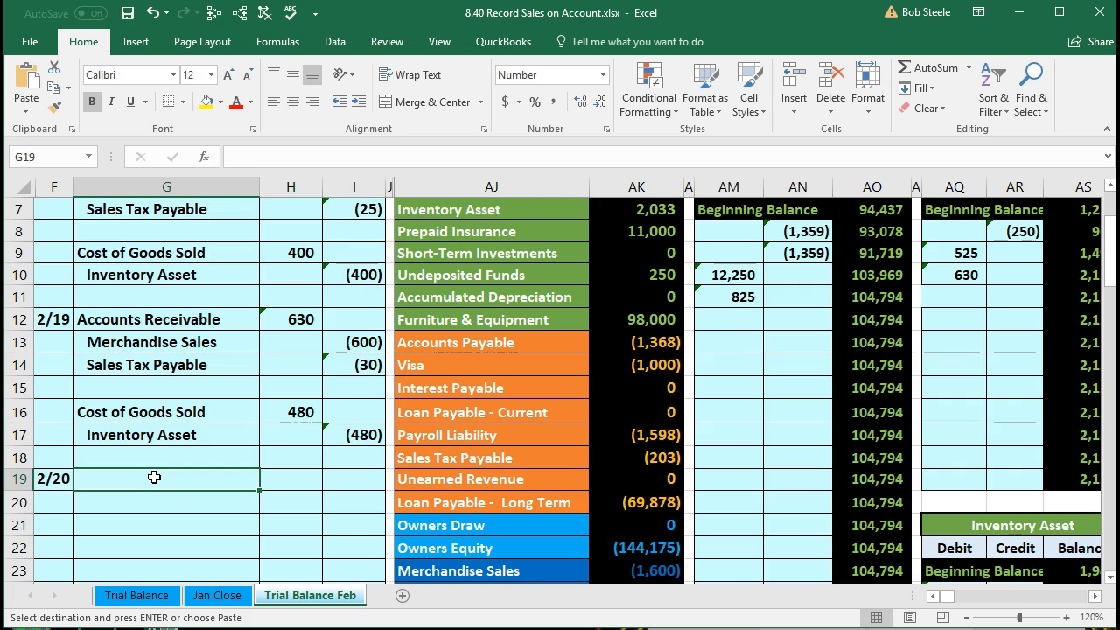
right_click(154, 477)
left_click(219, 181)
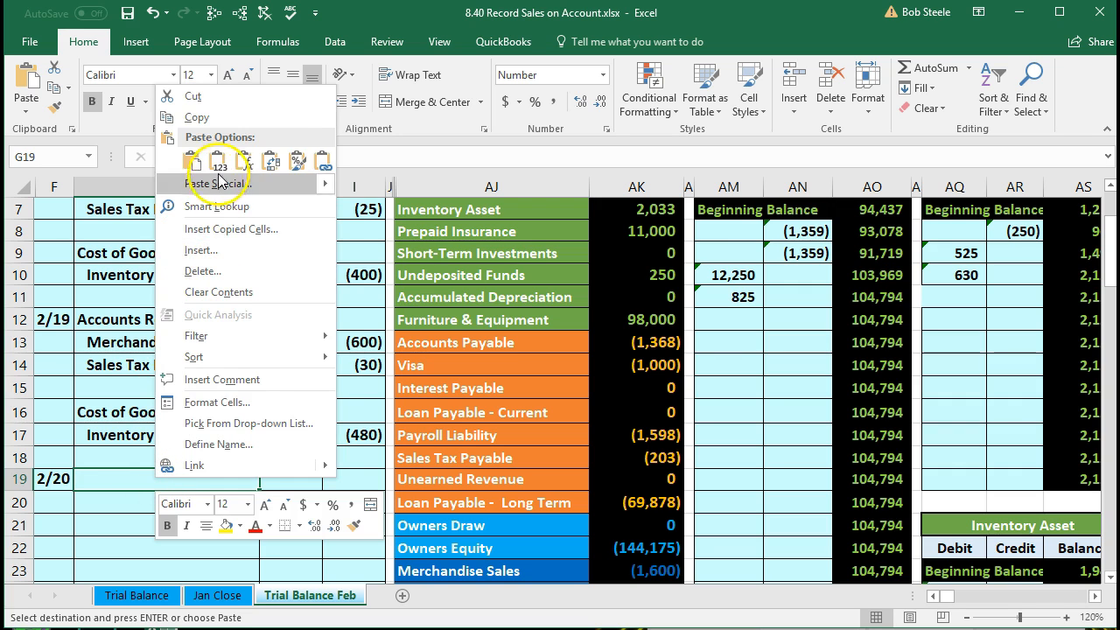
left_click(218, 159)
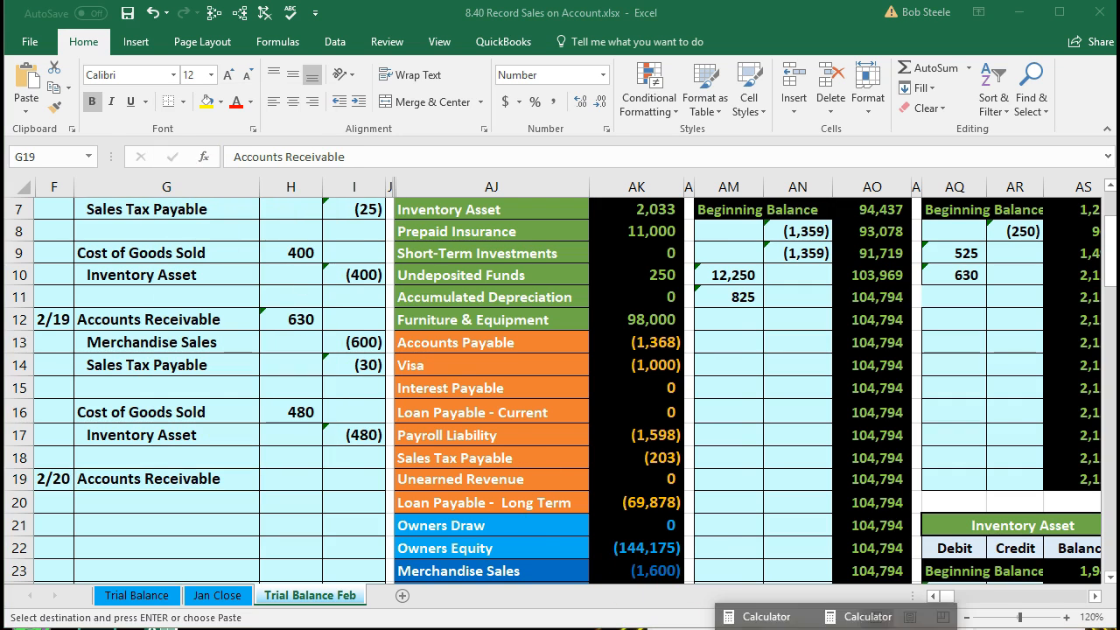
Switch to Calculator and work out 400 × 0.05 for the sales tax, adding 400 to the result.
left_click(758, 616)
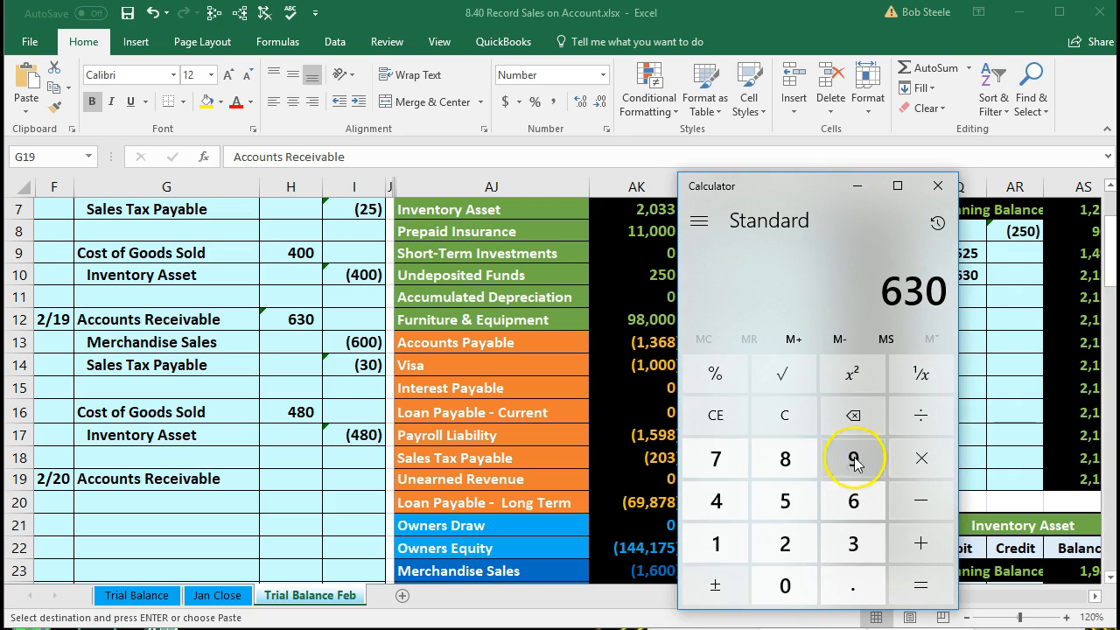
left_click(789, 428)
type("400")
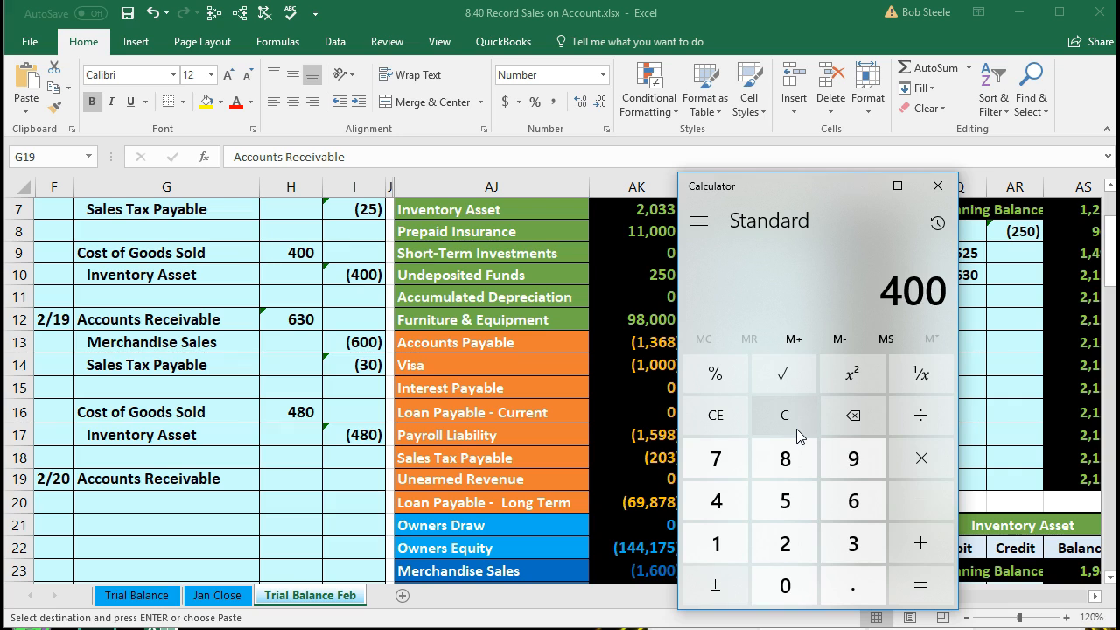
type(" × 0.05")
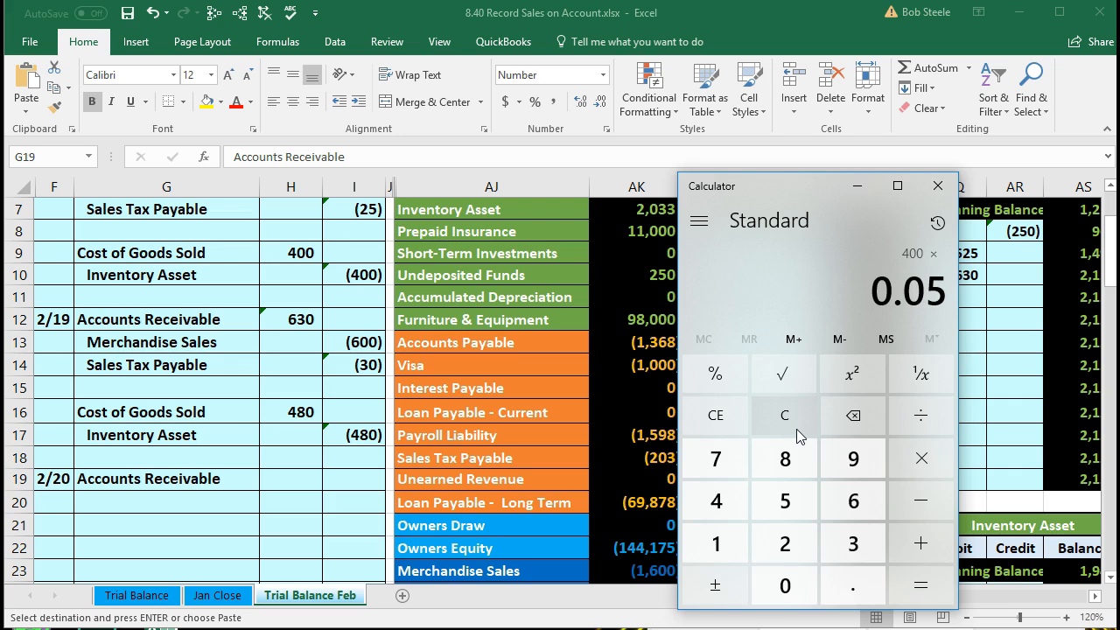
key("Return")
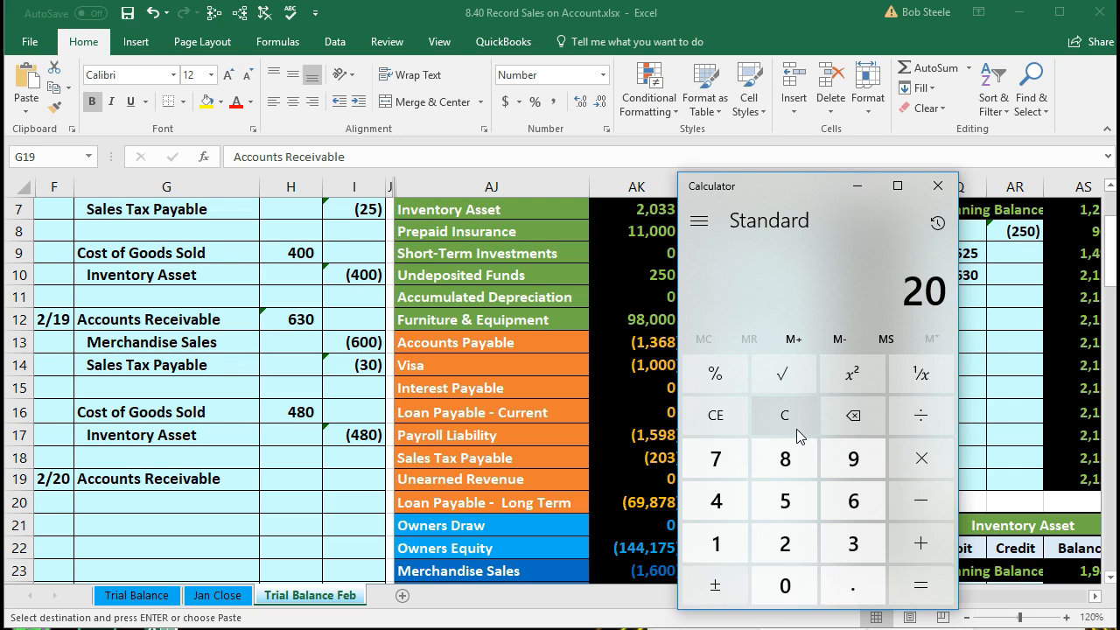
type("400")
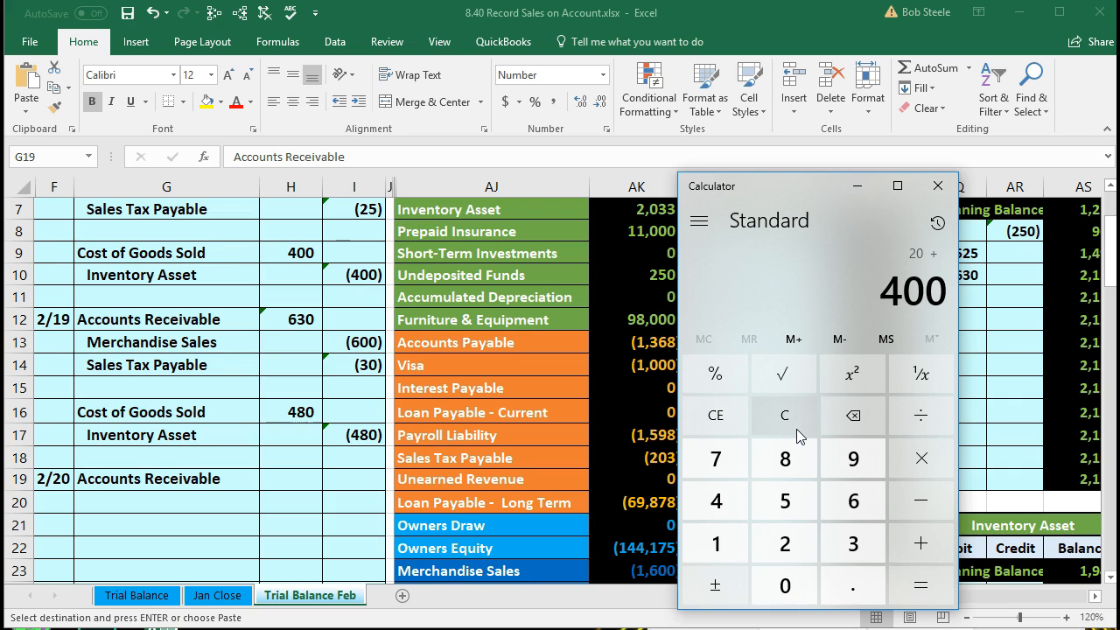
key("Return")
Clear the calculation and work out the taxed sale total directly as 400 × 1.05.
left_click(796, 429)
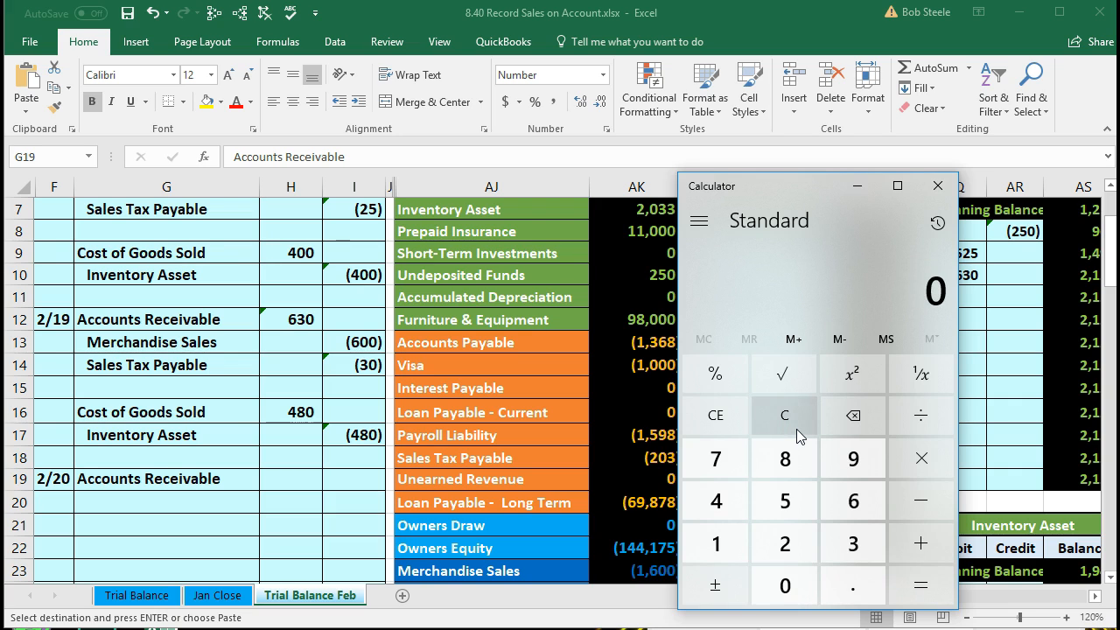
type("400")
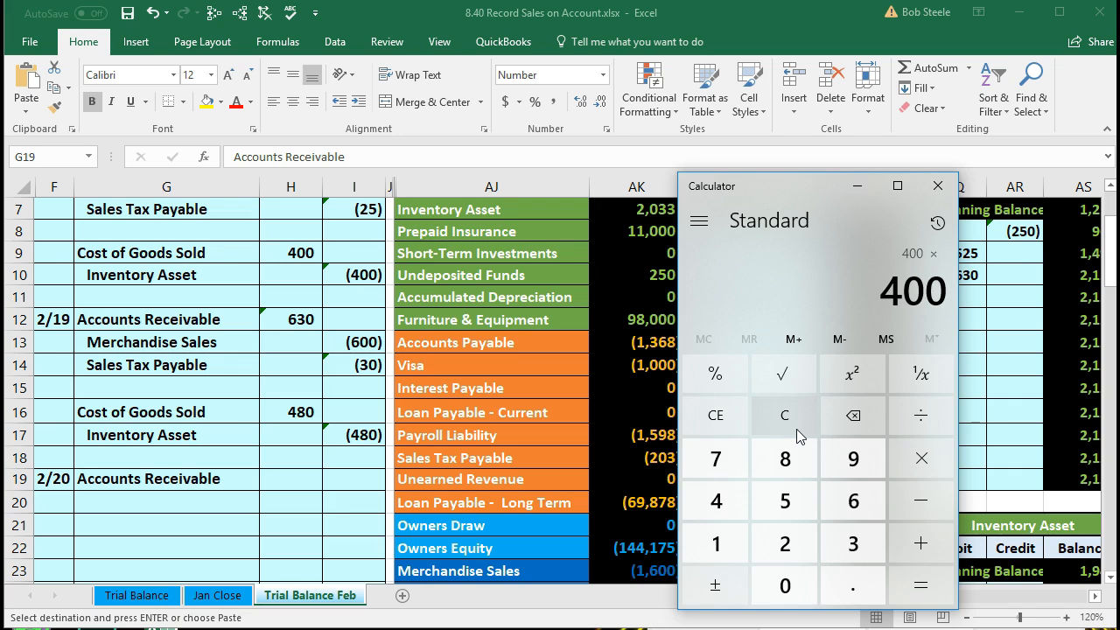
type("1.05")
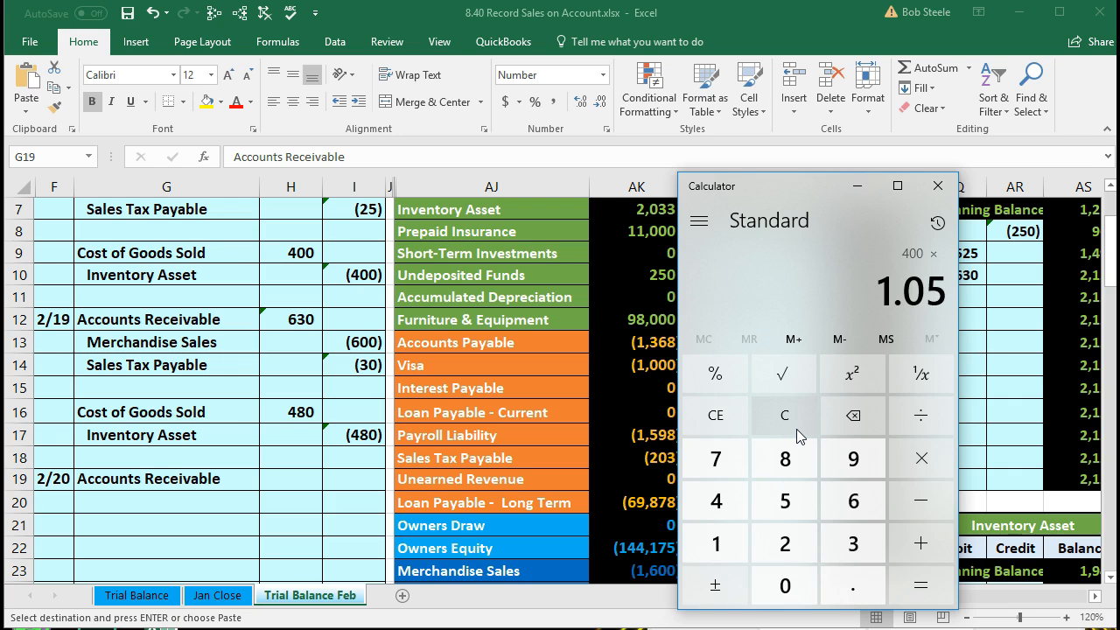
key("Return")
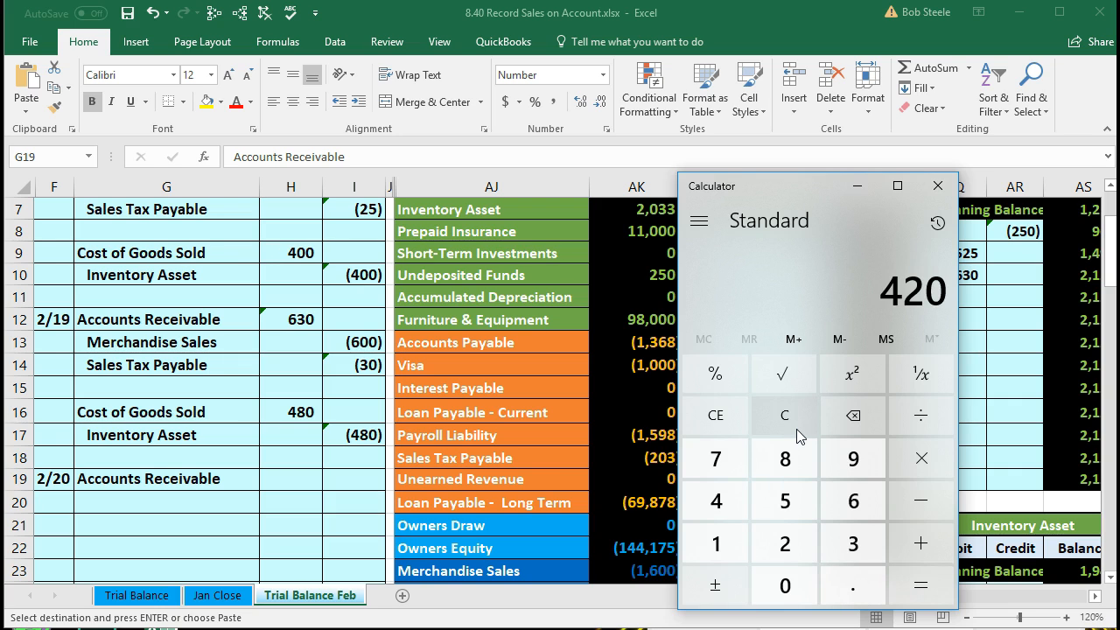
Switch back to Excel and enter the Accounts Receivable debit in H19 as the formula =400*1.05.
left_click(270, 478)
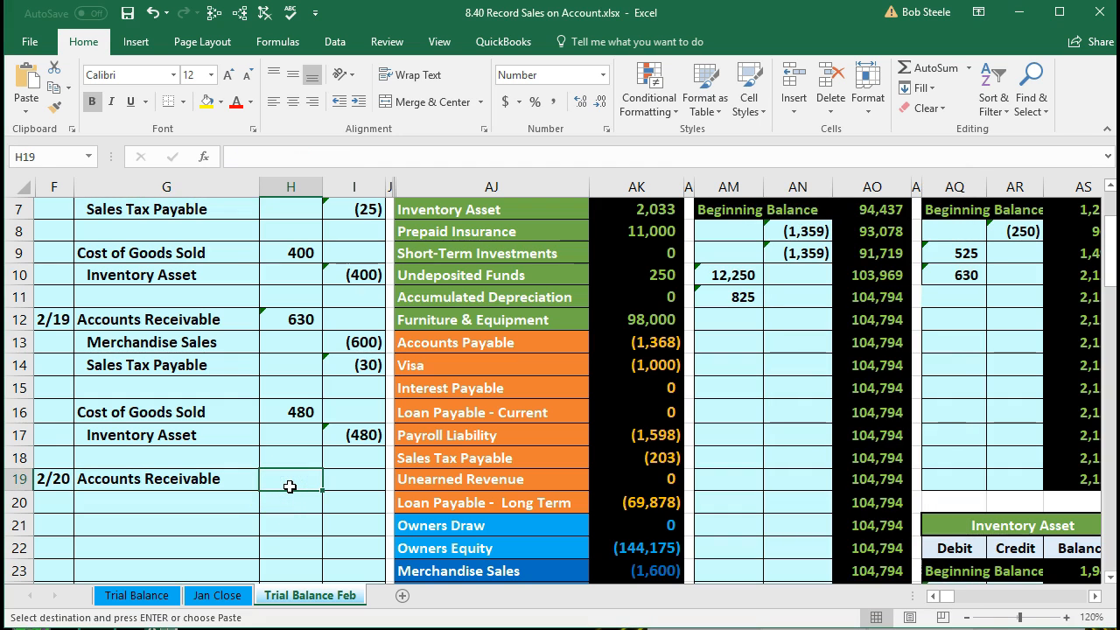
type("=400*1.05")
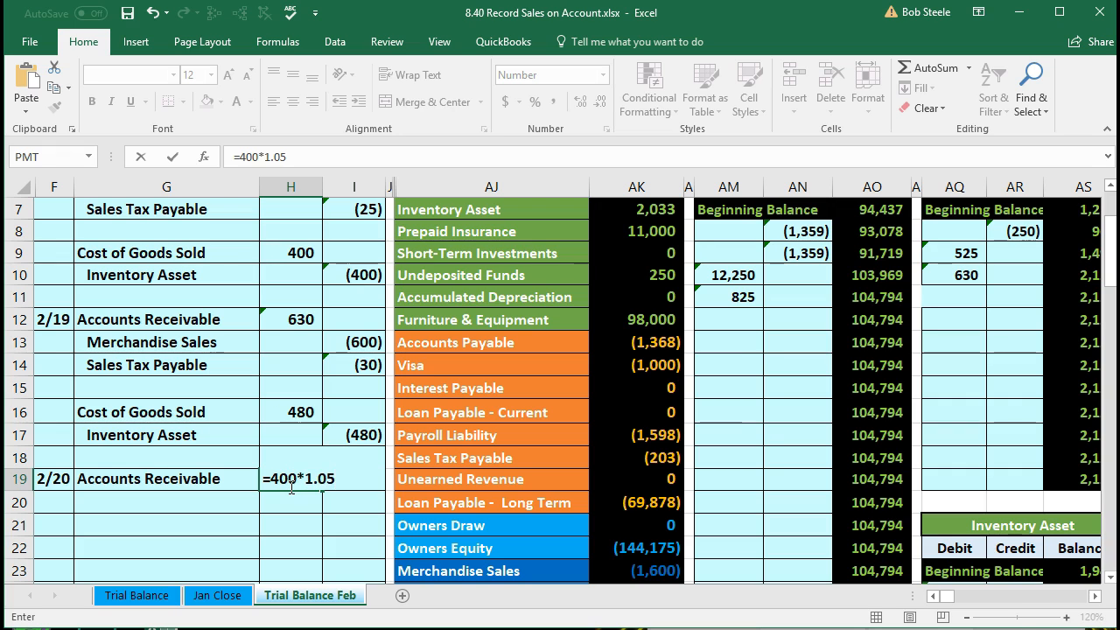
key("Return")
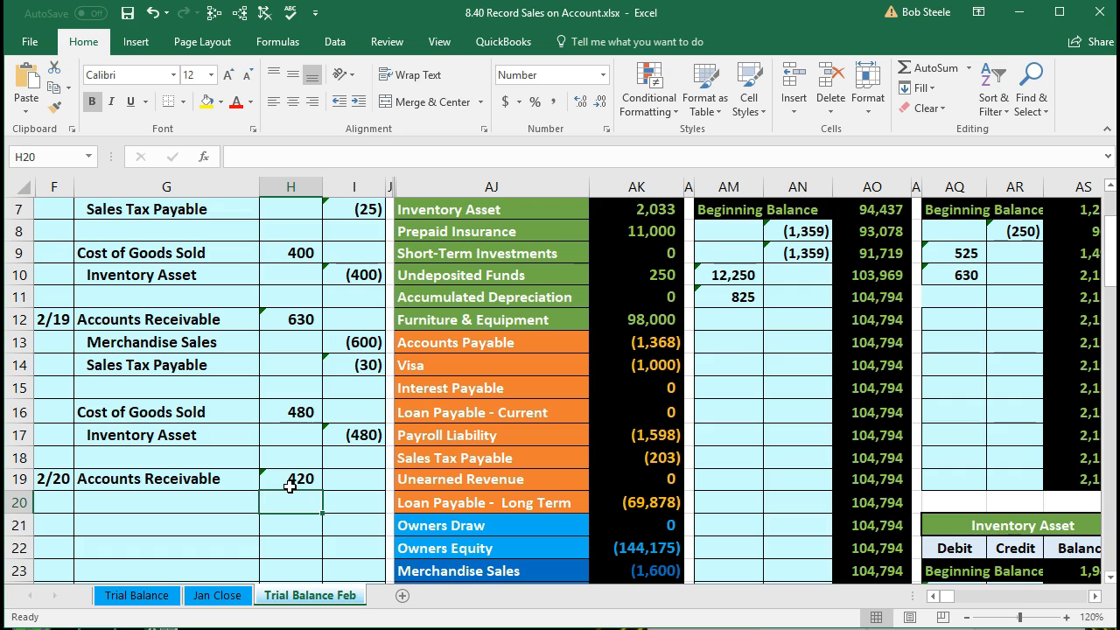
Copy the Merchandise Sales account name from the trial balance into G20 as values only and indent it one level.
left_click(231, 504)
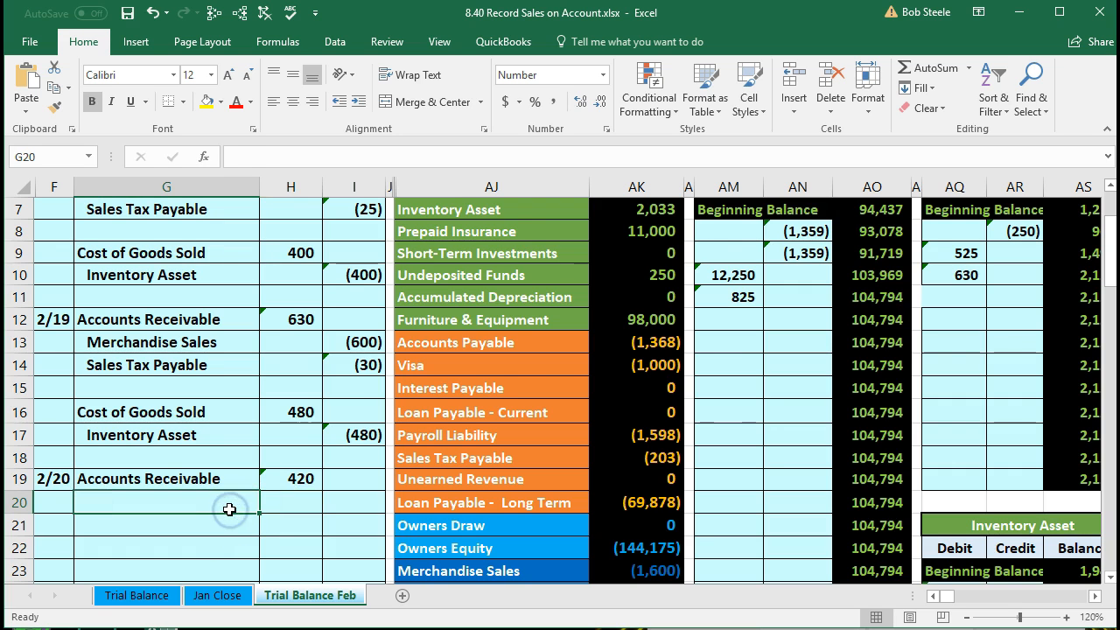
scroll(229, 509, "down", 1)
scroll(229, 509, "down", 1)
left_click(467, 505)
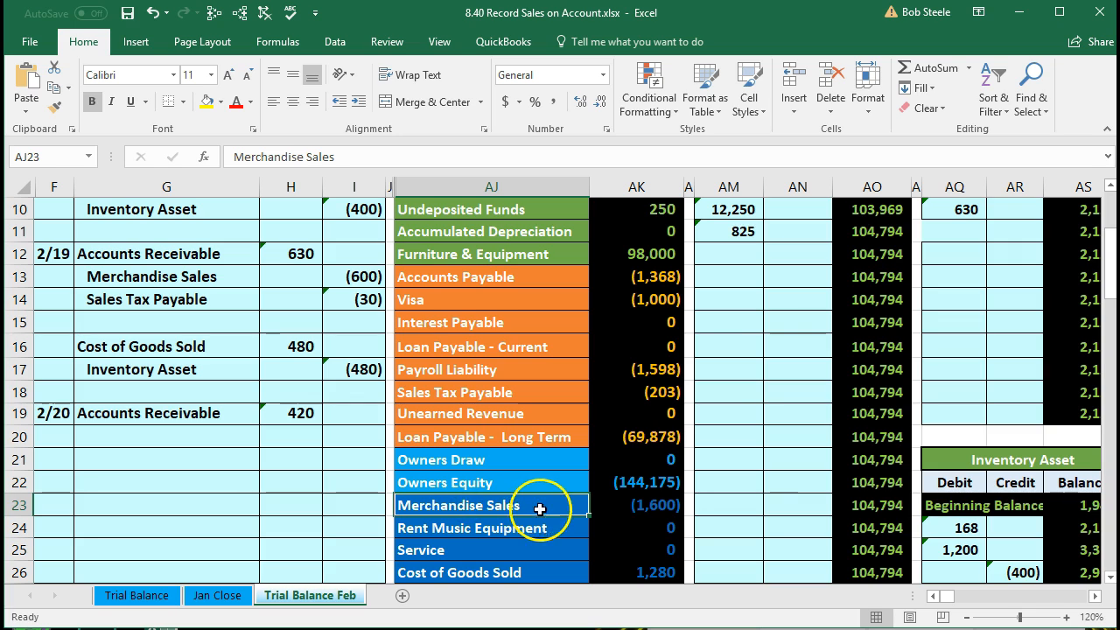
left_click(593, 504)
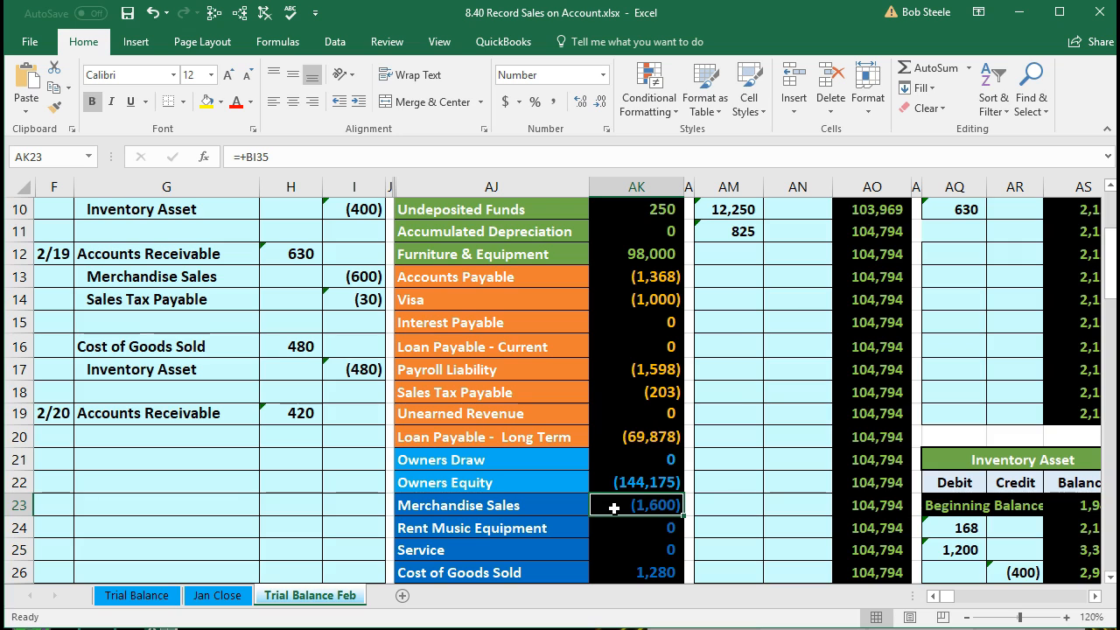
left_click(528, 510)
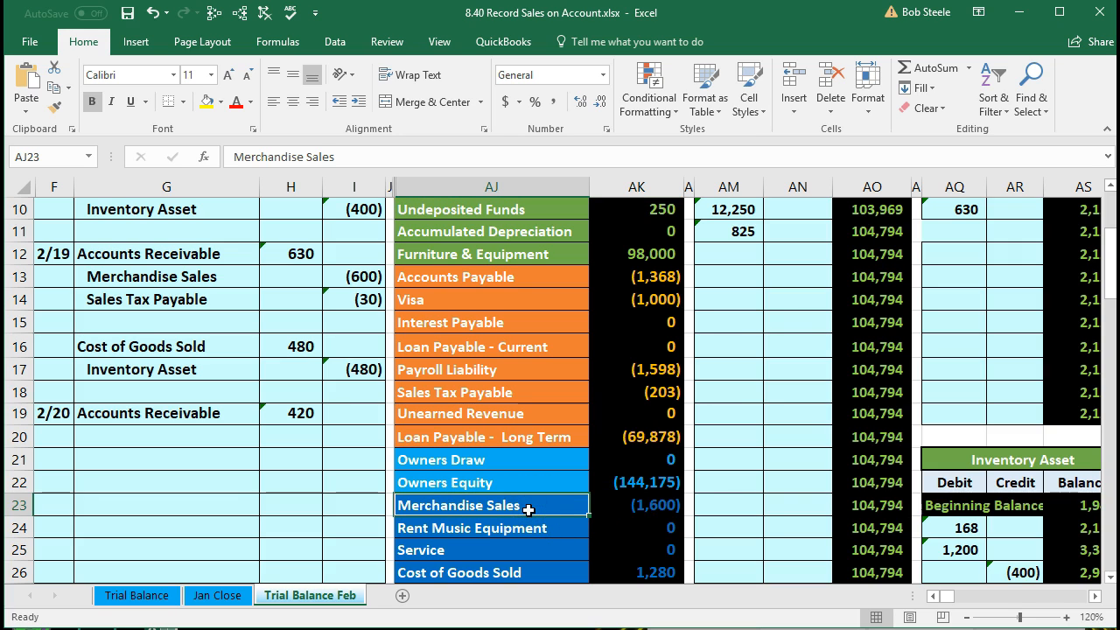
right_click(528, 510)
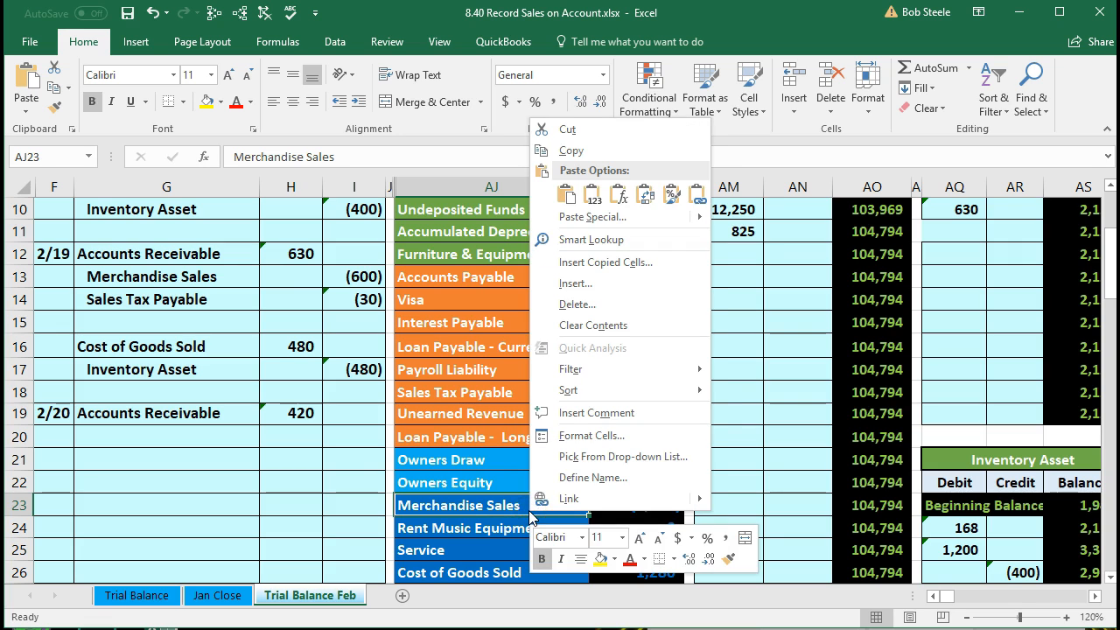
left_click(565, 152)
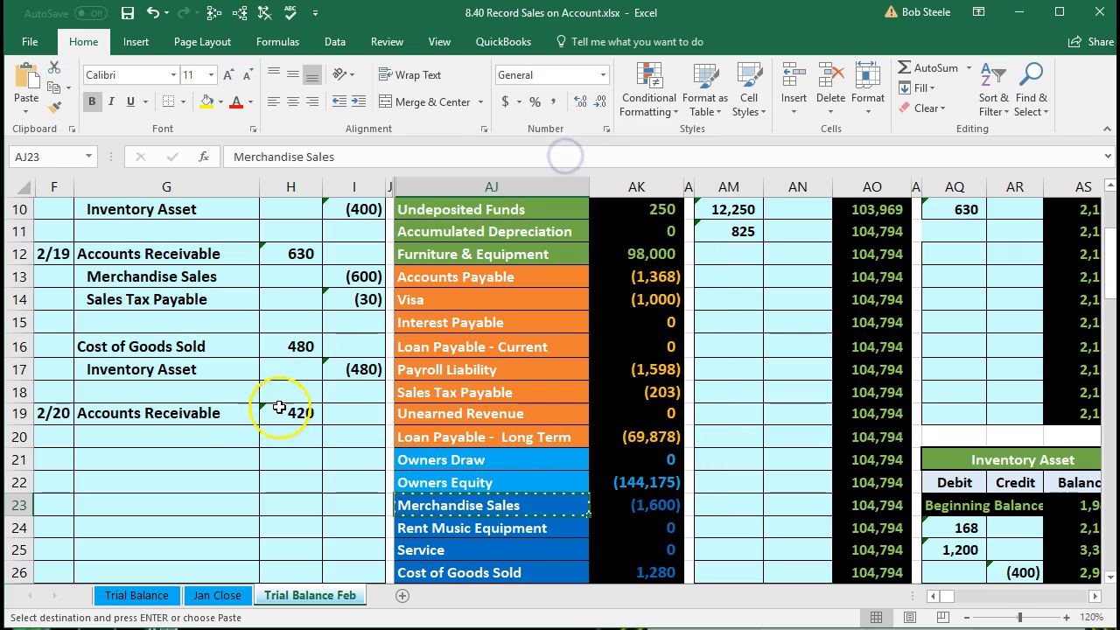
left_click(175, 441)
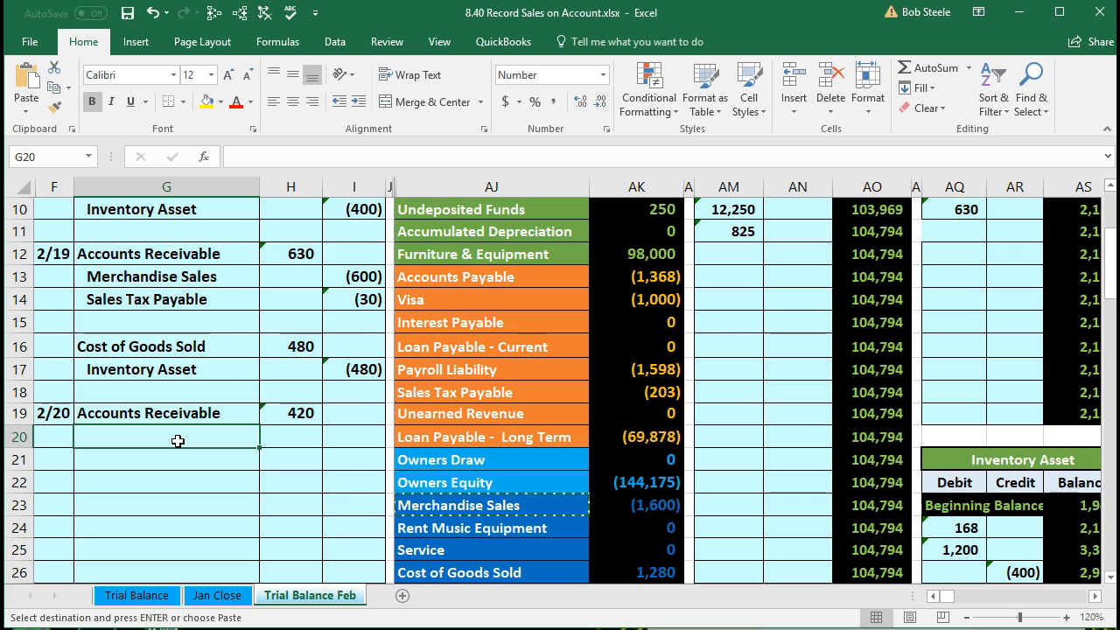
right_click(177, 440)
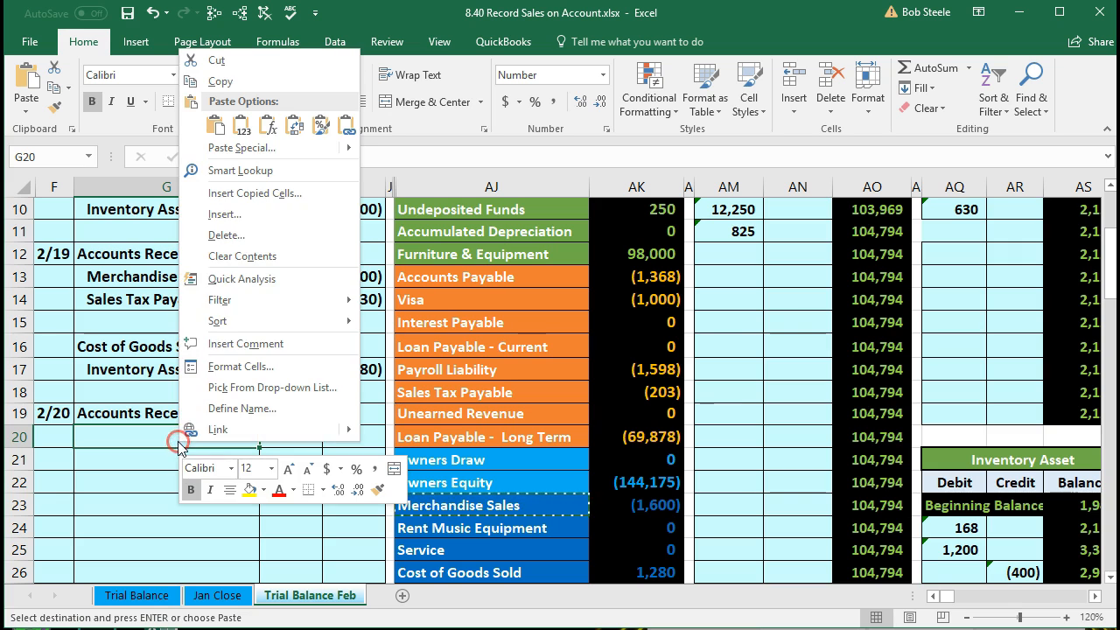
left_click(241, 129)
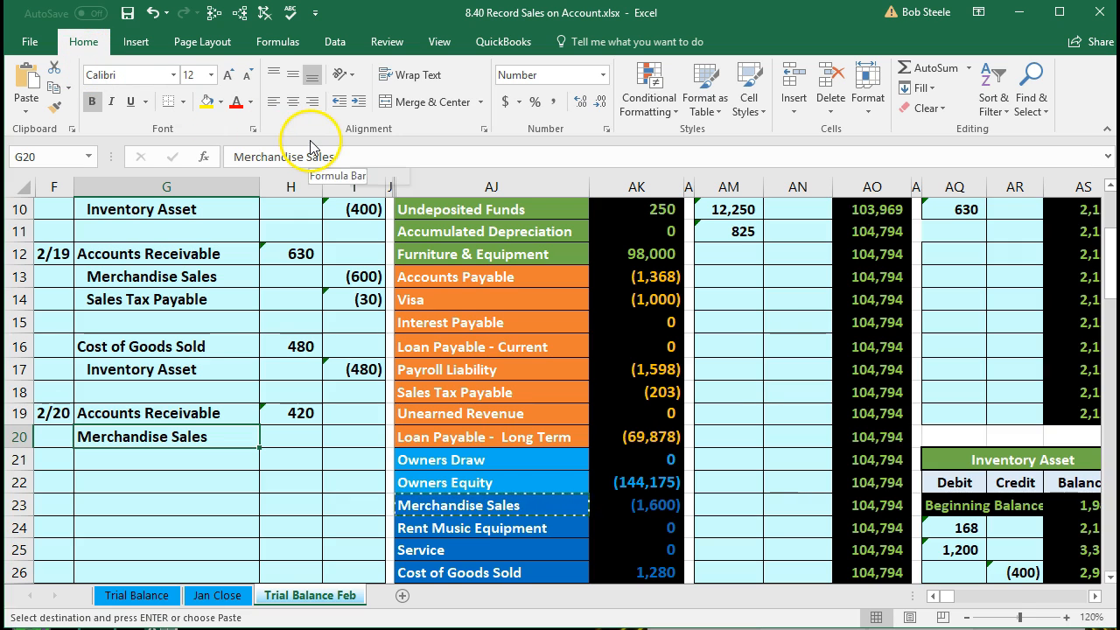
left_click(360, 103)
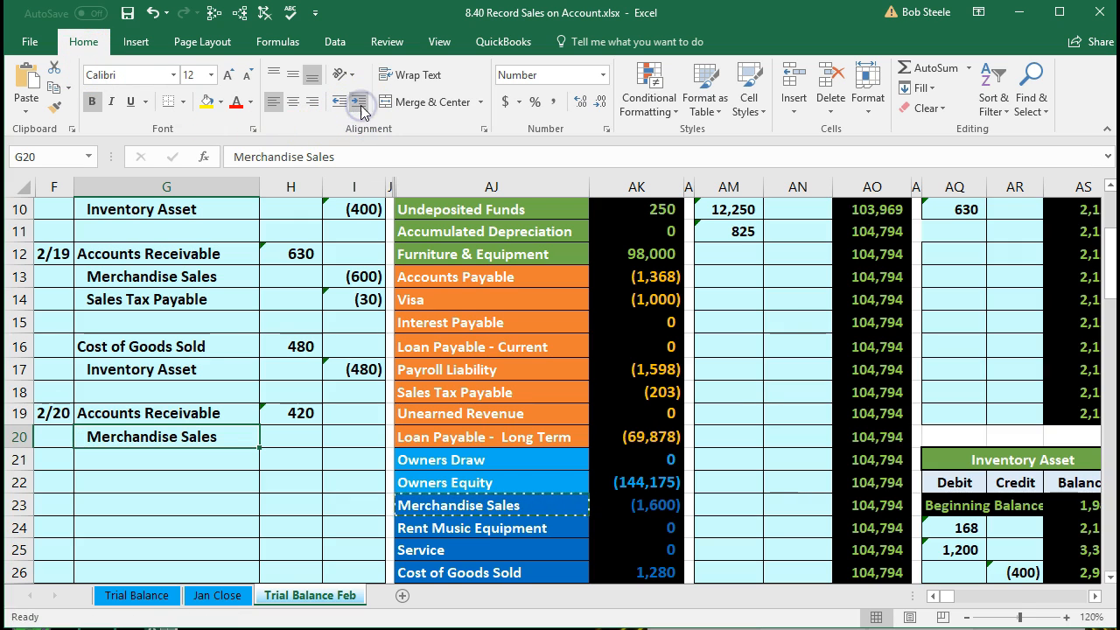
Enter -400 in I20 as the Merchandise Sales credit.
left_click(357, 432)
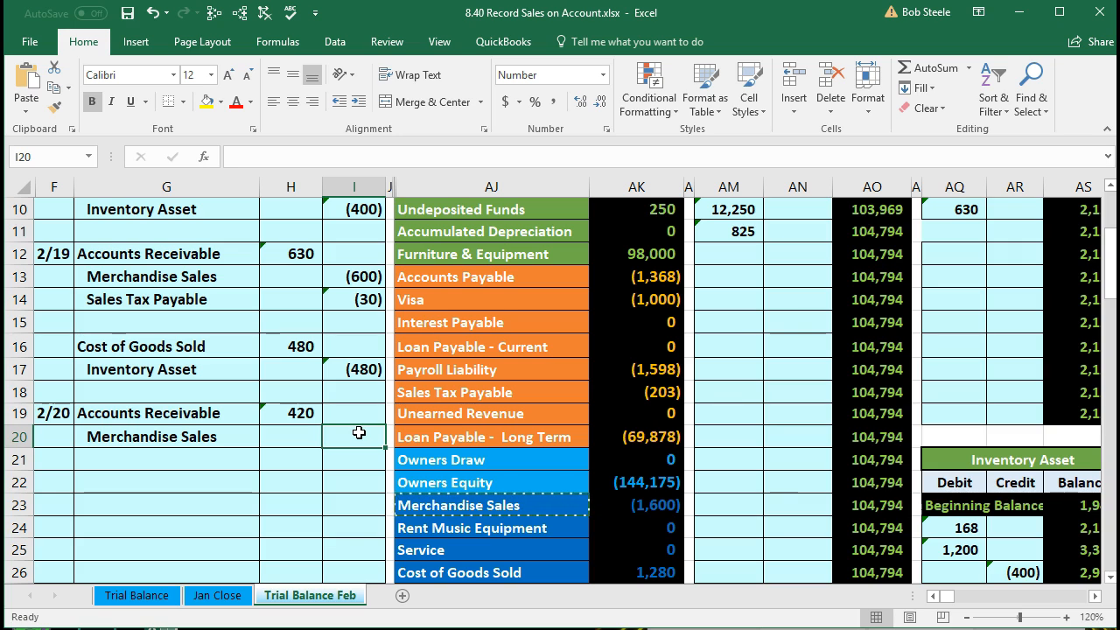
type("-")
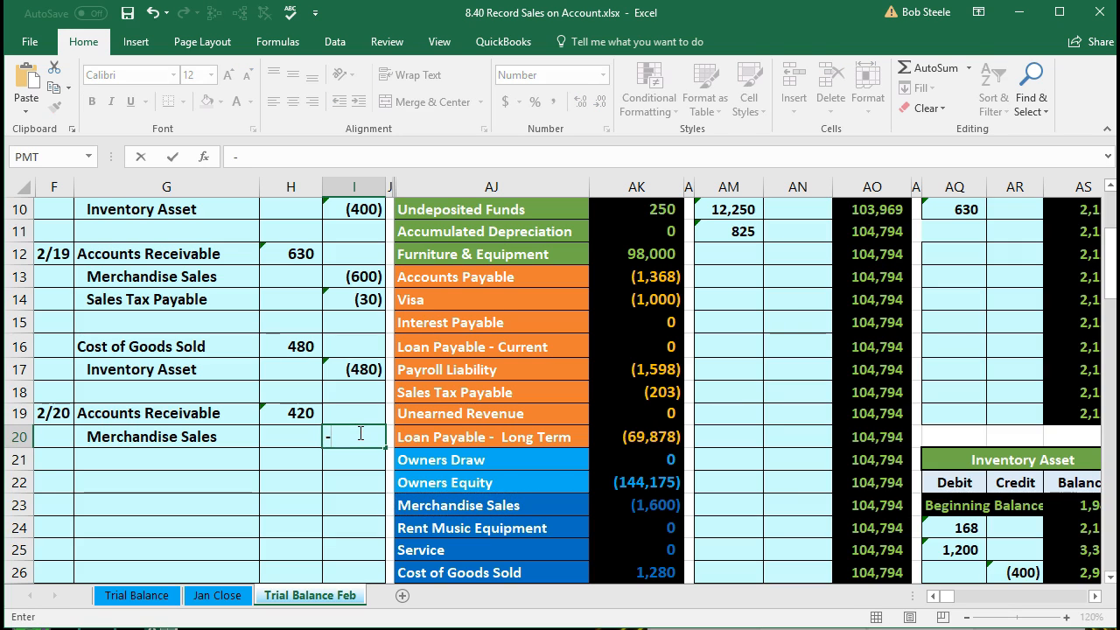
type("400")
key("Return")
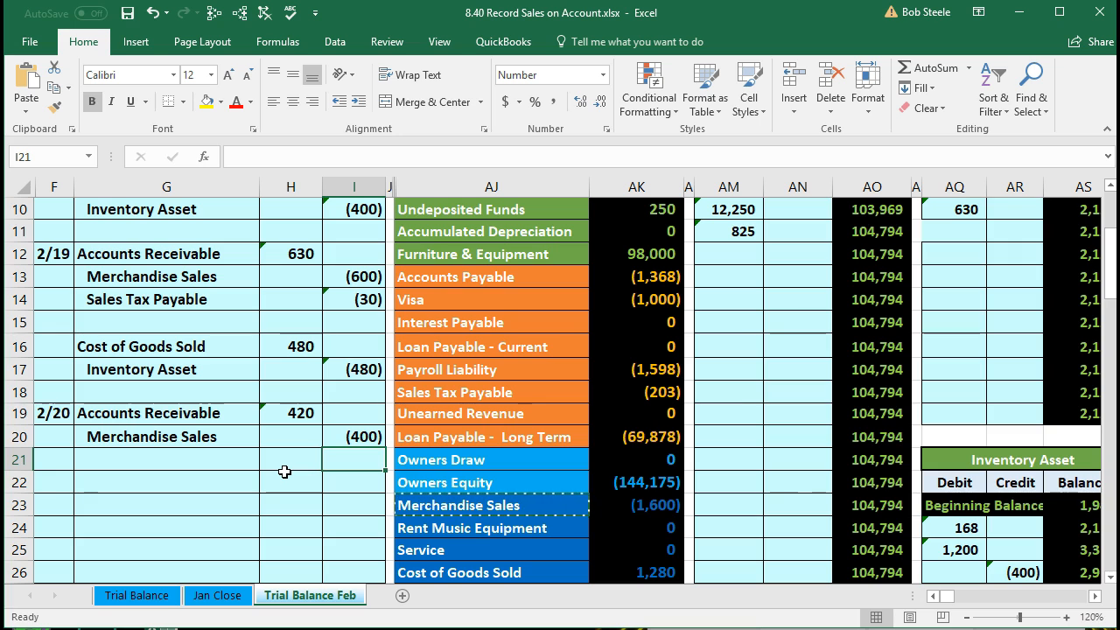
Enter the sales tax credit in I21 as the balancing formula =-SUM(H19:I20).
type("-sum")
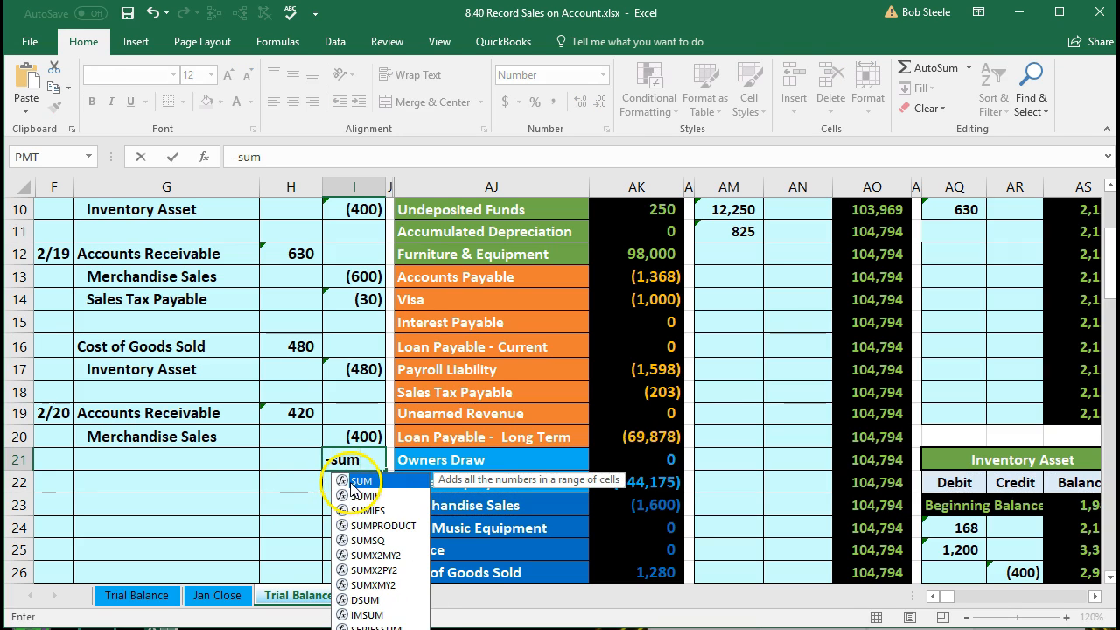
double_click(351, 482)
left_click_drag(297, 415, 349, 429)
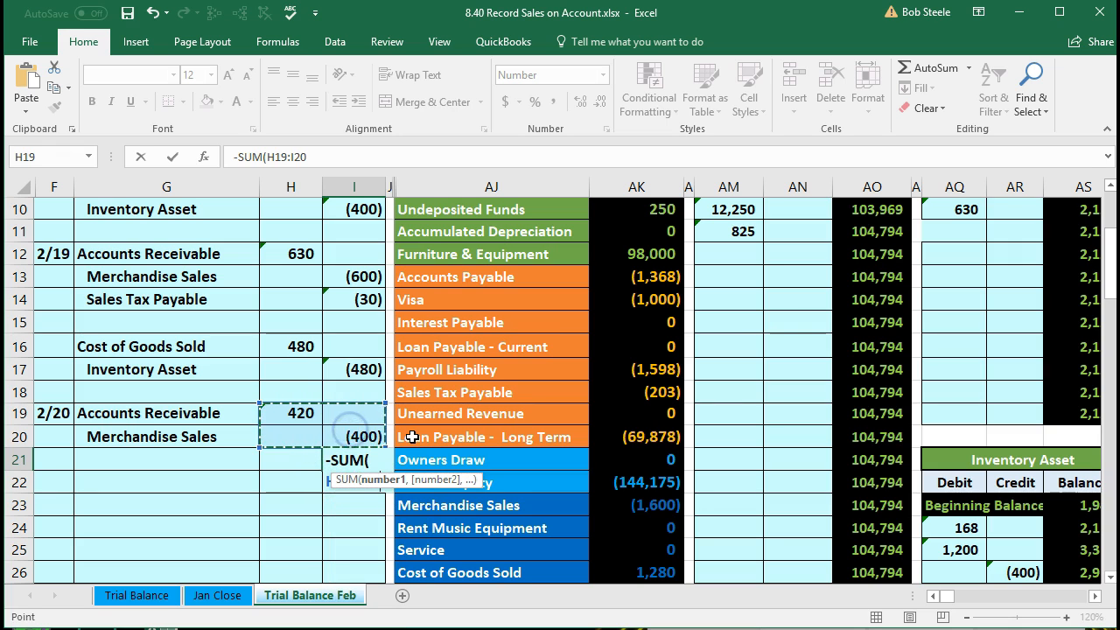
key("Return")
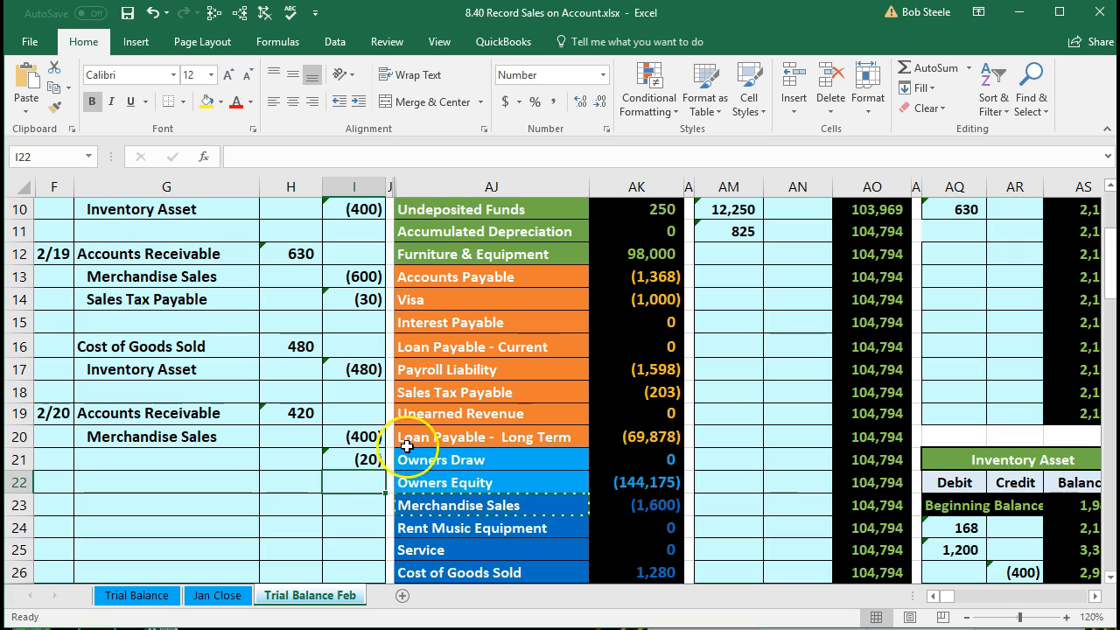
left_click(367, 462)
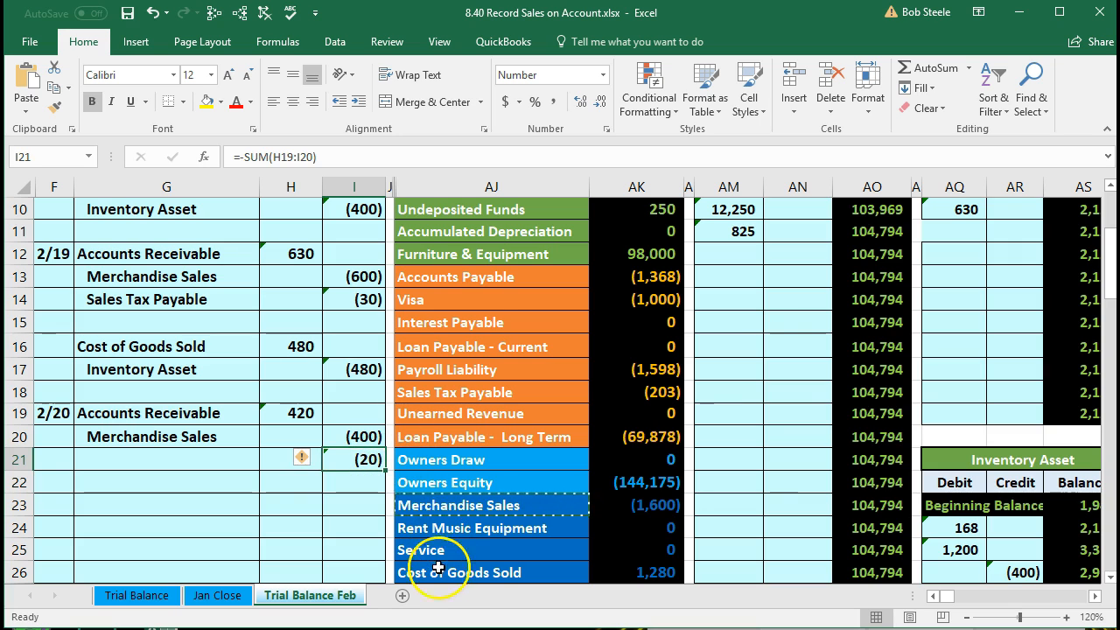
Copy the Sales Tax Payable account name from the trial balance into G21 as values only and indent it one level.
left_click(533, 393)
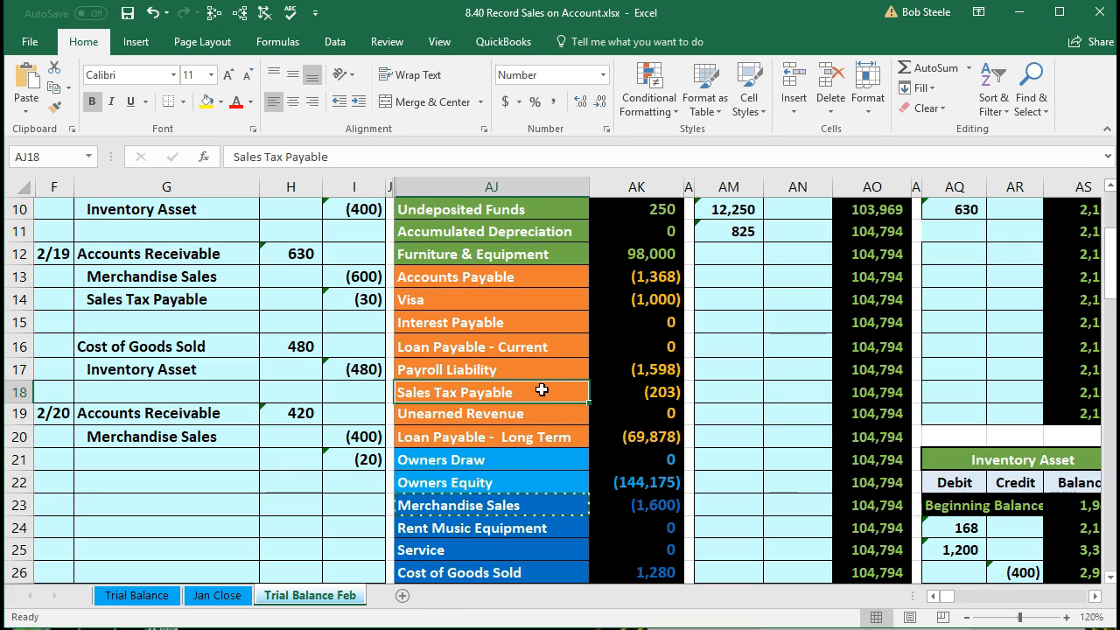
right_click(541, 391)
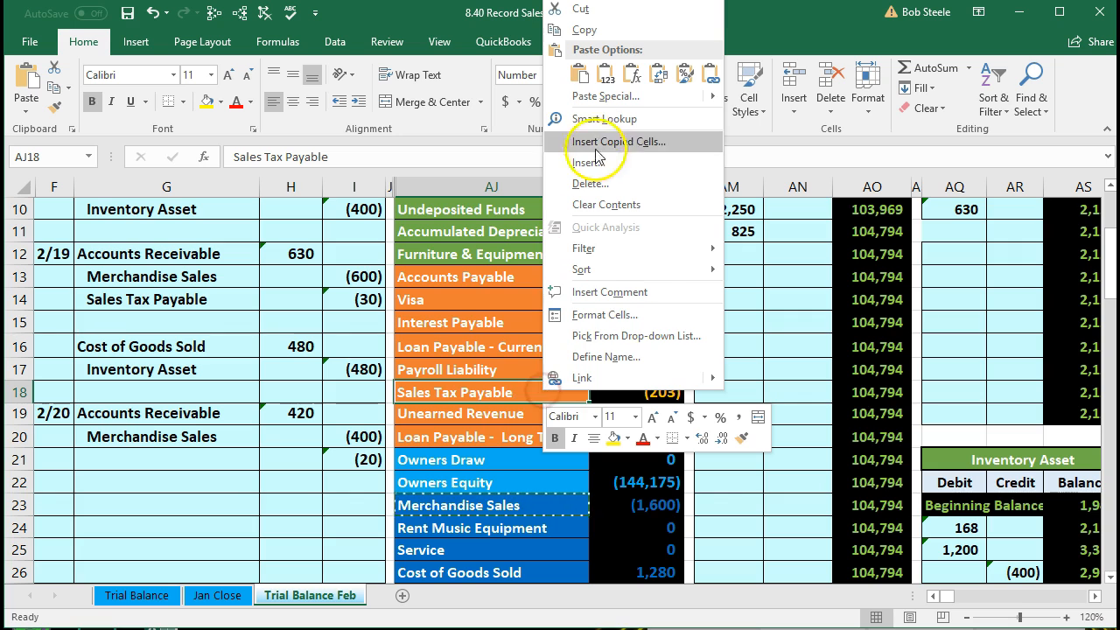
left_click(584, 30)
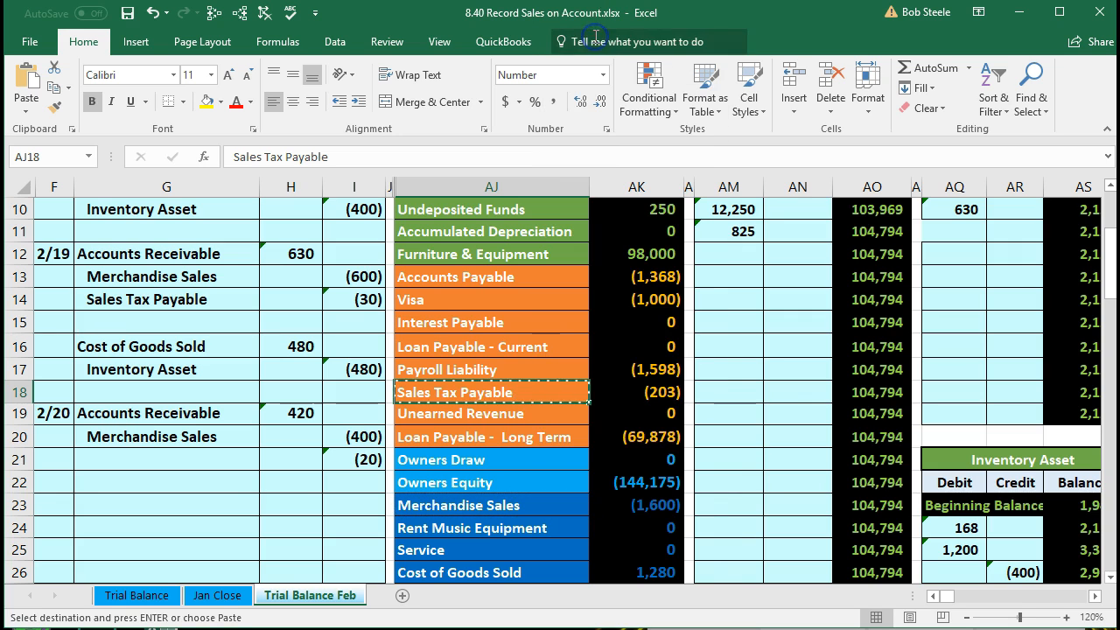
left_click(190, 460)
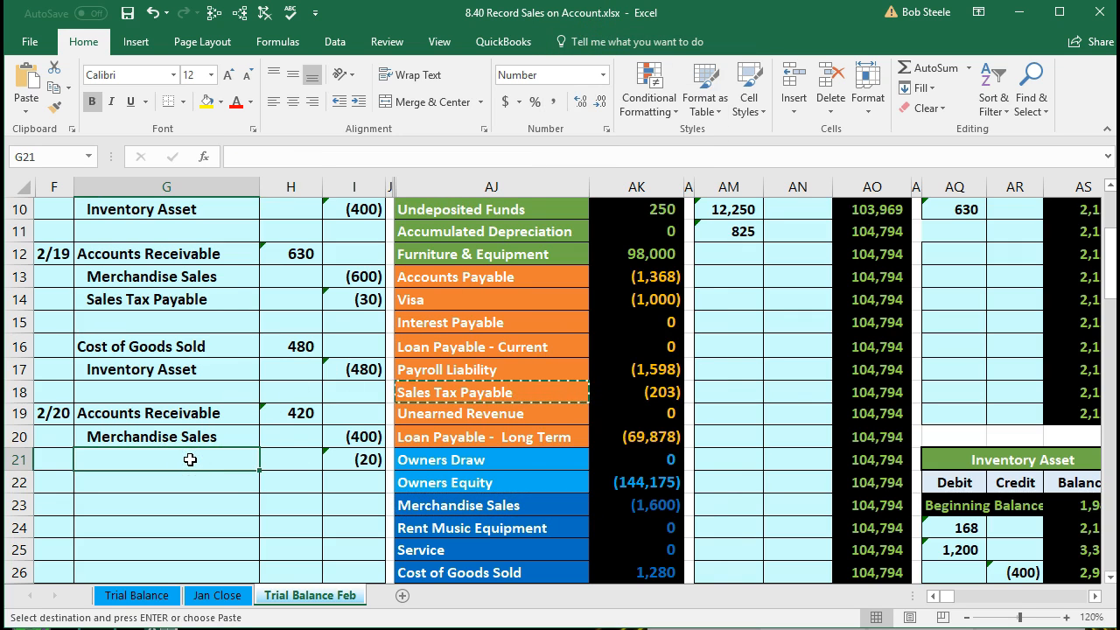
right_click(190, 459)
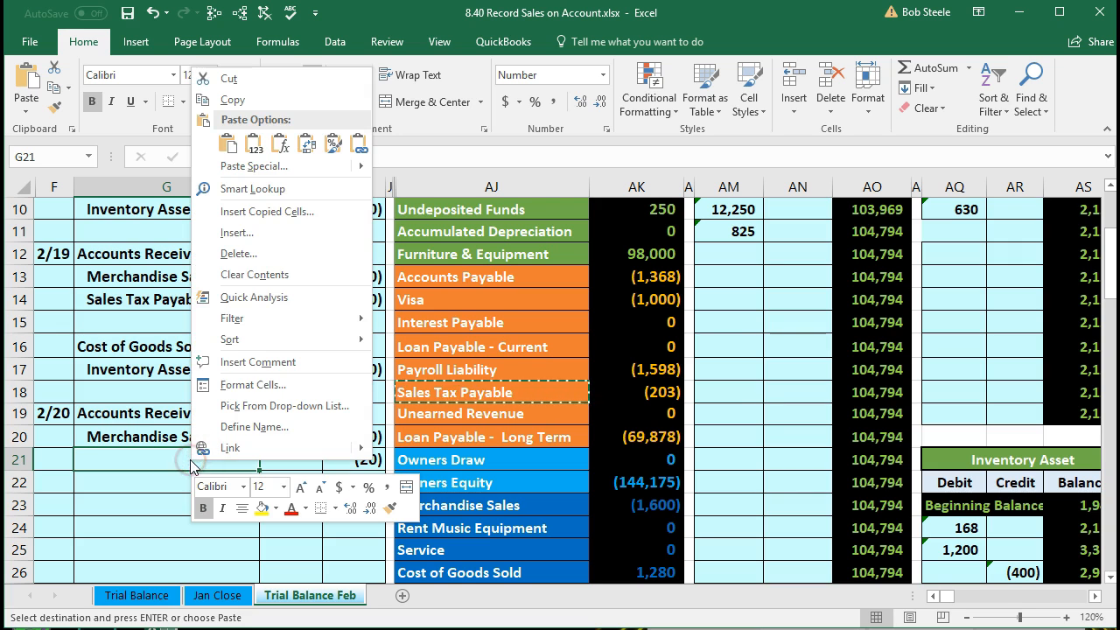
left_click(252, 144)
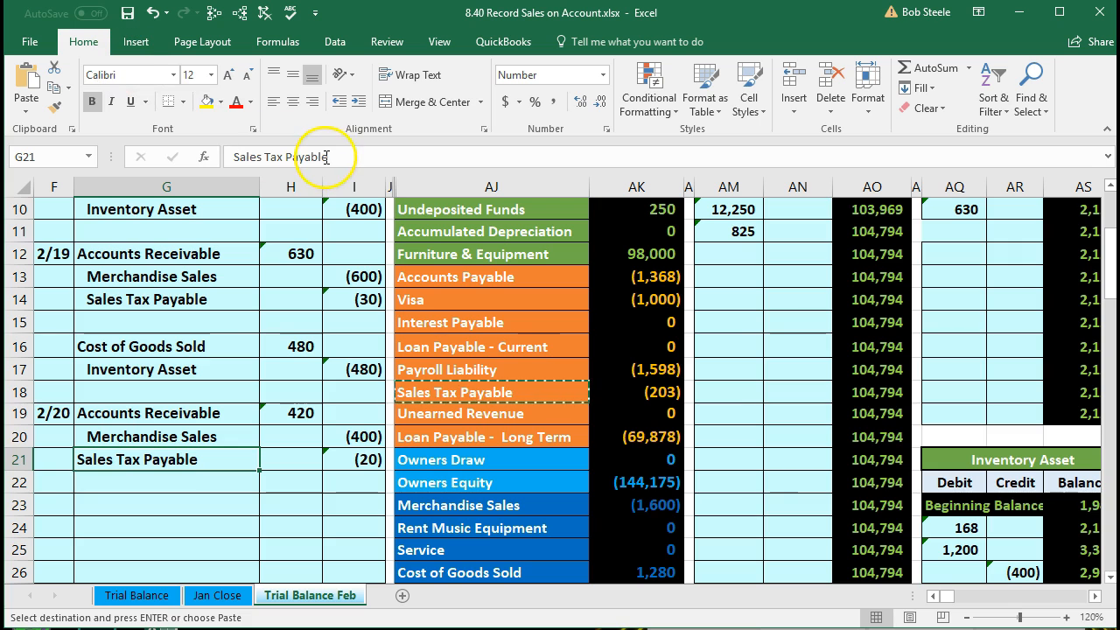
left_click(356, 104)
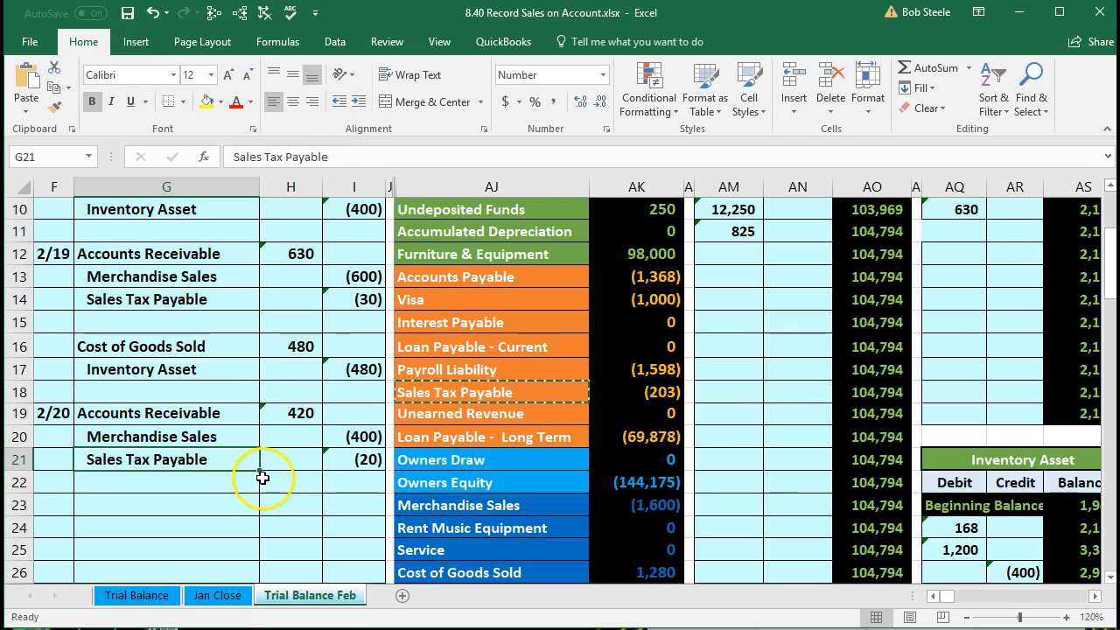
Review the 2/20 journal entry in G19:I21, checking that it balances, and its Accounts Receivable debit line.
left_click_drag(214, 414, 342, 457)
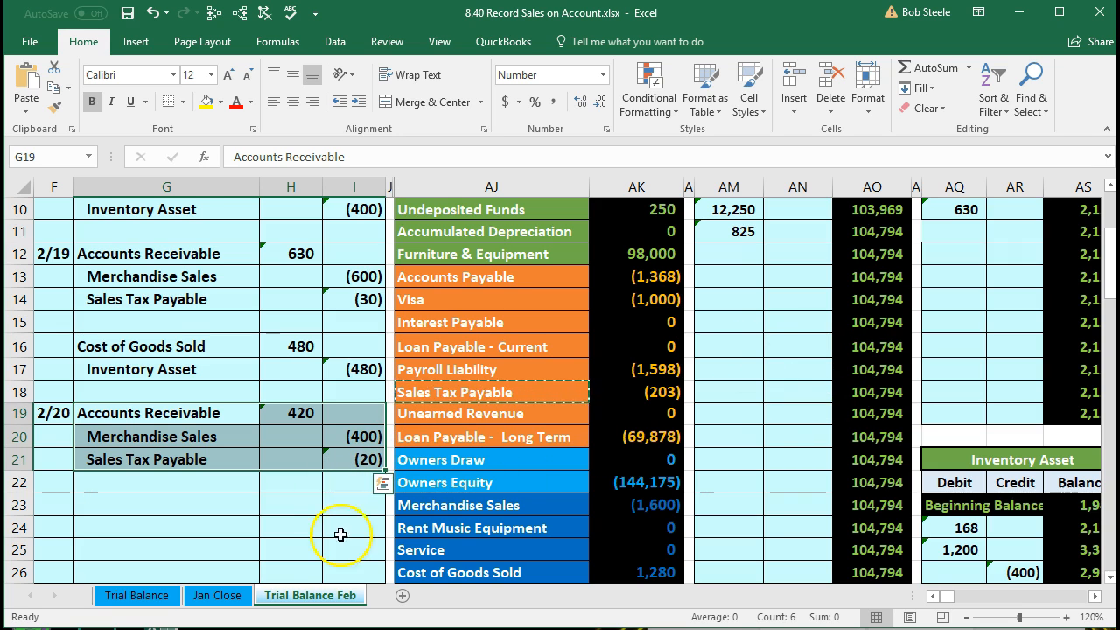
left_click(287, 539)
left_click_drag(199, 418, 273, 418)
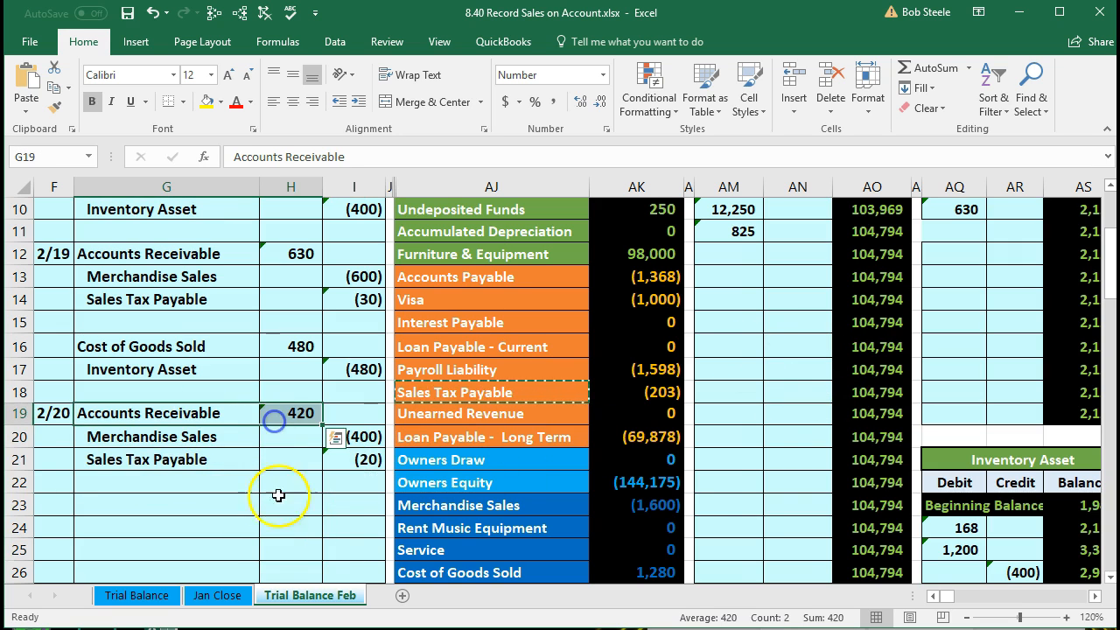
left_click(281, 542)
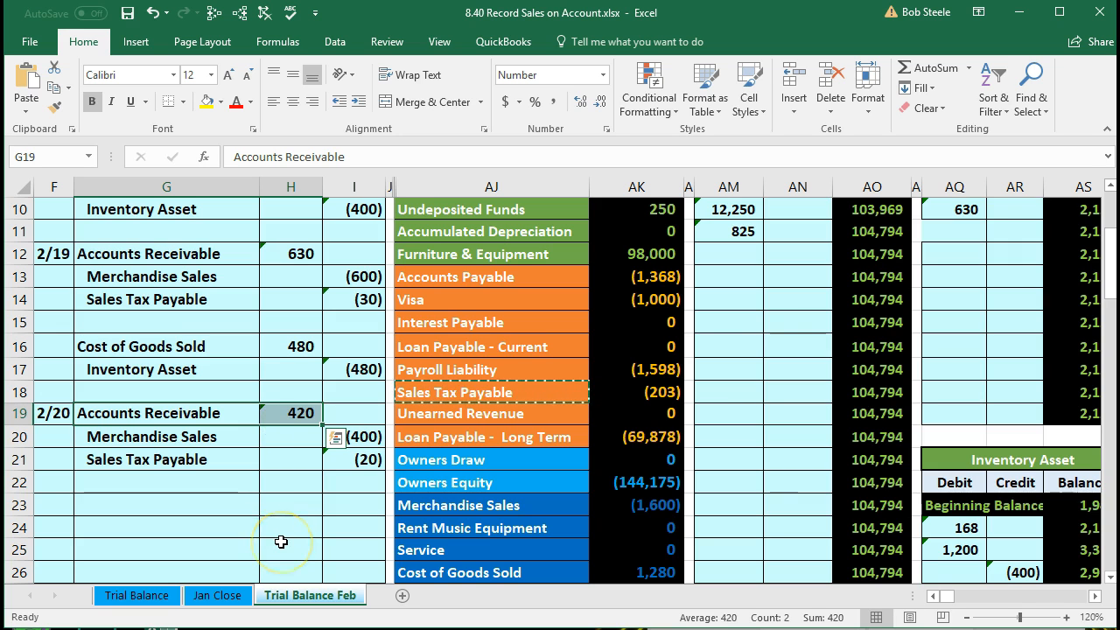
Post the 2/20 debit to the Accounts Receivable ledger by entering =H19 in AQ11.
scroll(281, 542, "up", 1)
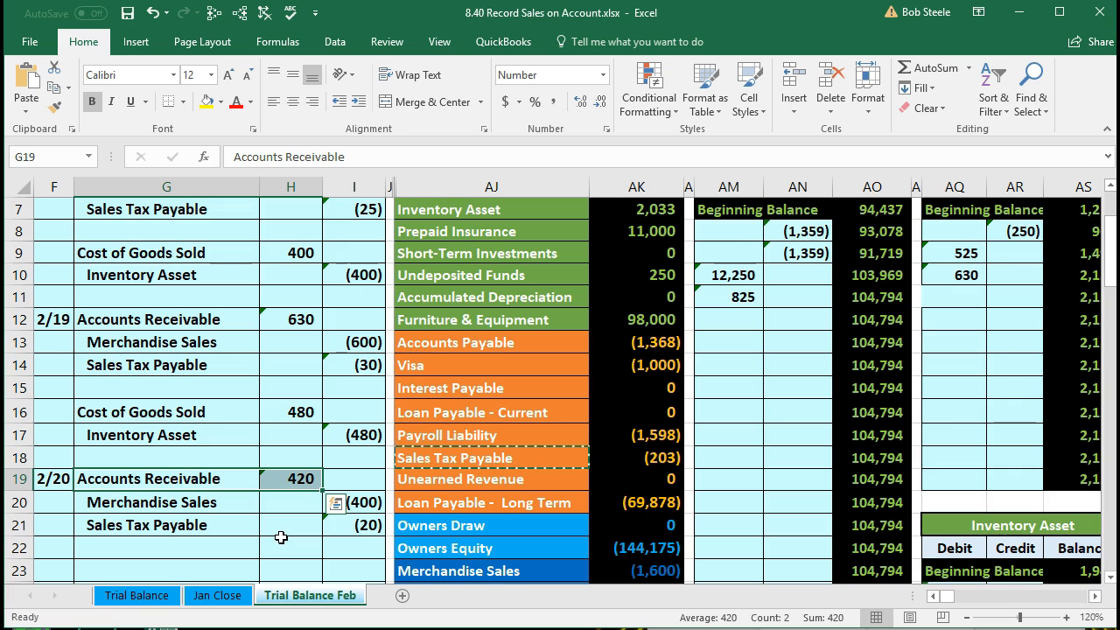
scroll(281, 537, "up", 2)
left_click_drag(438, 356, 643, 357)
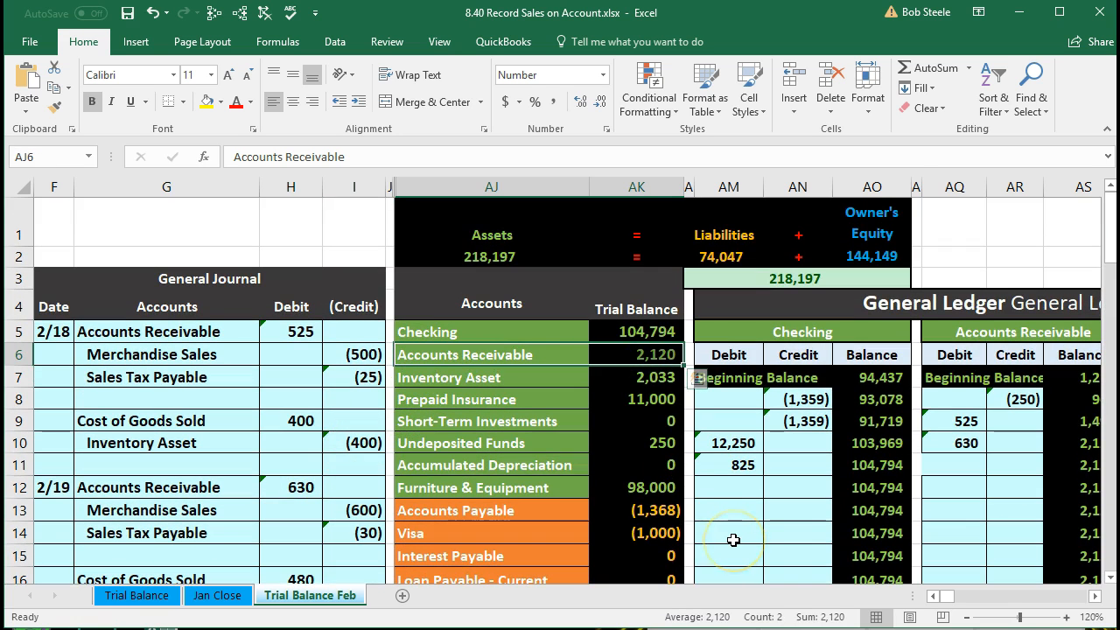
key("Right")
key("Right")
key("Right")
key("Right")
key("Right")
key("Right")
key("Right")
key("Right")
key("Right")
key("Right")
key("Right")
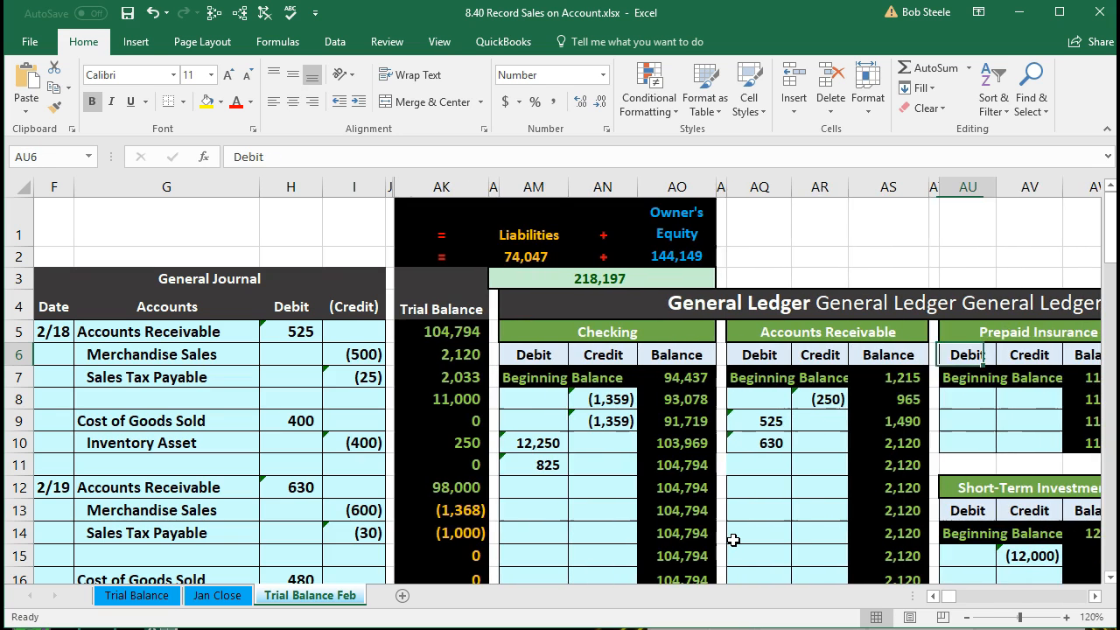
key("Right")
key("Right")
key("Right")
key("Right")
key("Right")
key("Right")
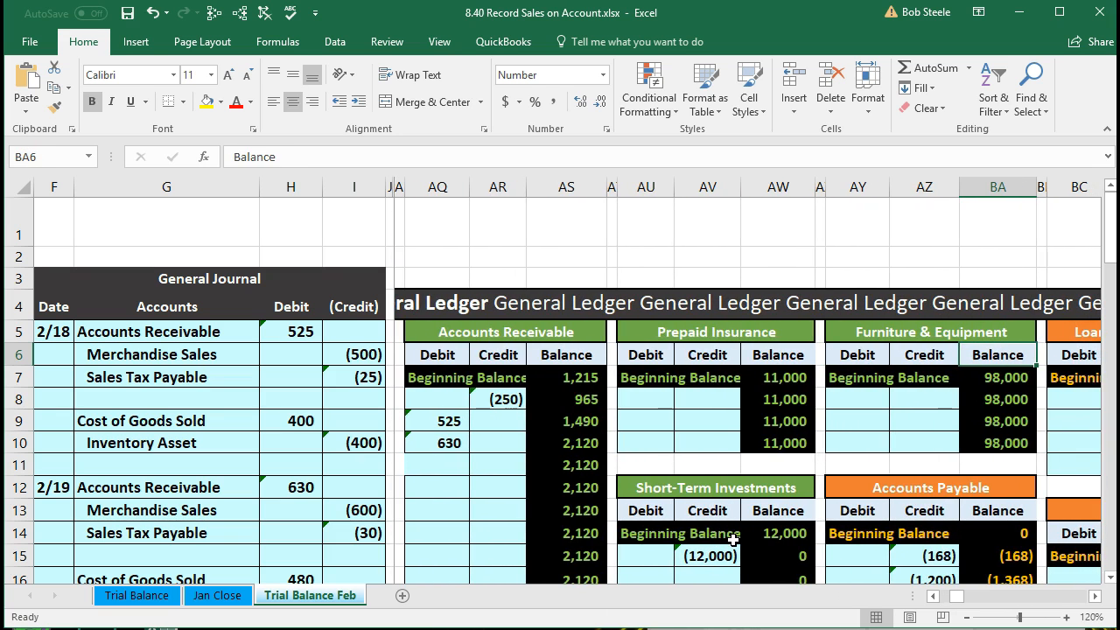
left_click(424, 466)
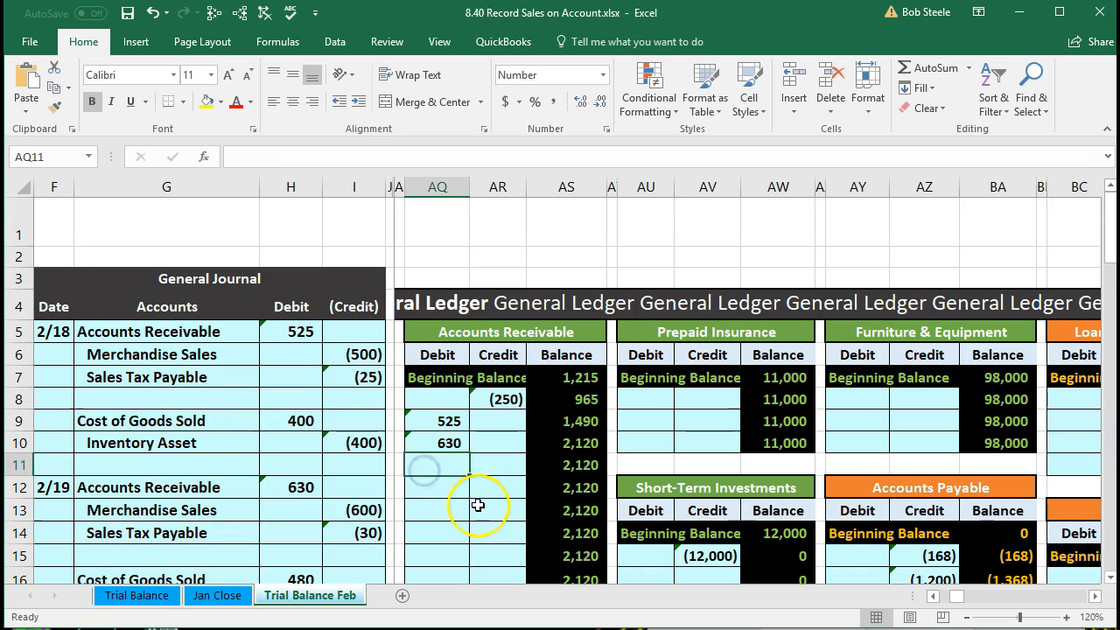
scroll(478, 505, "down", 2)
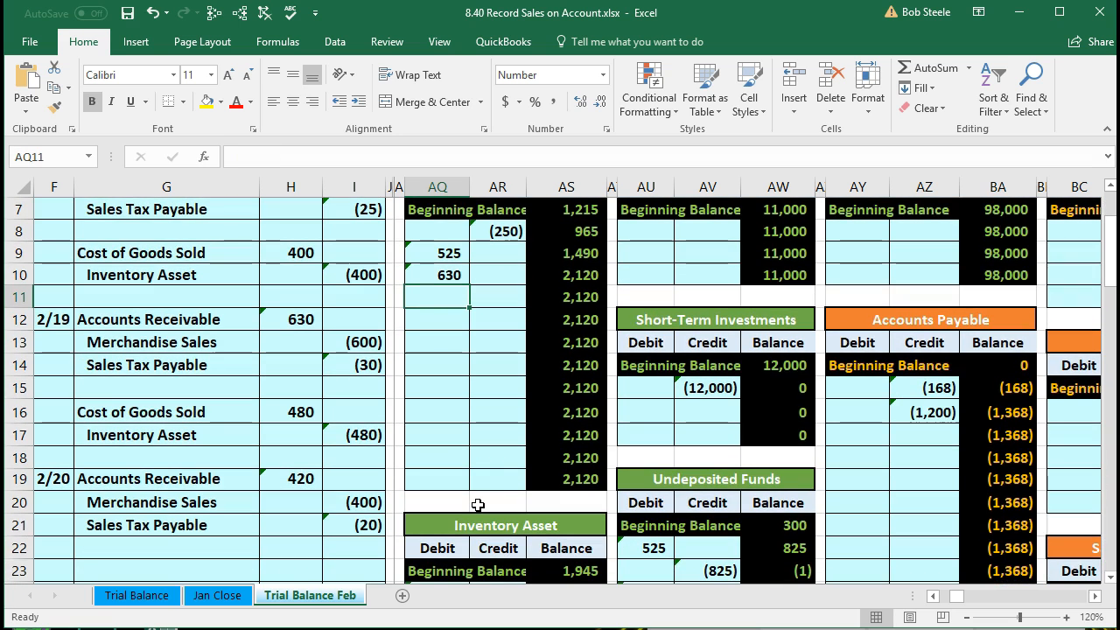
type("=")
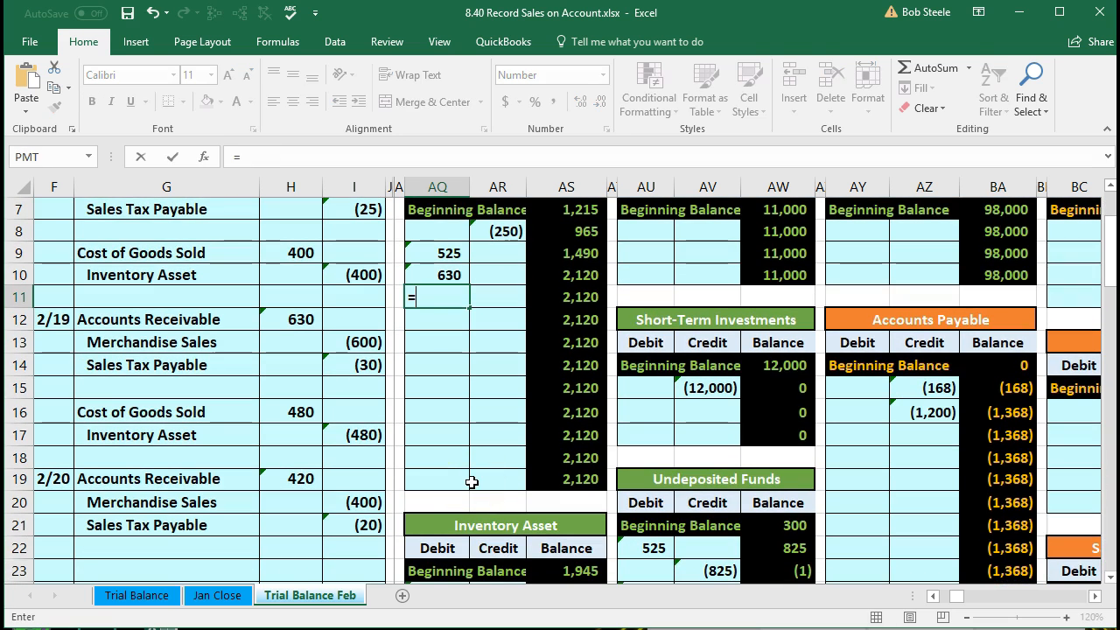
left_click(294, 479)
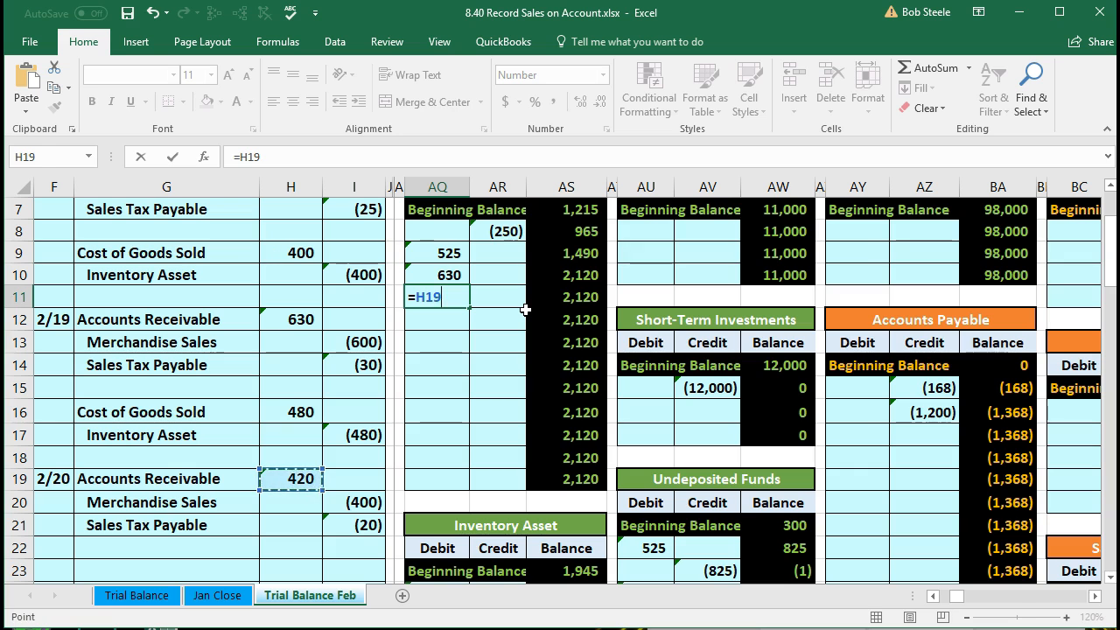
key("Return")
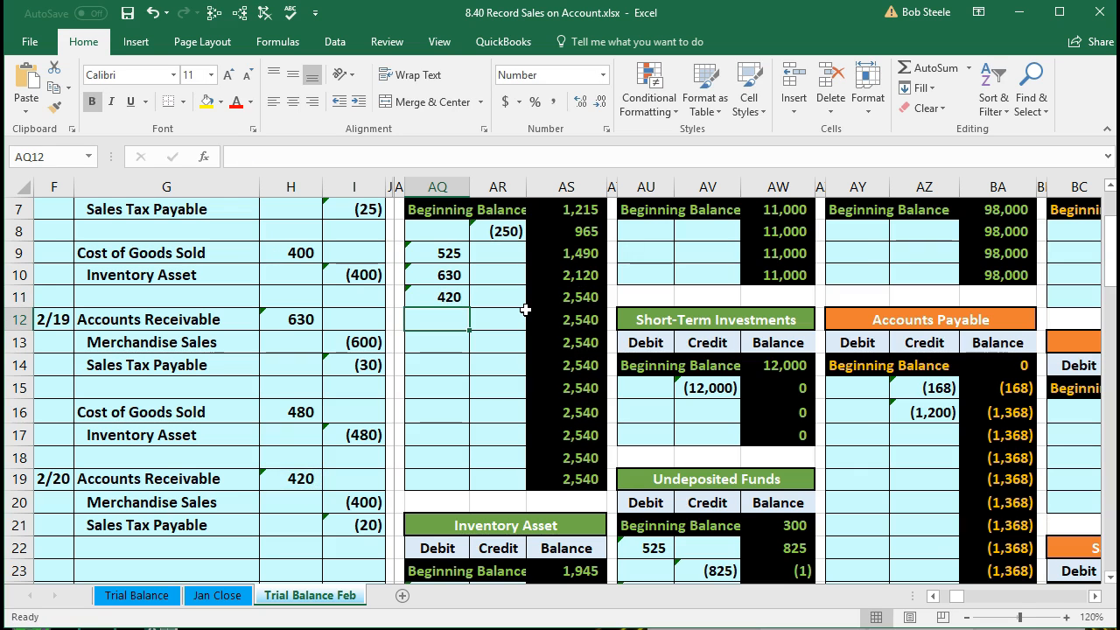
Return to the trial balance and check the Accounts Receivable balance in AK6.
key("Left")
key("Left")
key("Left")
key("Left")
key("Left")
key("Left")
key("Left")
key("Left")
key("Left")
key("Left")
key("Left")
key("Left")
key("Left")
key("Left")
key("Left")
key("Left")
key("Left")
key("Left")
key("Left")
key("Left")
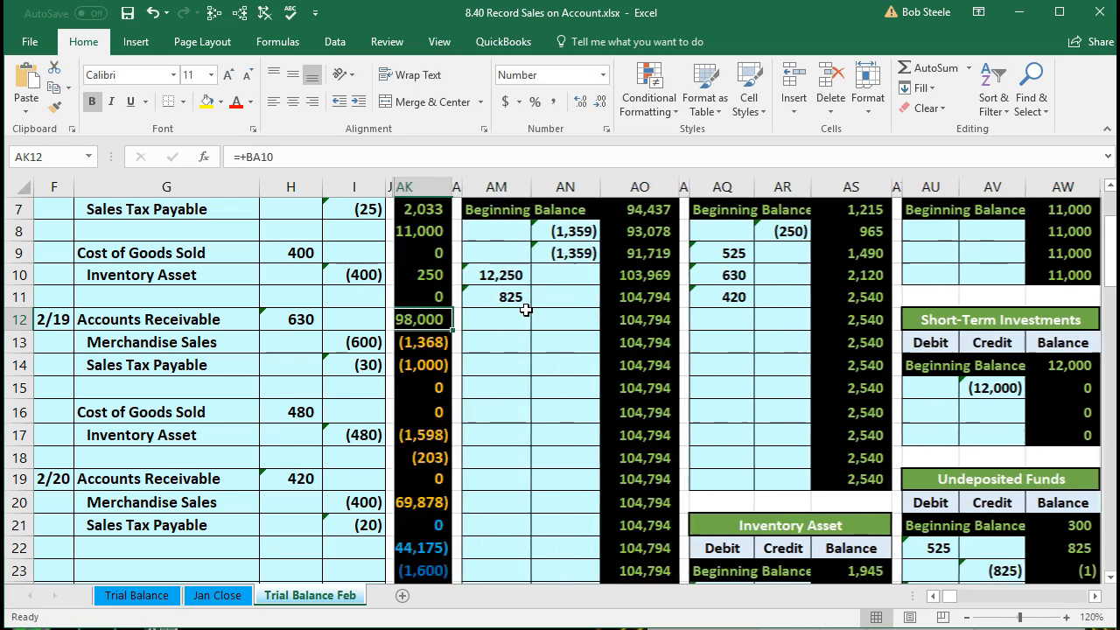
scroll(529, 313, "up", 1)
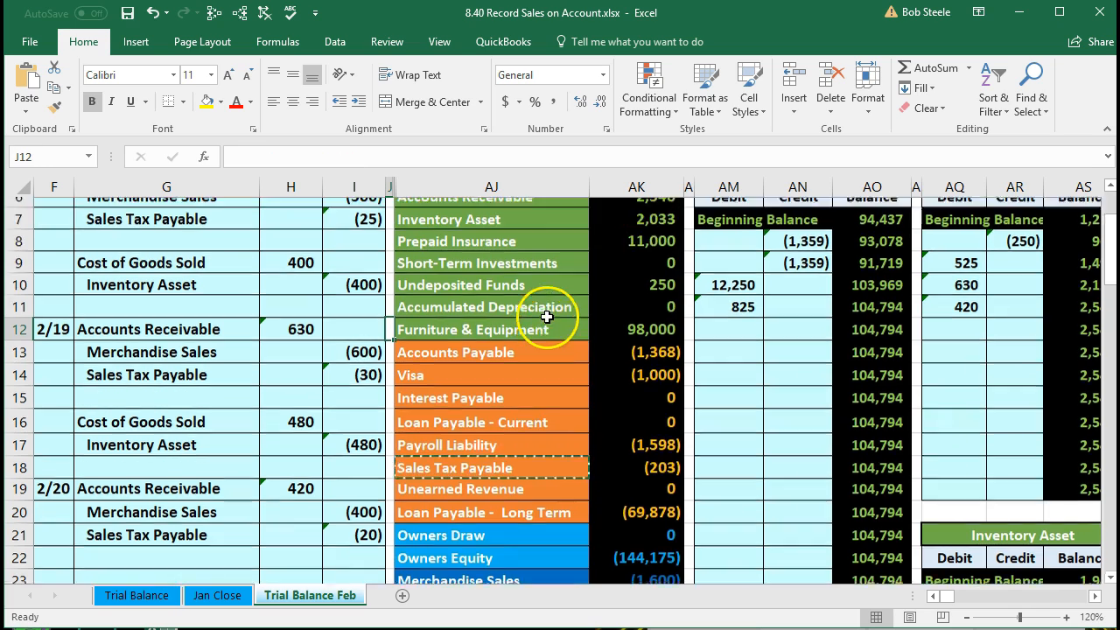
left_click(604, 262)
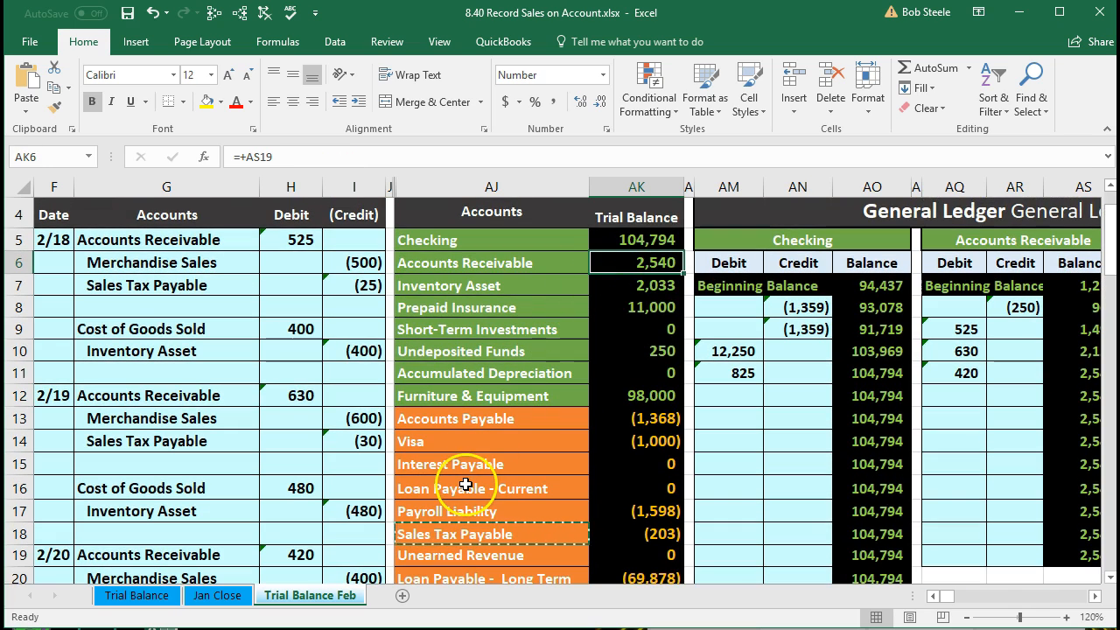
Post the 2/20 credit to the Merchandise Sales ledger by entering =I20 in BH32.
scroll(454, 483, "down", 3)
left_click_drag(168, 368, 336, 368)
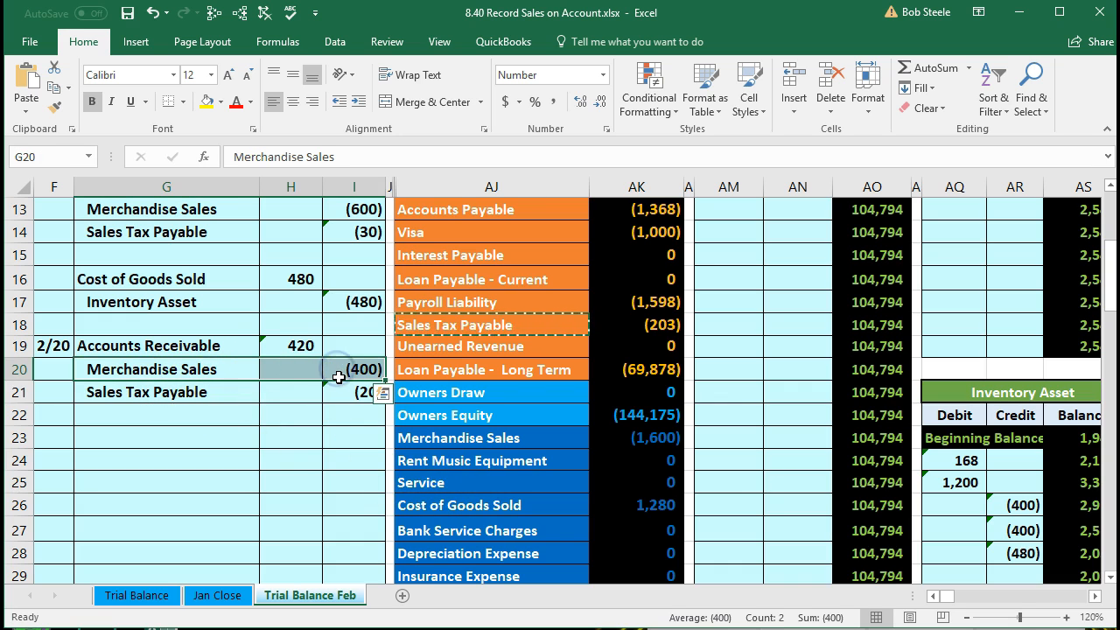
left_click_drag(413, 439, 648, 437)
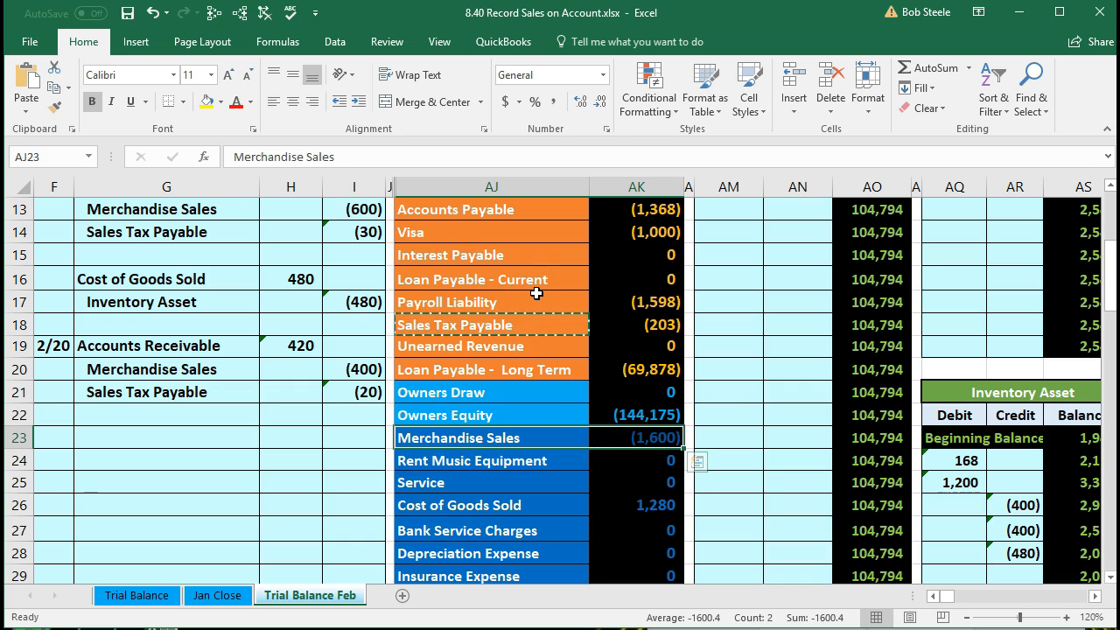
key("Right")
key("Right")
key("Right")
key("Right")
key("Right")
key("Right")
key("Right")
key("Right")
key("Right")
key("Right")
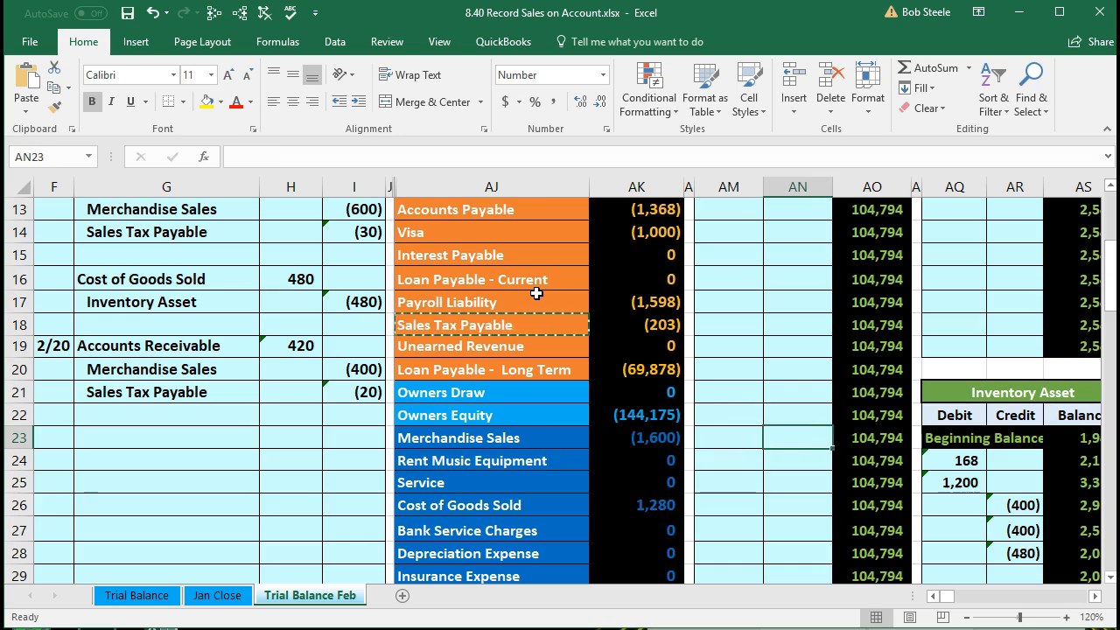
key("Right")
key("Right")
key("Right")
key("Right")
key("Right")
key("Right")
key("Right")
key("Right")
key("Right")
key("Right")
key("Right")
key("Right")
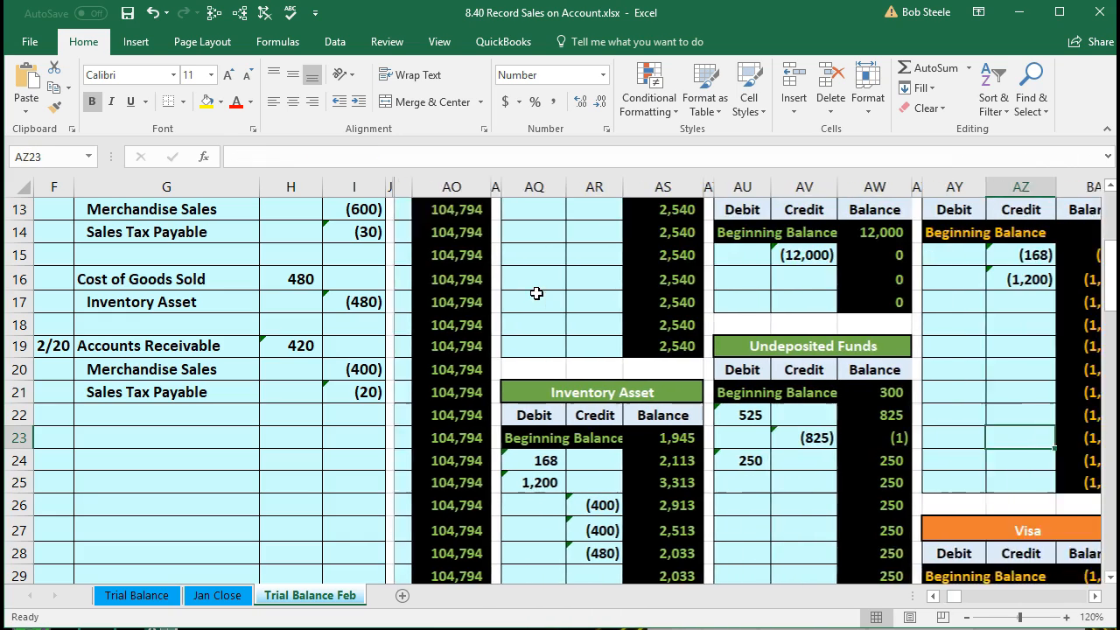
key("Right")
key("Right")
key("Right")
key("Right")
key("Right")
key("Right")
key("Right")
key("Right")
key("Right")
key("Right")
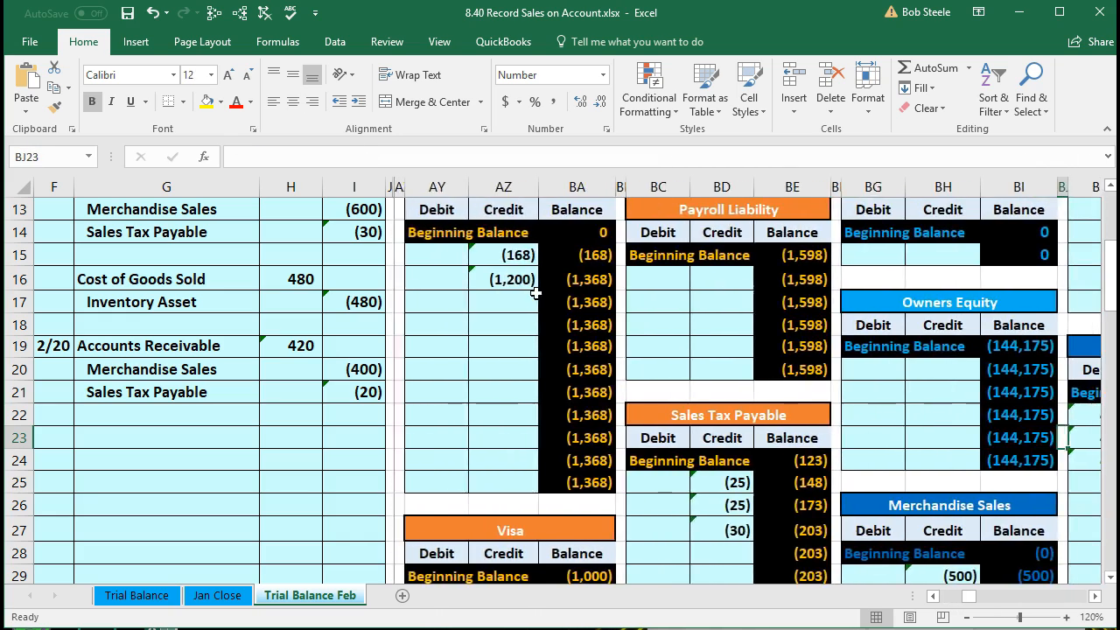
key("Right")
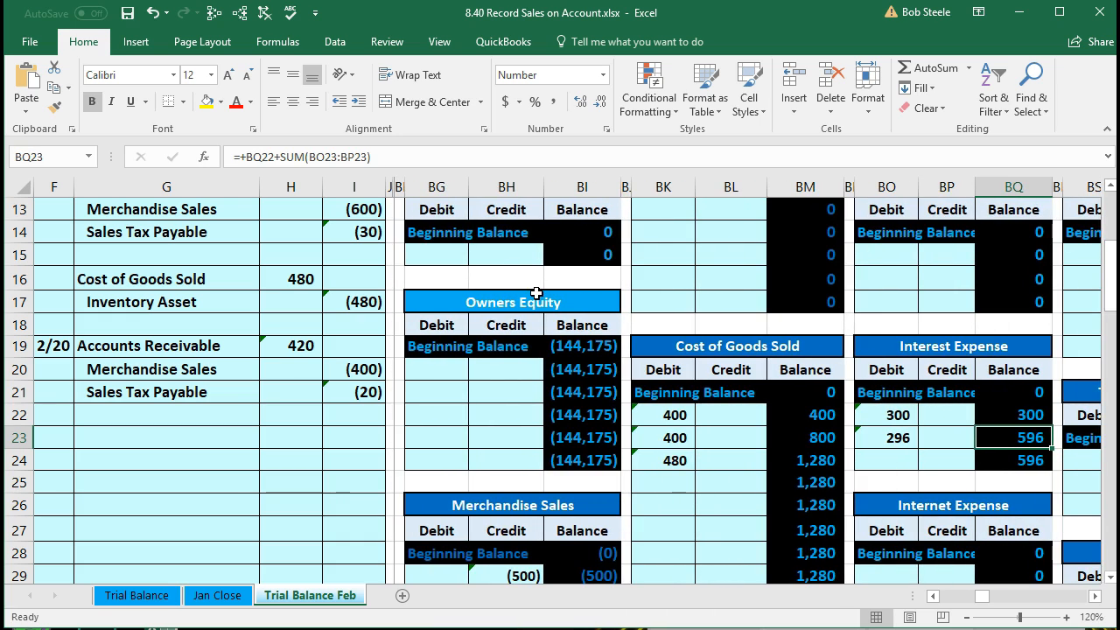
scroll(536, 342, "down", 2)
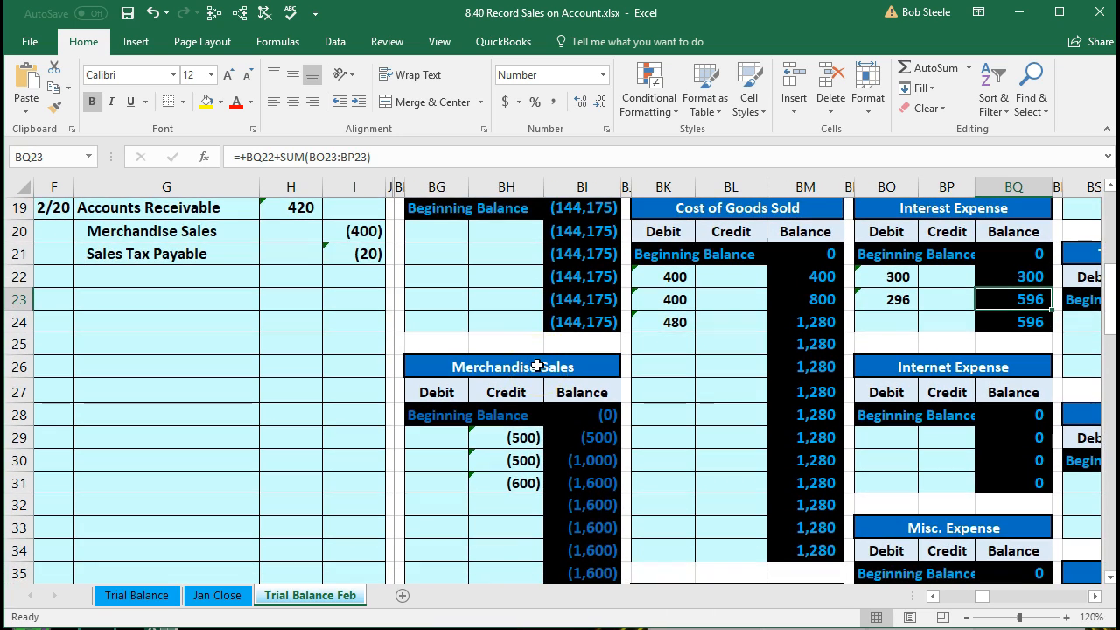
left_click(523, 506)
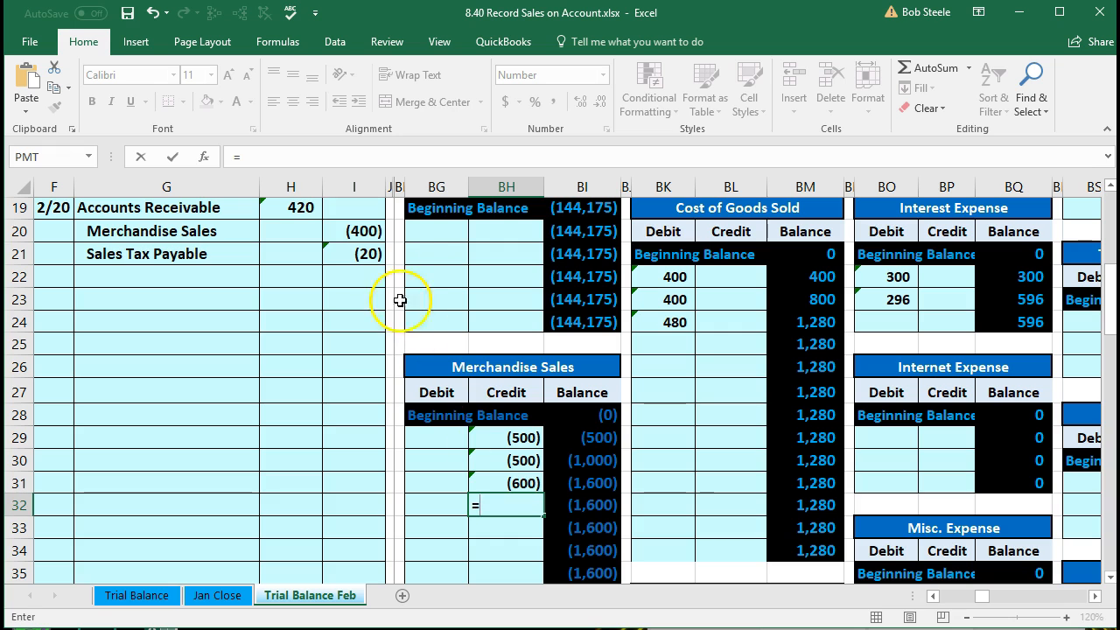
left_click(354, 232)
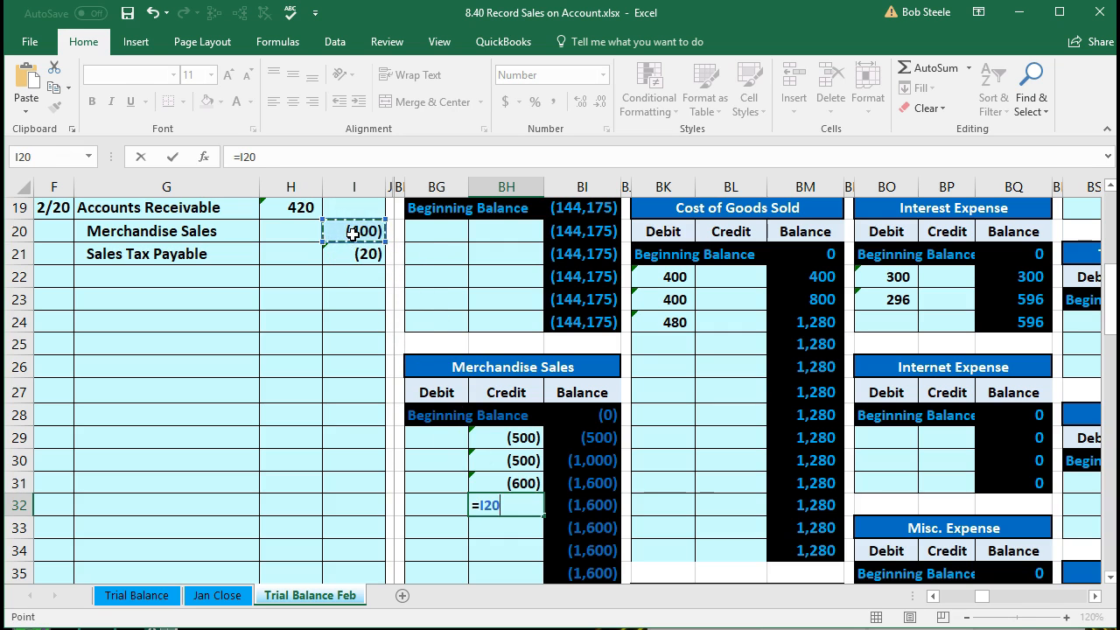
key("Return")
left_click(598, 491)
key("Down")
Return to the trial balance and check the Merchandise Sales balance in AK23.
key("Left")
key("Left")
key("Left")
key("Left")
key("Left")
key("Left")
key("Left")
key("Left")
key("Left")
key("Left")
key("Left")
key("Left")
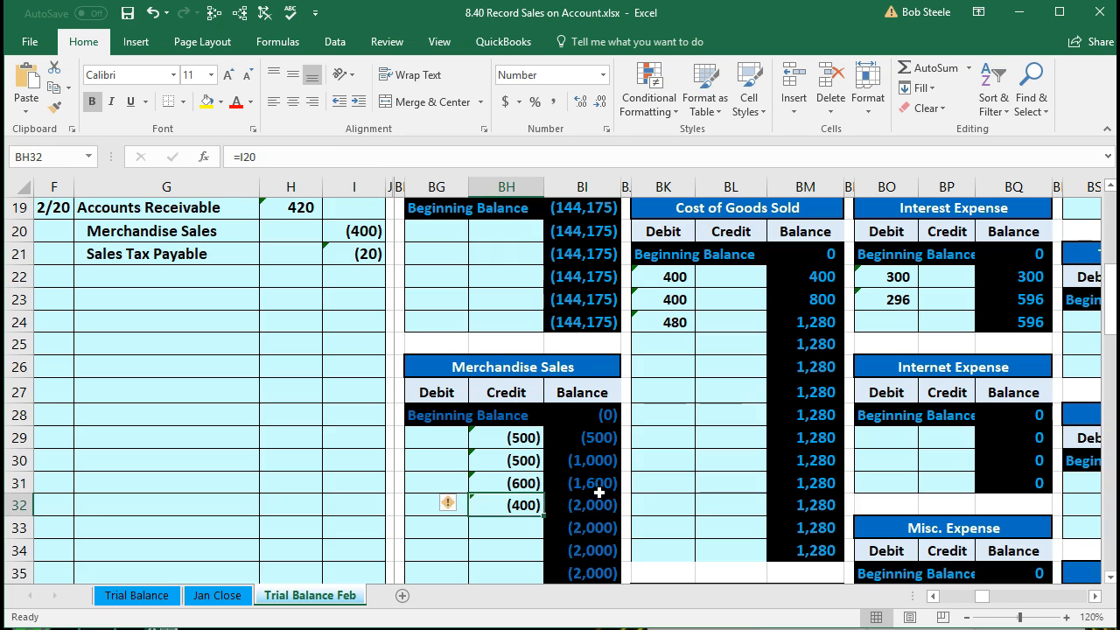
key("Left")
key("Left")
key("Left")
key("Left")
key("Left")
key("Left")
key("Left")
key("Left")
key("Left")
key("Left")
key("Left")
key("Left")
key("Left")
key("Left")
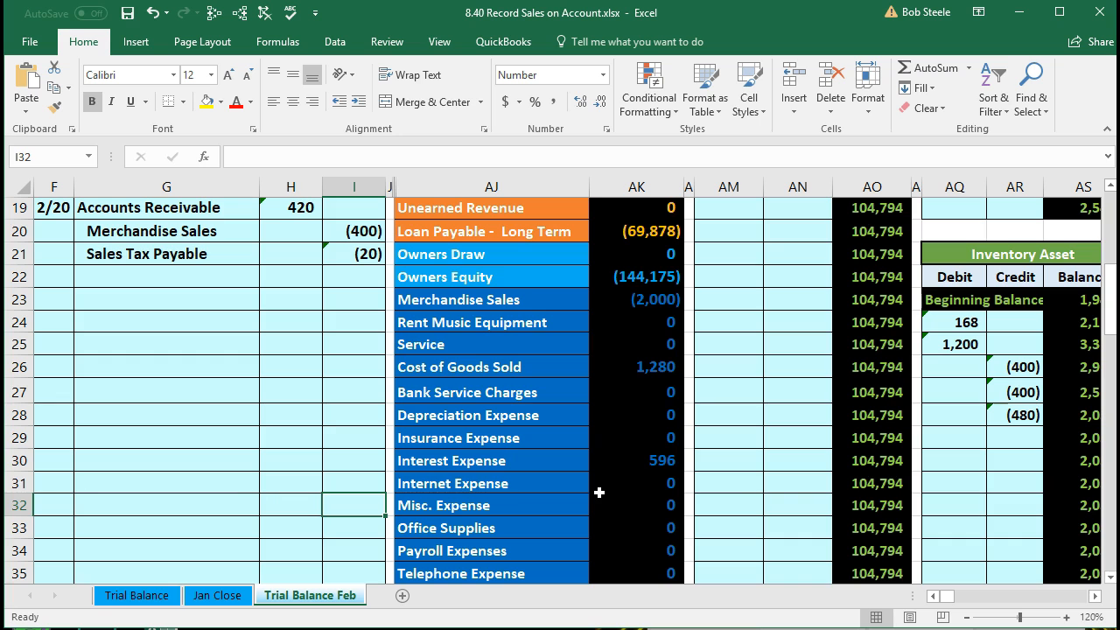
left_click(613, 317)
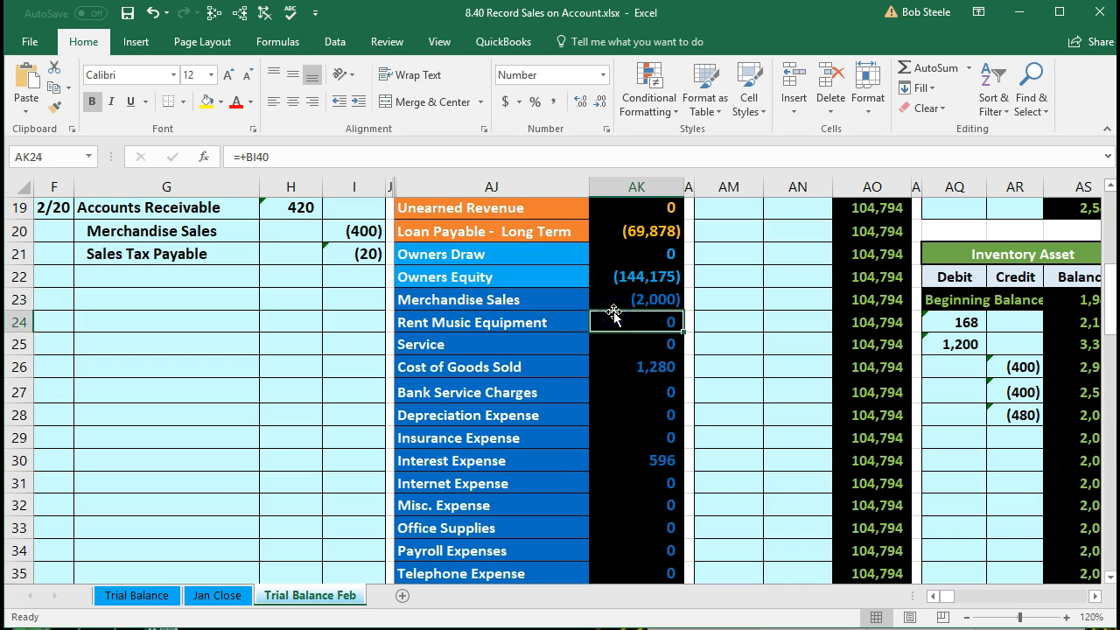
left_click(613, 299)
Inspect the Net Income formula in AK39 and check the debits-minus-credits total in AK38.
scroll(622, 393, "down", 2)
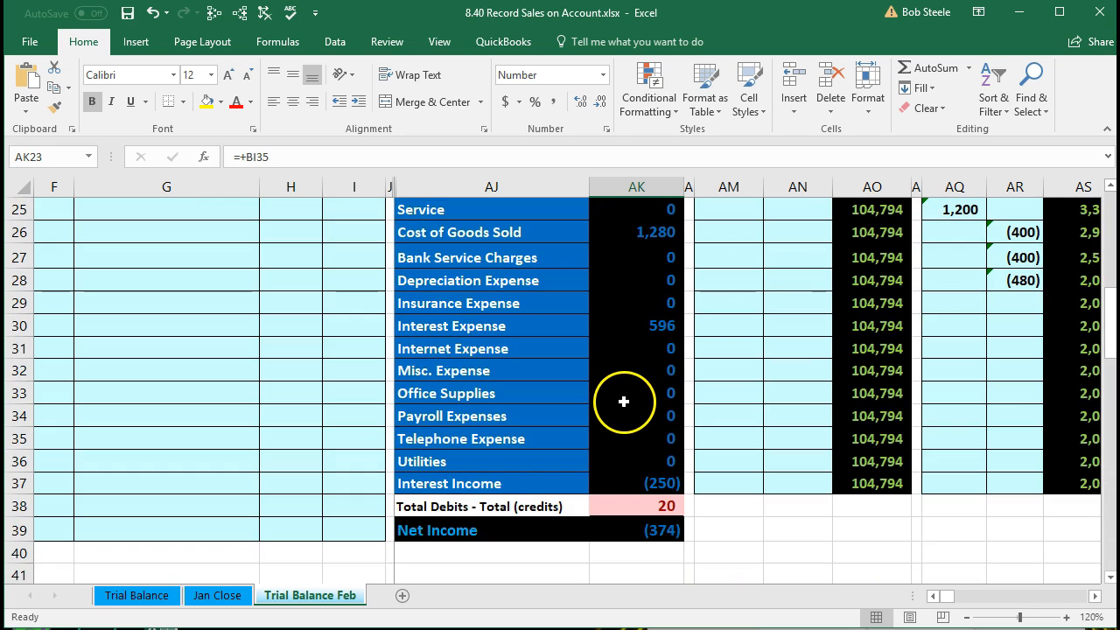
left_click(646, 526)
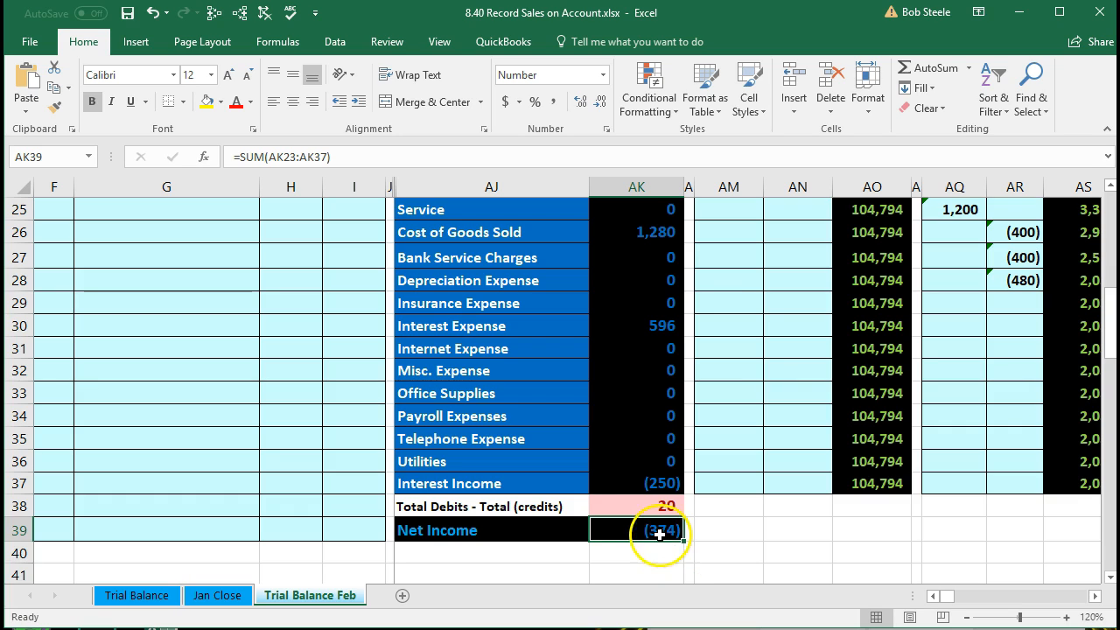
scroll(656, 538, "up", 1)
scroll(656, 543, "down", 1)
scroll(656, 543, "down", 1)
double_click(652, 465)
scroll(650, 530, "up", 1)
scroll(650, 530, "down", 1)
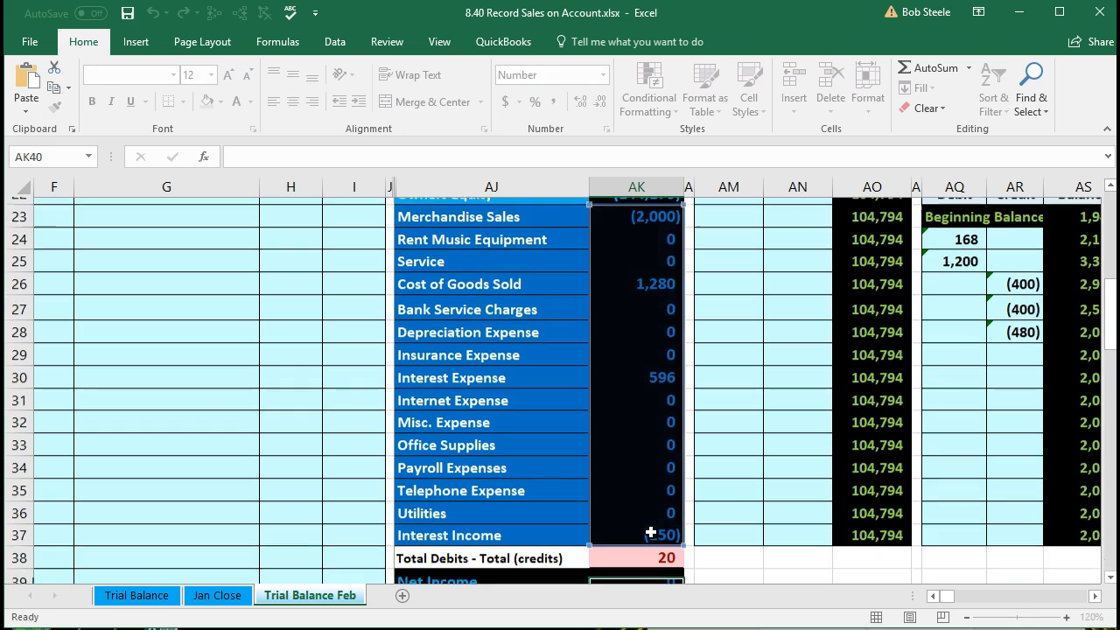
key("Escape")
left_click(623, 507)
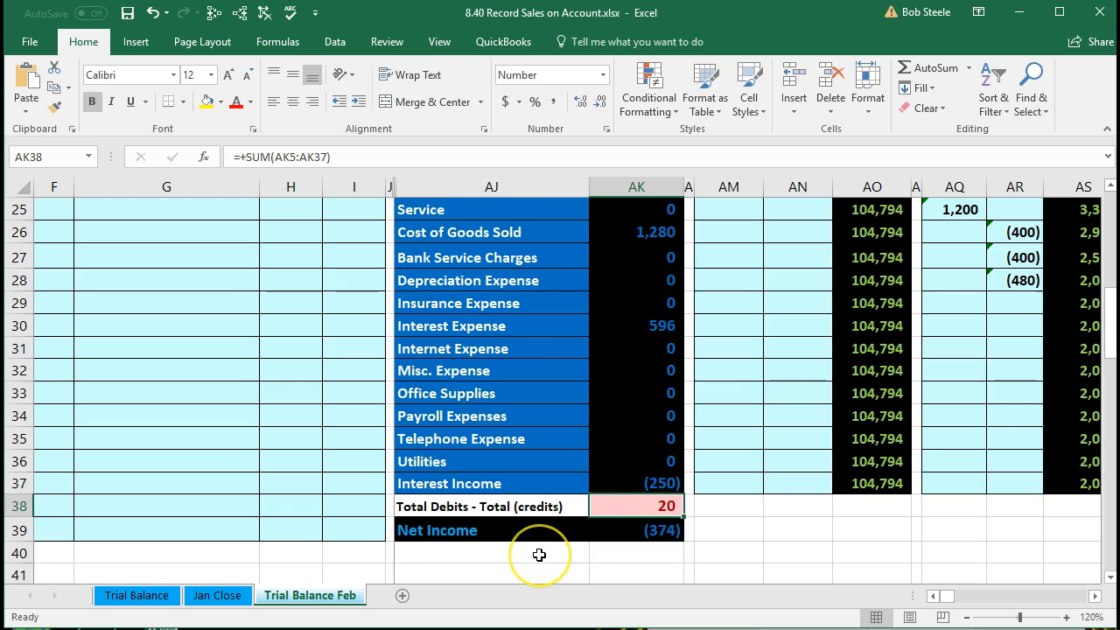
Post the 2/20 sales tax credit to the Sales Tax Payable ledger by entering =I21 in BD28.
scroll(537, 554, "up", 3)
left_click_drag(187, 324, 335, 330)
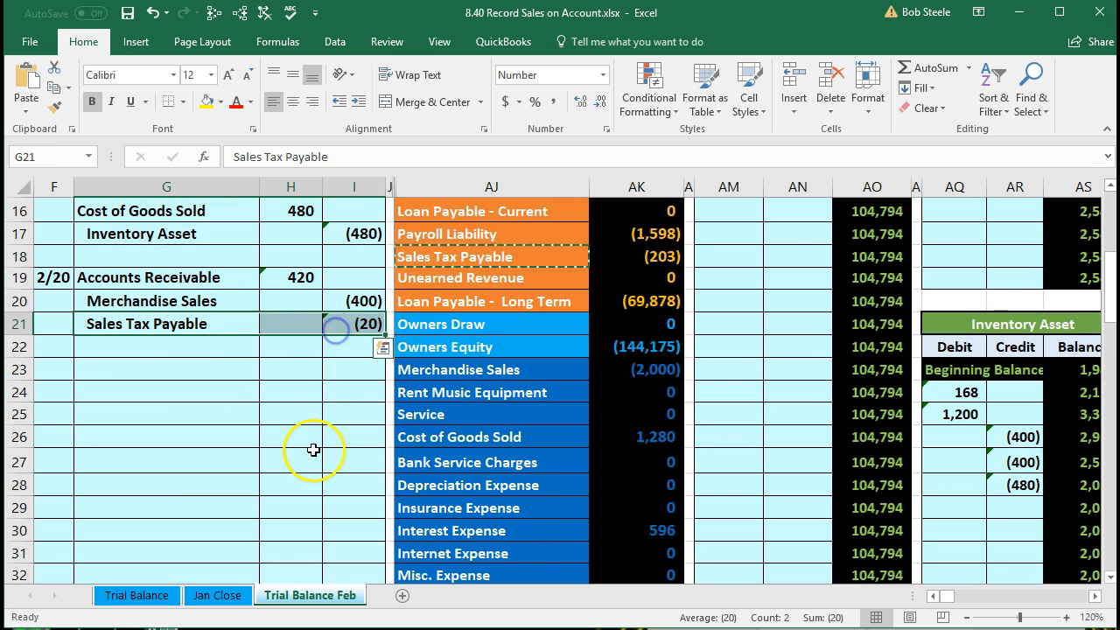
scroll(383, 418, "up", 1)
left_click_drag(464, 324, 642, 325)
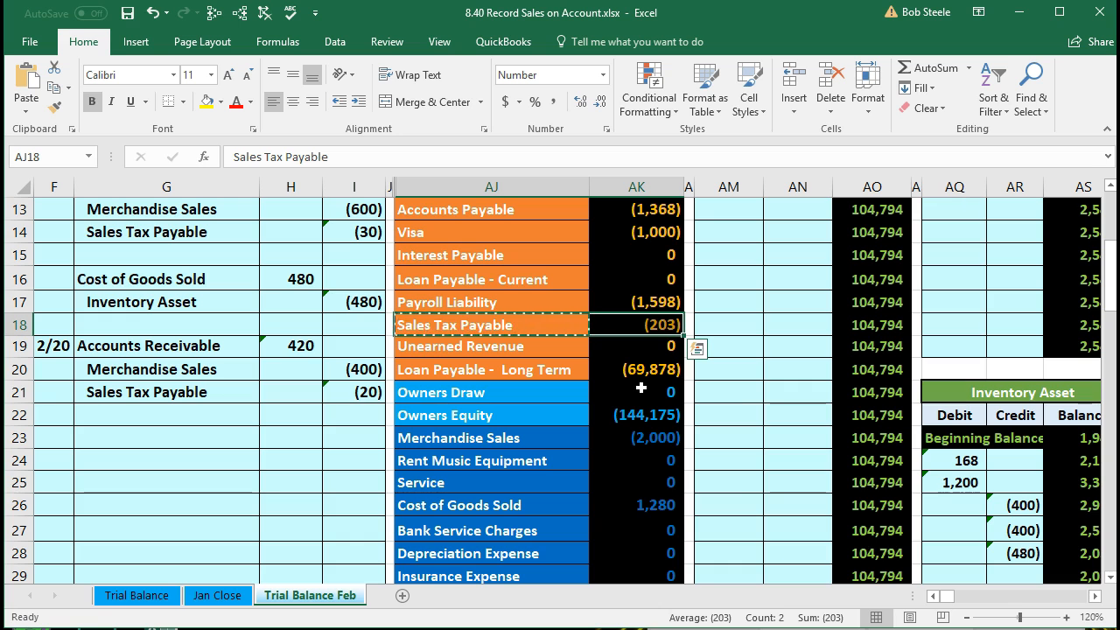
key("Right")
key("Right")
key("Right")
key("Right")
key("Right")
key("Right")
key("Right")
key("Right")
key("Right")
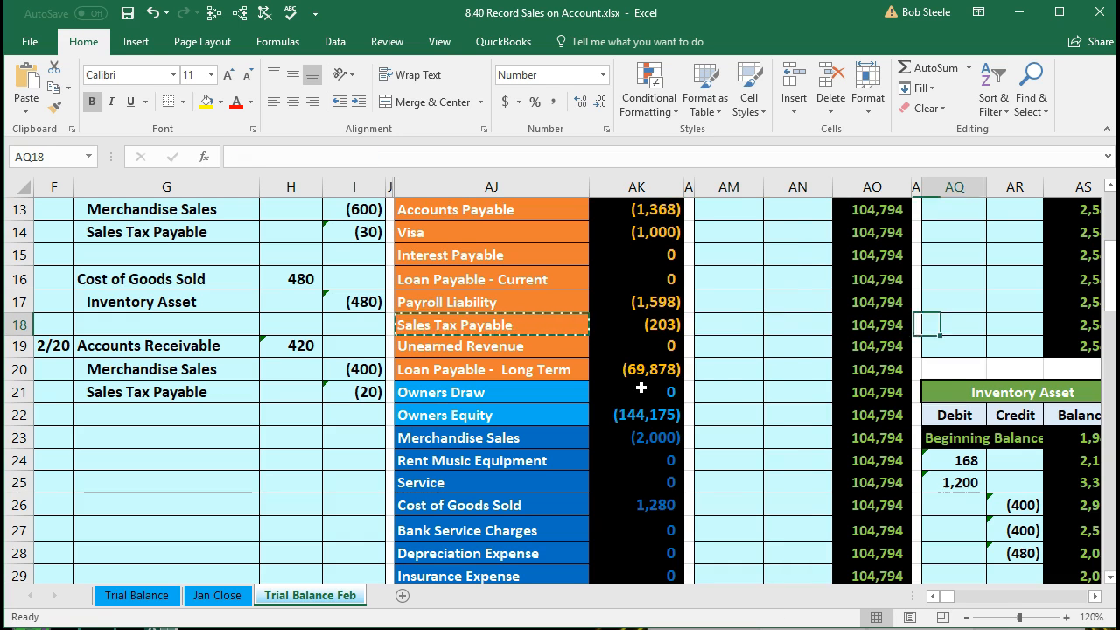
key("Right")
key("Right")
key("Right")
key("Right")
key("Right")
key("Right")
key("Right")
key("Right")
key("Right")
key("Right")
key("Right")
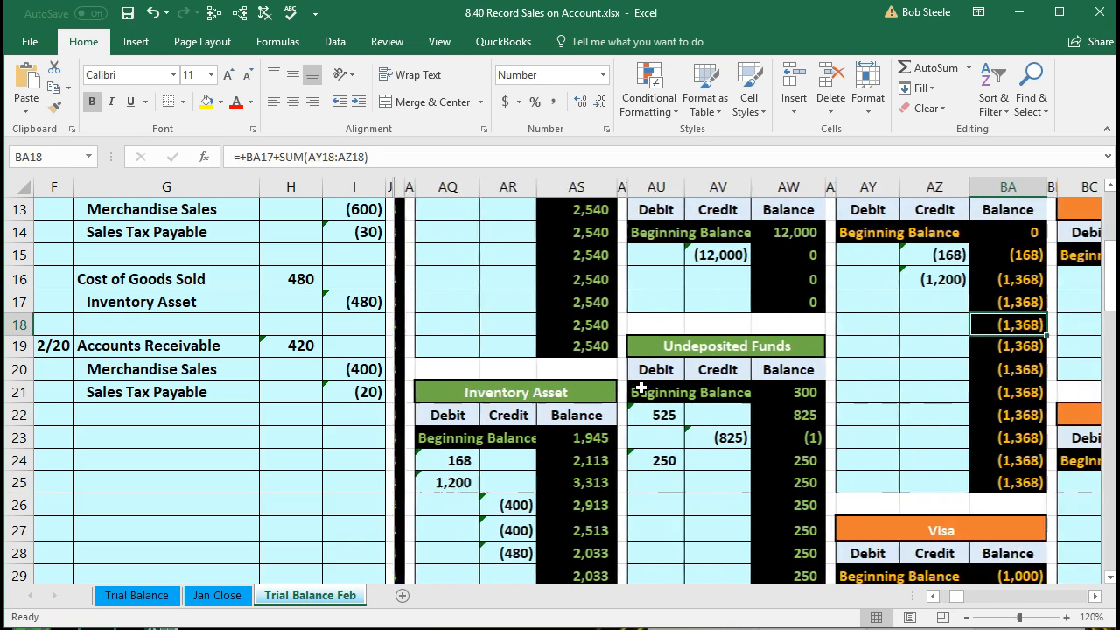
key("Right")
key("Right")
key("Right")
key("Right")
key("Right")
key("Right")
key("Right")
key("Right")
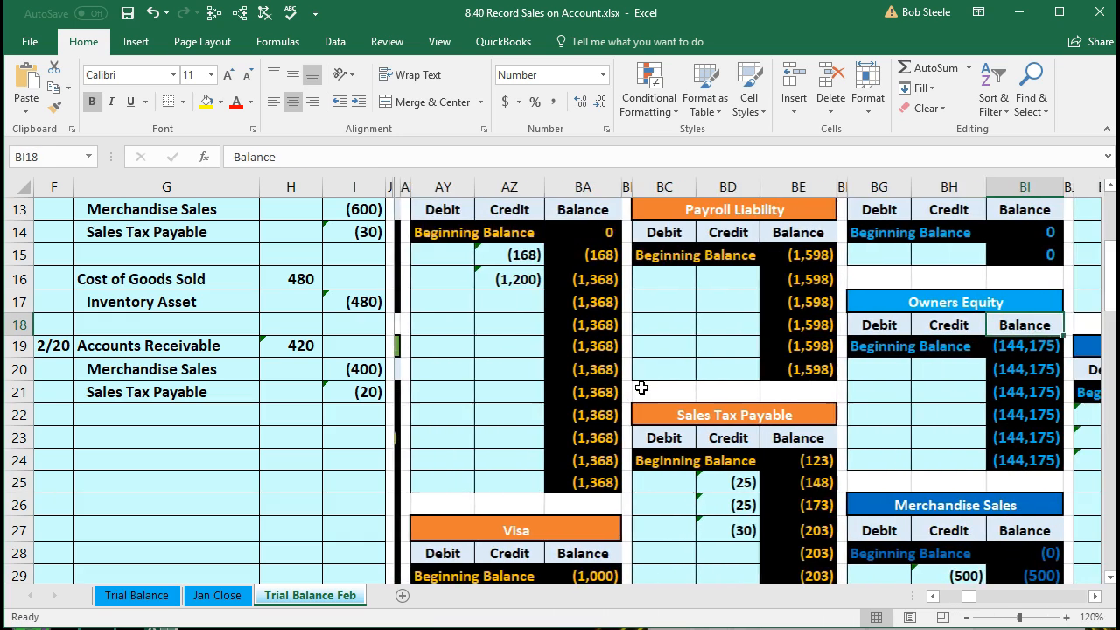
key("Right")
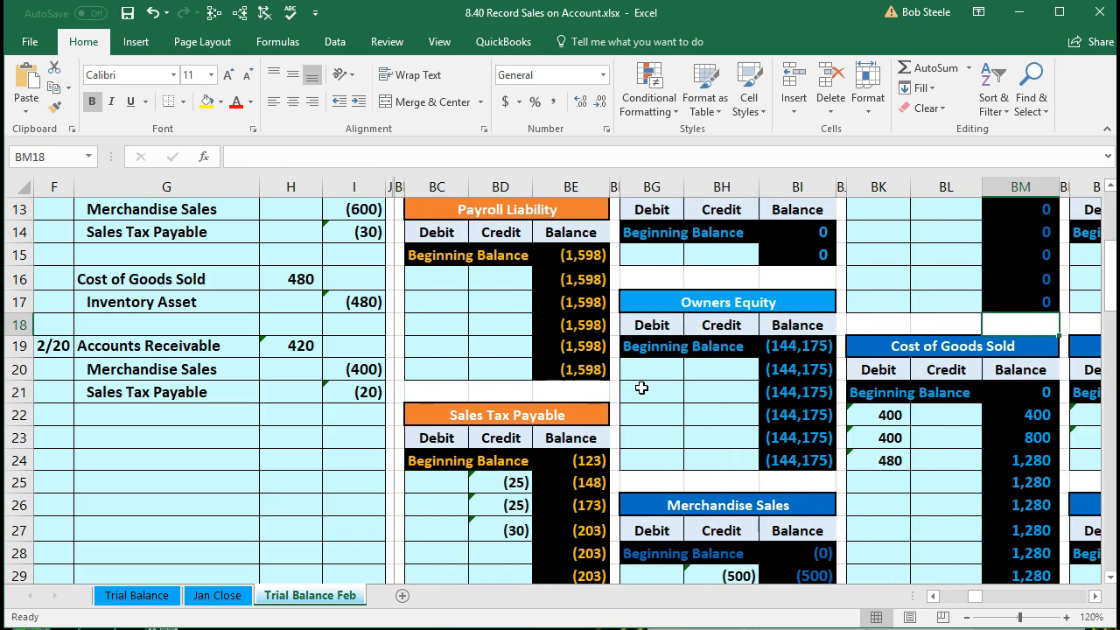
left_click(499, 553)
scroll(513, 545, "down", 1)
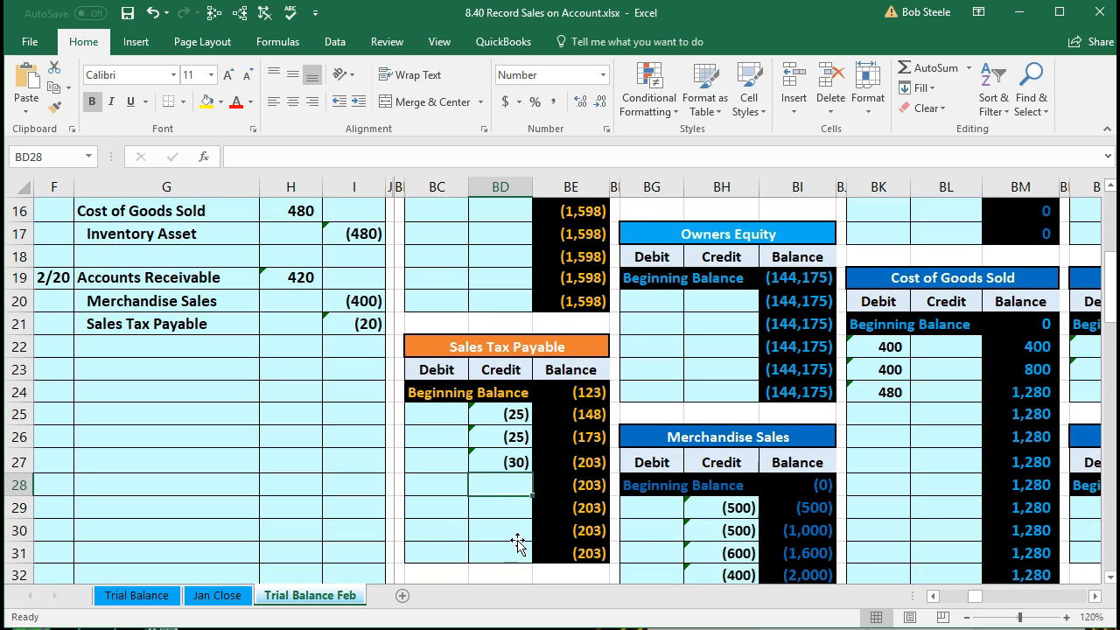
type("=")
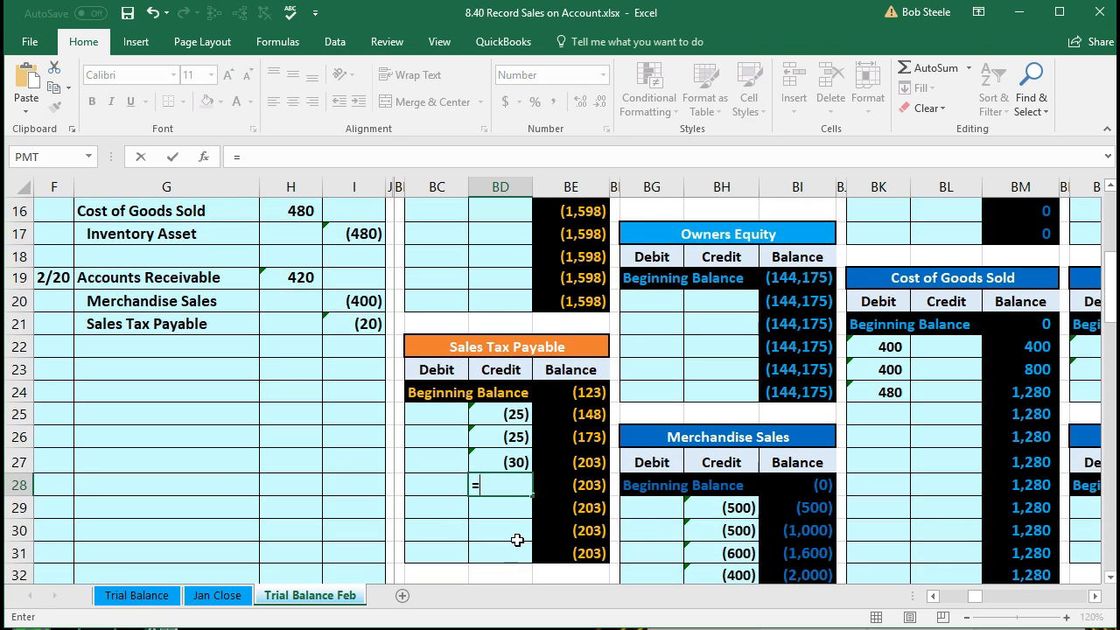
left_click(353, 325)
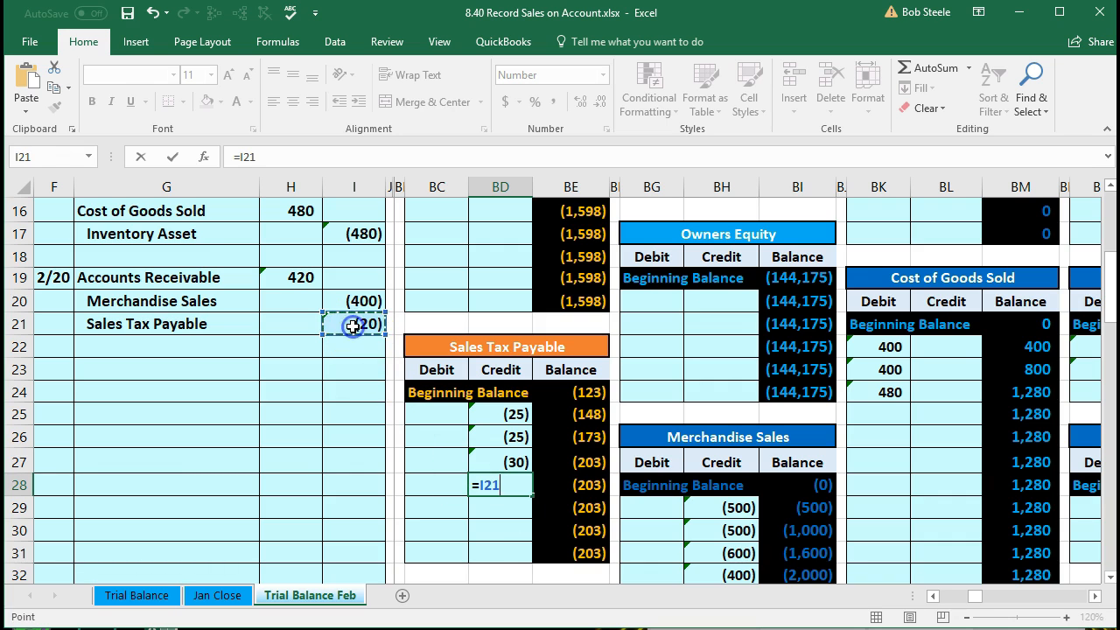
key("Return")
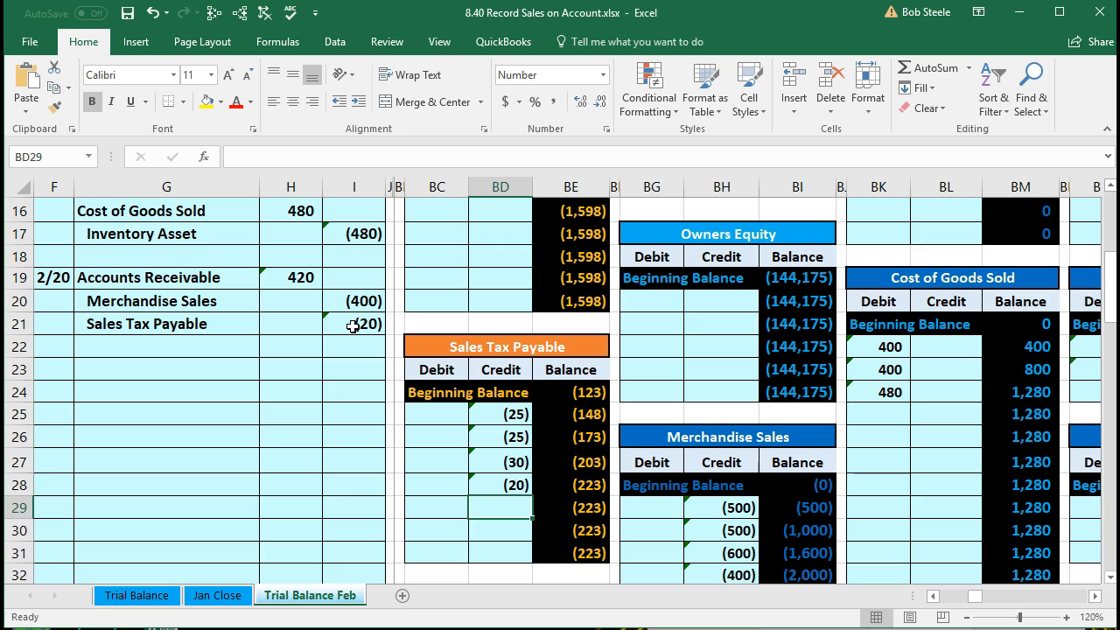
Return to the trial balance and check the Sales Tax Payable balance in AK18 and the debits-minus-credits total in AK38.
key("Left")
key("Left")
key("Left")
key("Left")
key("Left")
key("Left")
key("Left")
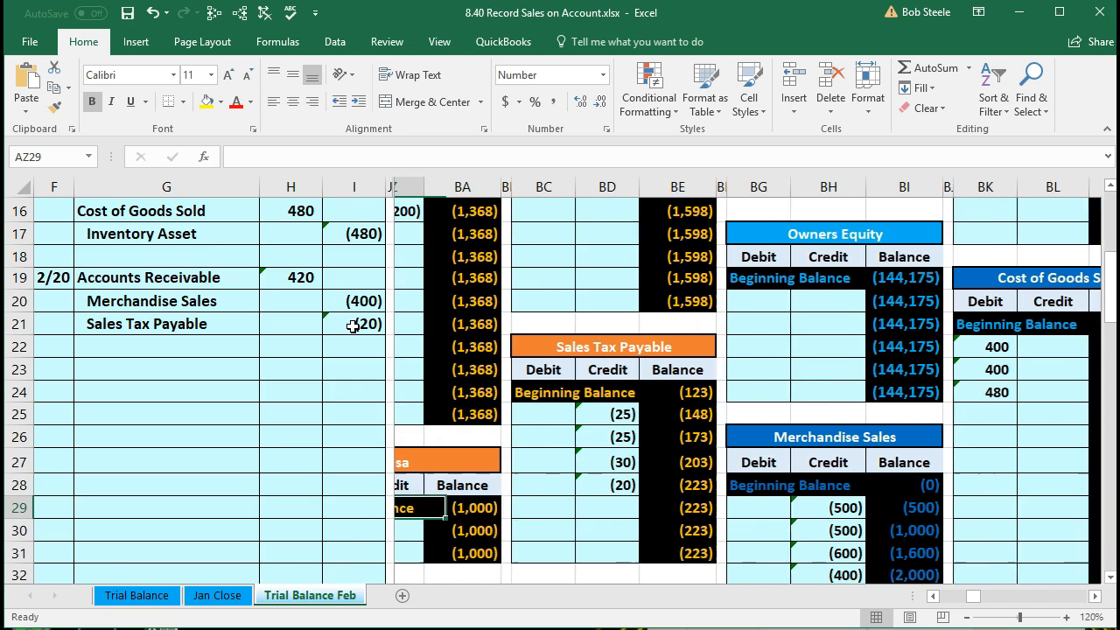
key("Left")
key("Left")
key("Left")
key("Left")
key("Left")
key("Left")
key("Left")
key("Left")
key("Left")
key("Left")
key("Left")
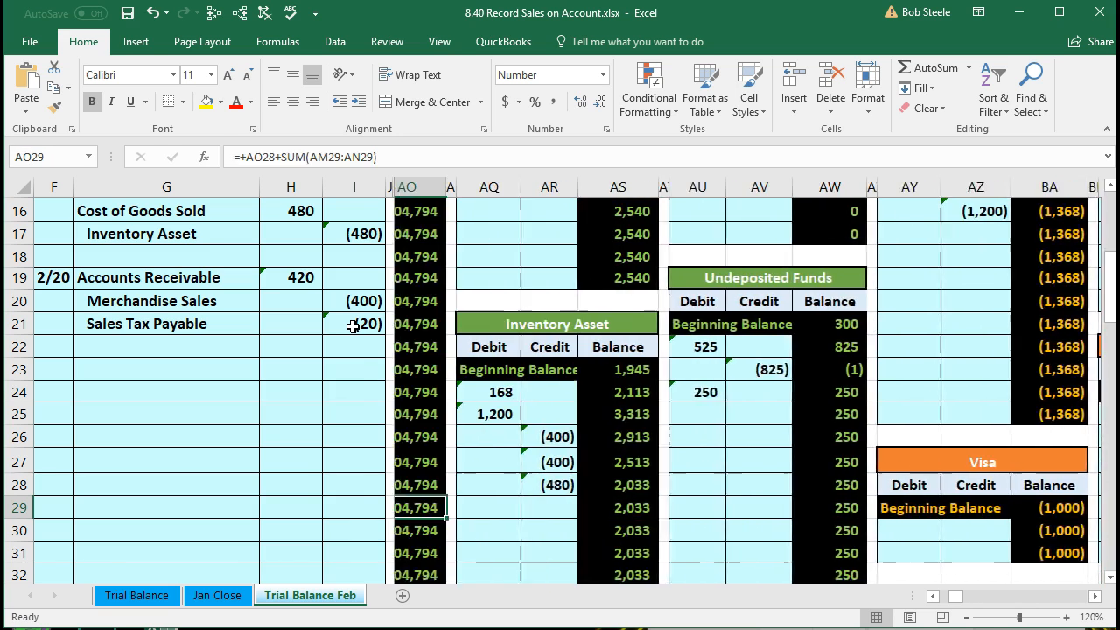
key("Left")
key("Left")
key("Left")
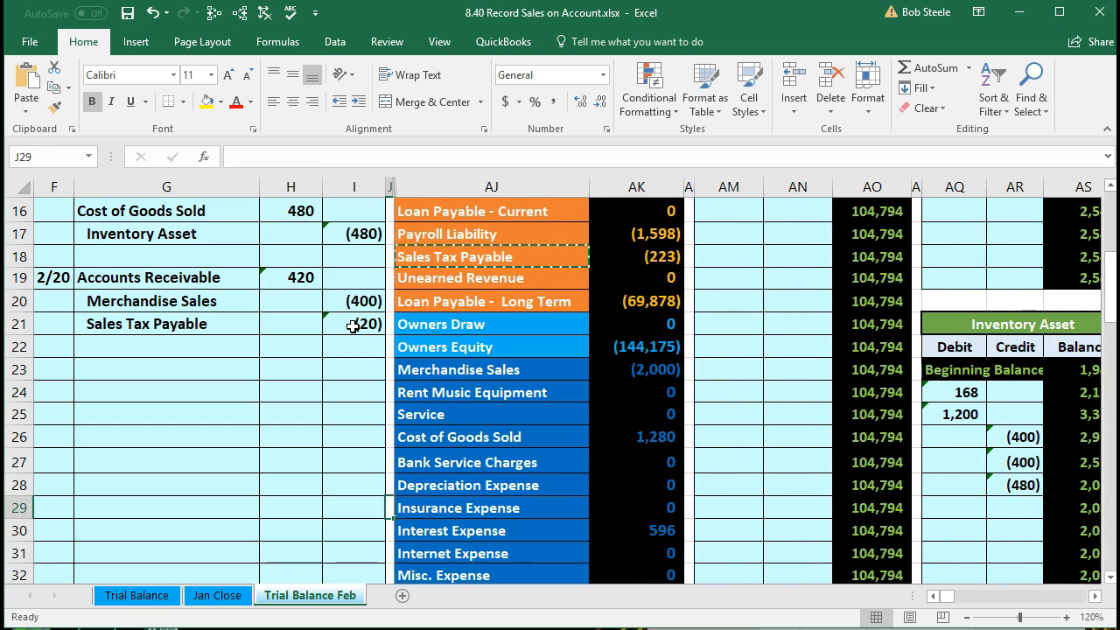
left_click(636, 256)
scroll(711, 382, "down", 2)
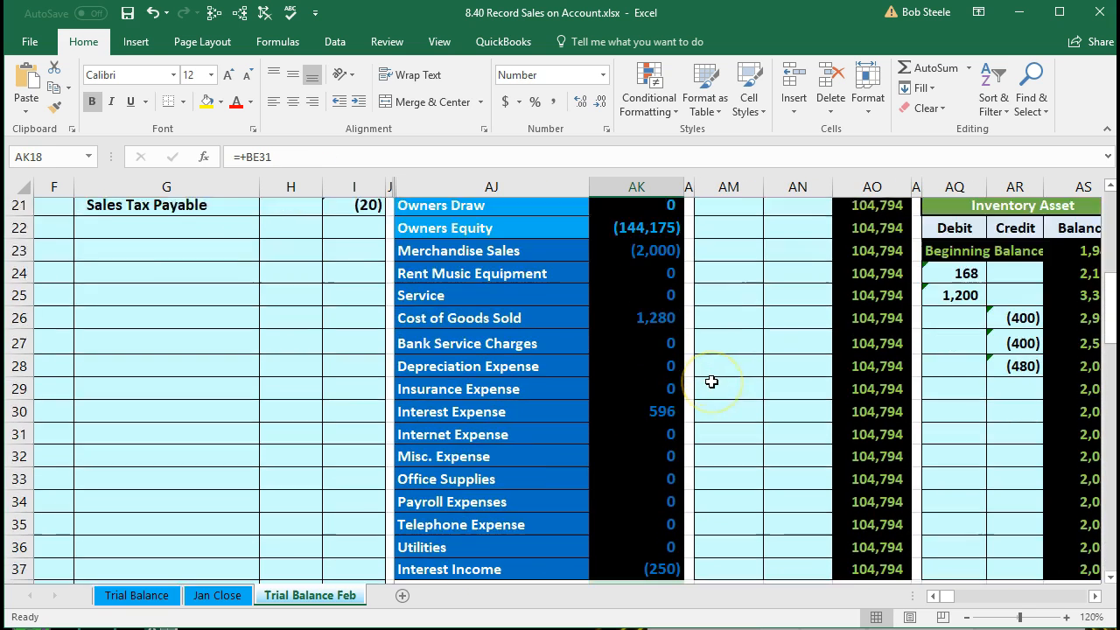
scroll(711, 382, "down", 2)
left_click(626, 434)
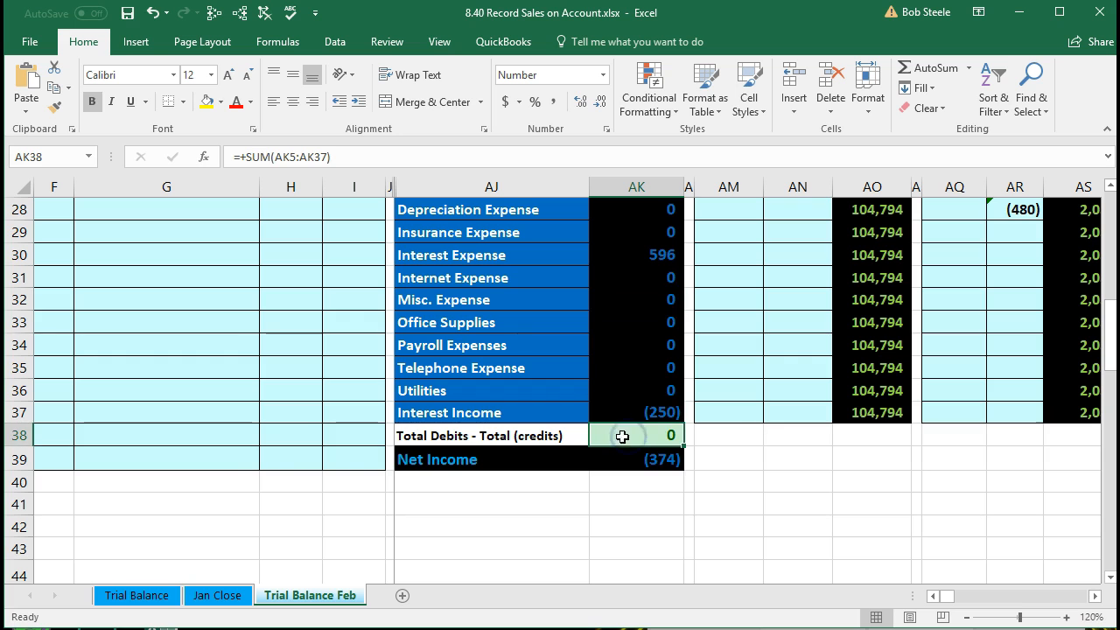
Review the 2/20 entry in G19:I21 and compare its Accounts Receivable debit with the trial balance amount in AK6.
scroll(275, 492, "up", 5)
left_click_drag(151, 344, 331, 394)
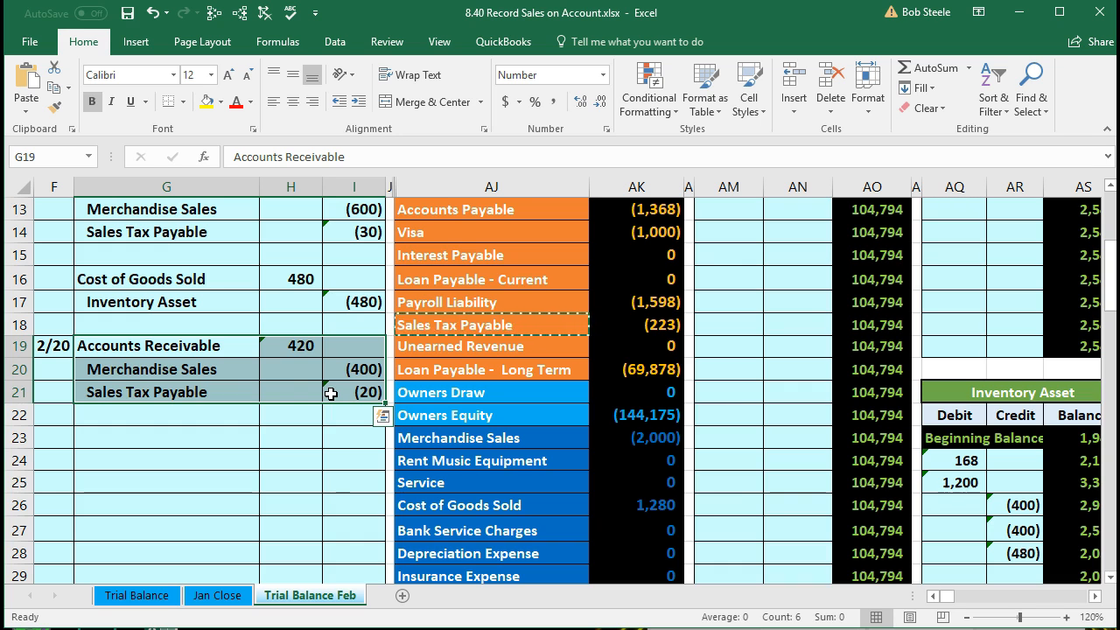
left_click(191, 342)
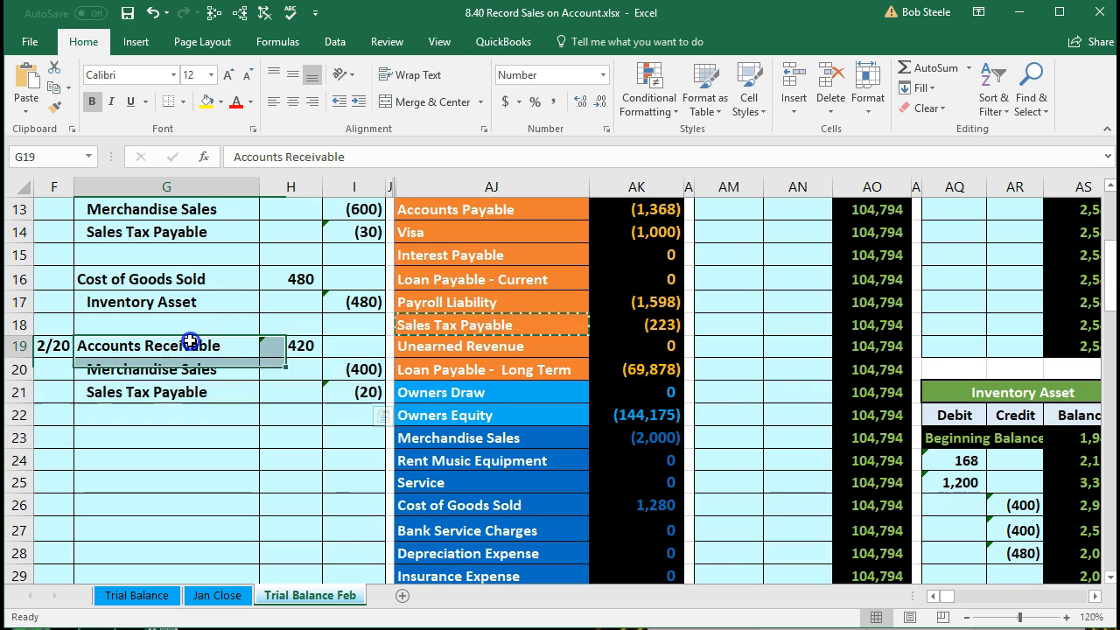
left_click_drag(191, 341, 278, 344)
scroll(305, 437, "up", 1)
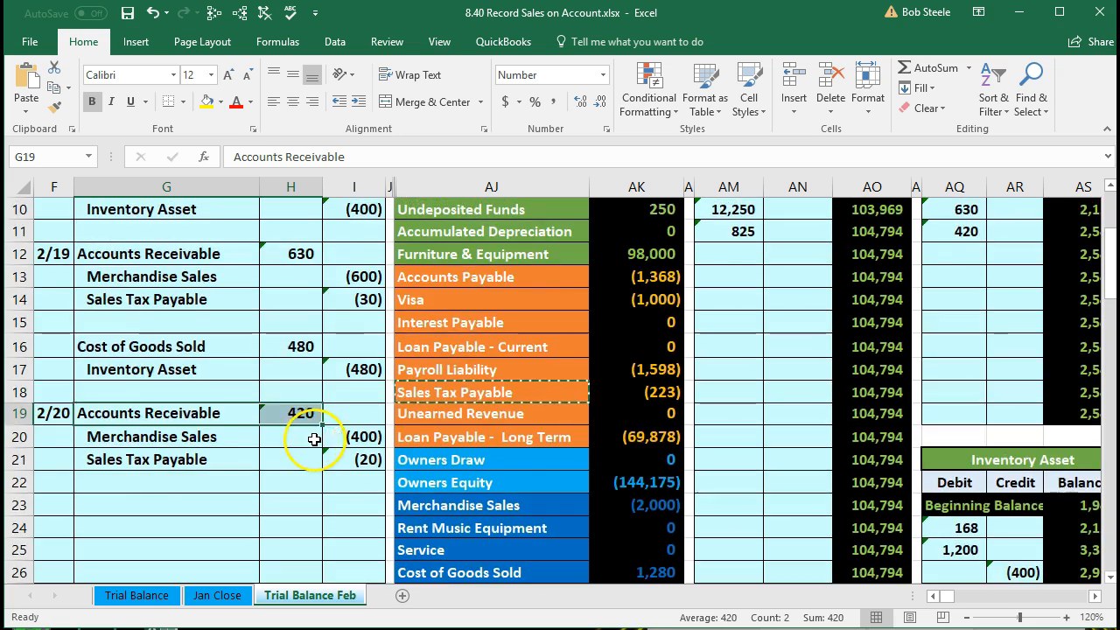
scroll(314, 439, "up", 2)
left_click(604, 264)
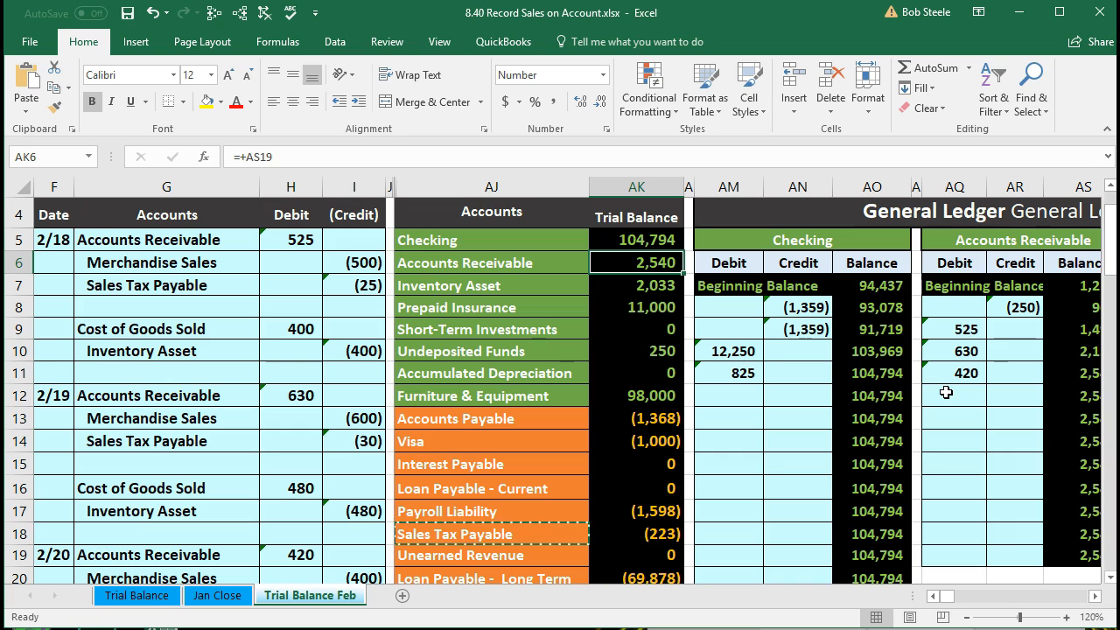
Post the 2/20 Accounts Receivable debit to the Smith Guitars subsidiary ledger by entering =H19 in CR20.
key("Right")
key("Right")
key("Right")
key("Right")
key("Right")
key("Right")
key("Right")
key("Right")
key("Right")
key("Right")
key("Right")
key("Right")
key("Right")
key("Right")
key("Right")
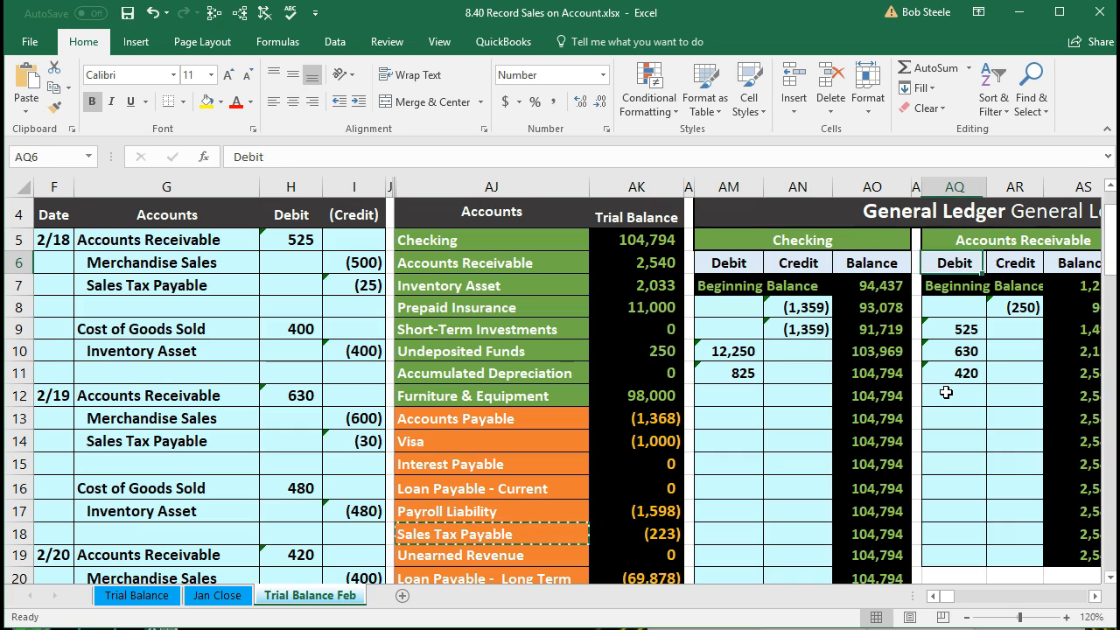
key("Right")
key("Right")
key("Right")
key("Right")
key("Right")
key("Right")
key("Right")
key("Right")
key("Right")
key("Right")
key("Right")
key("Right")
key("Right")
key("Right")
key("Right")
key("Right")
key("Right")
key("Right")
key("Right")
key("Right")
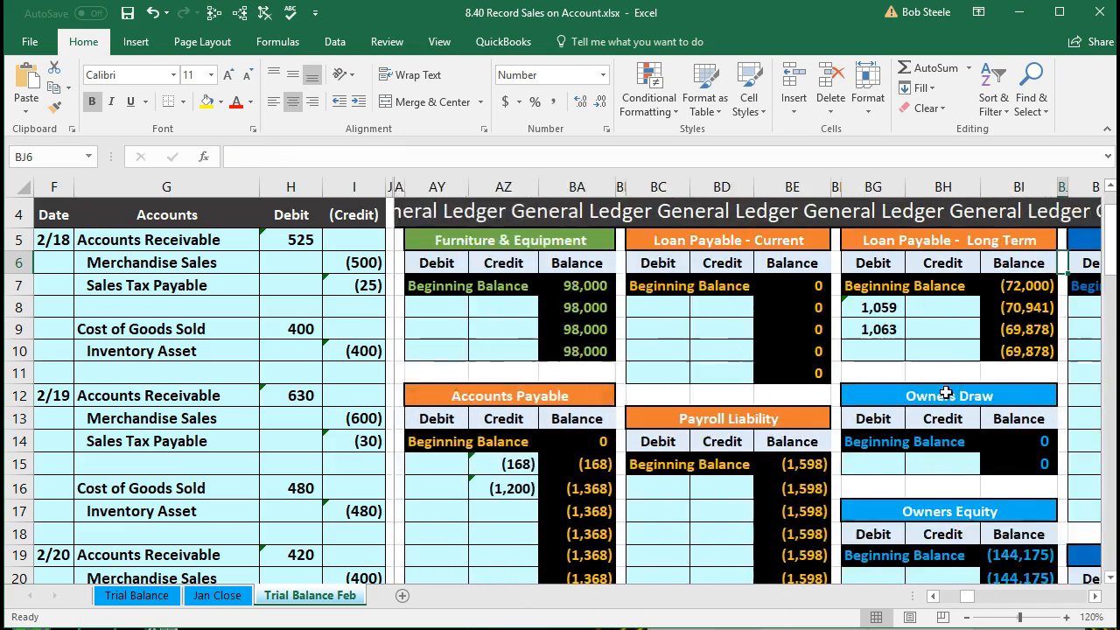
key("Right")
key("Right")
key("Right")
key("Right")
key("Right")
key("Right")
key("Right")
key("Right")
key("Right")
key("Right")
key("Right")
key("Right")
key("Right")
key("Right")
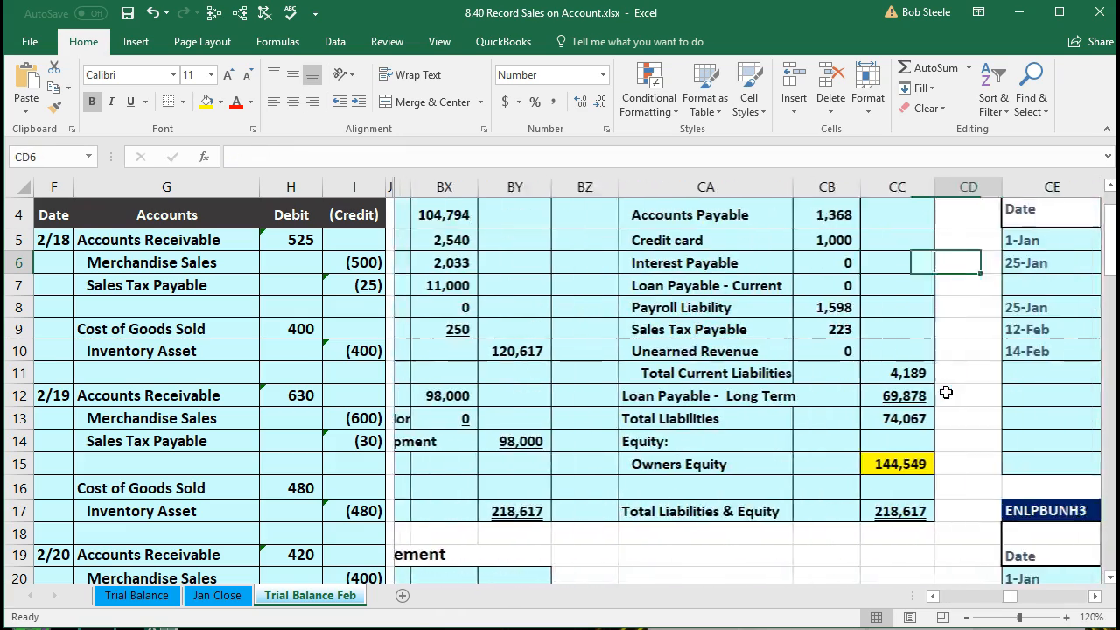
key("Right")
key("Right")
key("Right")
key("Right")
key("Right")
key("Right")
key("Right")
key("Right")
key("Right")
key("Right")
key("Right")
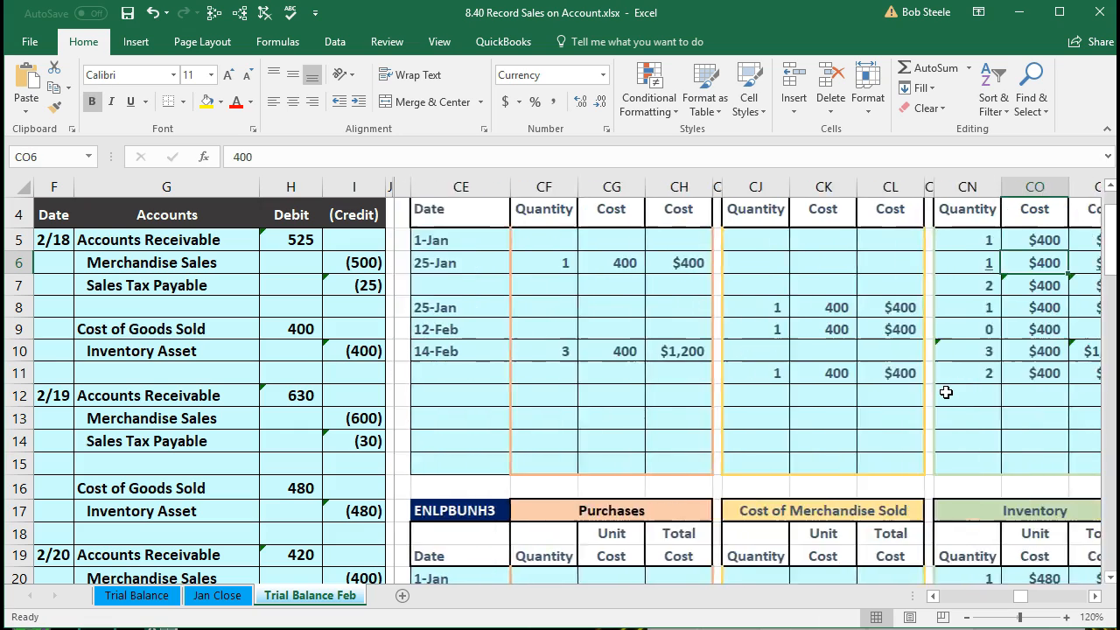
key("Right")
key("Right")
key("Right")
key("Right")
key("Right")
key("Right")
key("Right")
key("Right")
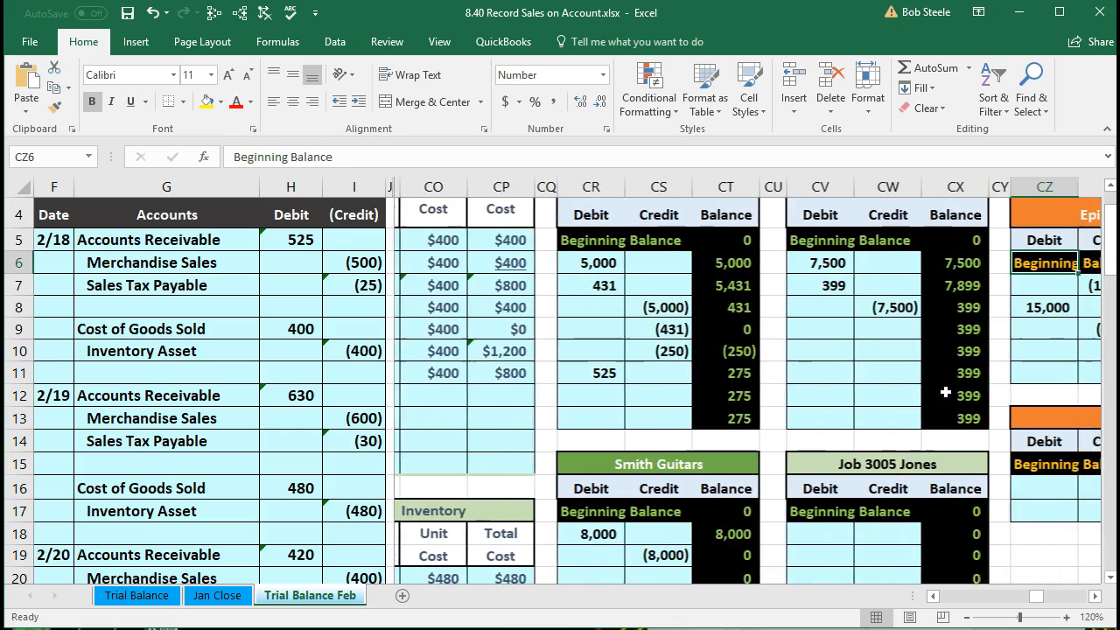
scroll(943, 392, "up", 1)
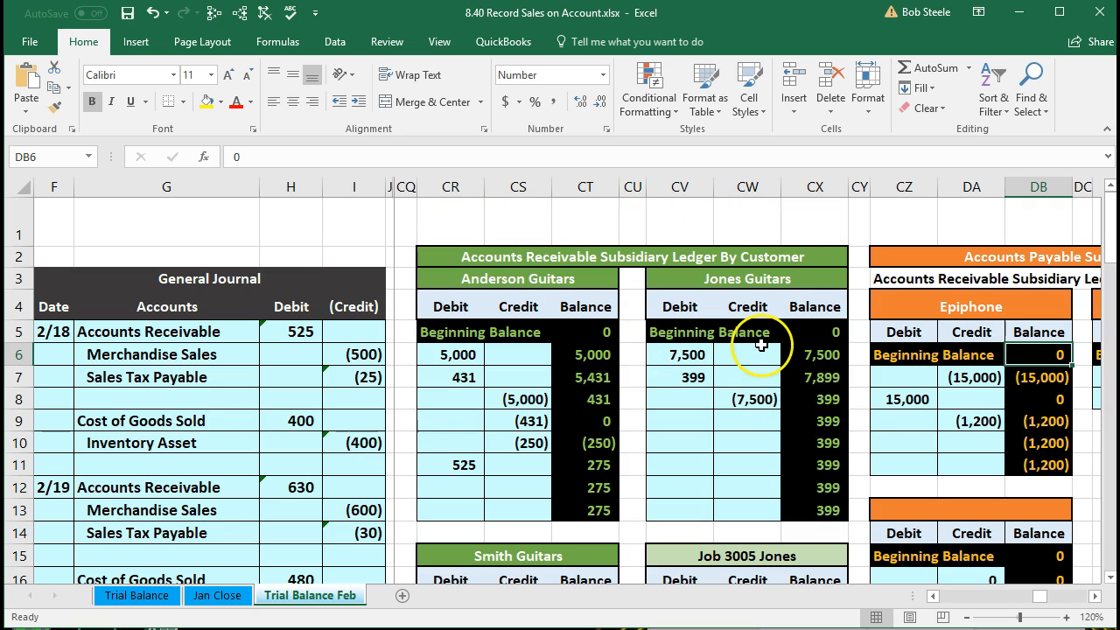
scroll(761, 346, "down", 2)
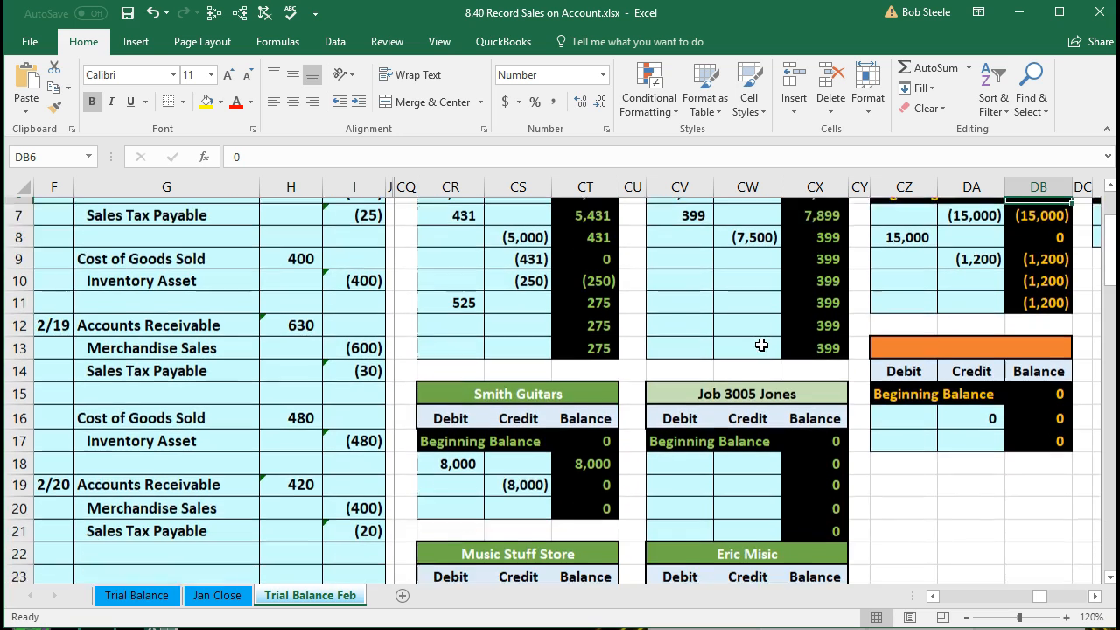
scroll(761, 346, "down", 1)
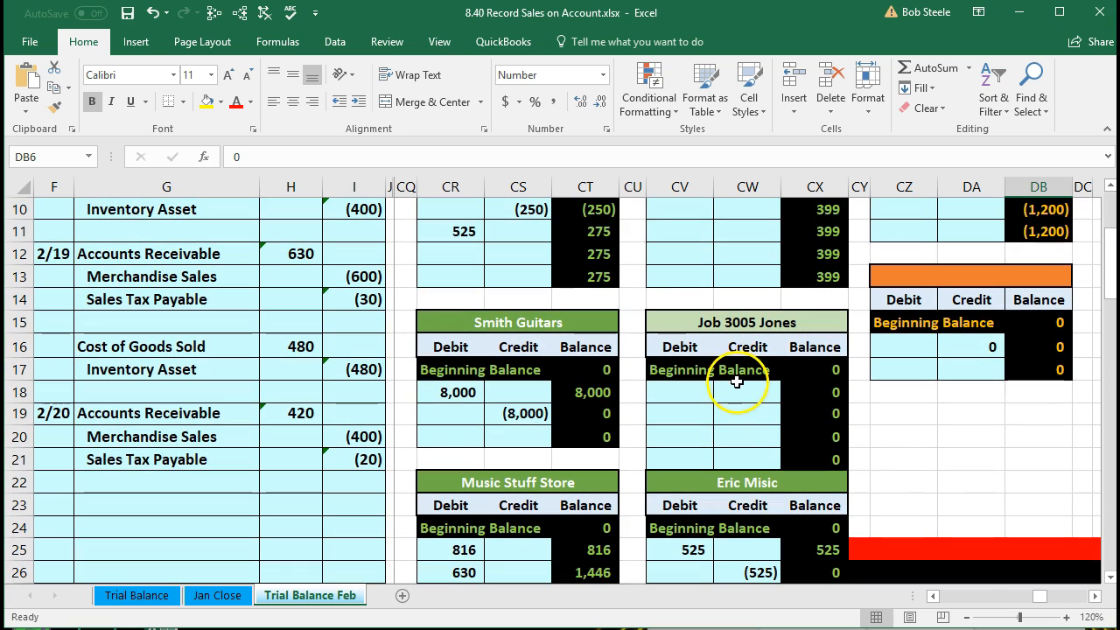
left_click(466, 438)
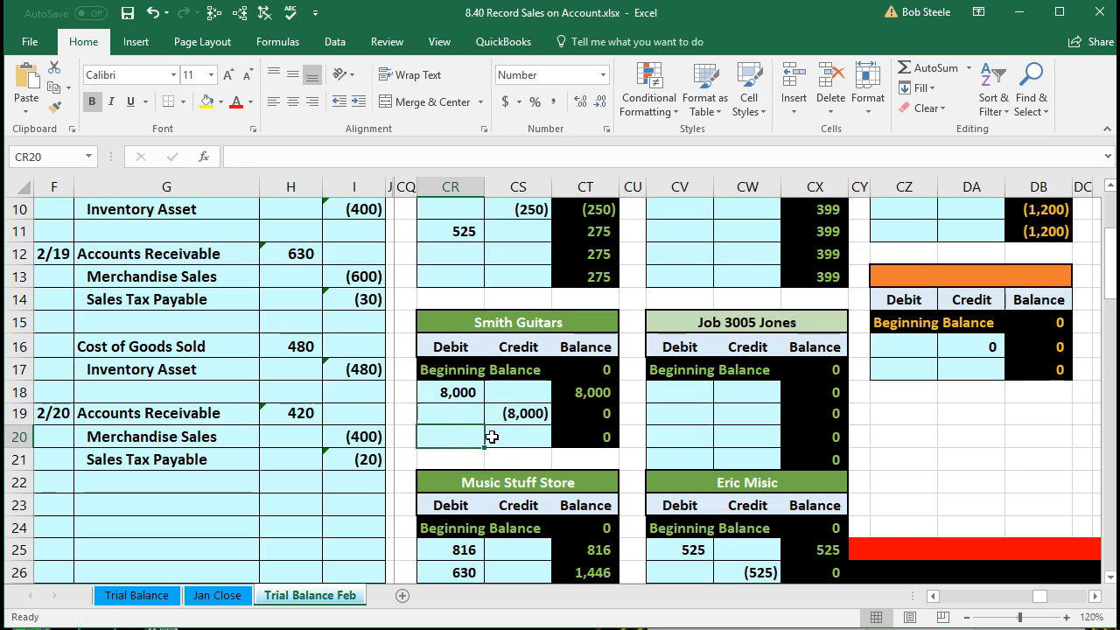
type("=")
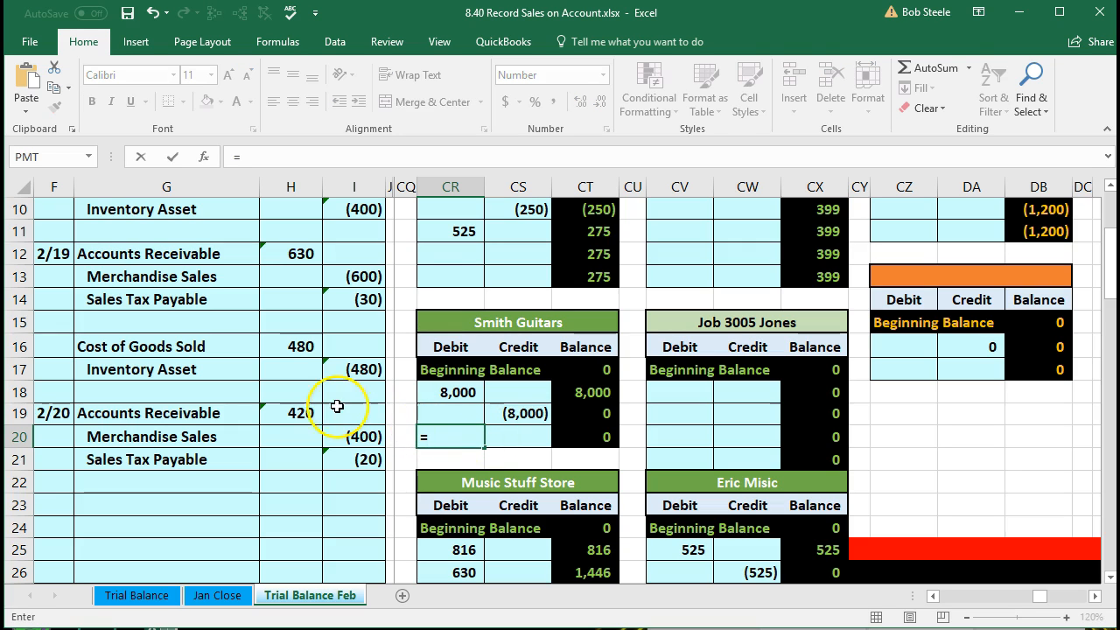
left_click(298, 411)
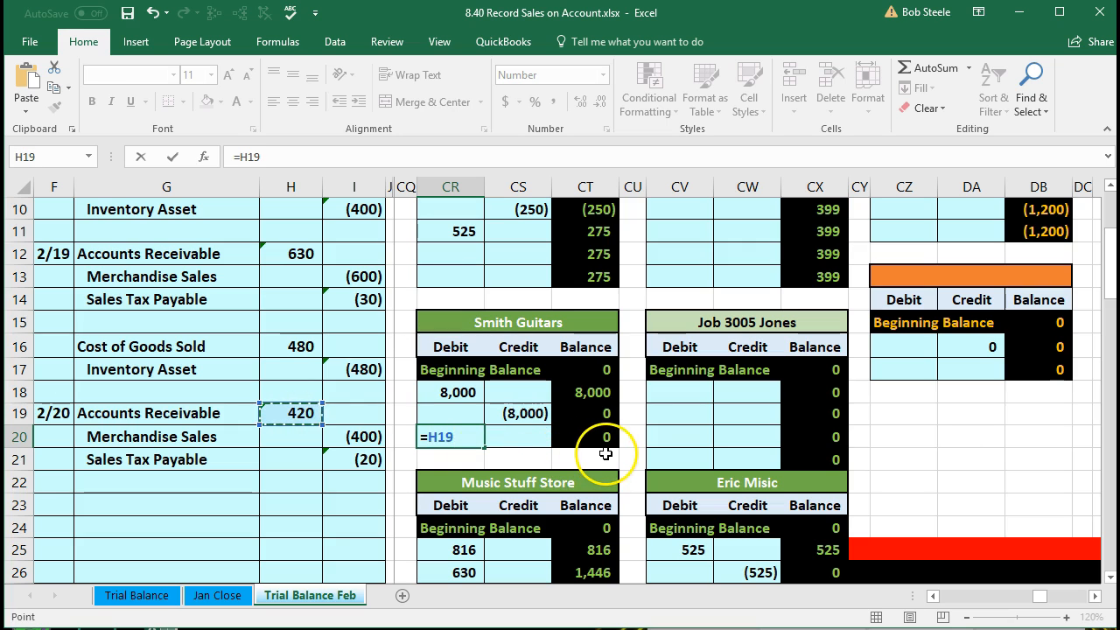
key("Return")
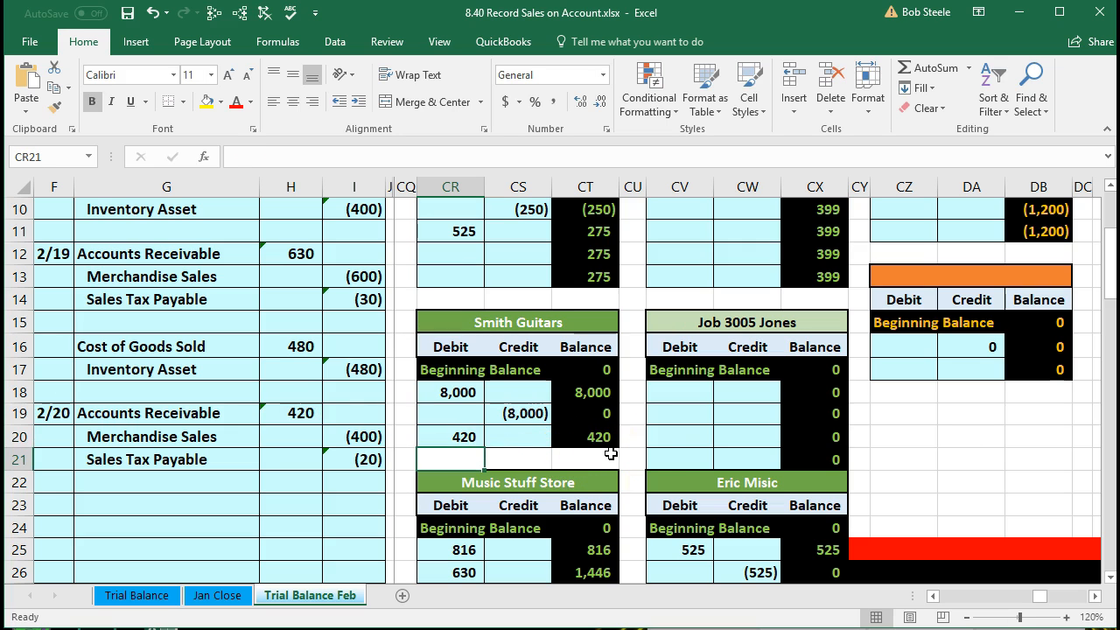
Check the total of the Accounts Receivable subsidiary ledger by customer in CX43 and inspect its formula.
scroll(642, 452, "down", 7)
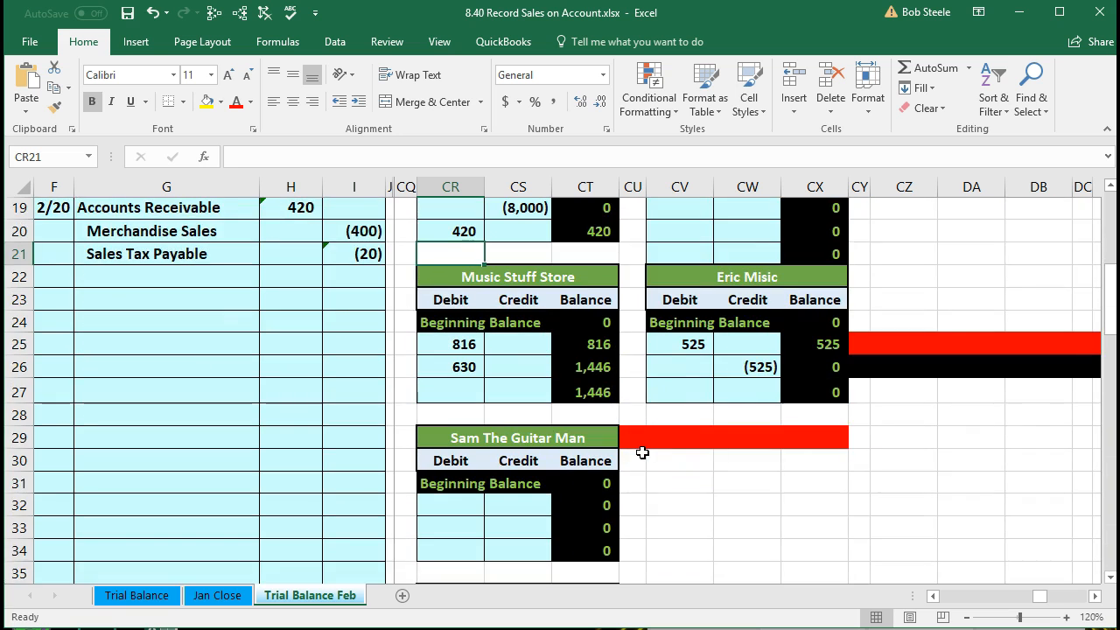
left_click(807, 481)
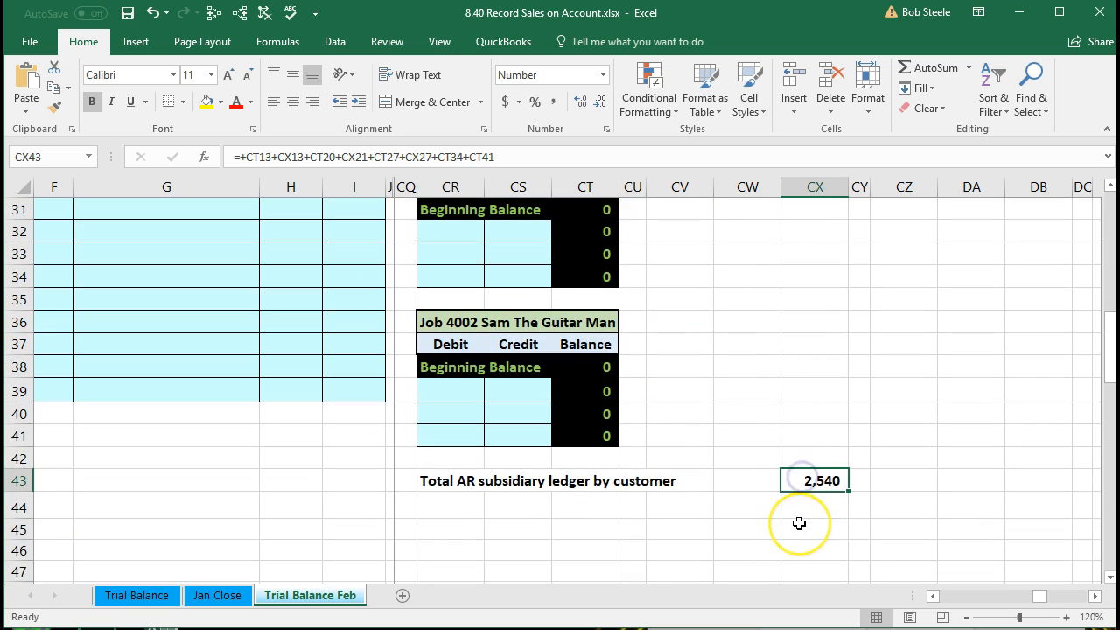
double_click(813, 481)
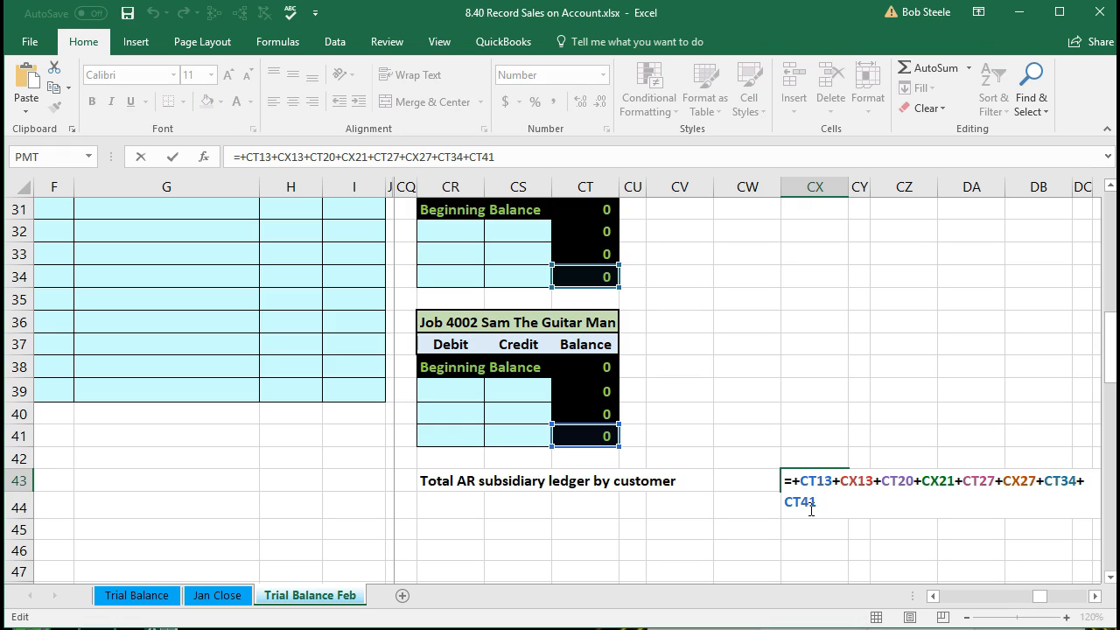
key("Return")
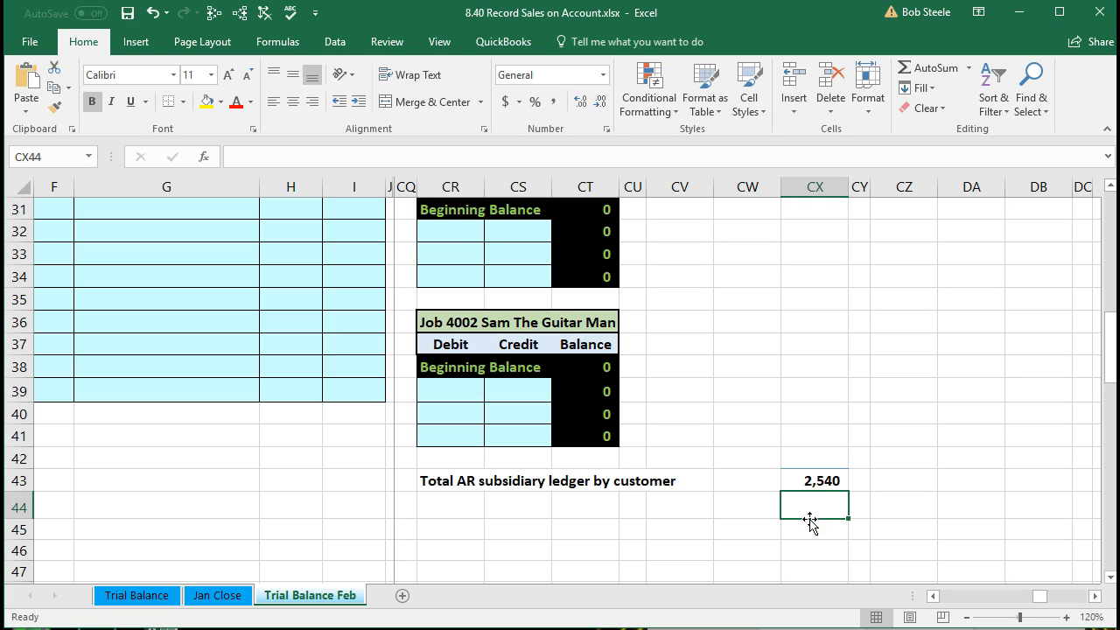
Return to the trial balance and compare the Accounts Receivable balance in AK6 with the subsidiary ledger total.
scroll(809, 541, "up", 10)
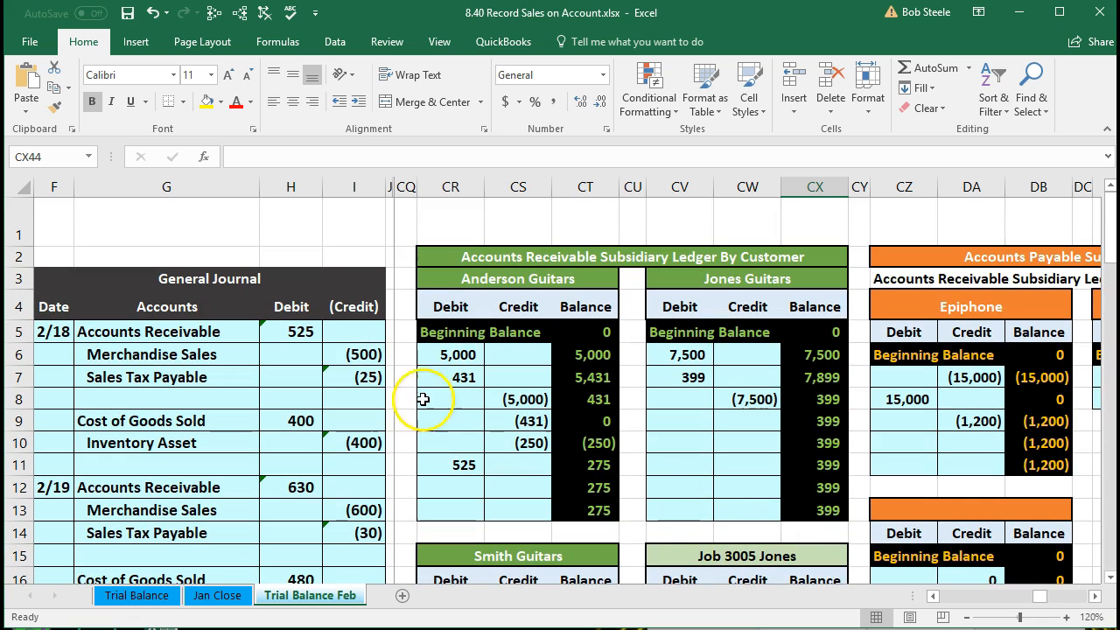
left_click(348, 357)
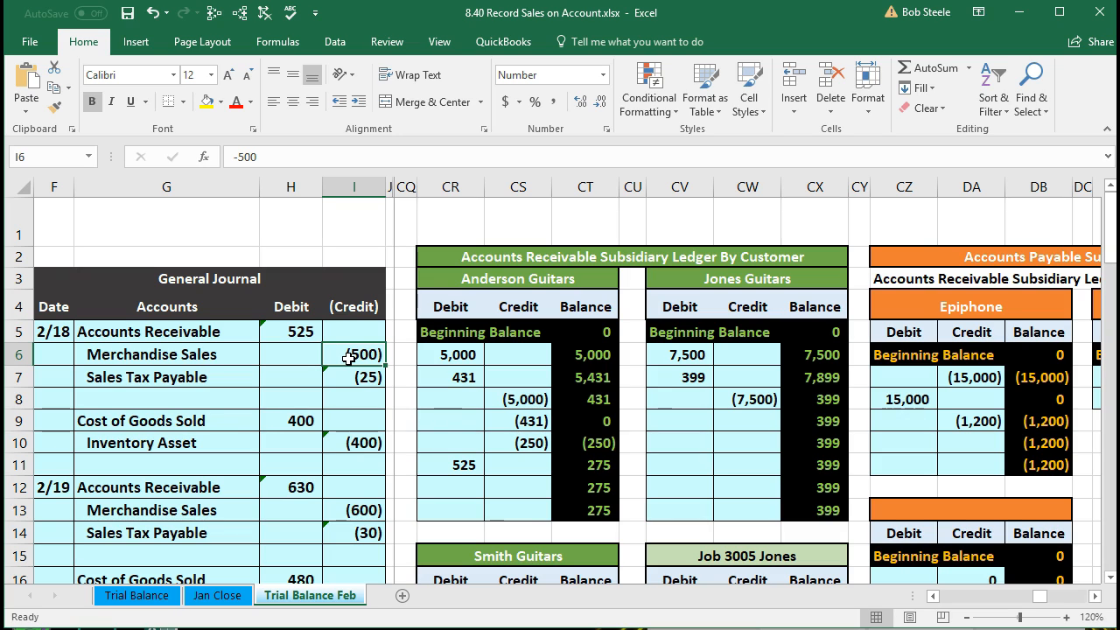
key("Right")
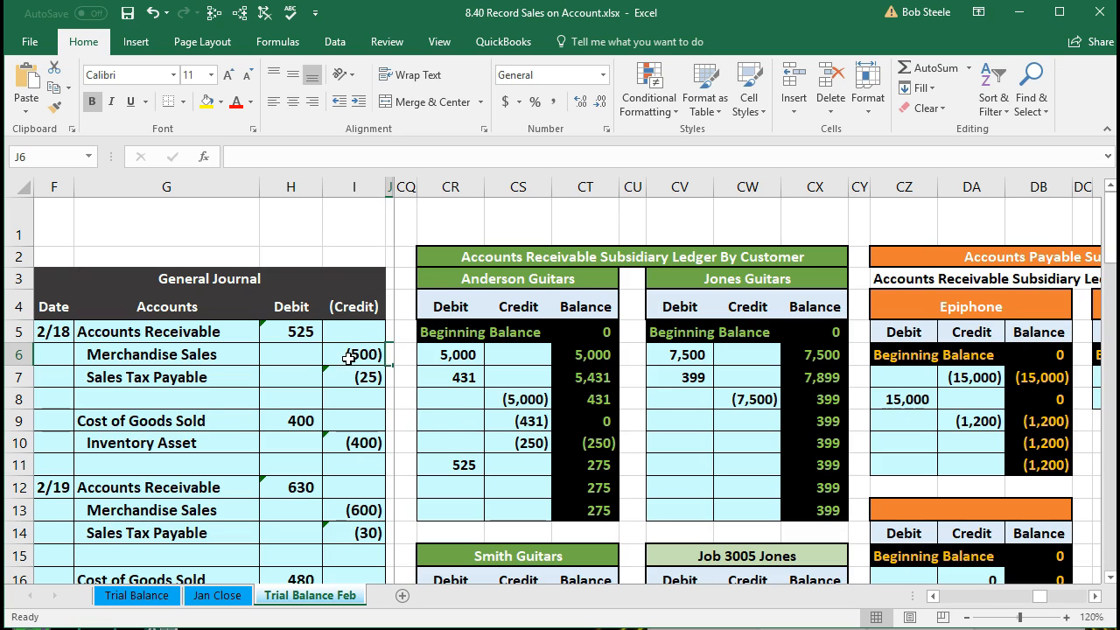
left_click(348, 357)
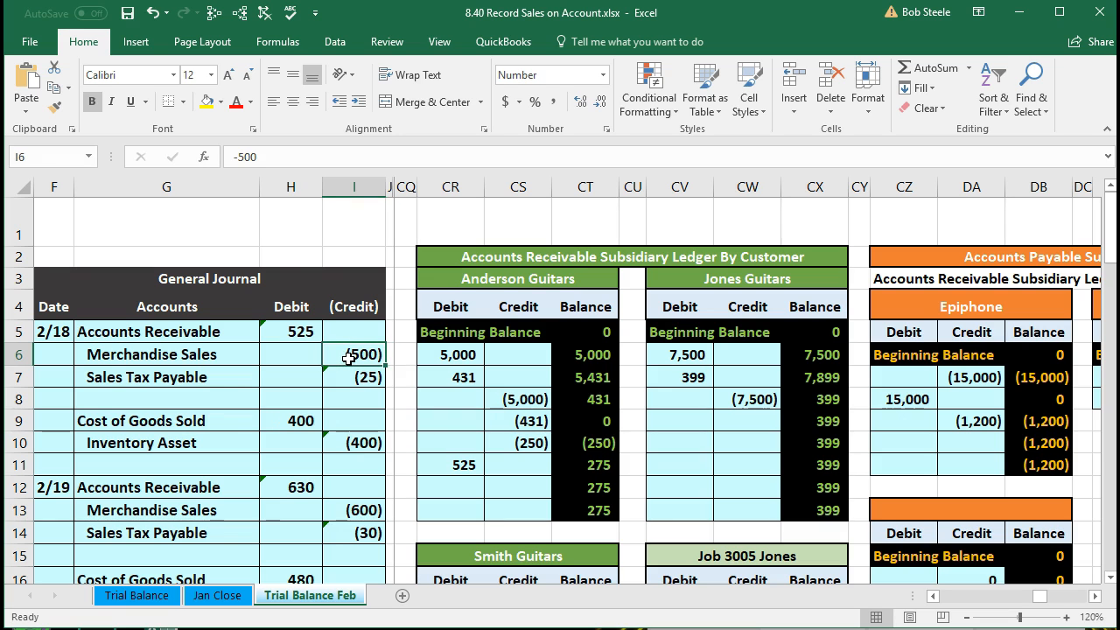
key("ctrl+Right")
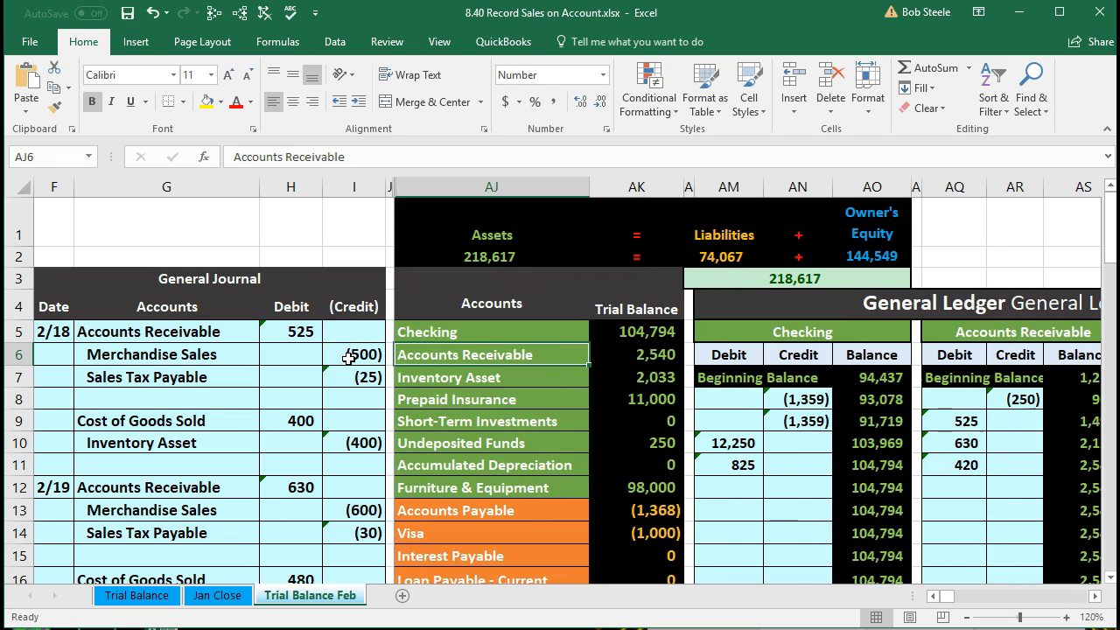
key("Right")
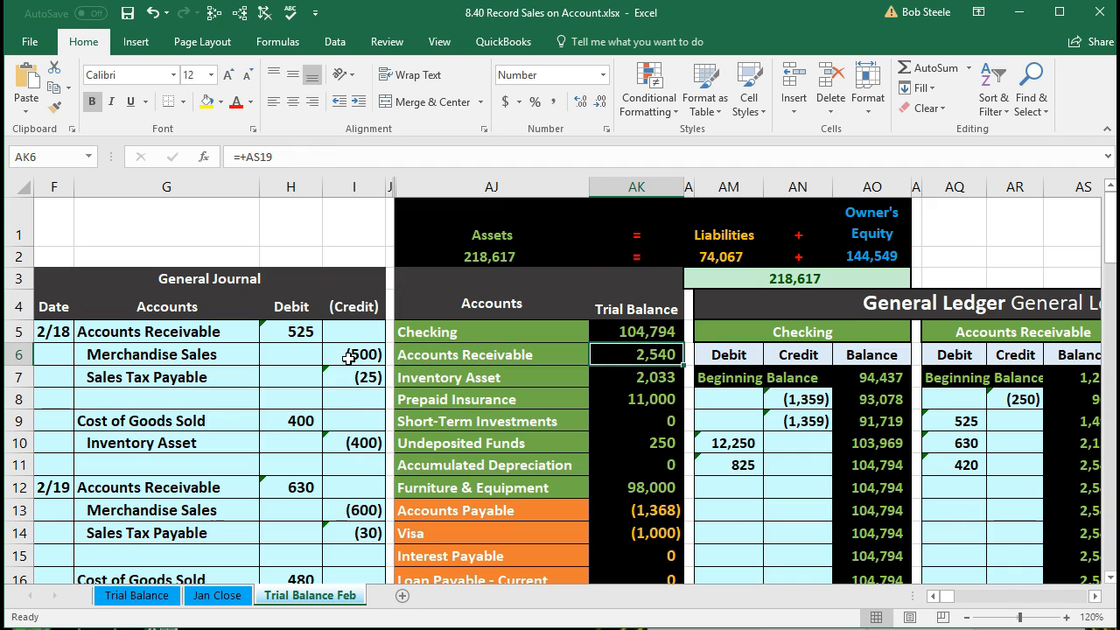
scroll(360, 404, "down", 2)
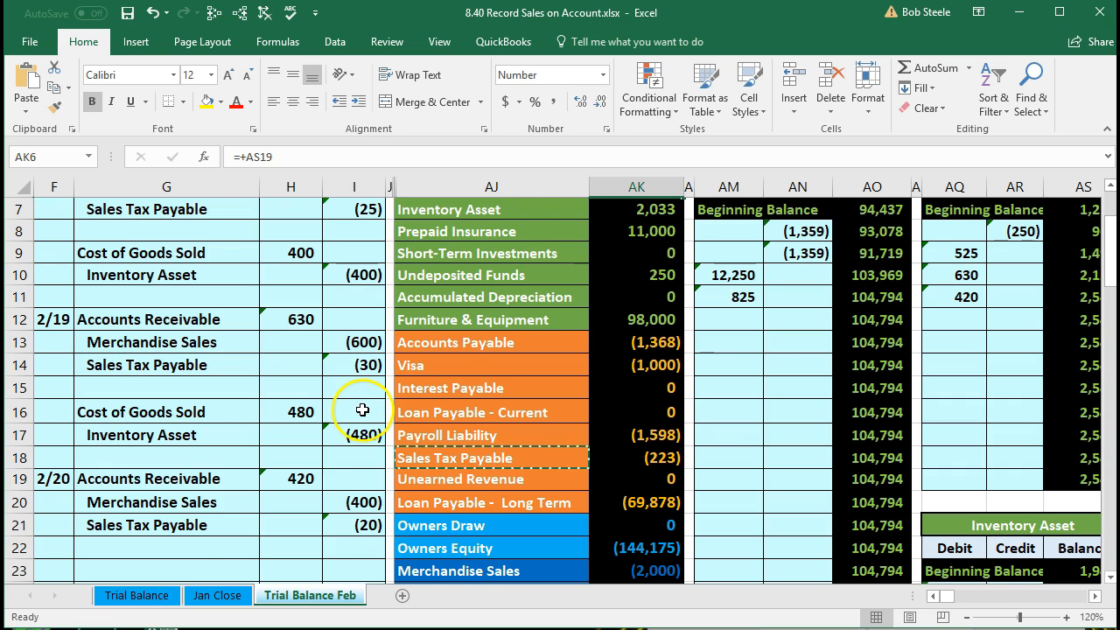
Copy the Inventory Asset account name from AJ7 into G24 as values only and indent it as the credit line.
scroll(361, 404, "up", 2)
left_click_drag(439, 378, 624, 379)
left_click(624, 379)
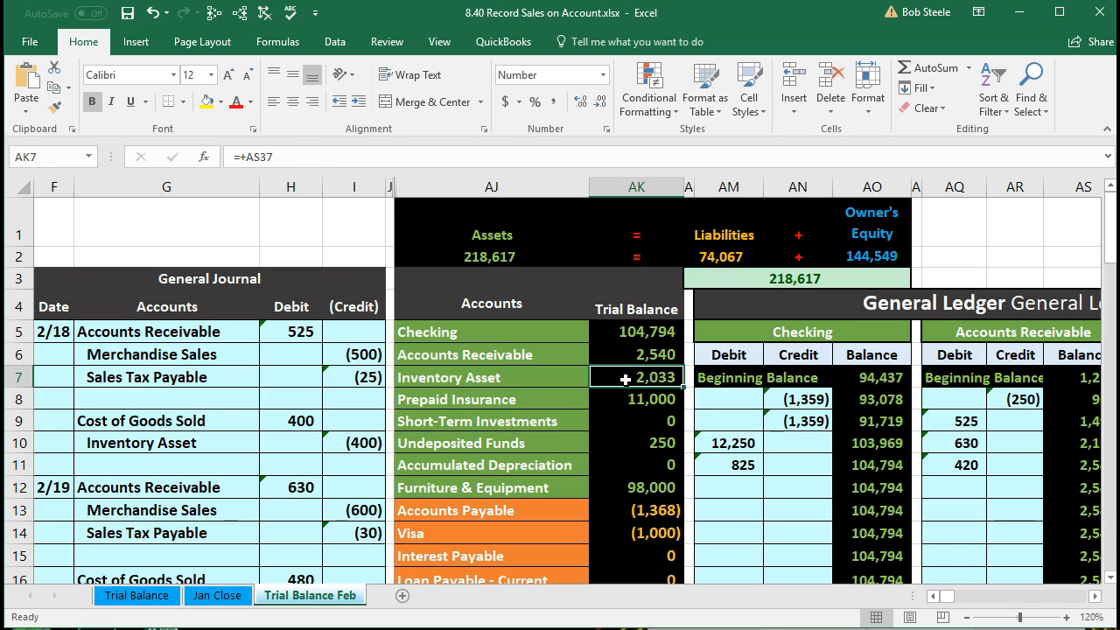
left_click(546, 380)
right_click(546, 381)
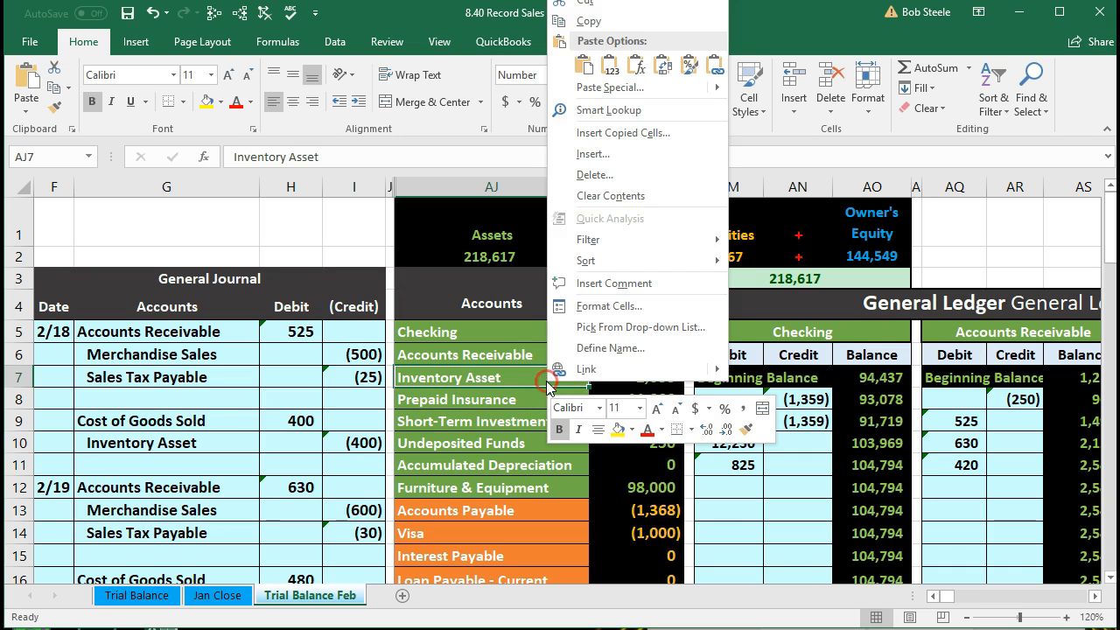
left_click(586, 24)
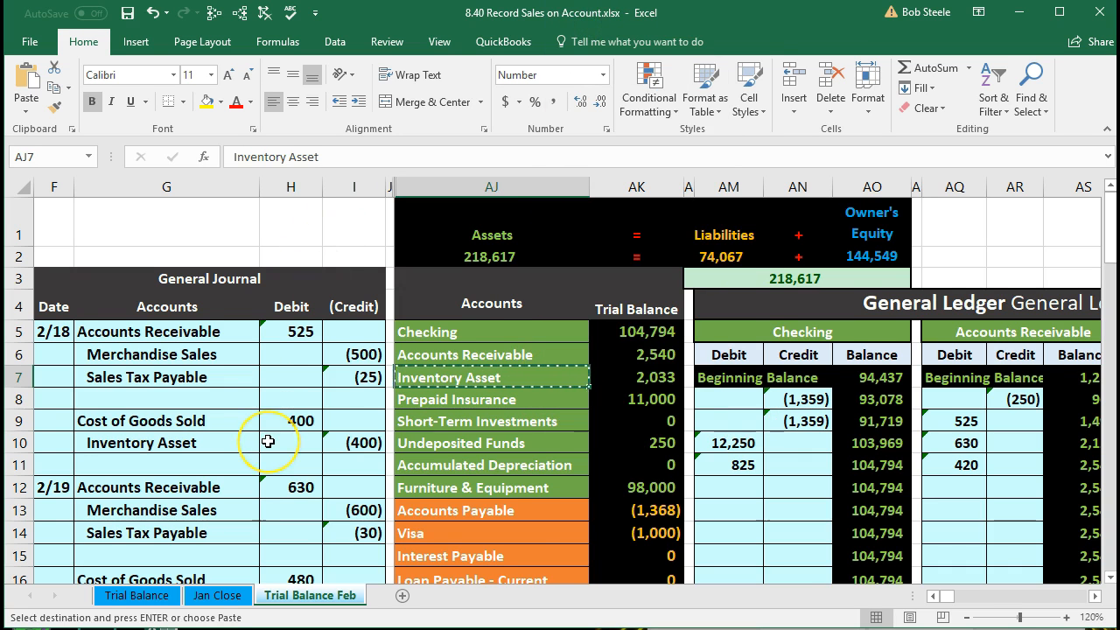
scroll(268, 440, "down", 4)
left_click(215, 421)
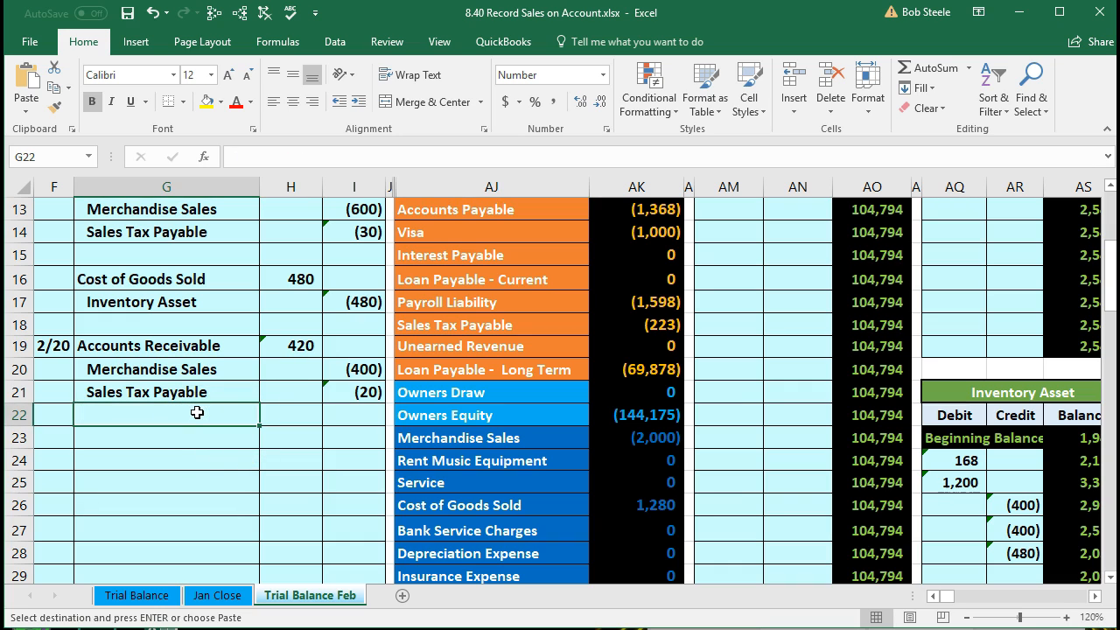
left_click(194, 437)
left_click(191, 456)
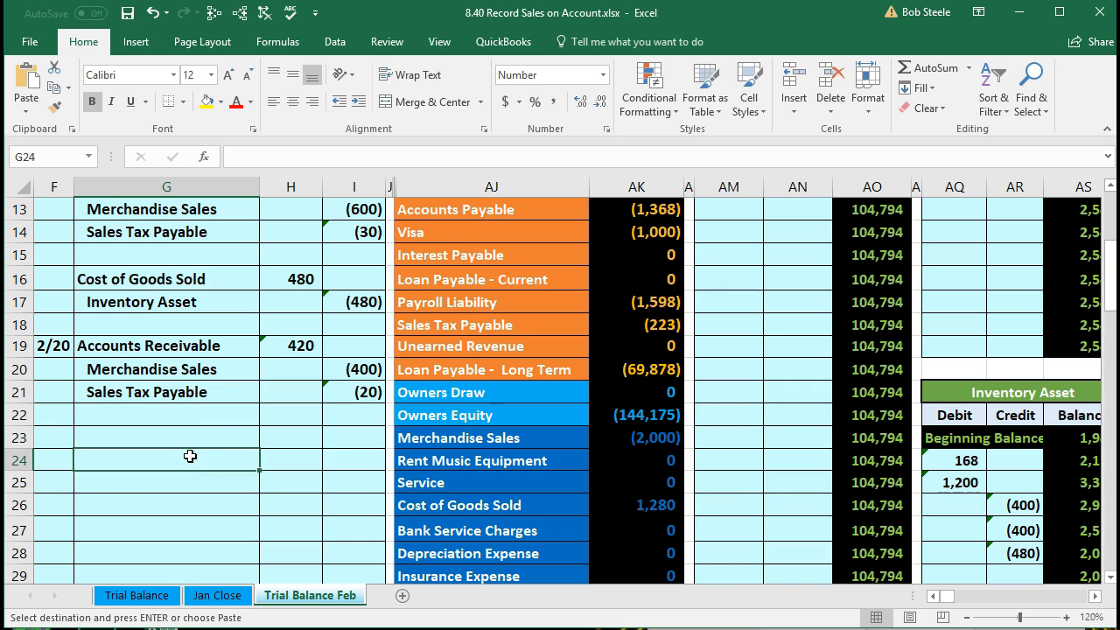
right_click(191, 456)
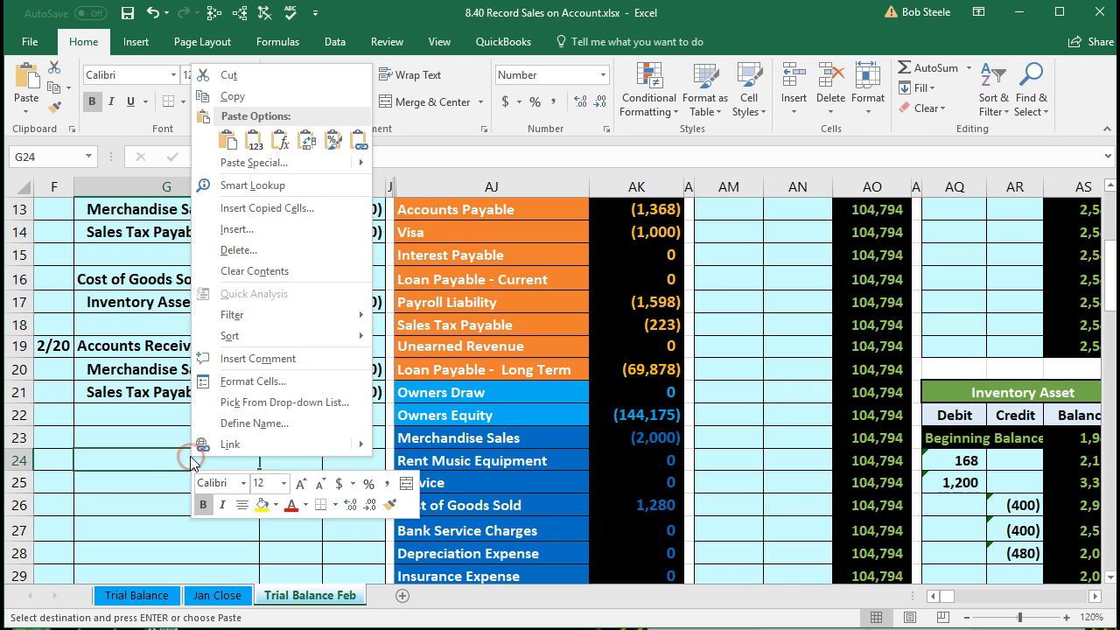
left_click(252, 140)
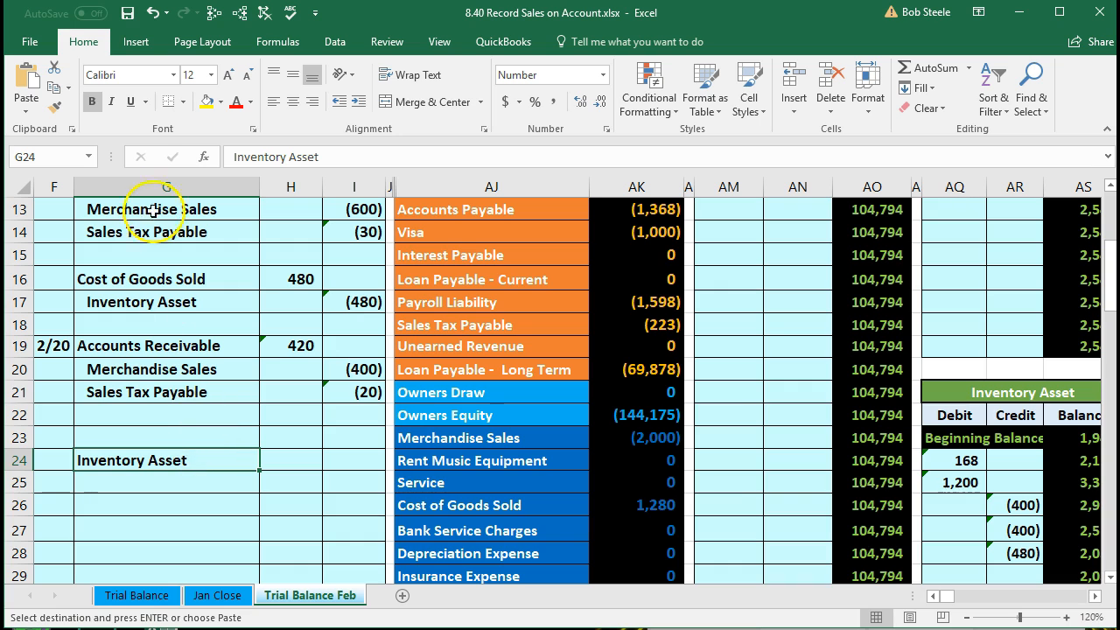
left_click(359, 104)
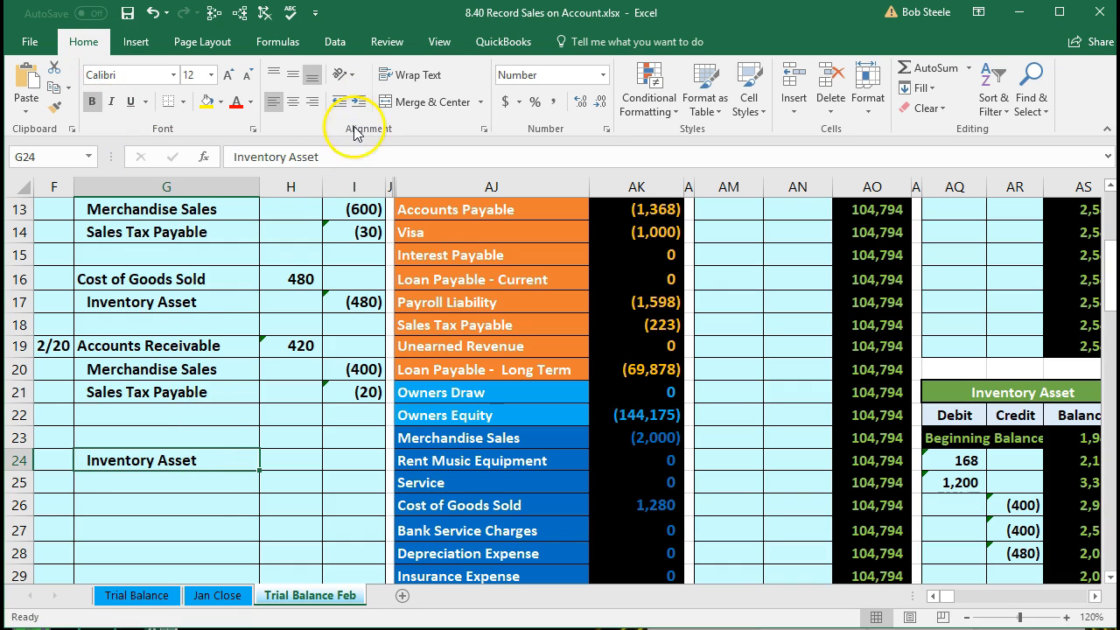
Copy the Cost of Goods Sold account name from AJ26 into G23 as values only for the debit line.
left_click(219, 433)
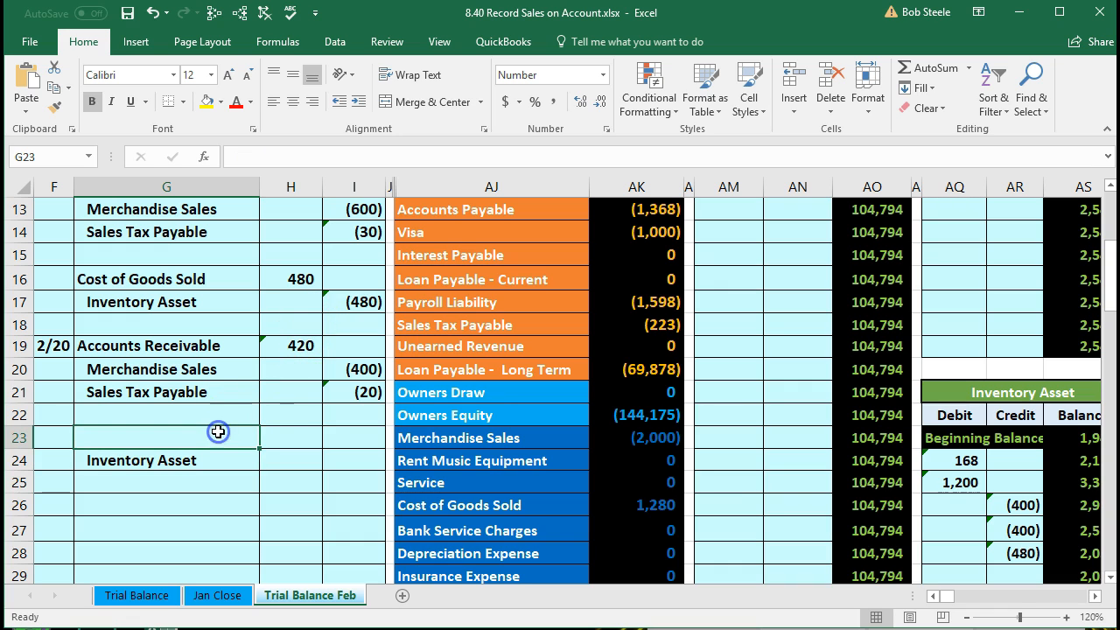
left_click(434, 505)
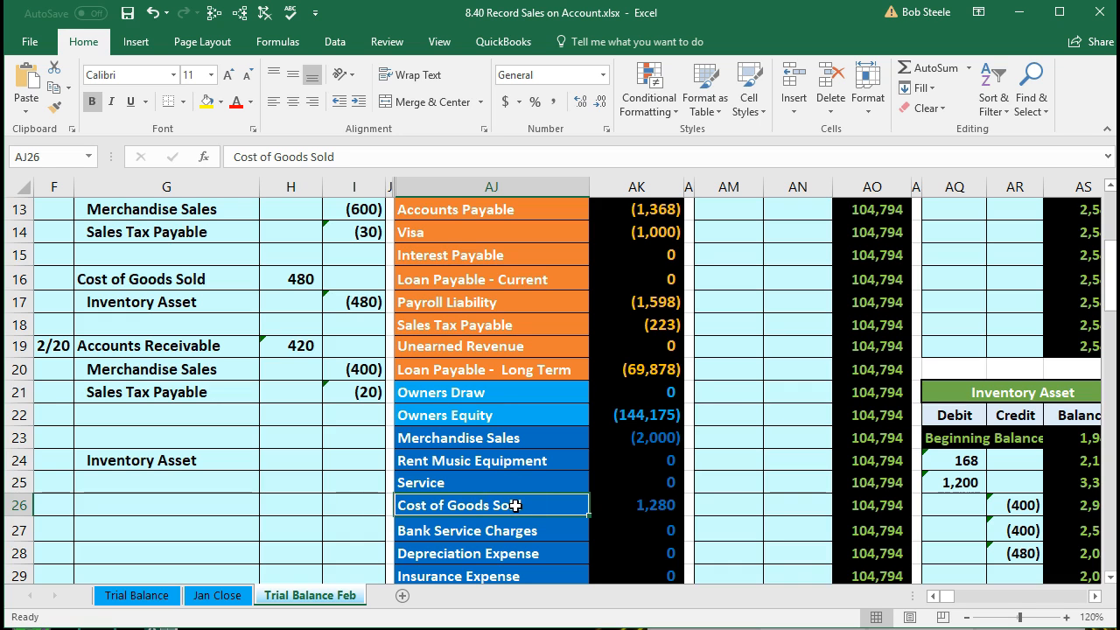
scroll(516, 505, "down", 1)
left_click(530, 430)
right_click(532, 429)
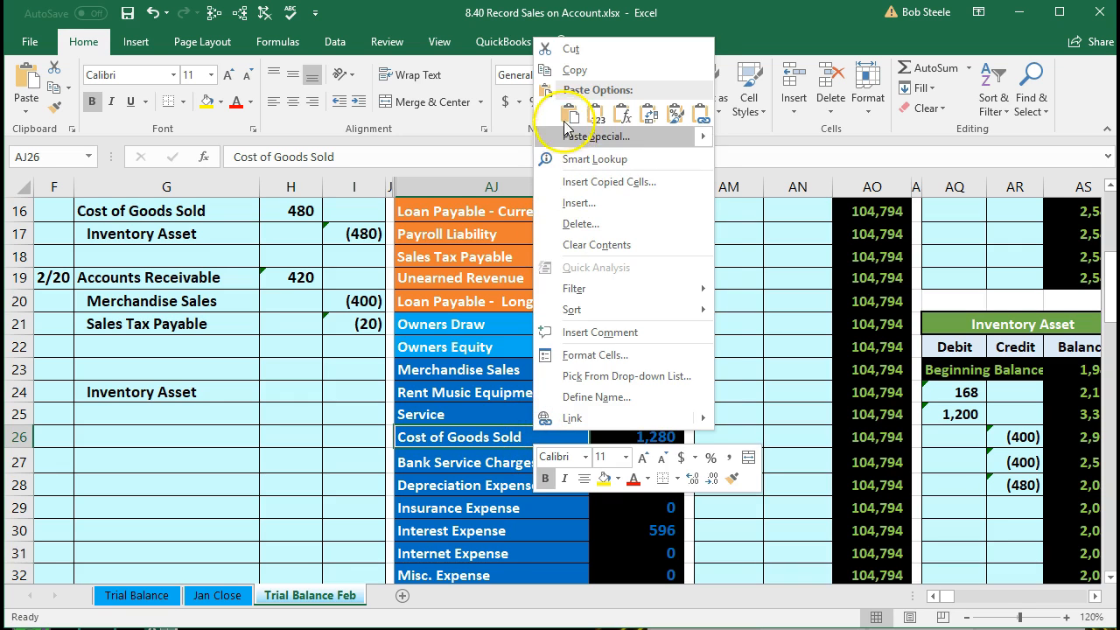
left_click(568, 68)
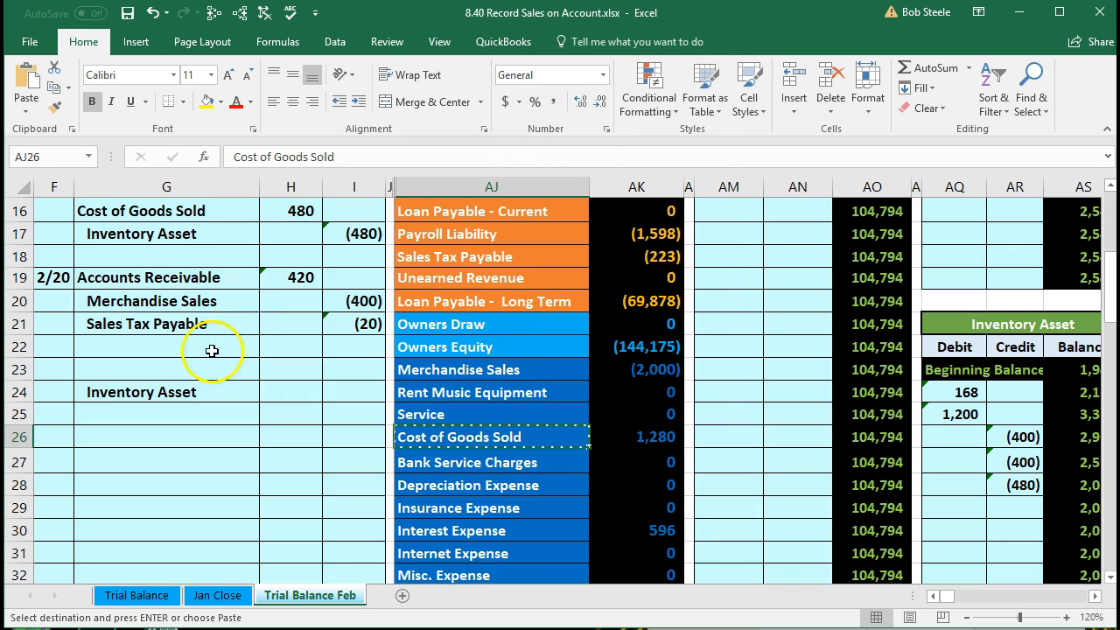
left_click(160, 369)
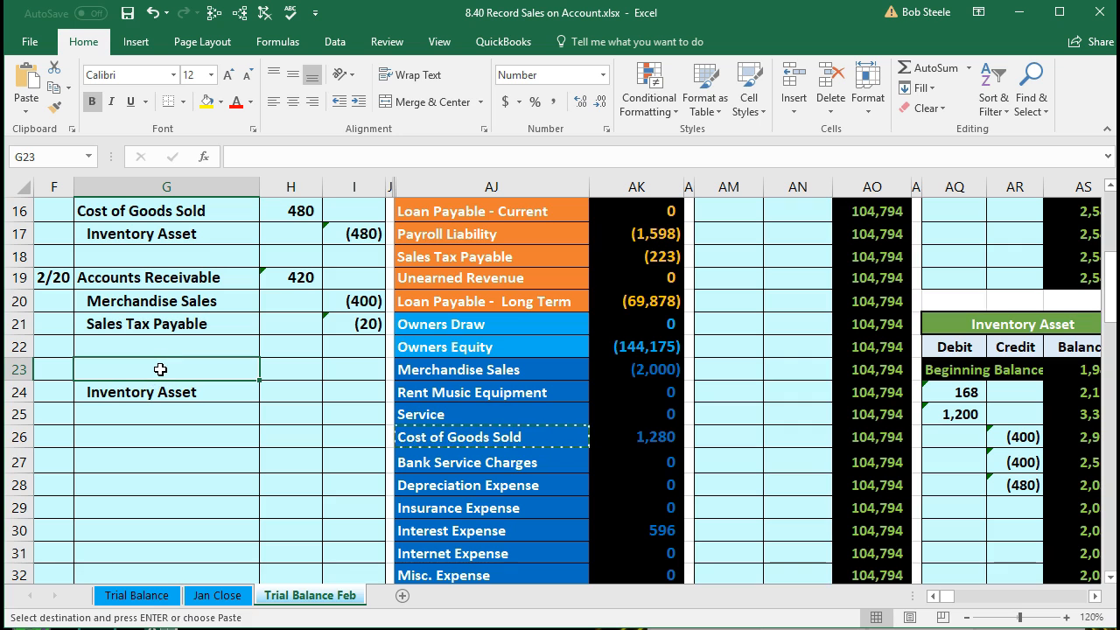
right_click(160, 369)
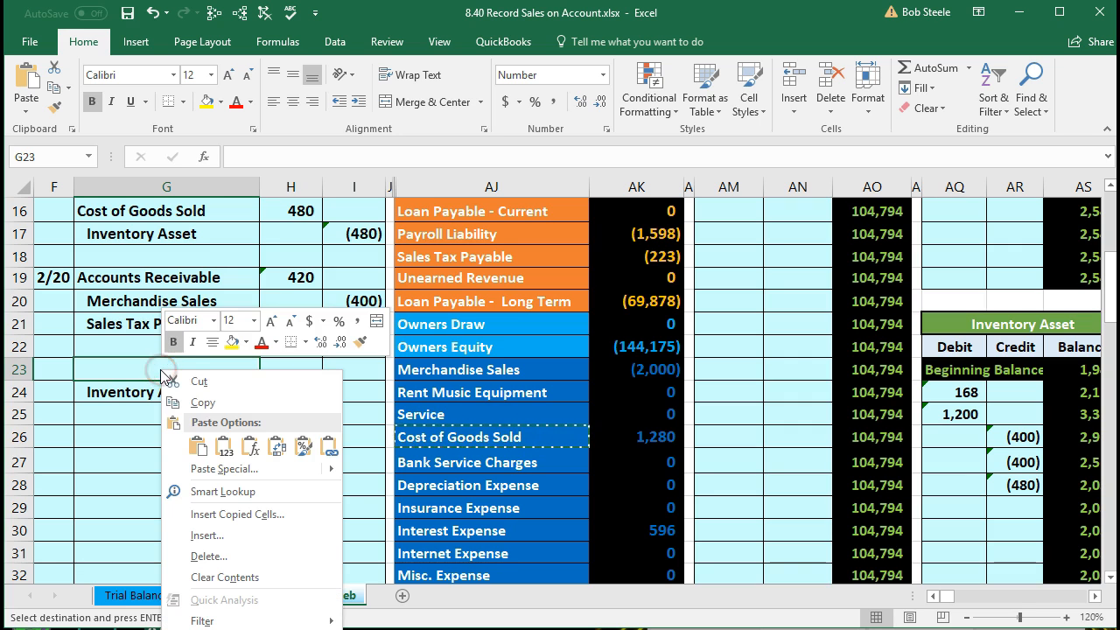
left_click(222, 440)
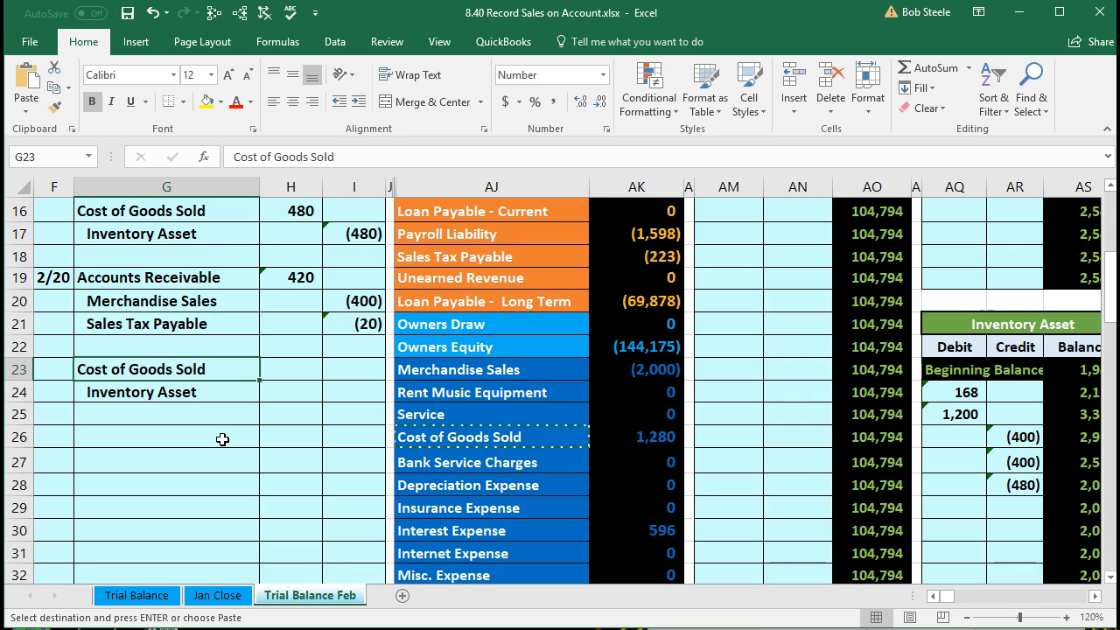
Go across row 23 from the general journal to the inventory subsidiary ledger records by item.
key("Right")
key("Right")
key("Right")
key("Right")
key("Right")
key("Right")
key("Right")
key("Right")
key("Right")
key("Right")
key("Right")
key("Right")
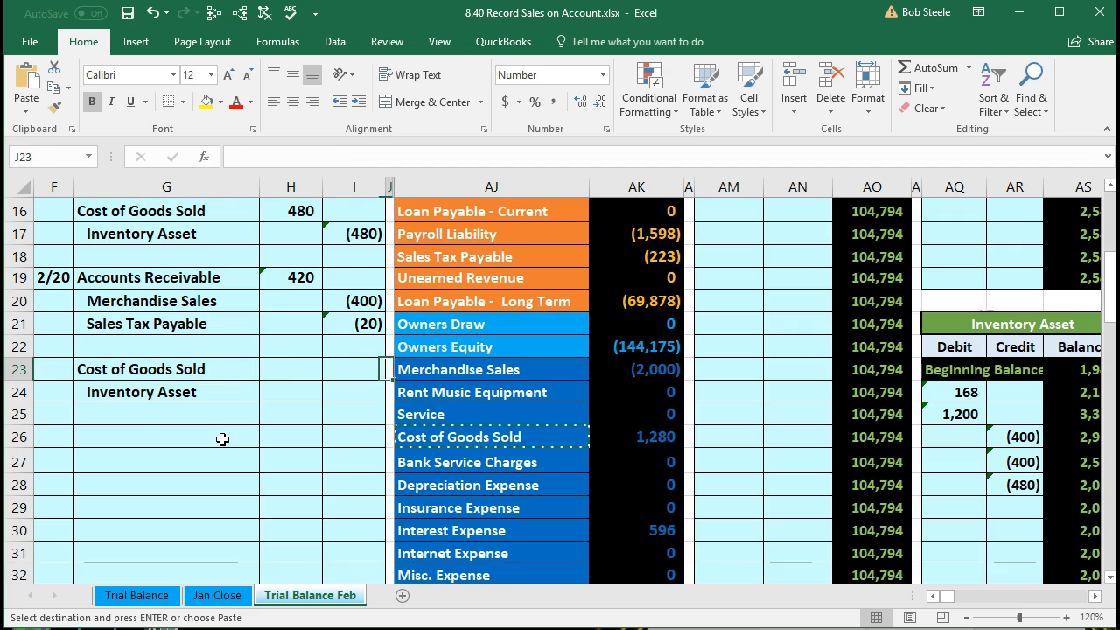
key("Right")
key("Right")
key("Right")
key("Right")
key("Right")
key("Right")
key("Right")
key("Right")
key("Right")
key("Right")
key("Right")
key("Right")
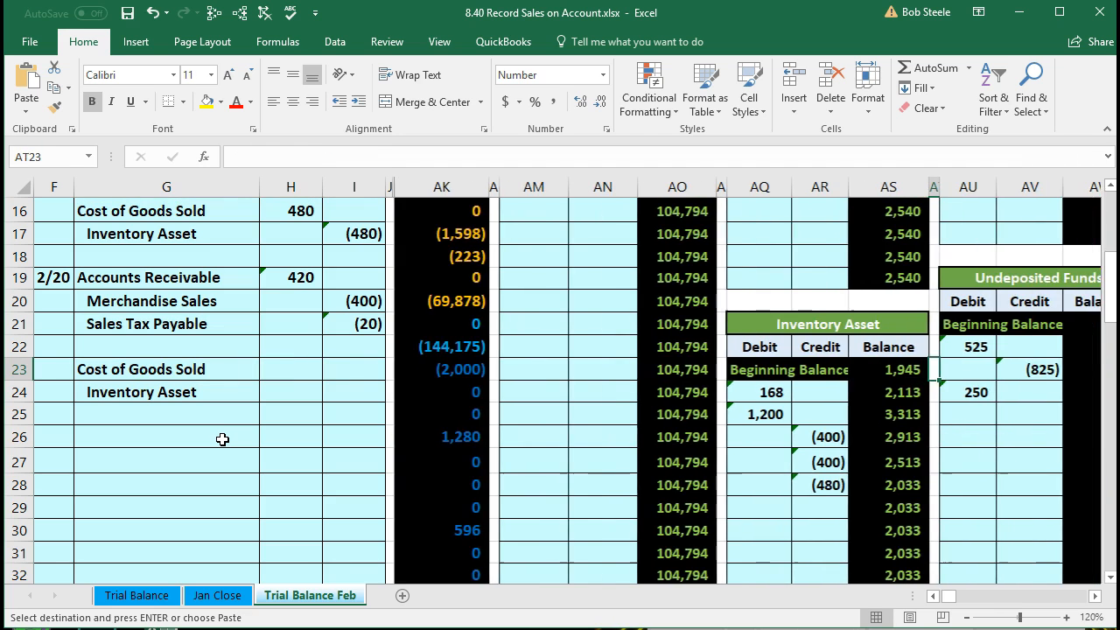
key("Right")
key("Right")
key("Right")
key("Right")
key("Right")
key("Right")
key("Right")
key("Right")
key("Right")
key("Right")
key("Right")
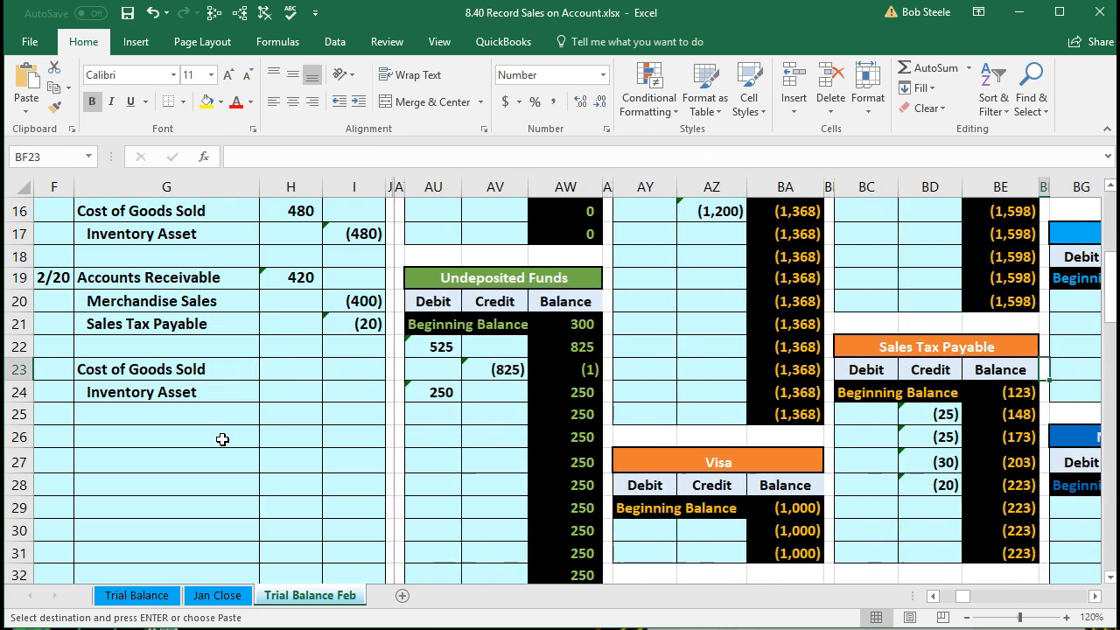
key("Right")
key("Right")
key("Right")
key("Right")
key("Right")
key("Right")
key("Right")
key("Right")
key("Right")
key("Right")
key("Right")
key("Right")
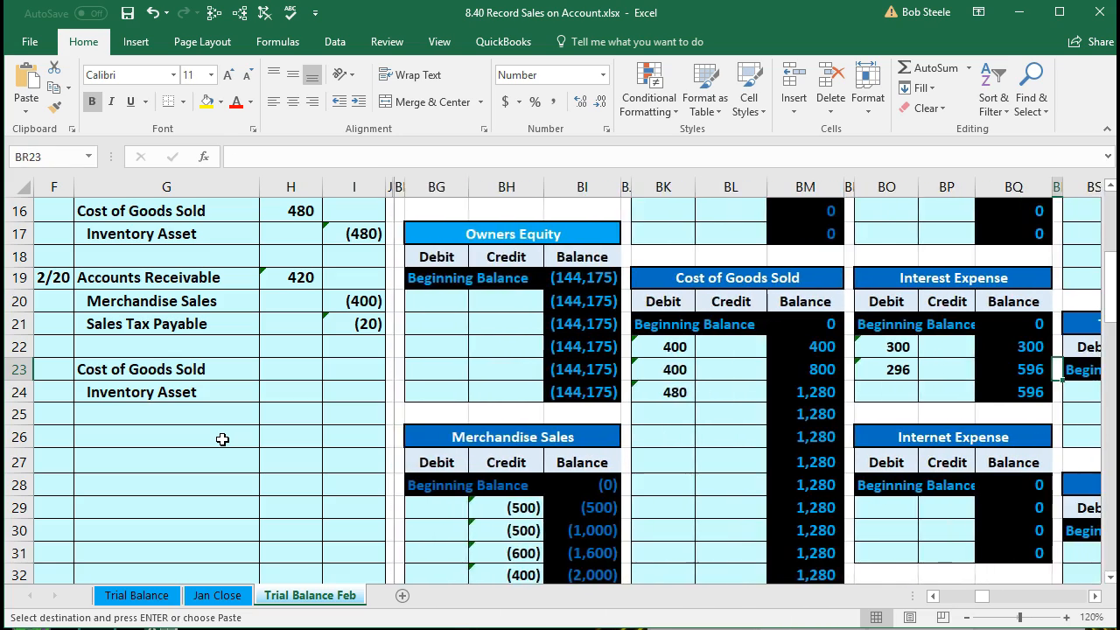
key("Right")
key("Right")
key("Right")
key("Right")
key("Right")
key("Right")
key("Right")
key("Right")
key("Right")
key("Right")
key("Right")
key("Right")
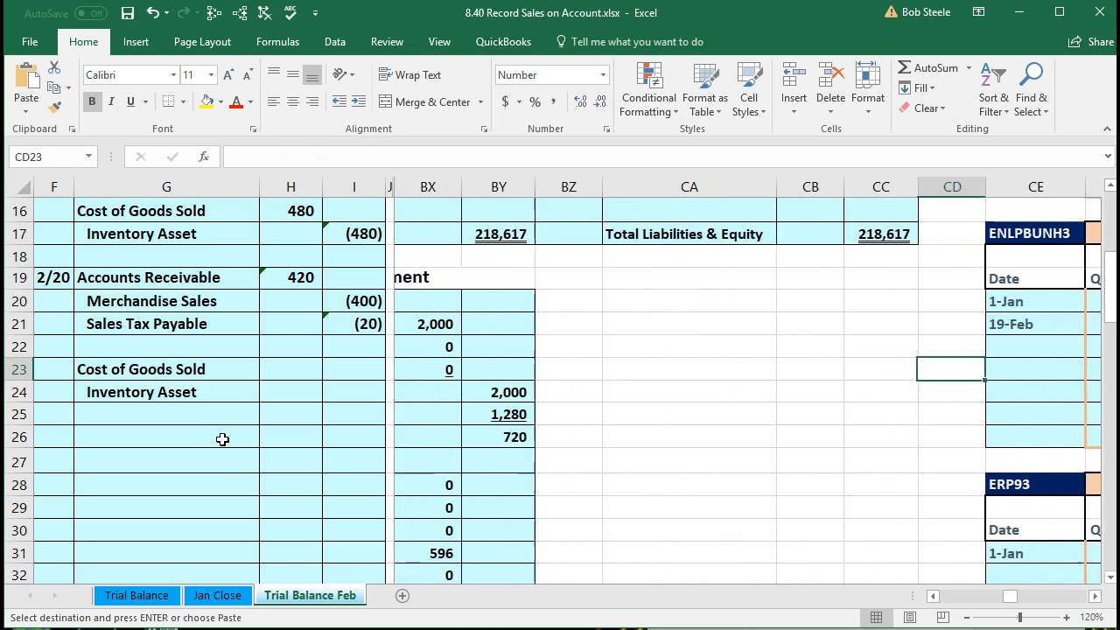
key("Right")
key("Right")
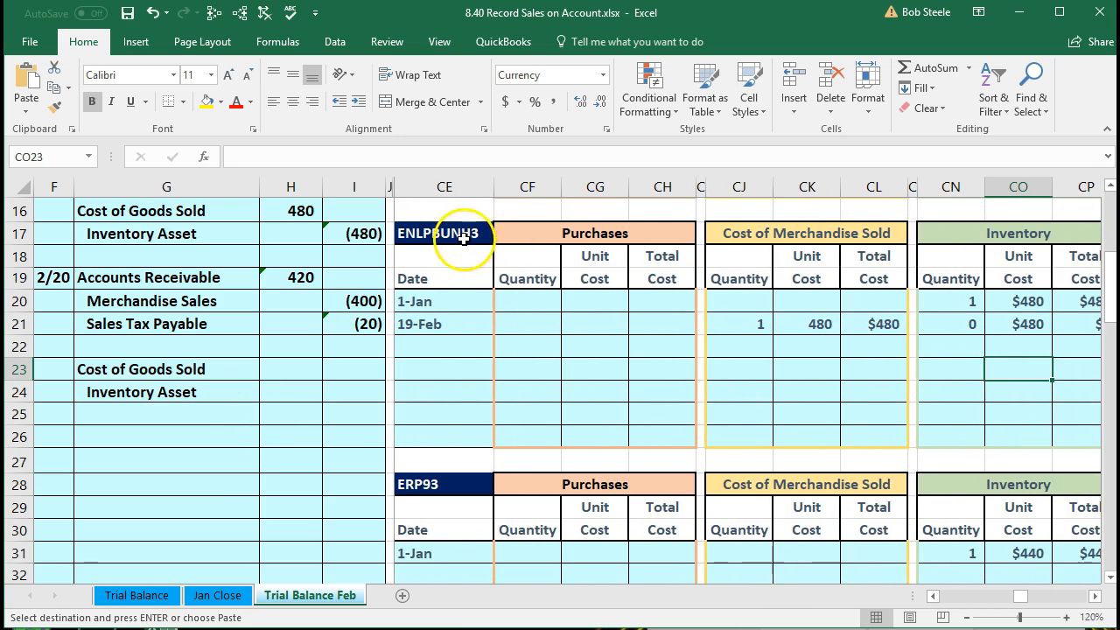
Look through the inventory item records from ELP down to WILDKAT and check the WILDKAT quantity on hand in CN67.
scroll(446, 289, "up", 5)
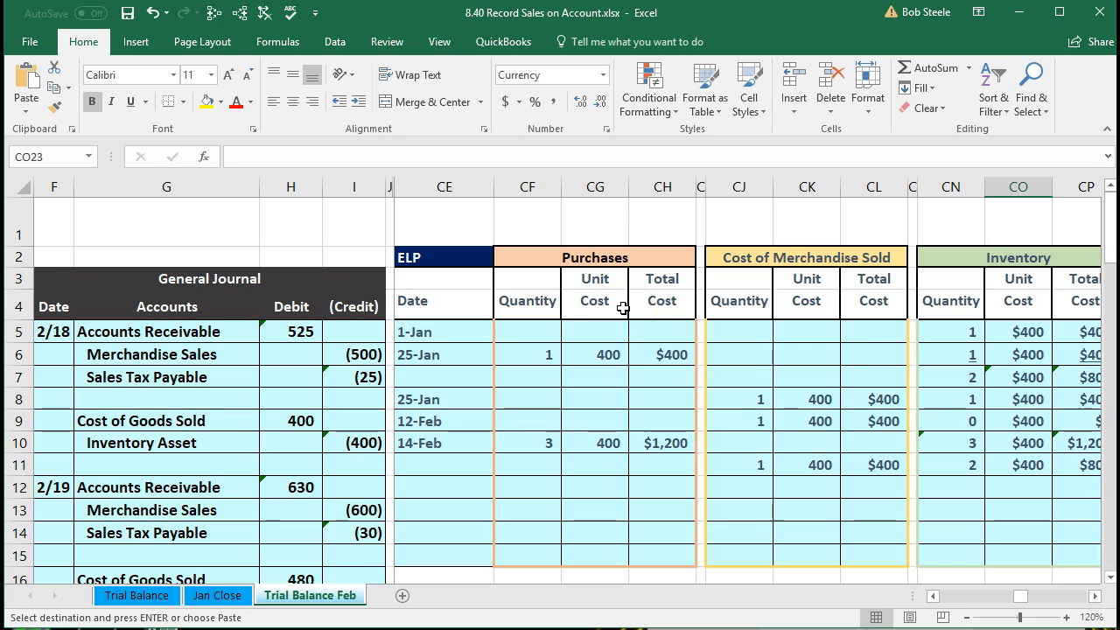
left_click(441, 257)
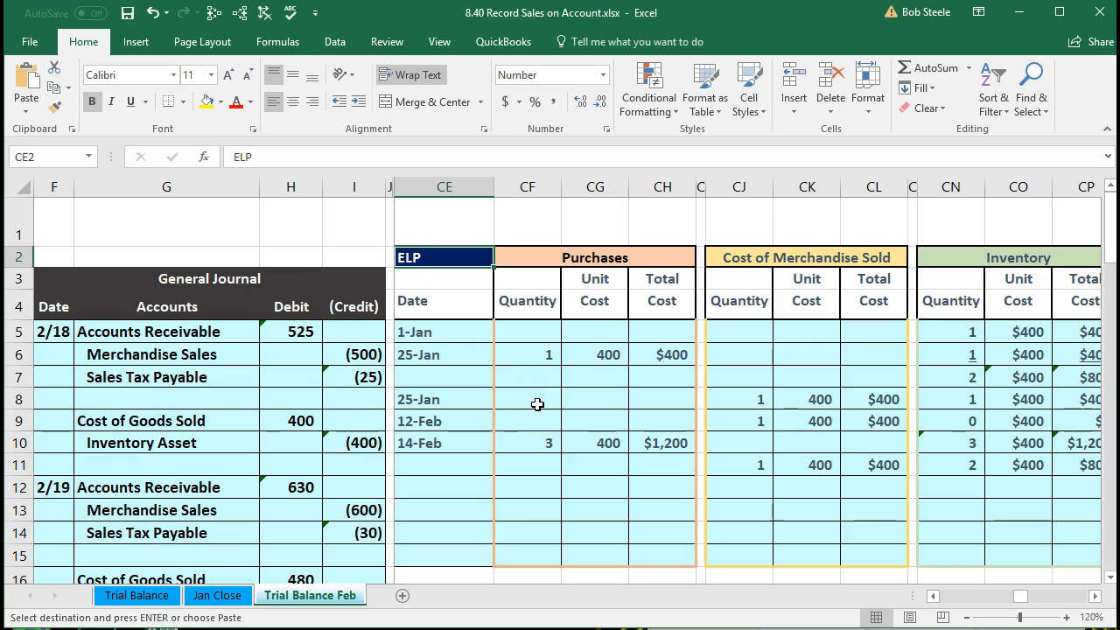
scroll(537, 403, "down", 3)
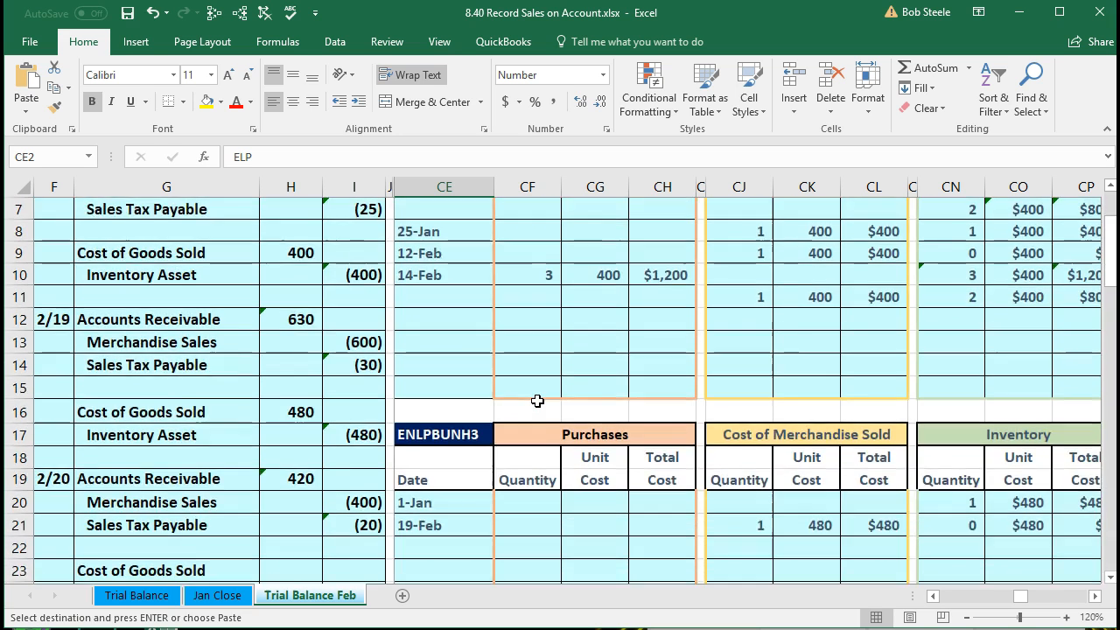
left_click(433, 369)
scroll(437, 376, "down", 3)
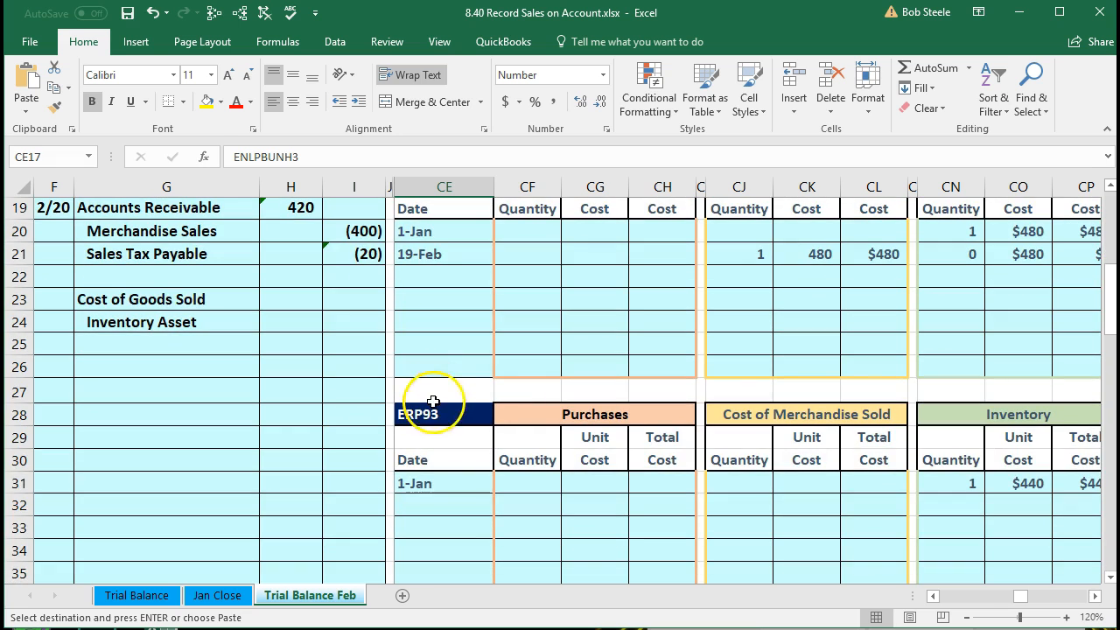
left_click(432, 393)
scroll(527, 404, "down", 4)
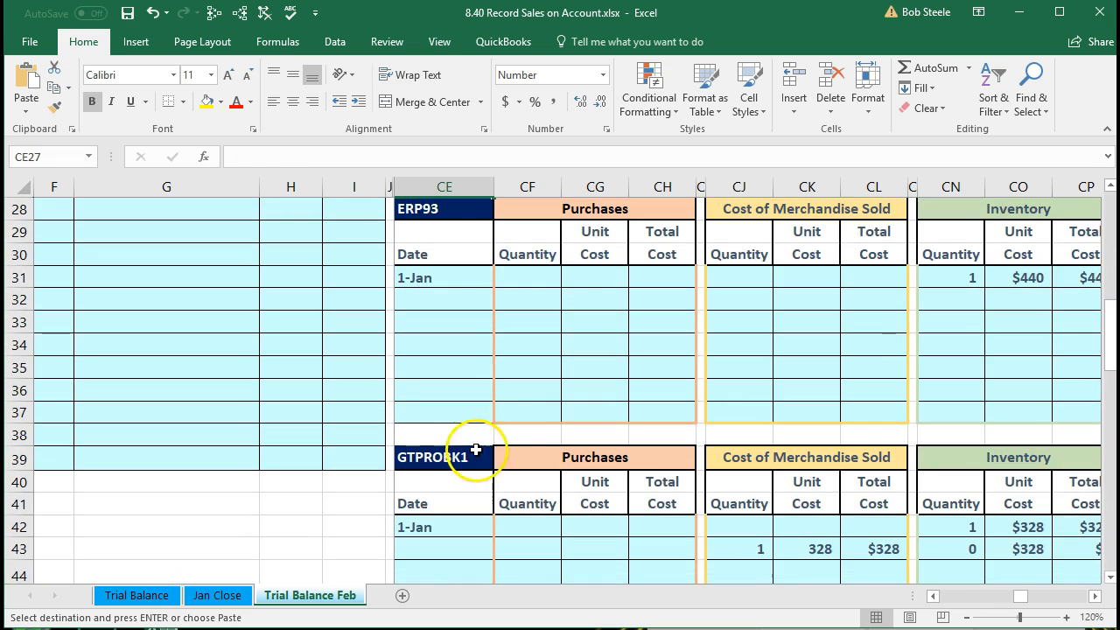
left_click(460, 452)
scroll(457, 450, "down", 3)
left_click(452, 478)
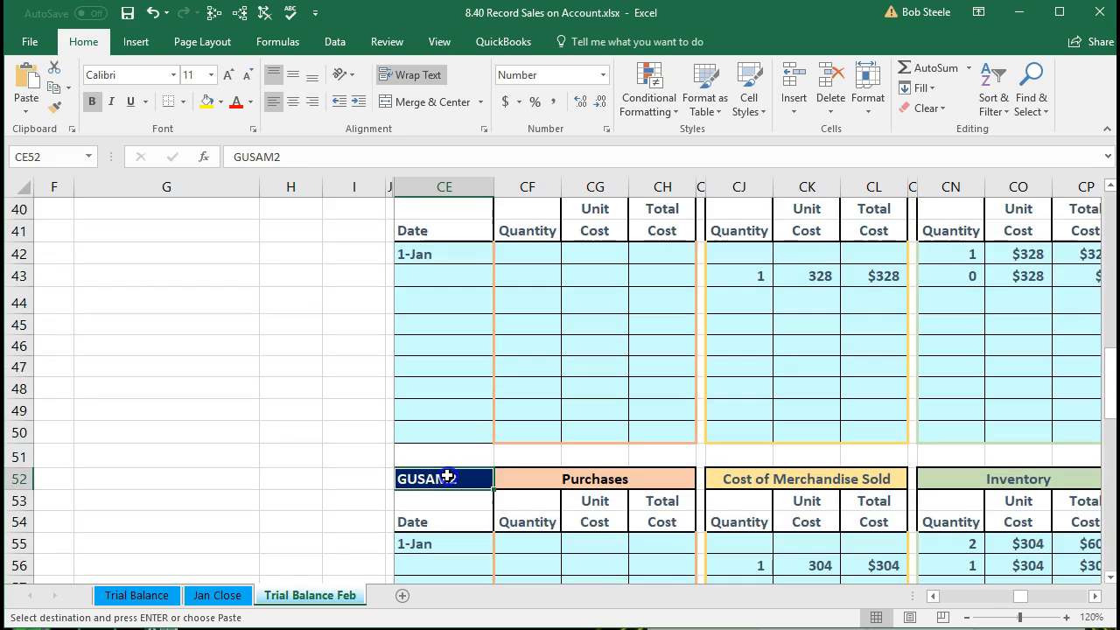
scroll(447, 475, "down", 3)
scroll(447, 475, "down", 3)
left_click(450, 461)
scroll(517, 464, "down", 3)
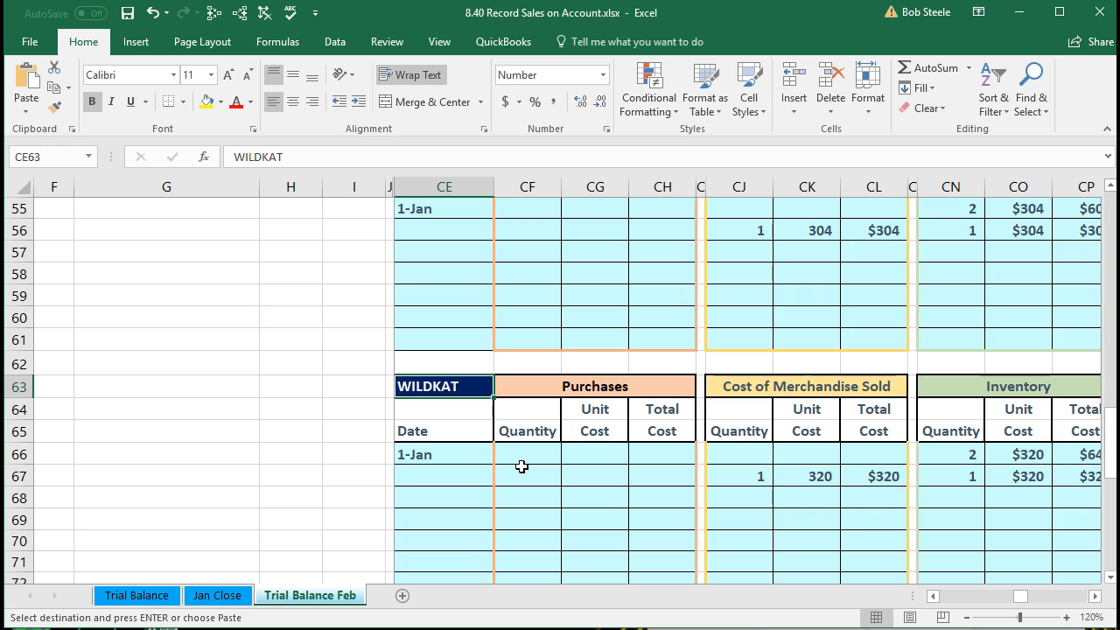
left_click(950, 475)
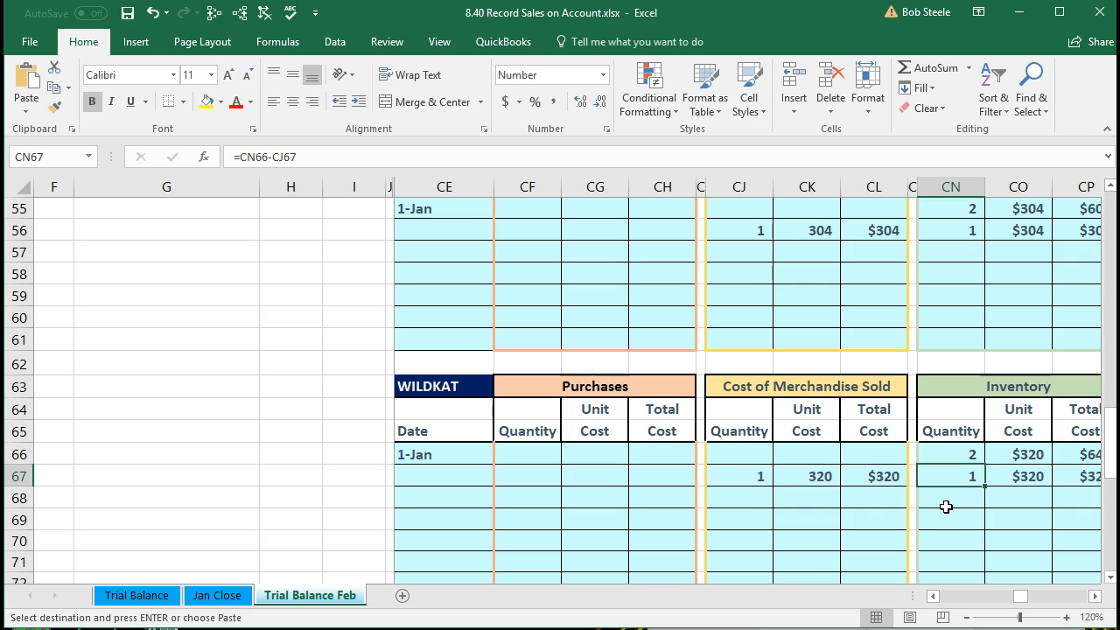
Enter the sale date 2/20 in CE68 of the WILDKAT inventory record.
left_click(451, 516)
left_click(445, 496)
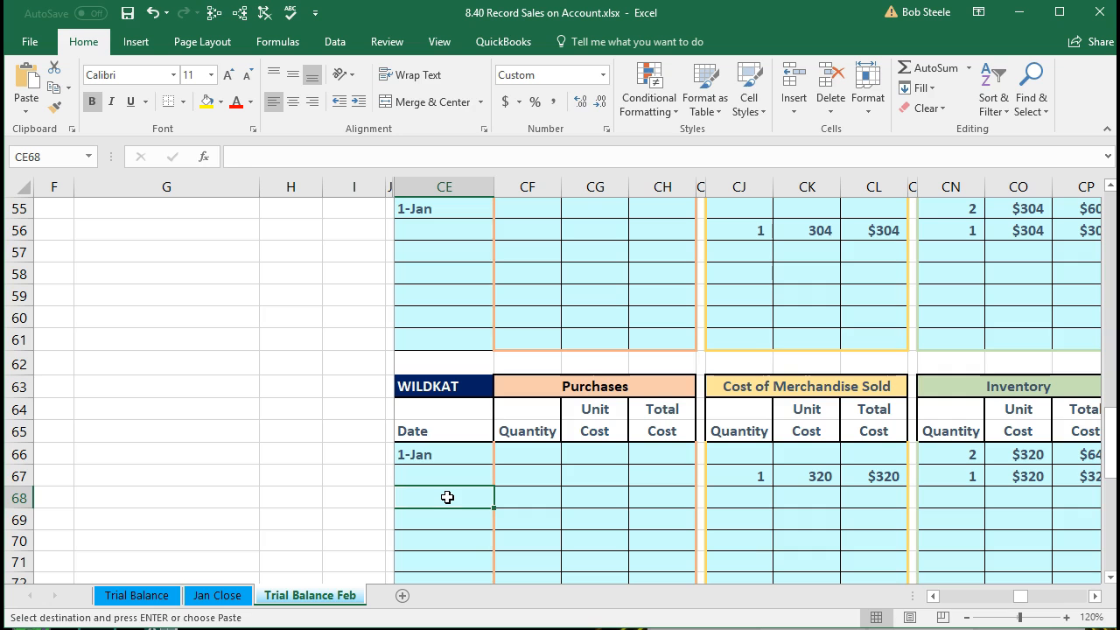
type("2/20")
key("Return")
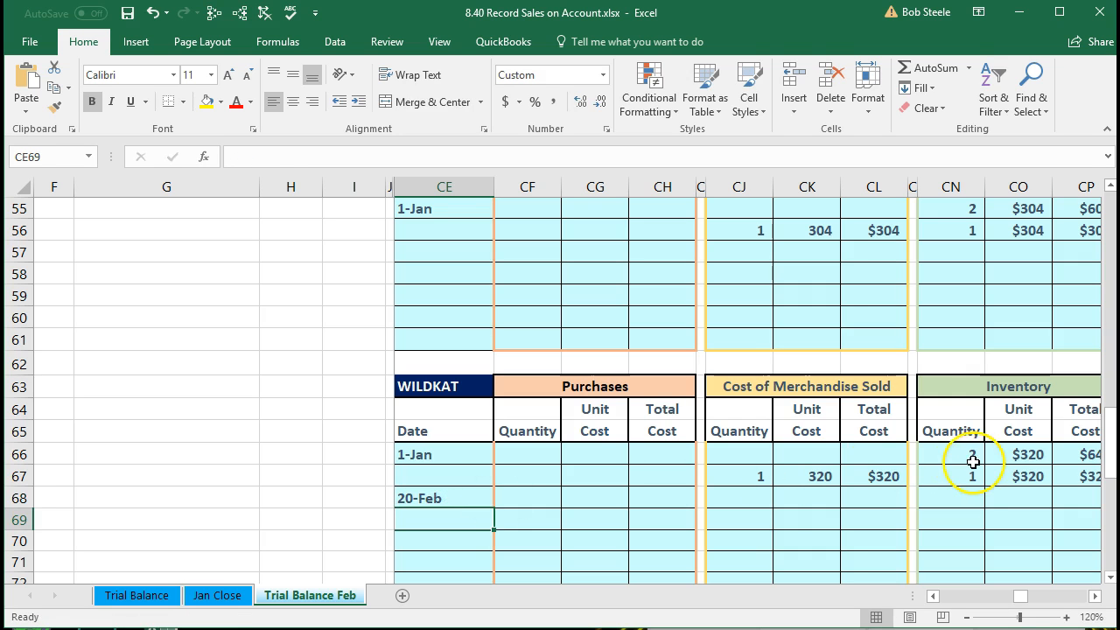
Record the WILDKAT cost of merchandise sold with quantity 1 in CJ68 and unit cost 320 in CK68.
left_click(972, 475)
key("Right")
key("Right")
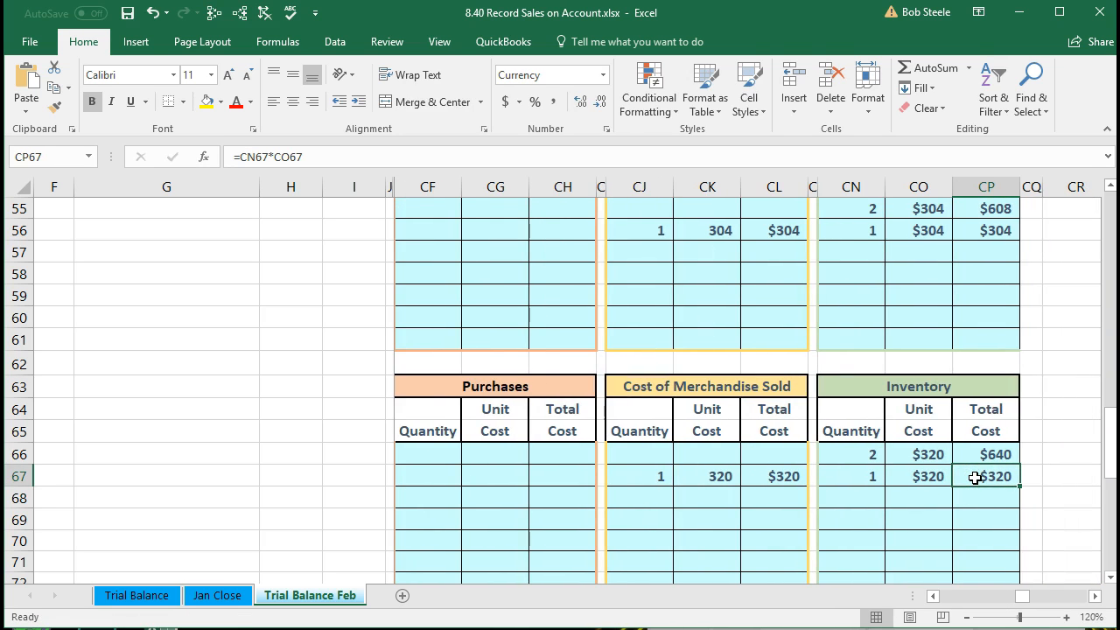
left_click(648, 495)
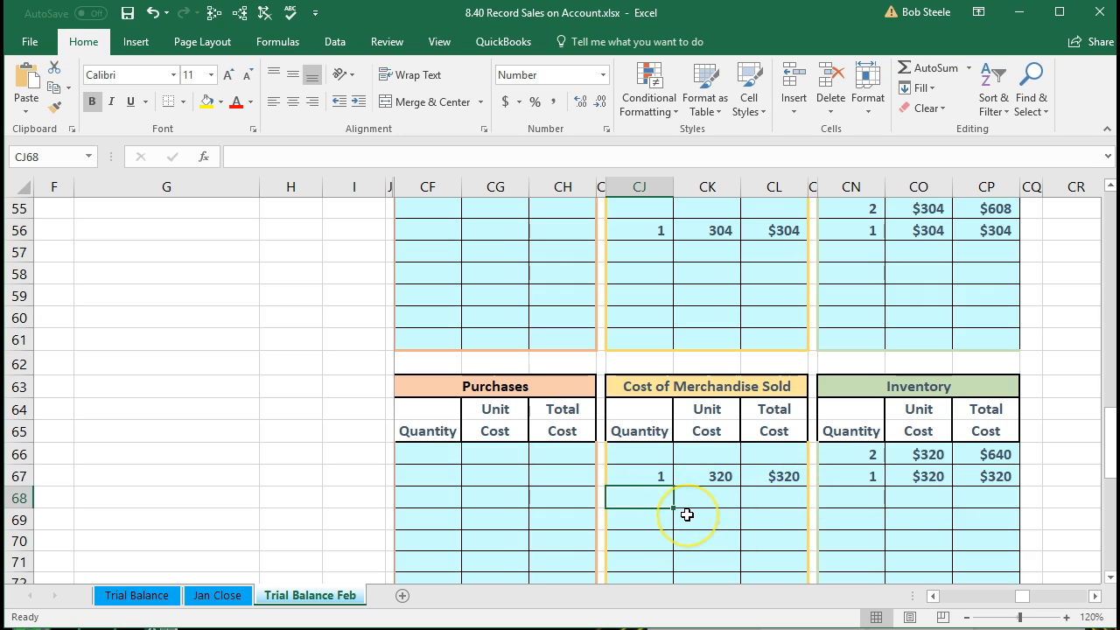
type("1")
key("Tab")
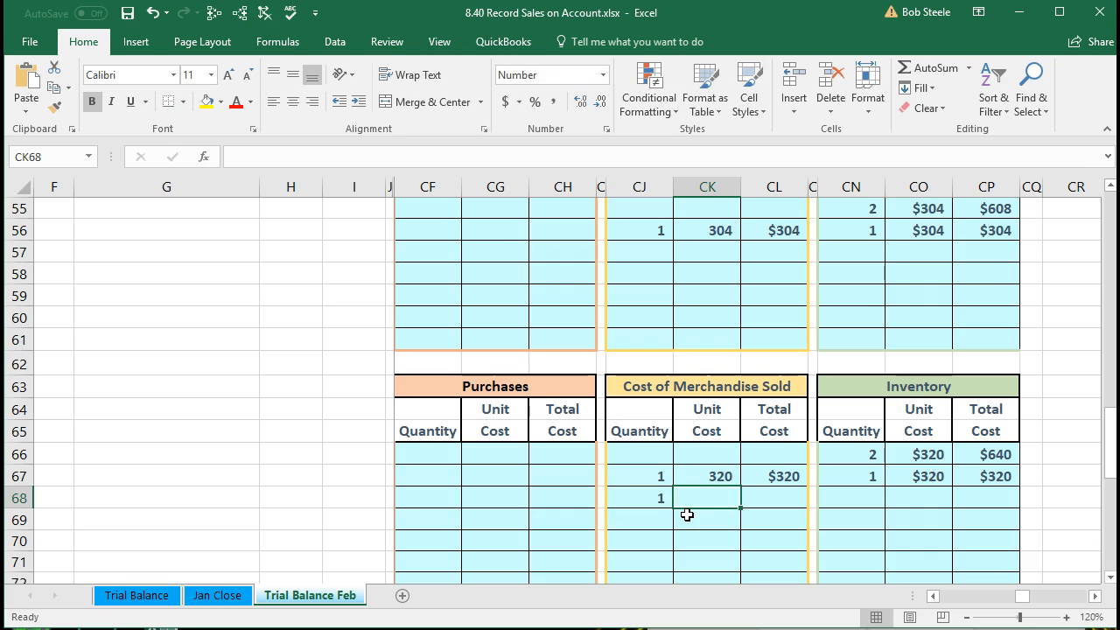
type("320")
key("Tab")
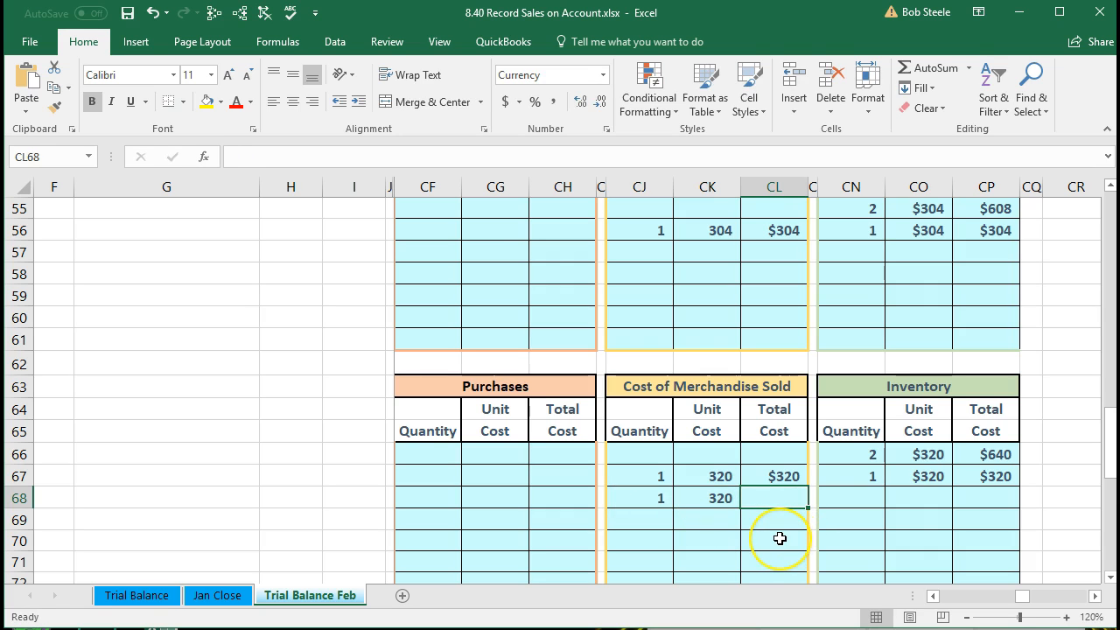
Calculate the total cost of the WILDKAT merchandise sold in CL68 with =CJ68*CK68.
type("=")
left_click(639, 498)
type("*")
left_click(685, 496)
key("Return")
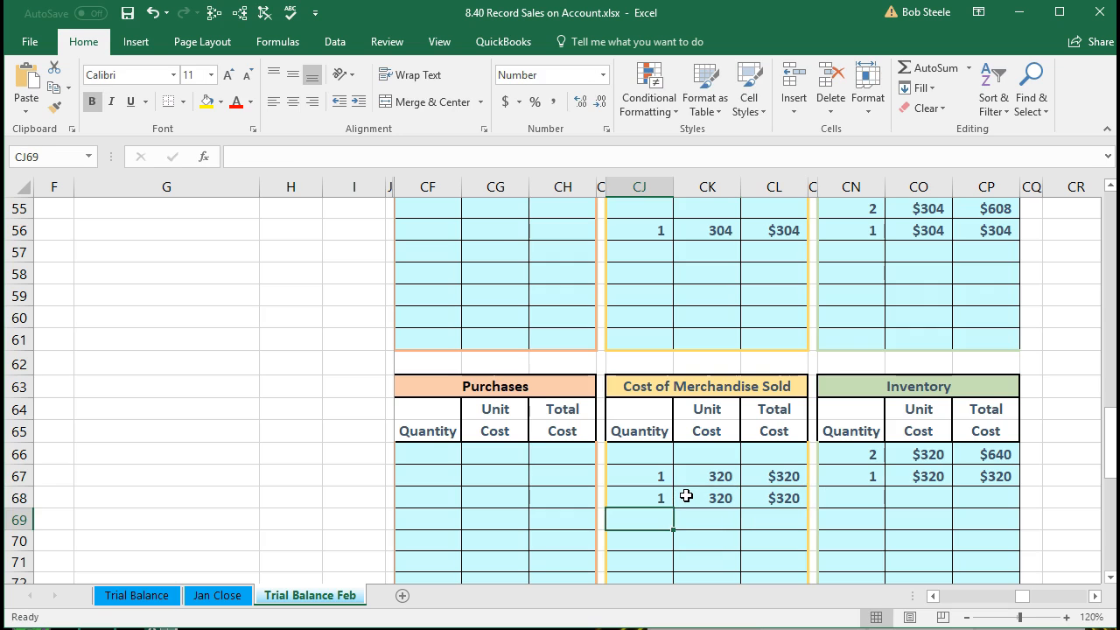
Calculate the remaining WILDKAT inventory quantity in CN68 with =CN67-CJ68.
left_click(857, 497)
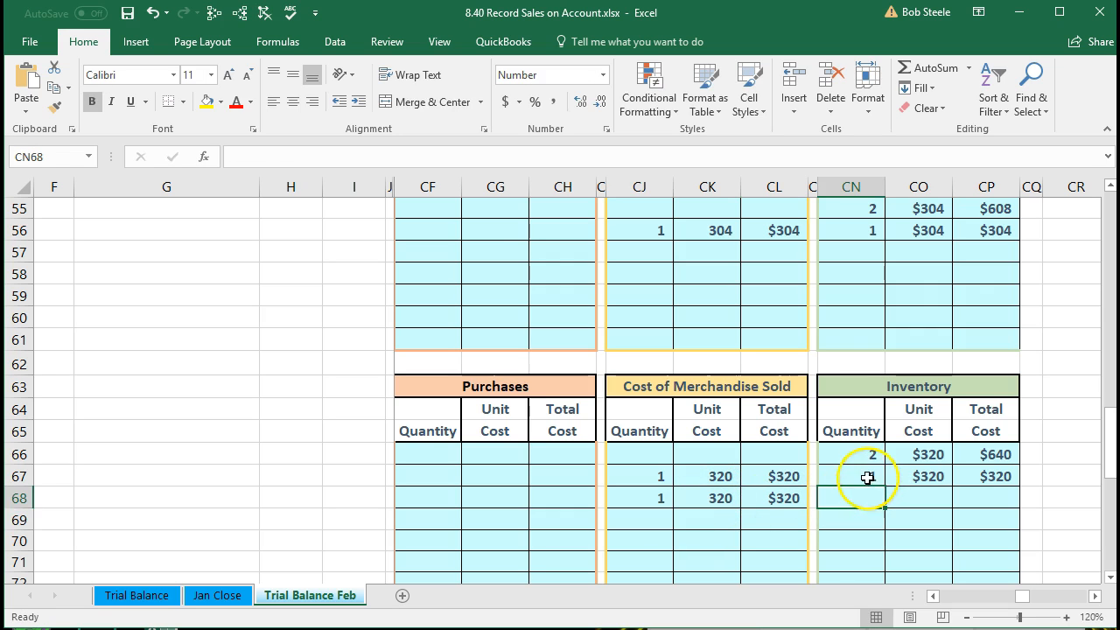
left_click(862, 476)
left_click(638, 504)
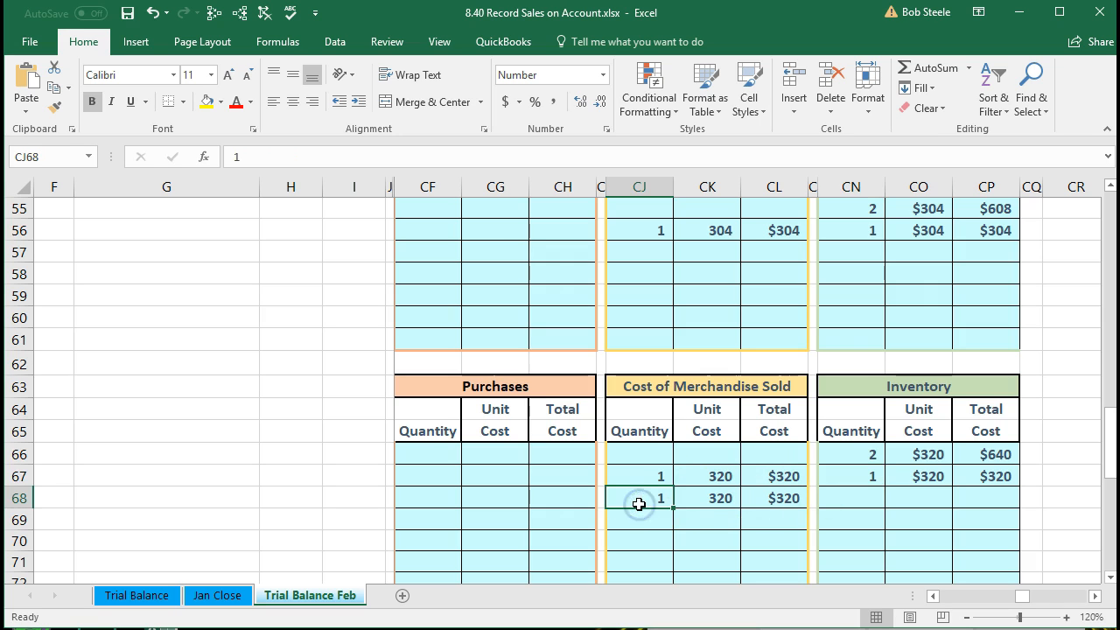
left_click(851, 499)
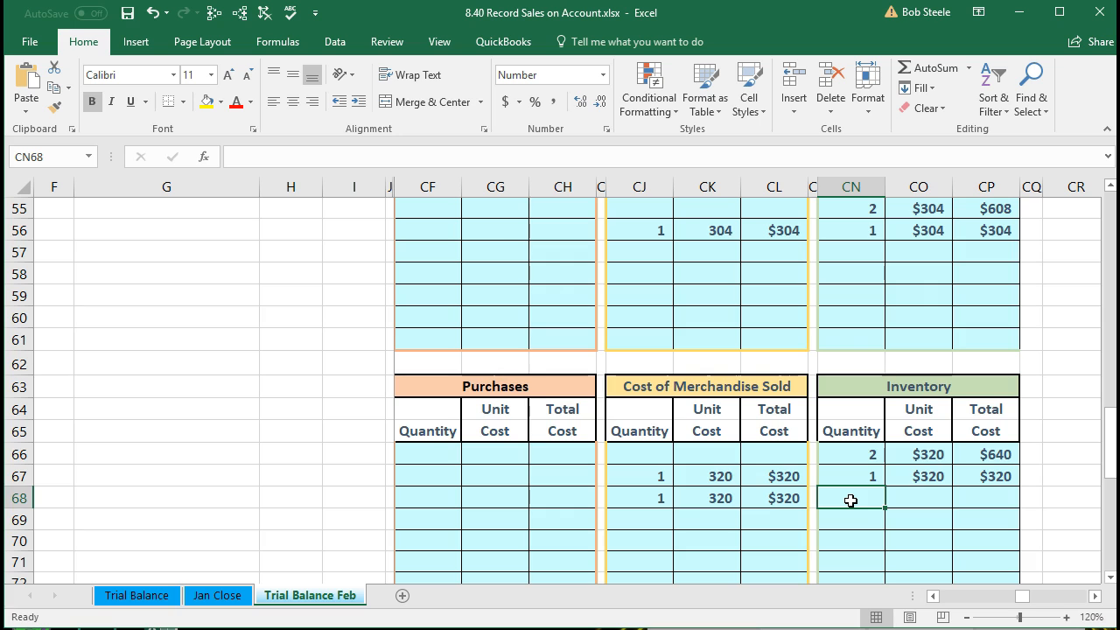
type("=")
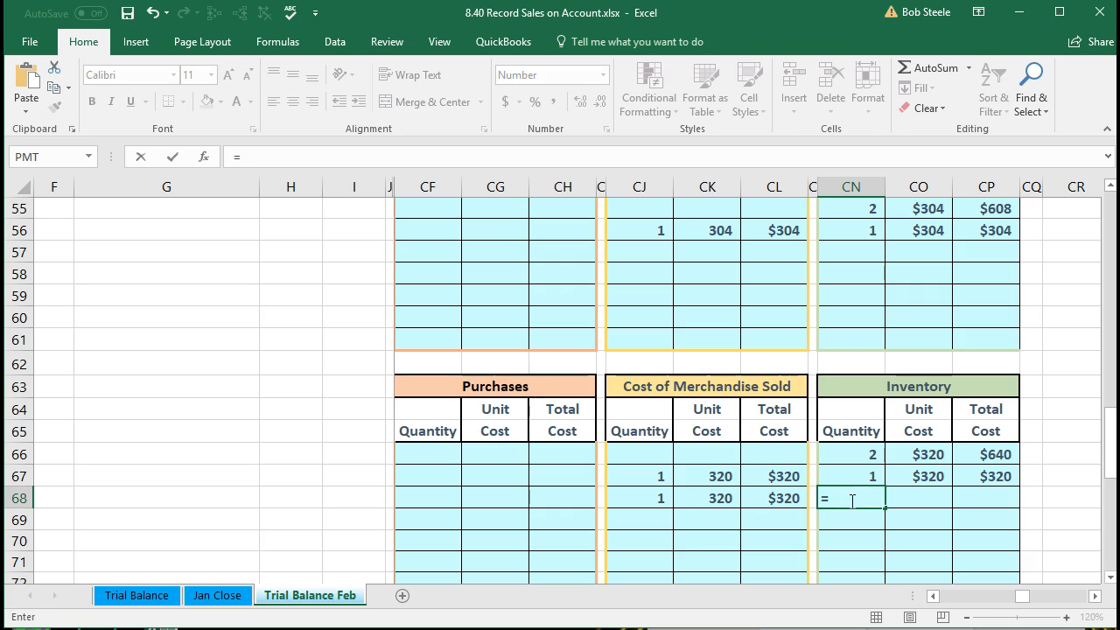
left_click(852, 476)
type("-")
left_click(653, 496)
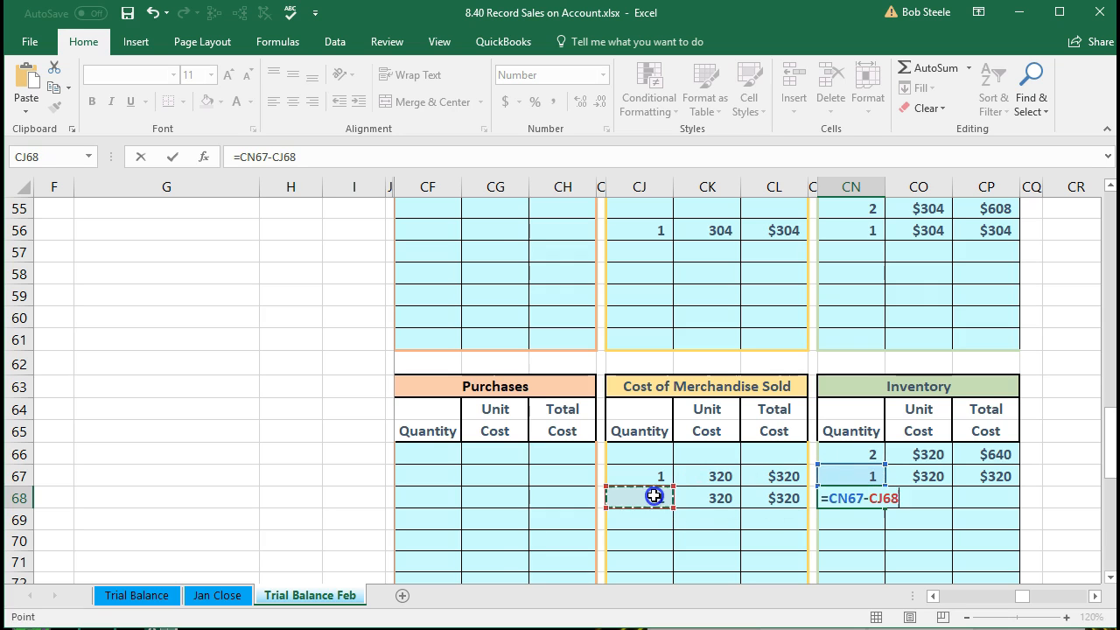
key("Tab")
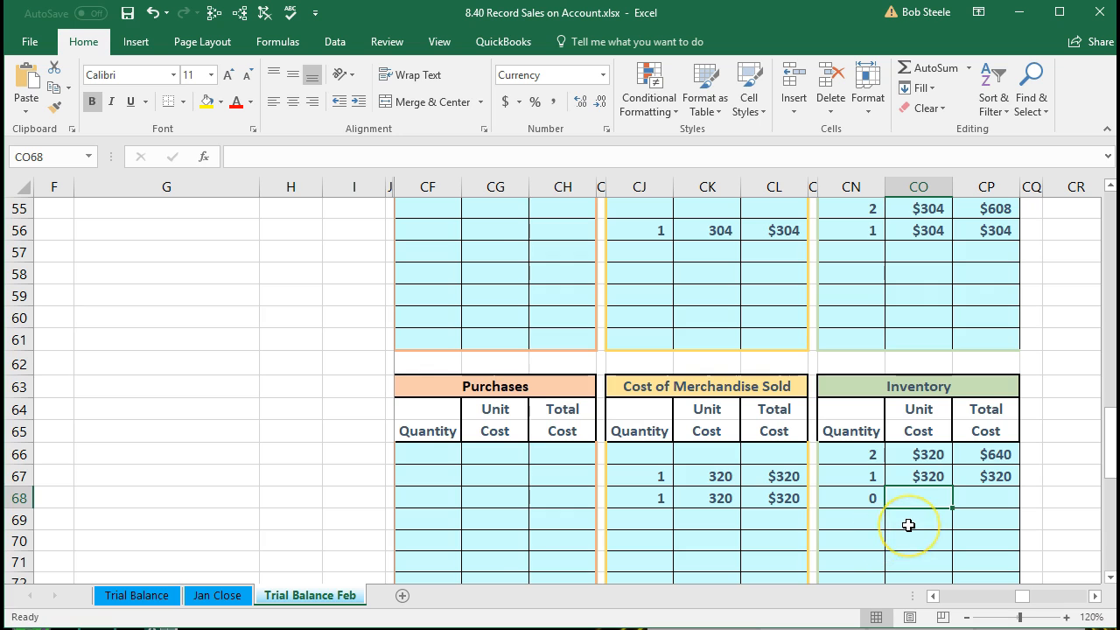
Carry the WILDKAT inventory unit cost forward in CO68 with =CO67.
type("=")
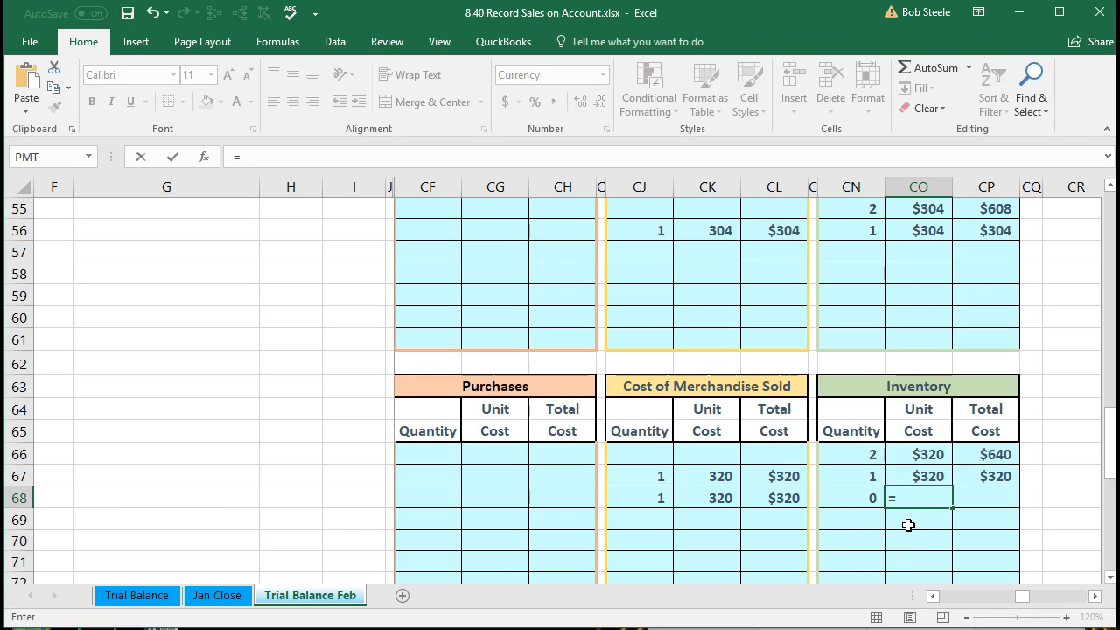
key("Tab")
left_click(918, 498)
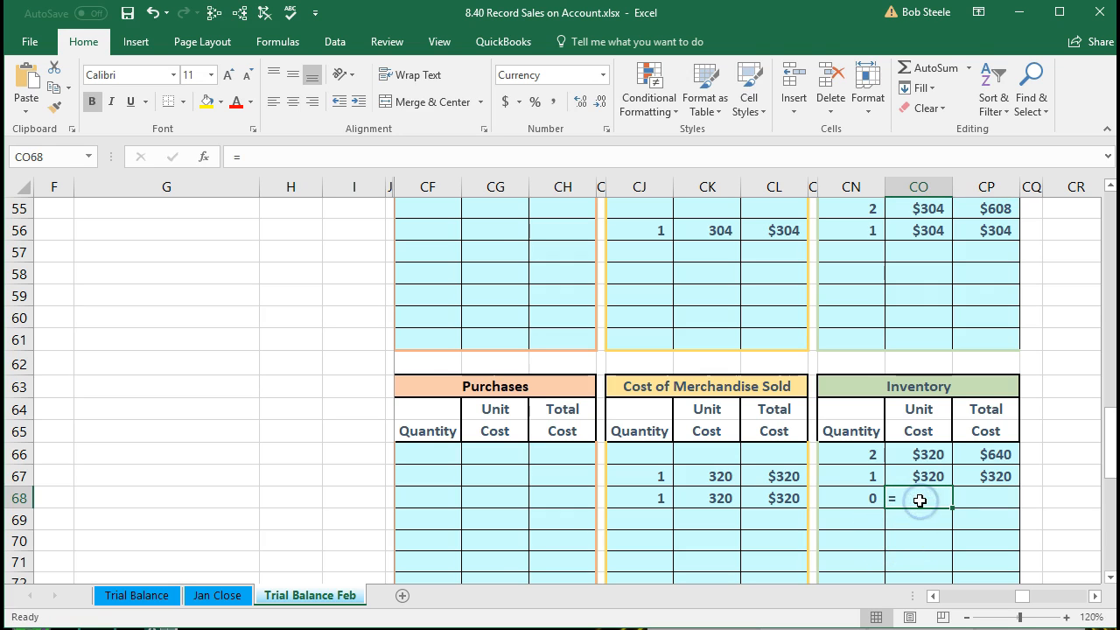
type("=")
left_click(930, 480)
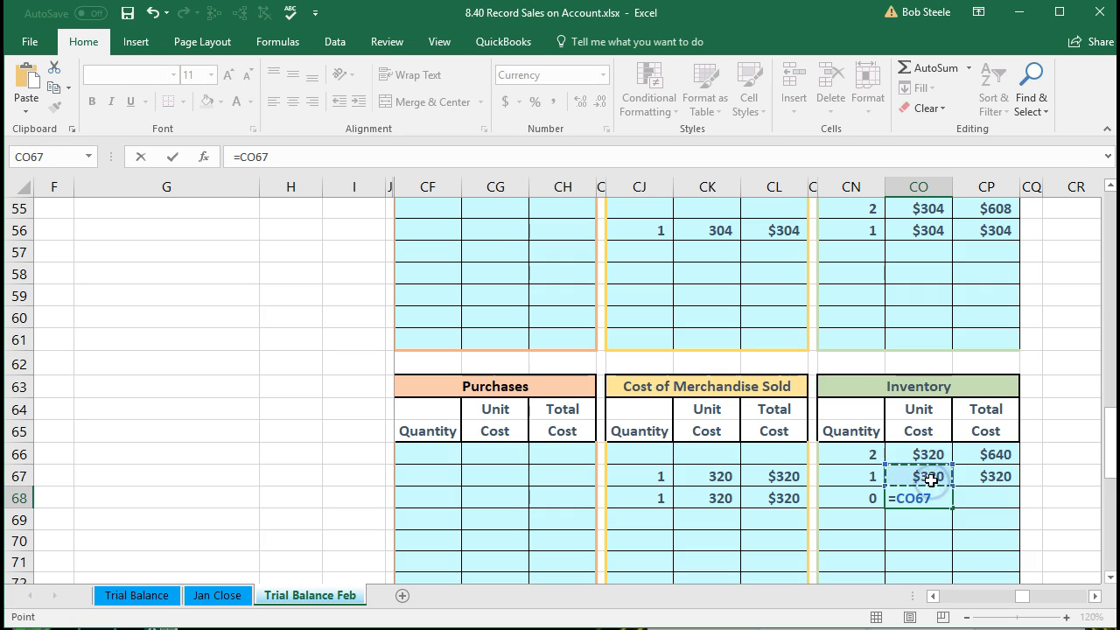
key("Tab")
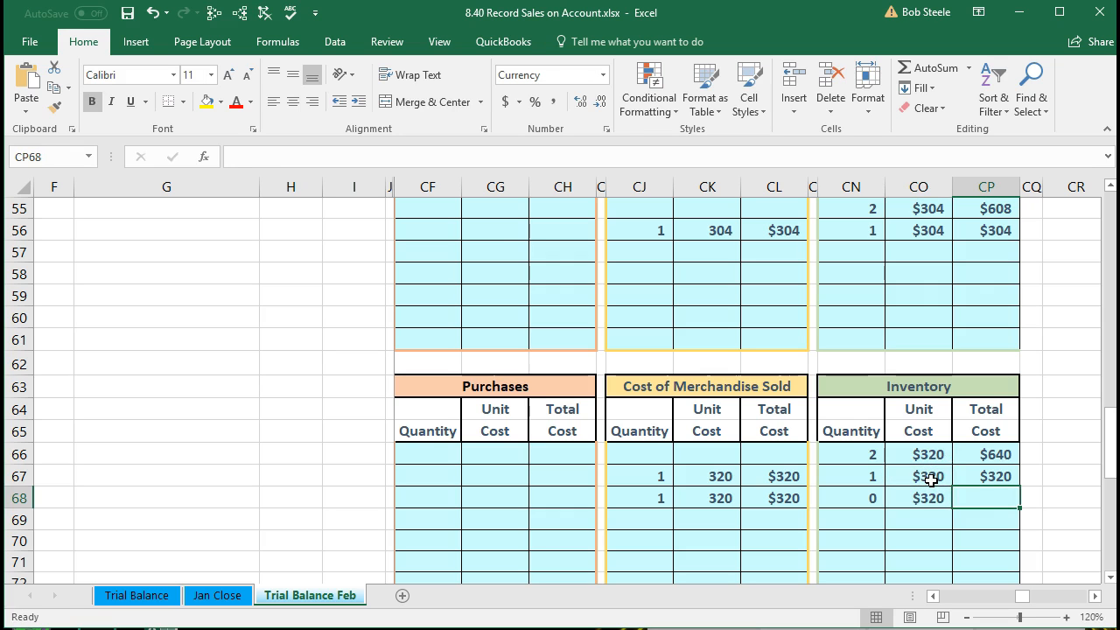
Calculate the total cost of the remaining WILDKAT inventory in CP68 with =CN68*CO68.
type("=")
left_click(863, 497)
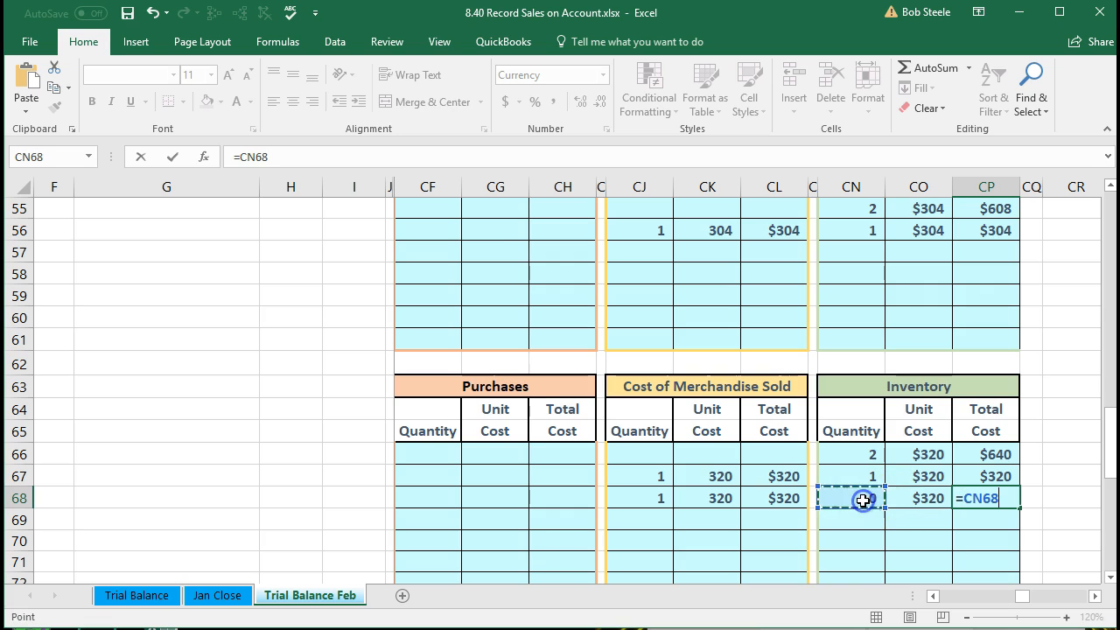
type("*")
left_click(893, 498)
key("Return")
Enter 320 as the Cost of Goods Sold debit in H23 of the 2/20 journal entry.
key("Left")
key("Left")
key("Left")
key("Up")
key("Left")
key("Left")
key("Left")
key("Left")
key("Left")
key("Left")
key("Left")
key("Left")
key("Left")
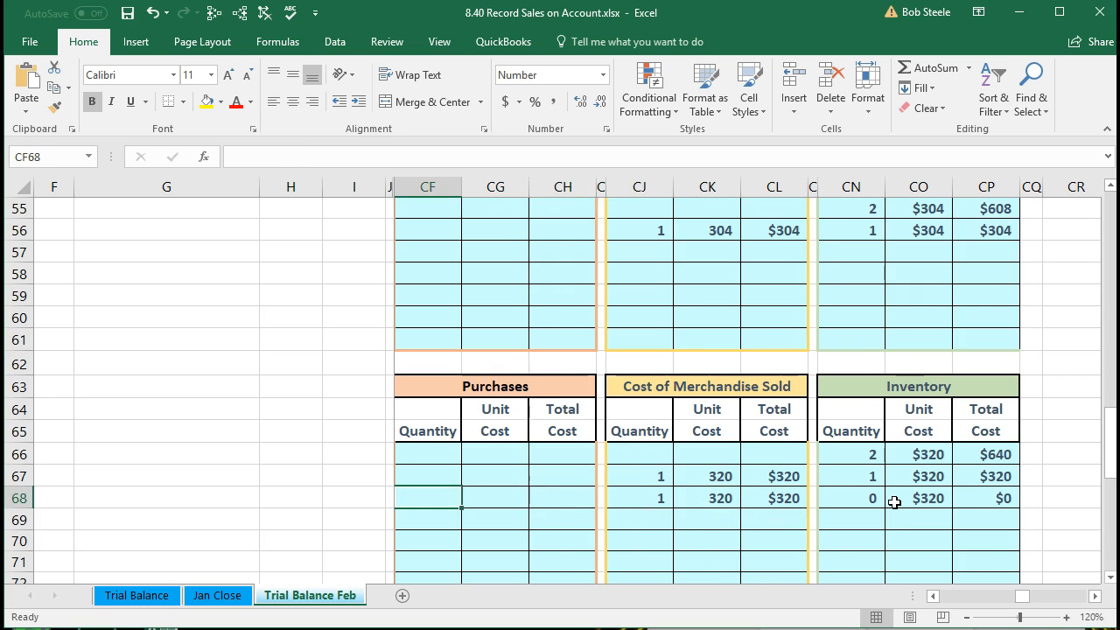
left_click(273, 392)
scroll(273, 394, "up", 3)
scroll(273, 393, "up", 10)
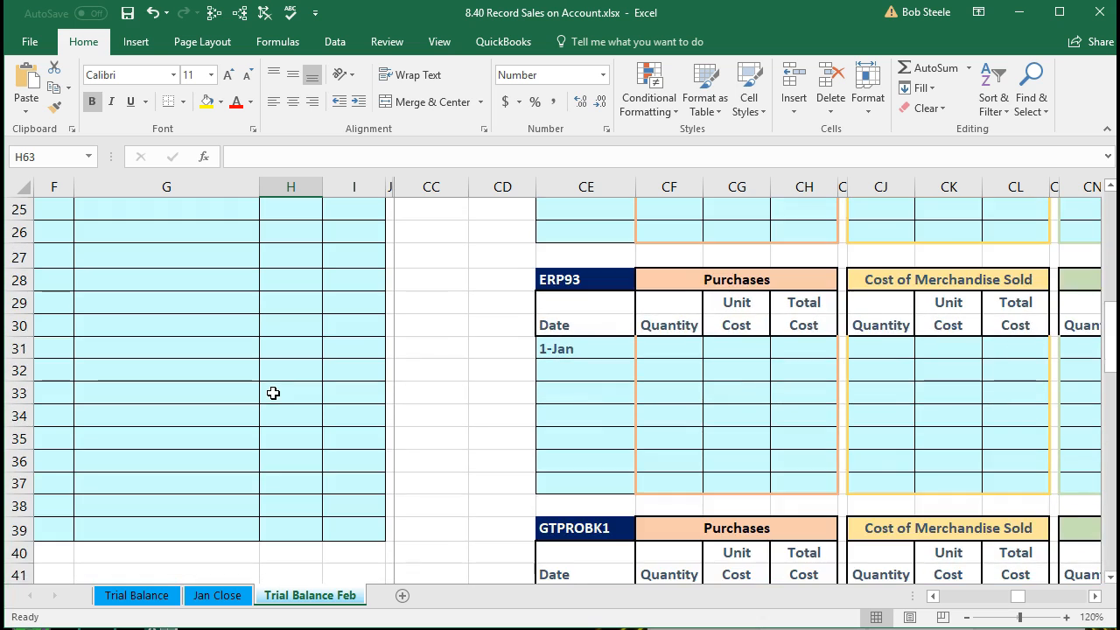
left_click(276, 370)
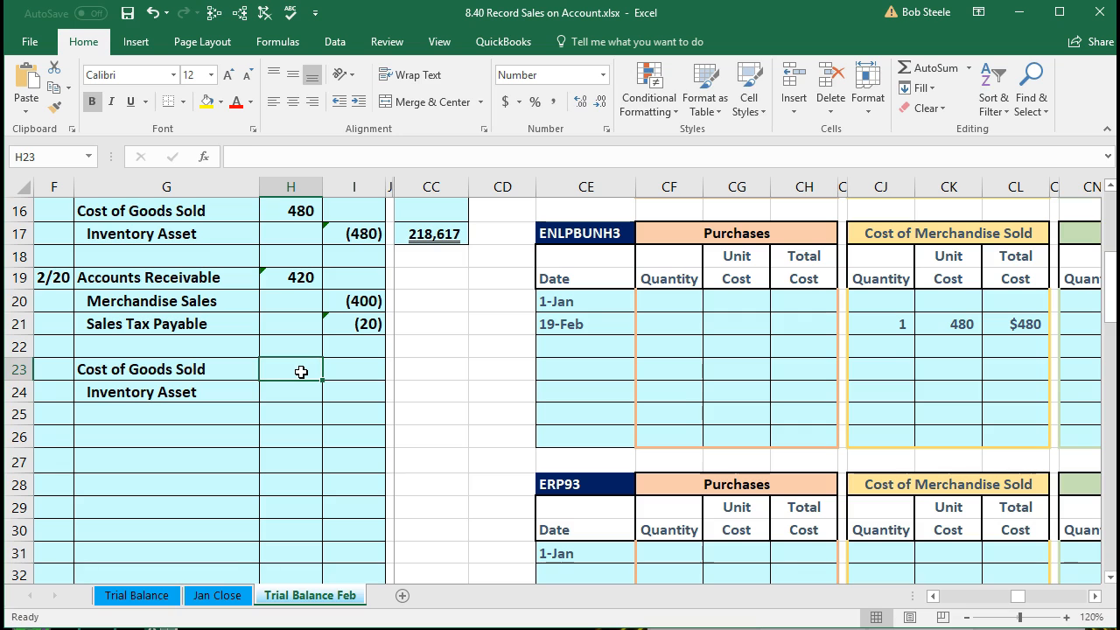
type("3")
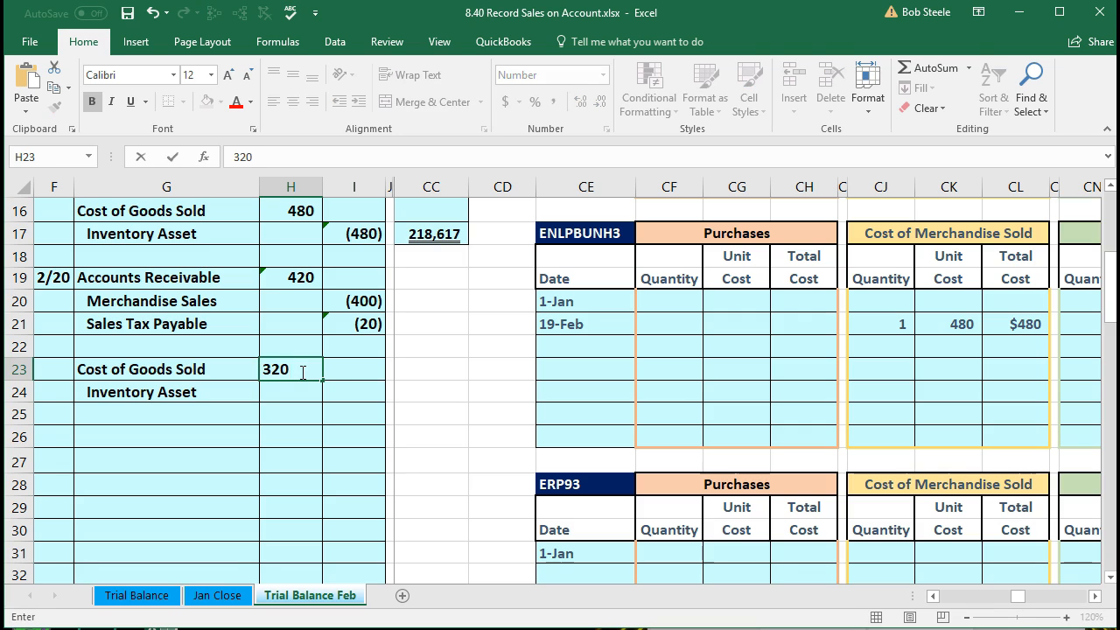
type("20")
key("Return")
Set the Inventory Asset credit in I24 to the negative of the Cost of Goods Sold debit in H23.
key("Right")
type("-")
key("Left")
key("Up")
key("Return")
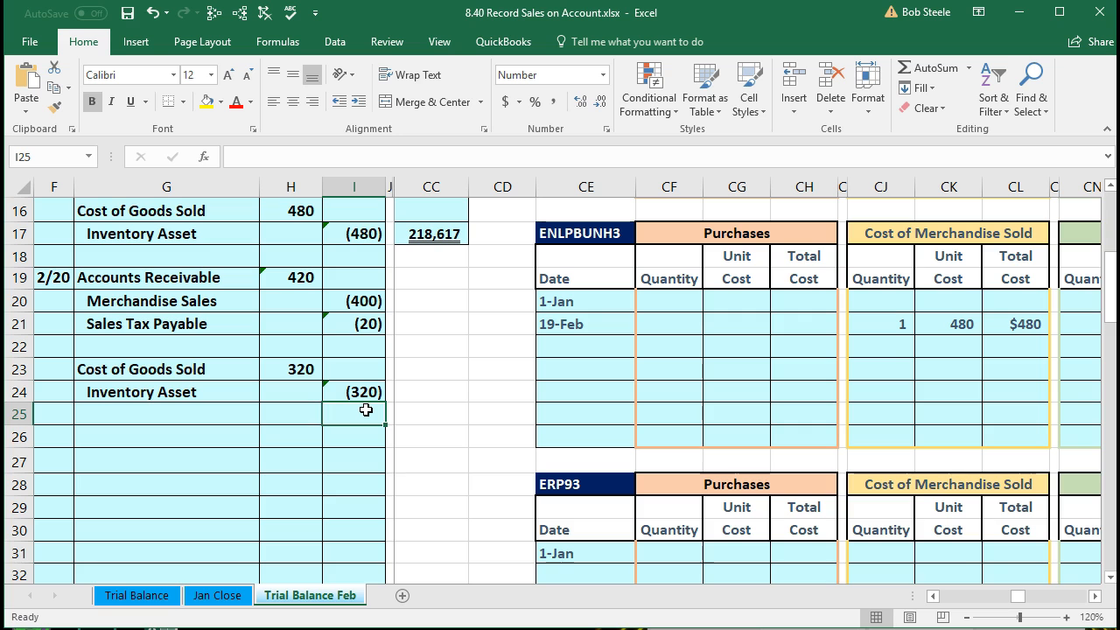
Post the 2/20 Cost of Goods Sold debit to the general ledger in BK25 with =H23.
key("ctrl+Right")
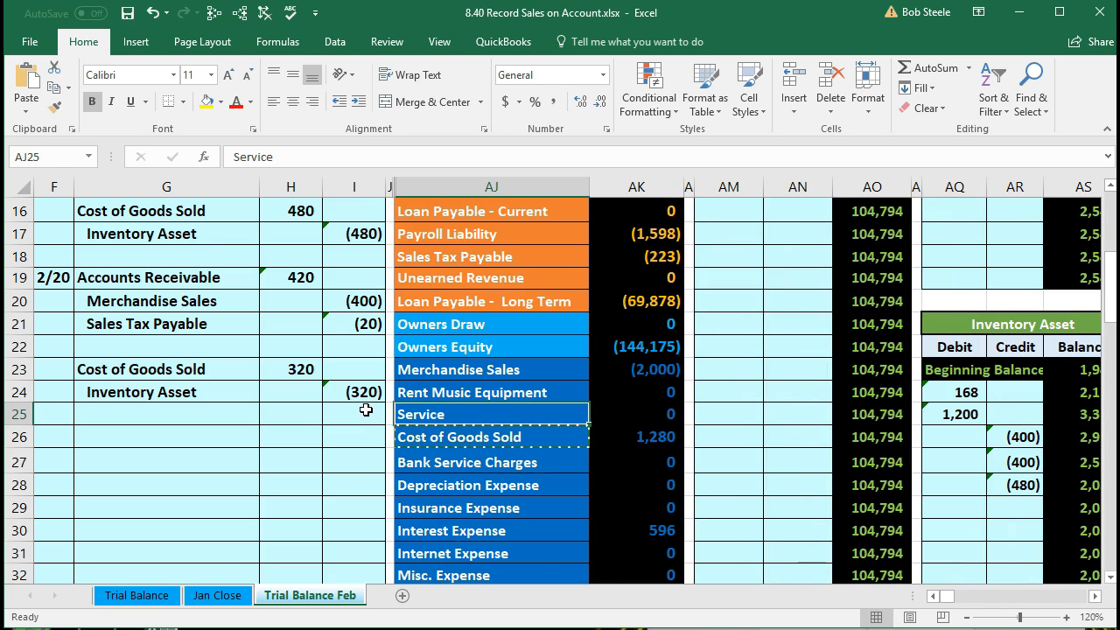
left_click(178, 368)
left_click_drag(242, 367, 262, 366)
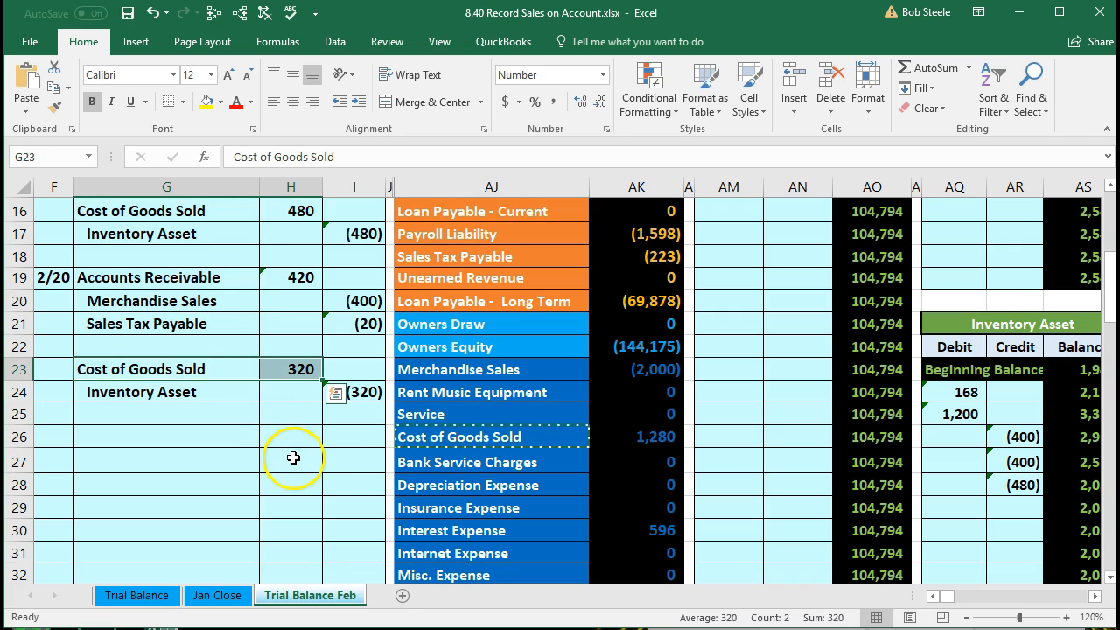
left_click_drag(532, 440, 607, 442)
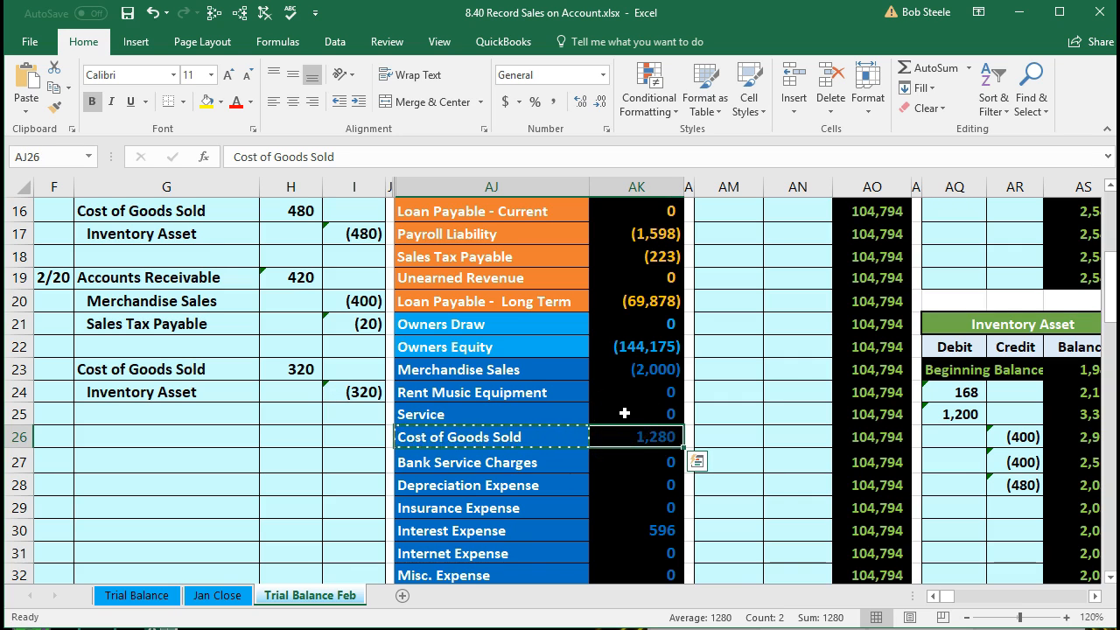
key("Right")
key("Right")
key("Right")
key("Right")
key("Right")
key("Right")
key("Right")
key("Right")
key("Right")
key("Right")
key("Right")
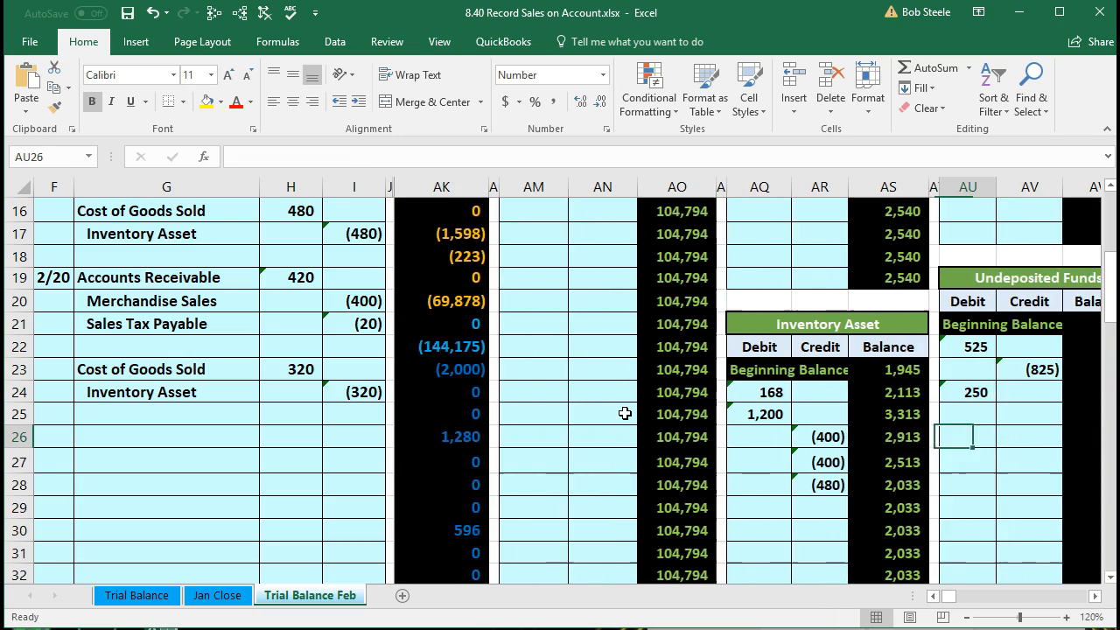
key("Right")
key("Right")
key("Right")
key("Right")
key("Right")
key("Right")
key("Right")
key("Right")
key("Right")
key("Right")
key("Right")
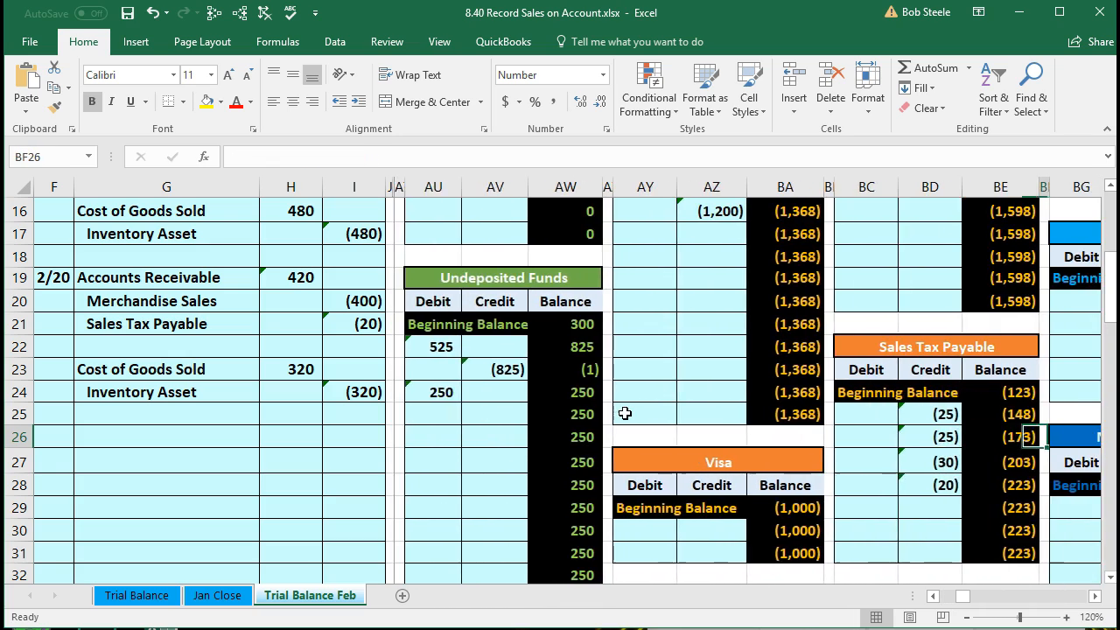
key("Right")
key("Right")
key("Right")
key("Right")
key("Right")
key("Right")
key("Right")
key("Right")
key("Right")
key("Right")
key("Right")
key("Right")
key("Right")
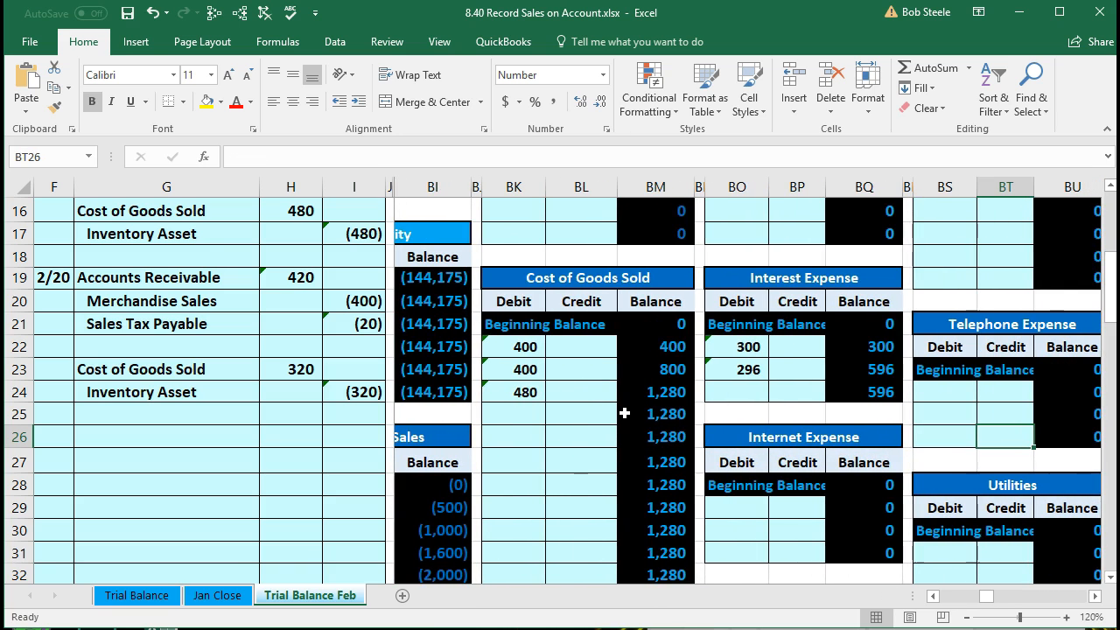
left_click(514, 415)
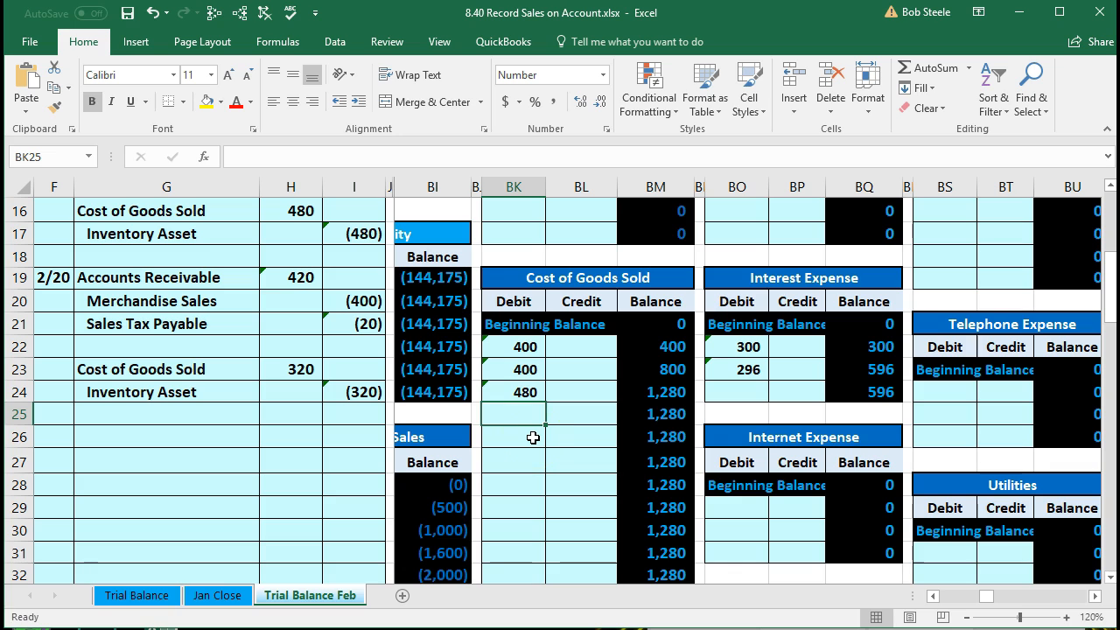
type("=")
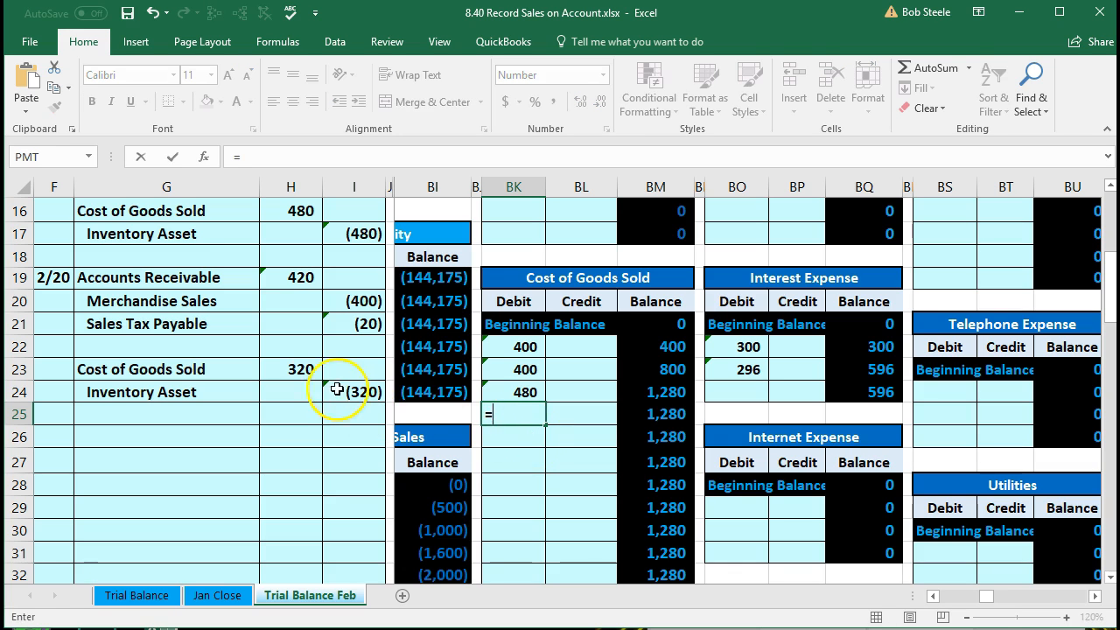
left_click(301, 366)
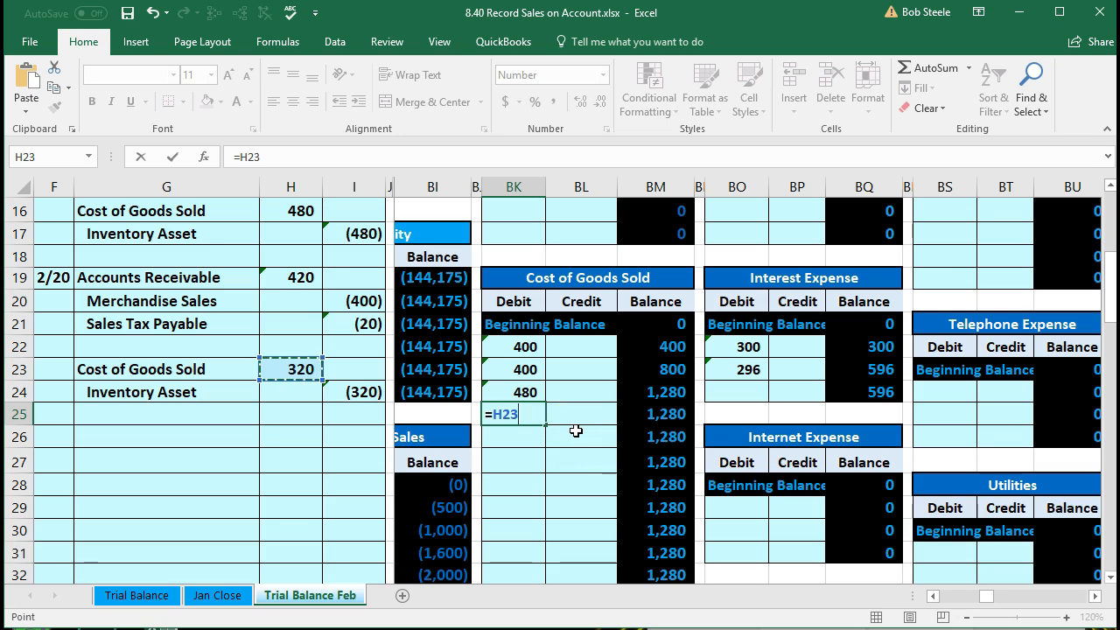
key("Return")
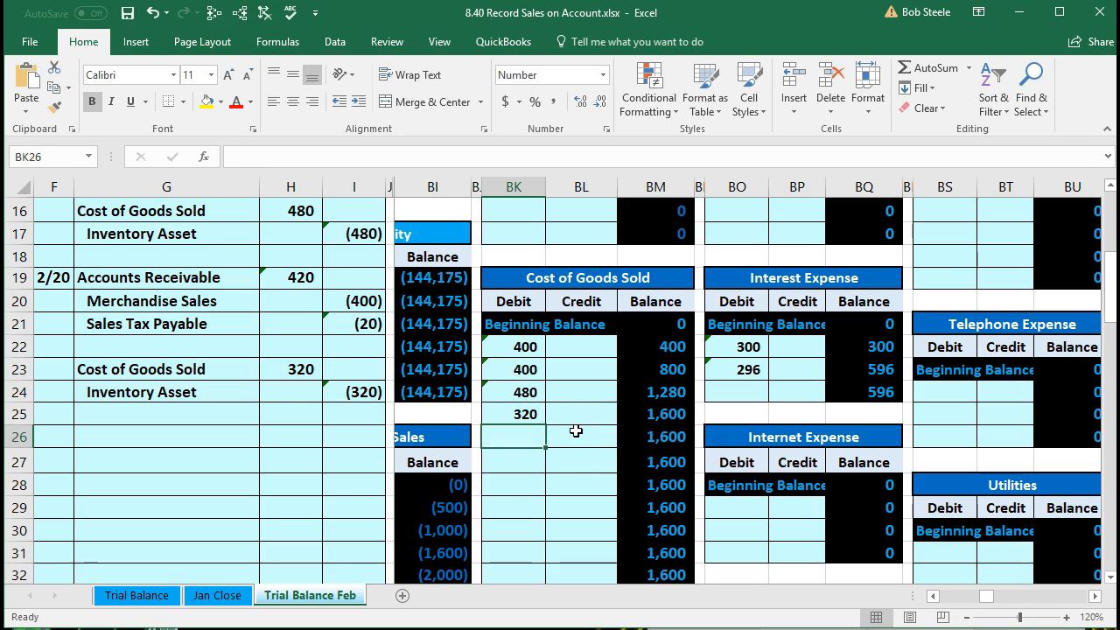
Check the Cost of Goods Sold balance and the total debits minus credits line on the trial balance.
key("Left")
key("Left")
key("Left")
key("Left")
key("Left")
key("Left")
key("Left")
key("Left")
key("Left")
key("Left")
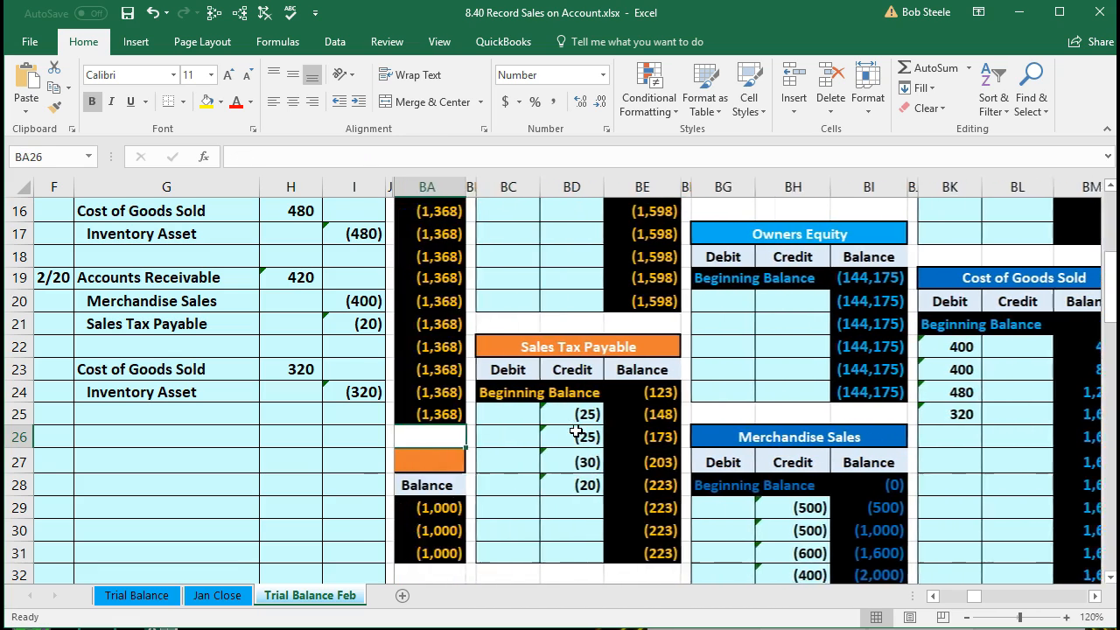
key("Left")
key("Left")
key("Left")
key("Left")
key("Left")
key("Left")
key("Left")
key("Left")
key("Left")
key("Left")
key("Left")
key("Left")
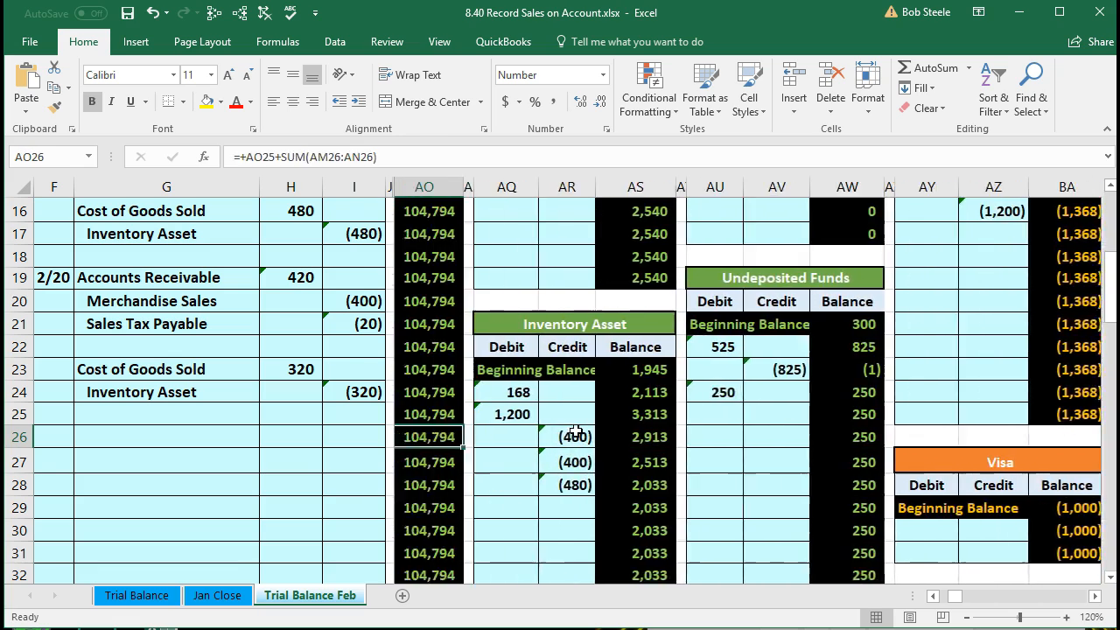
key("Left")
key("Left")
key("Left")
key("Left")
key("Left")
key("Left")
key("Left")
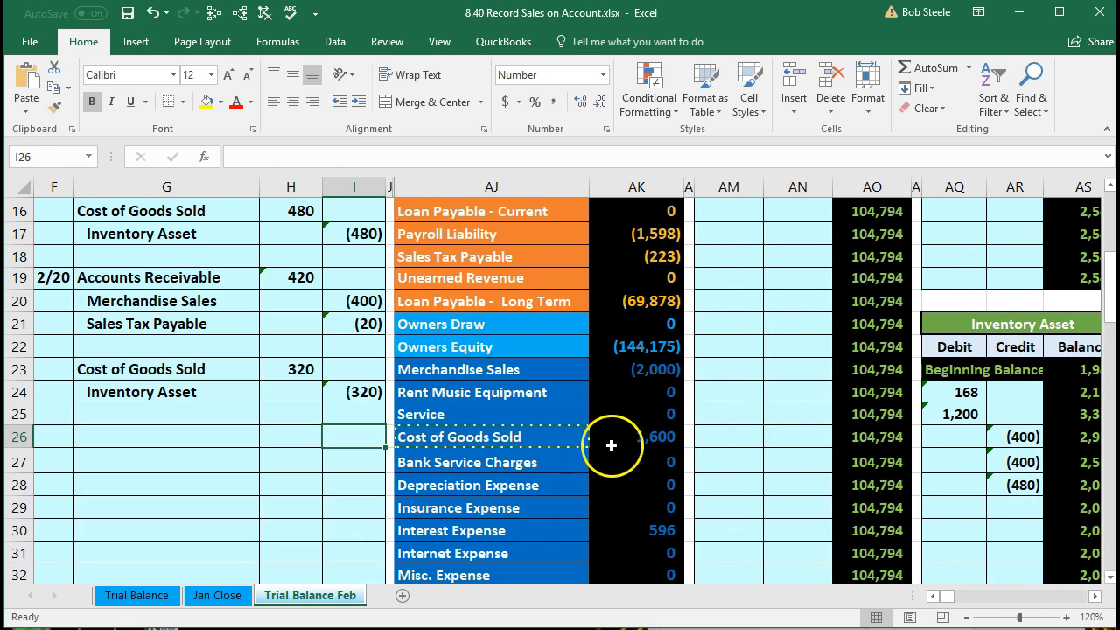
left_click(610, 445)
scroll(625, 438, "down", 4)
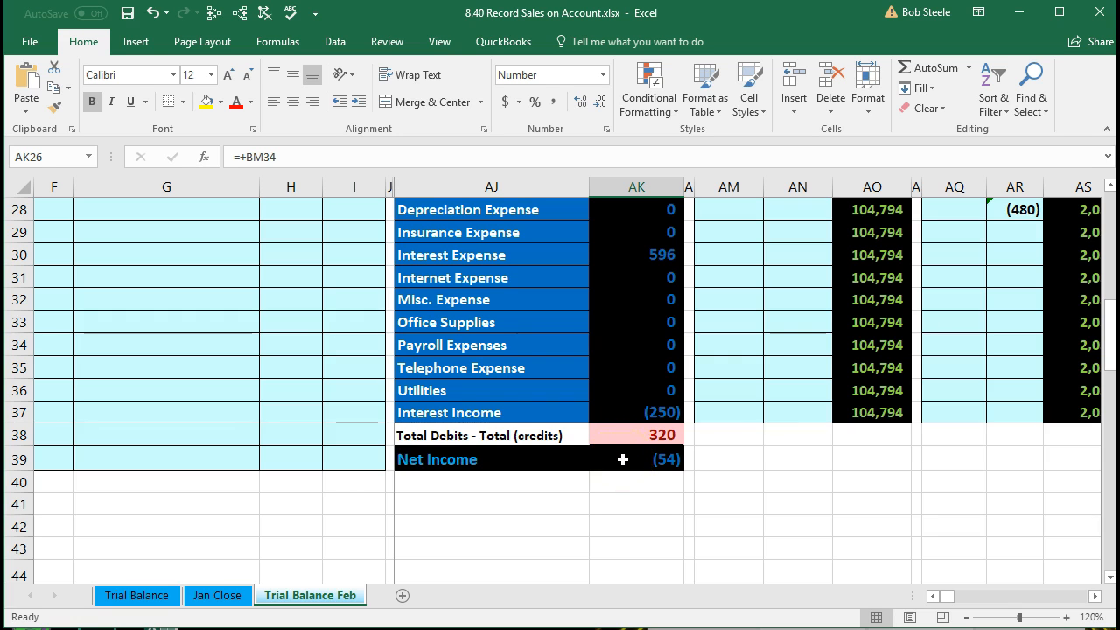
scroll(624, 461, "up", 4)
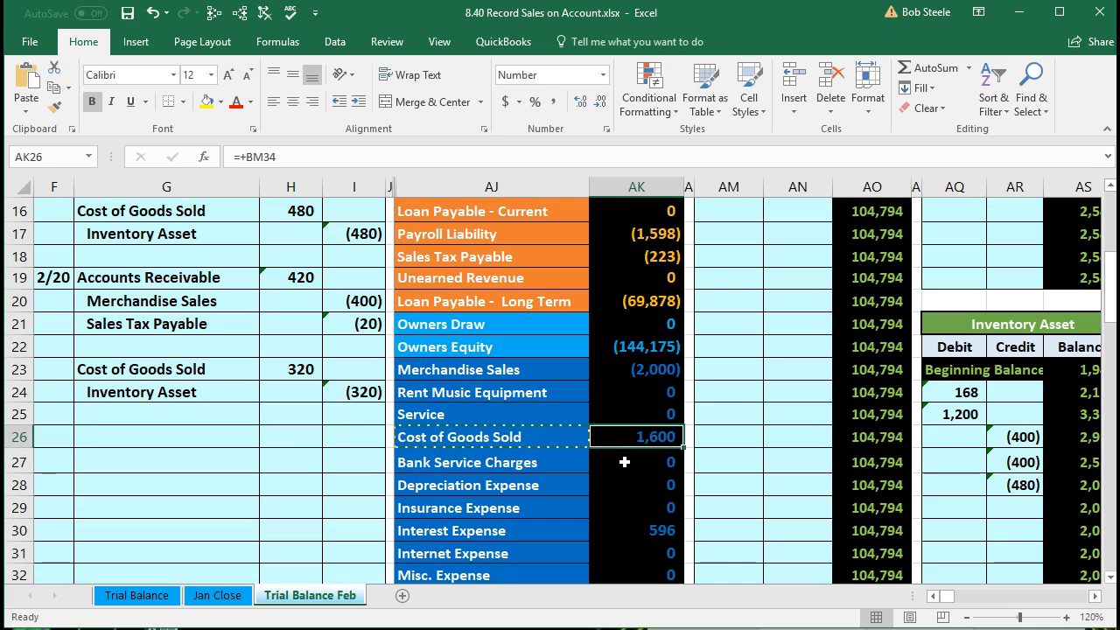
Post the 2/20 Inventory Asset credit to the Inventory Asset general ledger in AQ29 with =I24.
left_click_drag(229, 393, 376, 389)
scroll(388, 512, "up", 4)
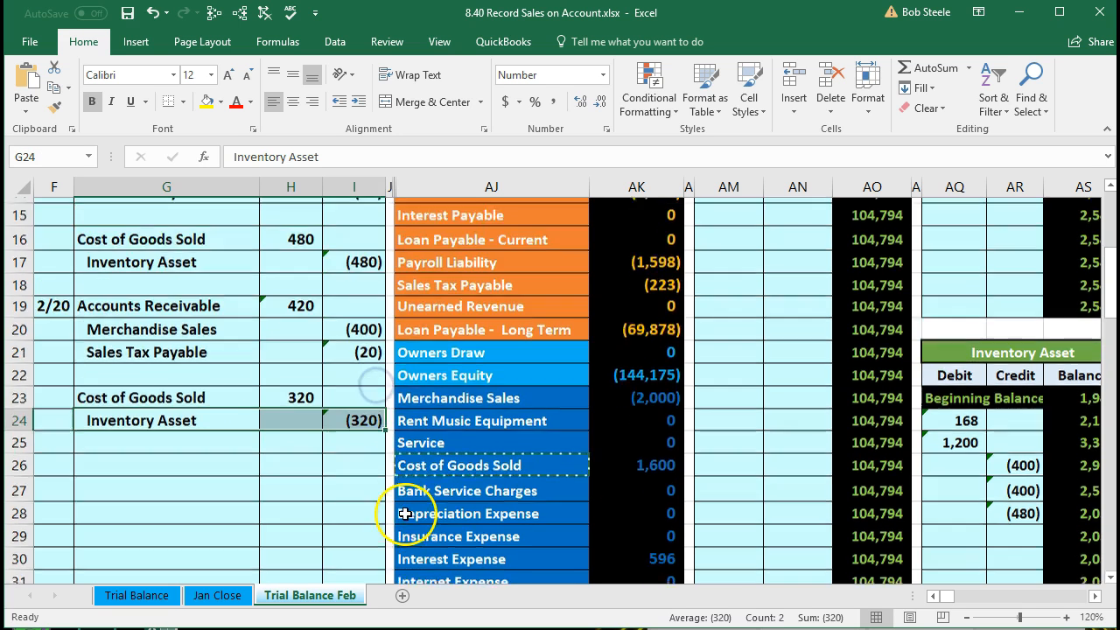
left_click_drag(441, 285, 602, 283)
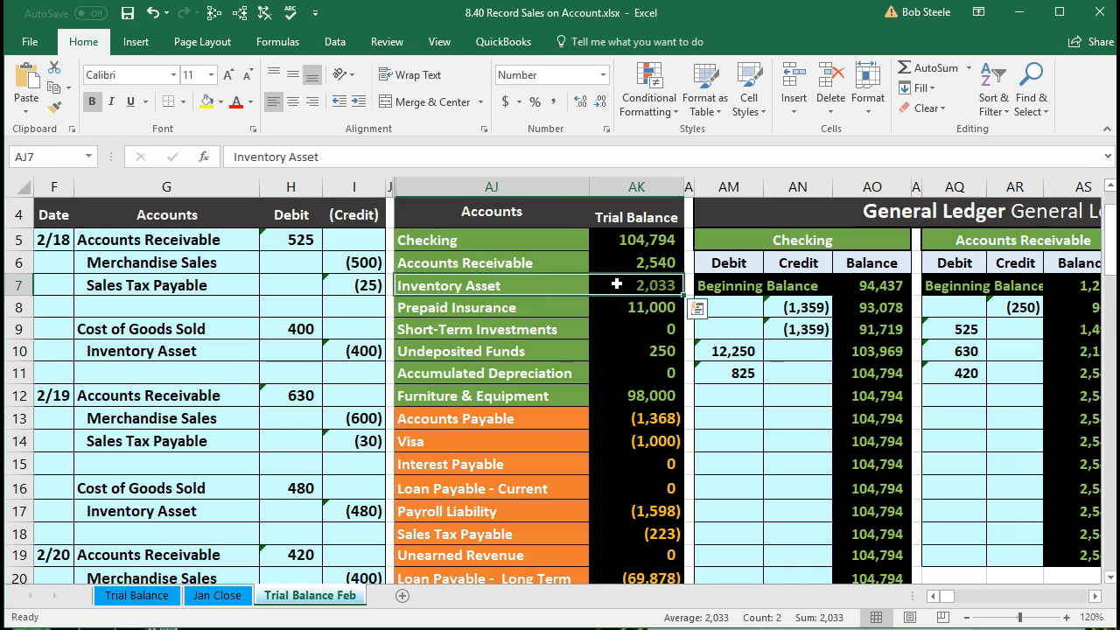
key("Right")
key("Right")
key("Right")
key("Right")
key("Right")
key("Right")
key("Right")
key("Right")
key("Right")
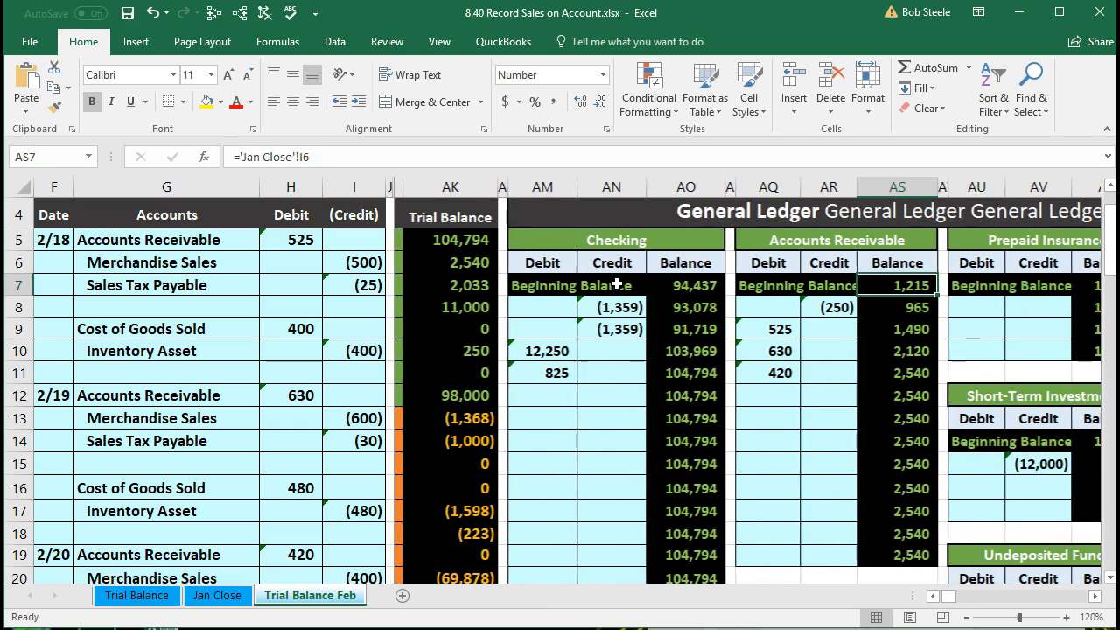
key("Right")
key("Right")
key("Right")
key("Right")
key("Right")
key("Right")
key("Right")
key("Left")
key("Left")
key("Left")
key("Left")
key("Left")
key("Left")
key("Left")
key("Left")
key("Down")
key("Down")
key("Down")
key("Down")
key("Down")
key("Down")
key("Down")
key("Down")
key("Down")
key("Down")
key("Down")
key("Down")
key("Down")
key("Down")
key("Down")
key("Down")
key("Down")
key("Down")
key("Left")
key("Down")
key("Down")
key("Down")
key("Down")
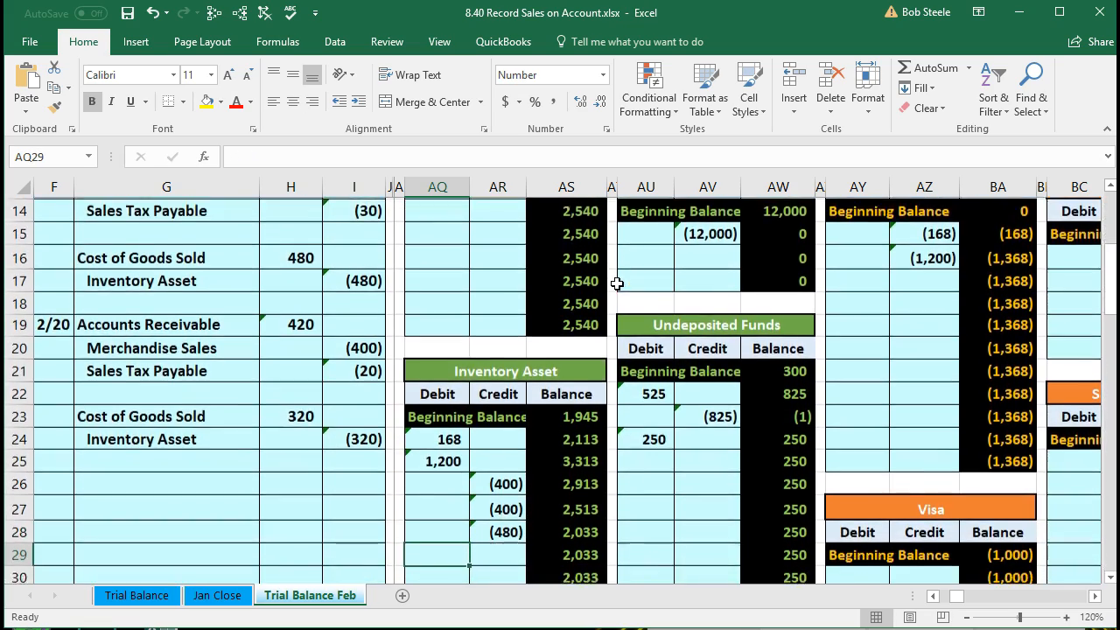
key("Down")
key("Down")
key("Down")
key("Down")
key("Up")
key("Up")
key("Up")
key("Up")
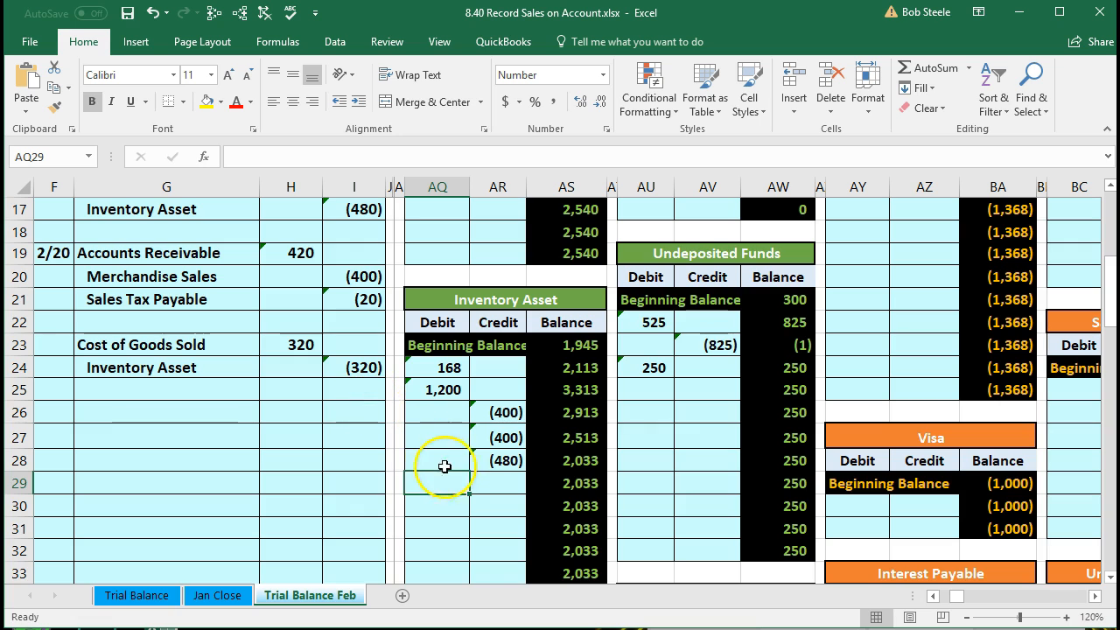
type("=")
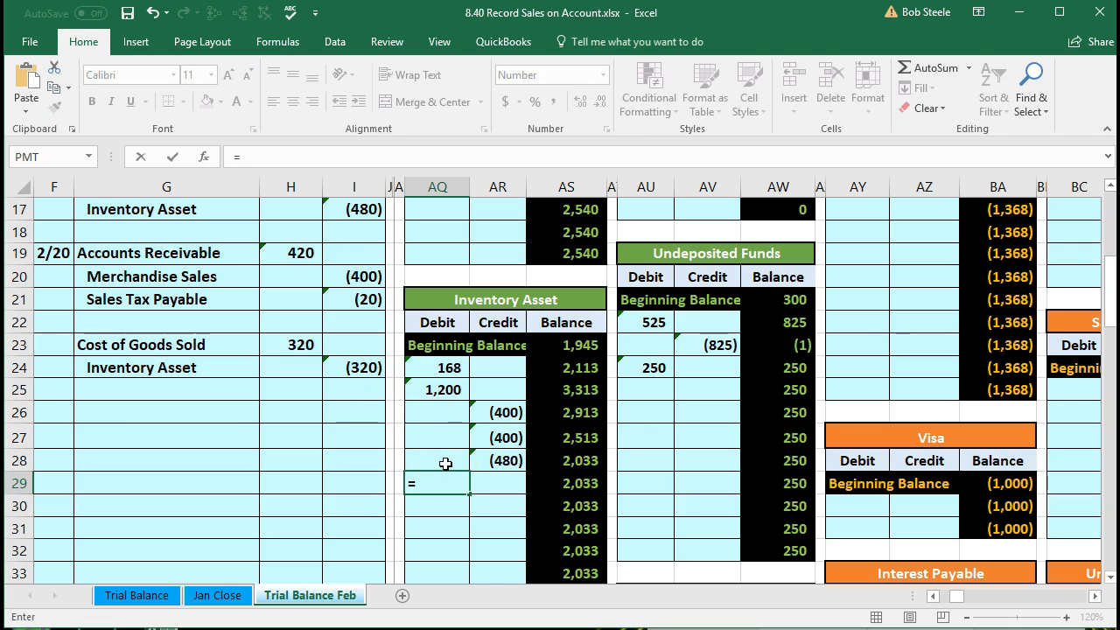
left_click(368, 375)
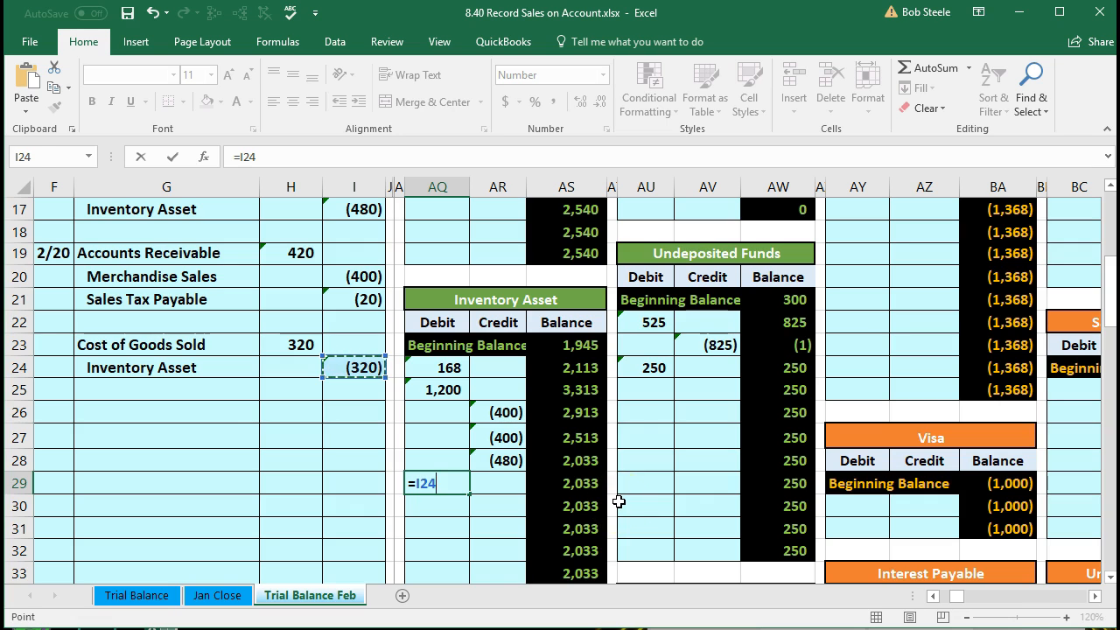
key("Return")
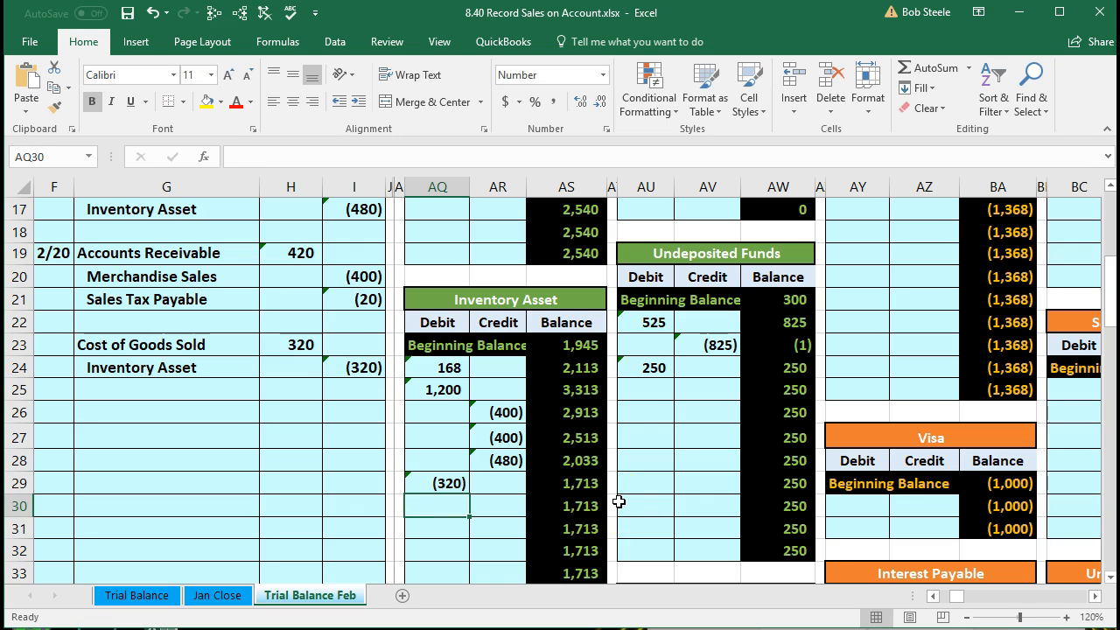
Check the Inventory Asset balance in AK7 on the trial balance.
key("Left")
key("Left")
key("Left")
key("Left")
key("Left")
key("Left")
key("Left")
key("Left")
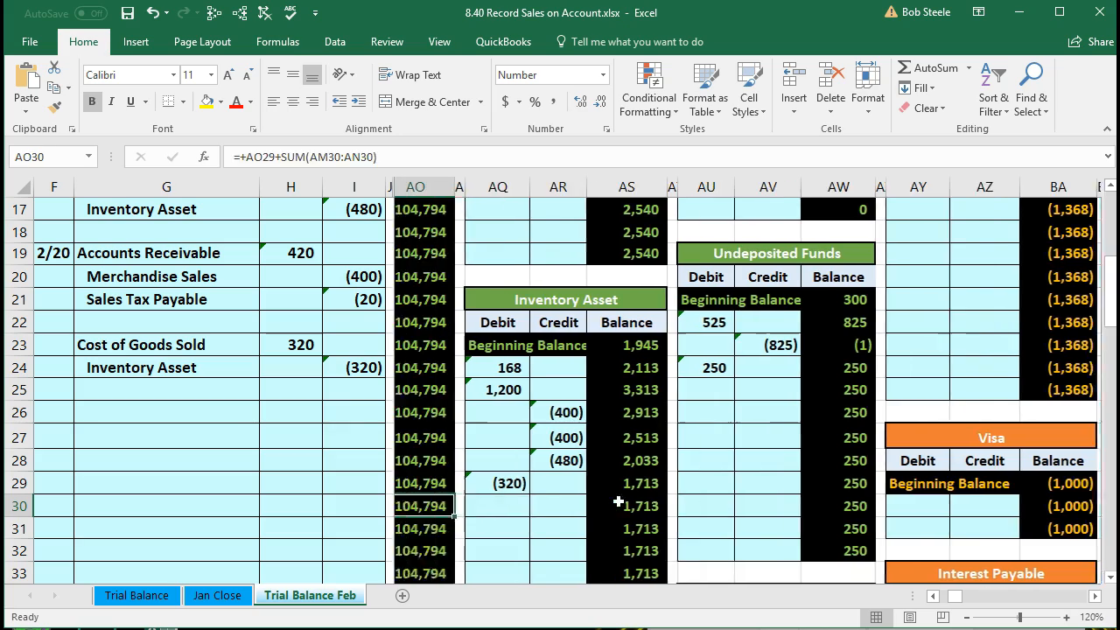
key("Left")
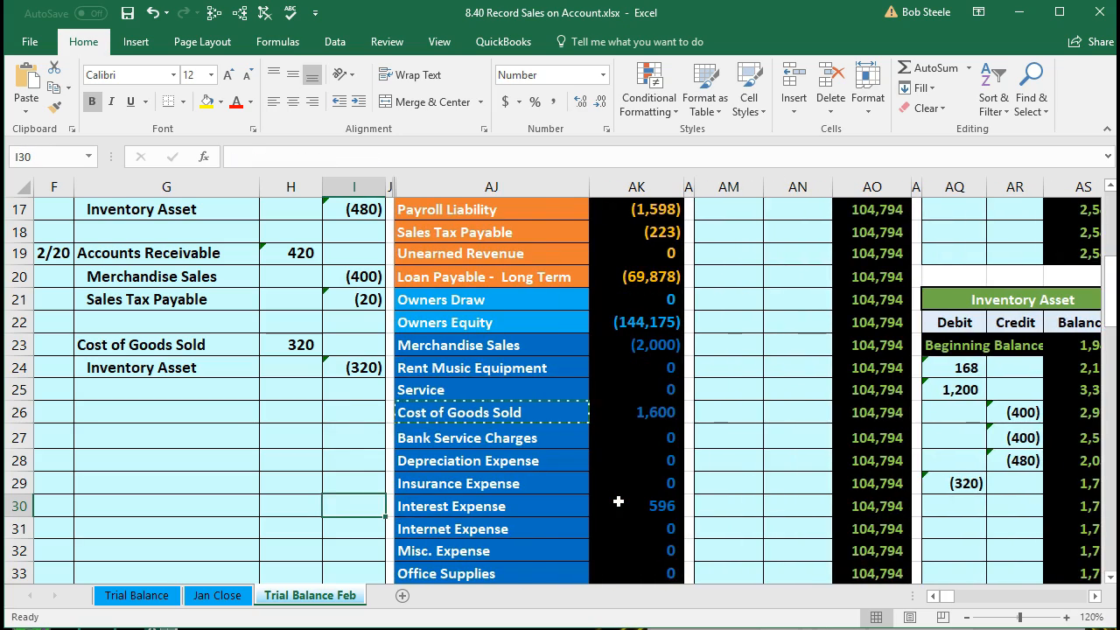
scroll(617, 501, "up", 5)
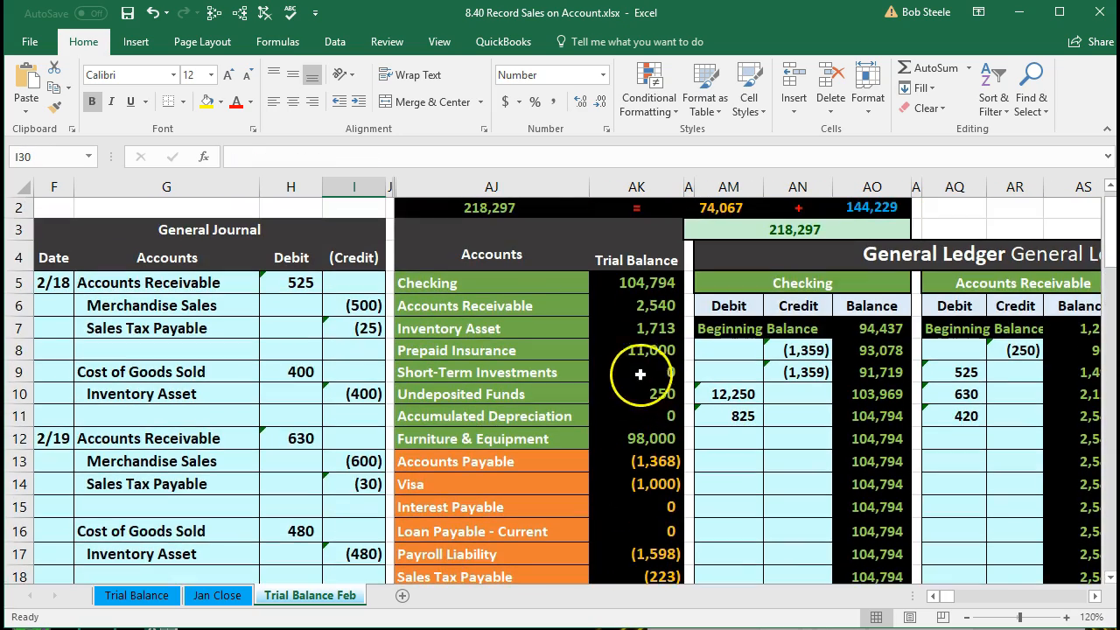
left_click(637, 331)
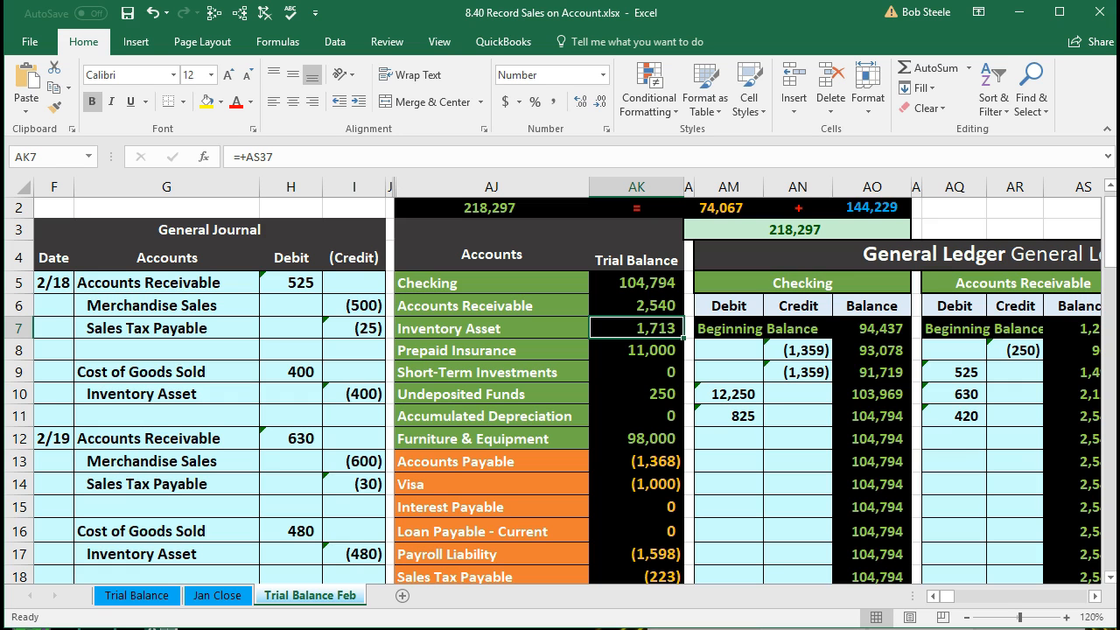
Examine the inventory subsidiary ledger's item cards and the total cost in CP93 for comparison with the general ledger.
key("Right")
key("Right")
key("Right")
key("Right")
key("Right")
key("Right")
key("Right")
key("Right")
key("Right")
key("Right")
key("Right")
key("Right")
key("Right")
key("Right")
key("Right")
key("Right")
key("Right")
key("Right")
key("Right")
key("Right")
key("Right")
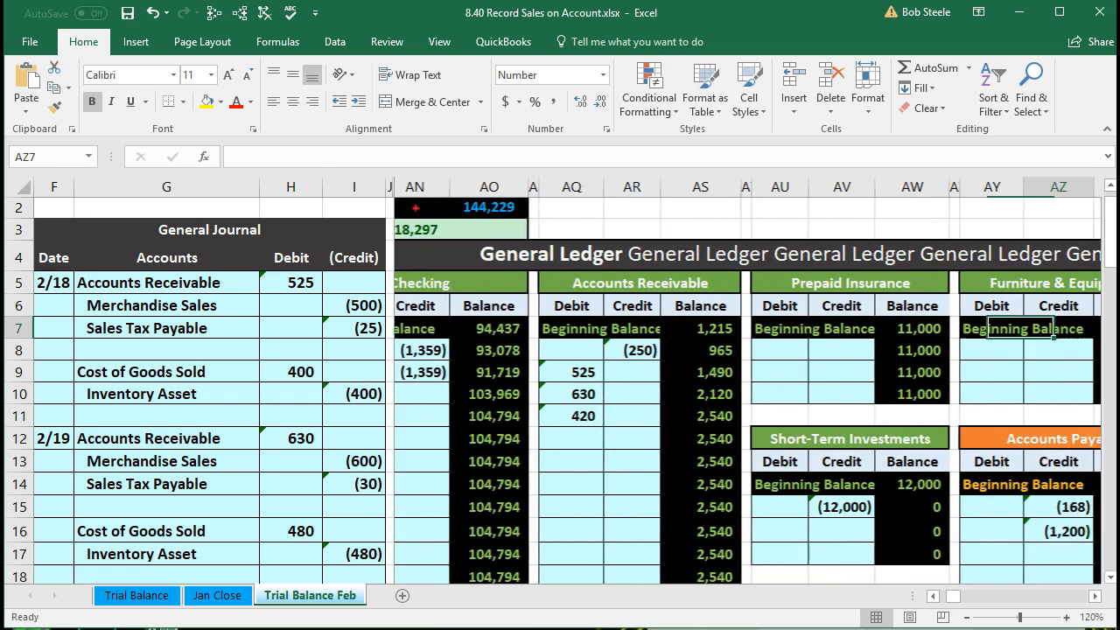
key("Right")
key("Right")
key("Right")
key("Right")
key("Right")
key("Right")
key("Right")
key("Right")
key("Right")
key("Right")
key("Right")
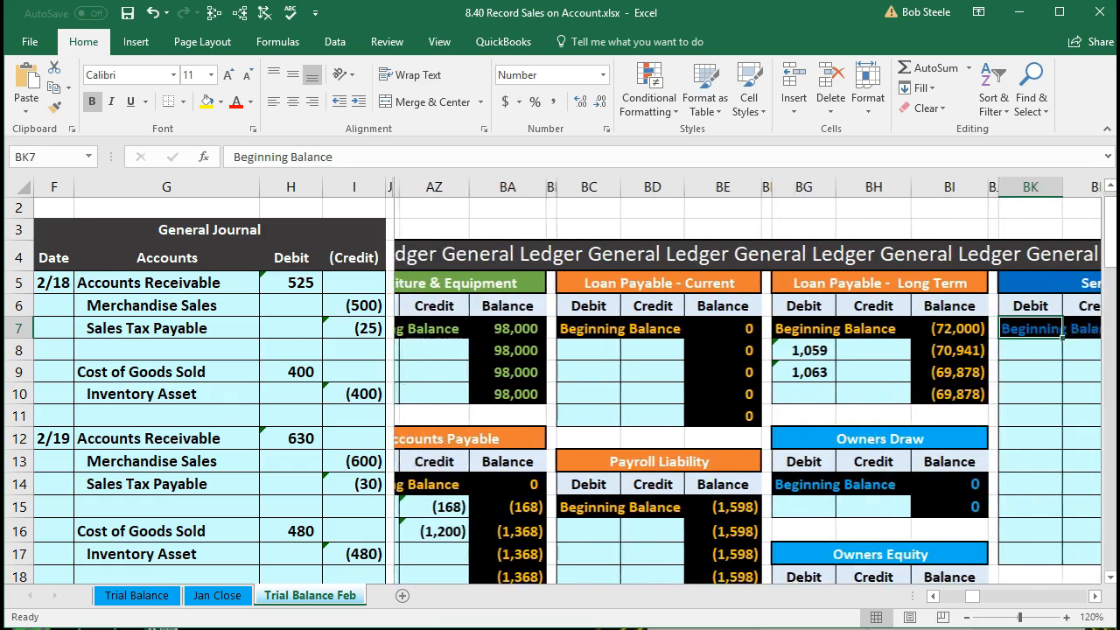
key("Right")
key("Right")
key("Right")
key("Right")
key("Right")
key("Right")
key("Right")
key("Right")
key("Right")
key("Right")
key("Right")
key("Right")
key("Right")
key("Right")
key("Right")
key("Right")
key("Right")
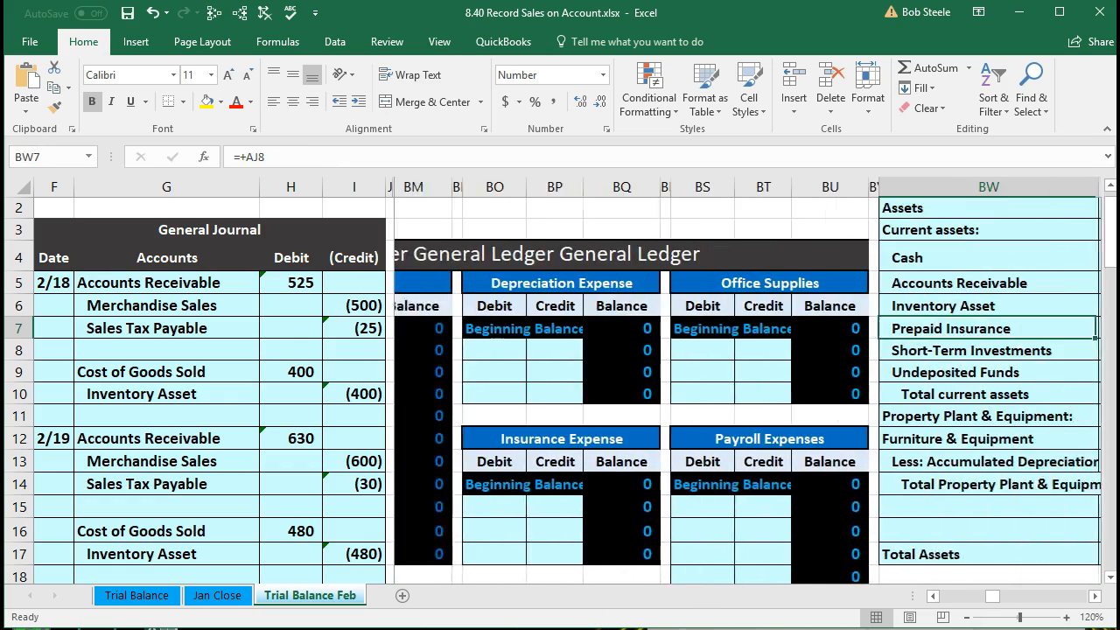
key("Right")
key("Right")
key("Right")
key("Right")
key("Right")
key("Right")
key("Right")
key("Right")
key("Right")
key("Right")
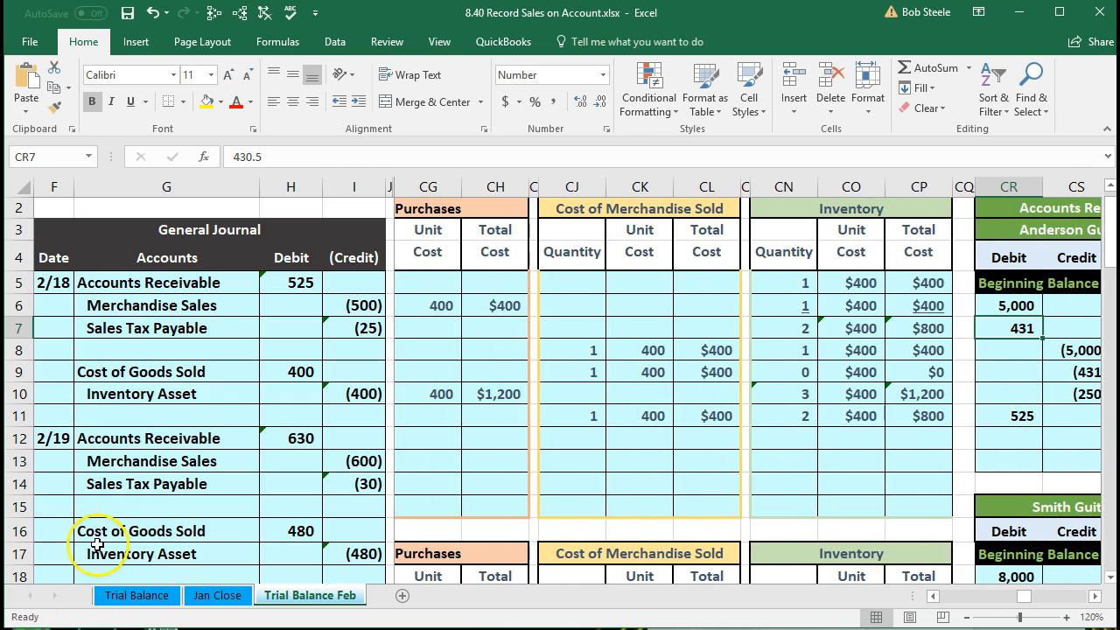
left_click(427, 186)
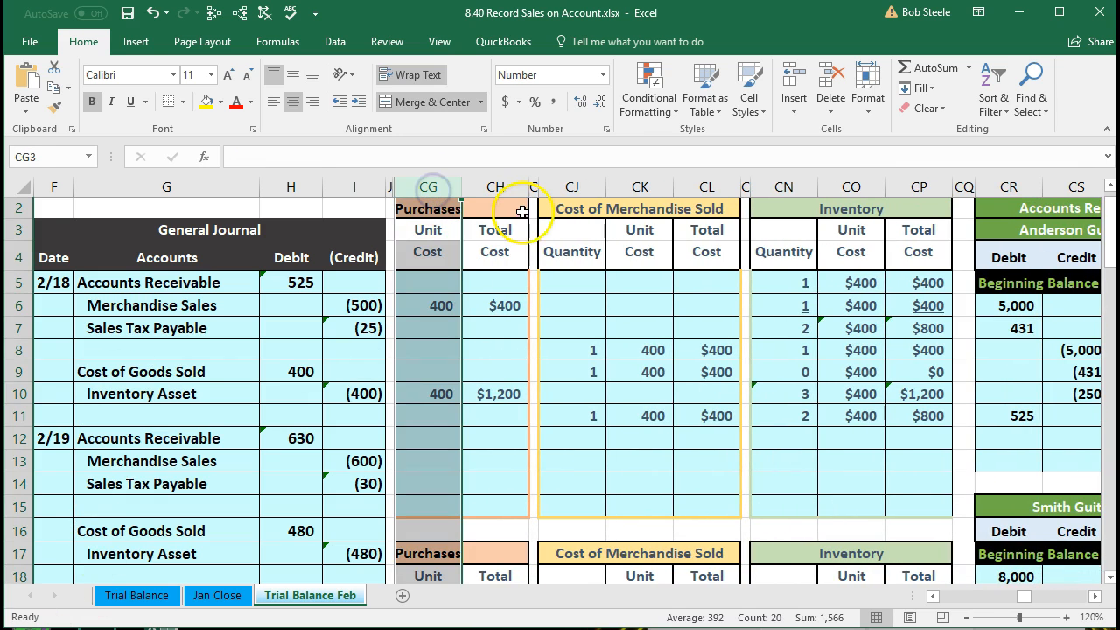
left_click(928, 185)
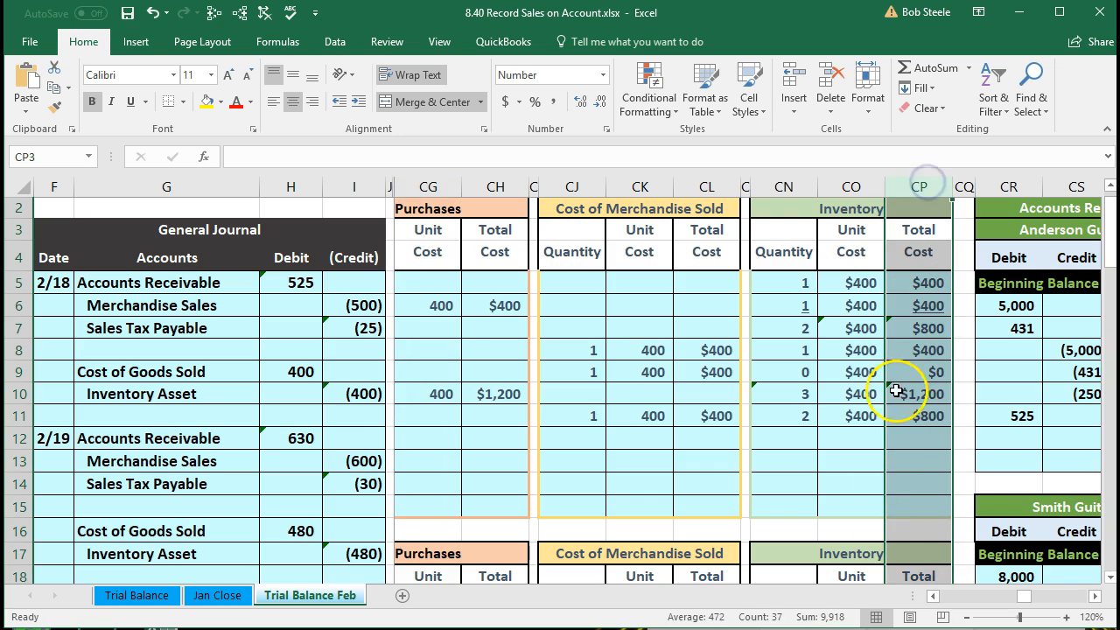
scroll(898, 411, "down", 12)
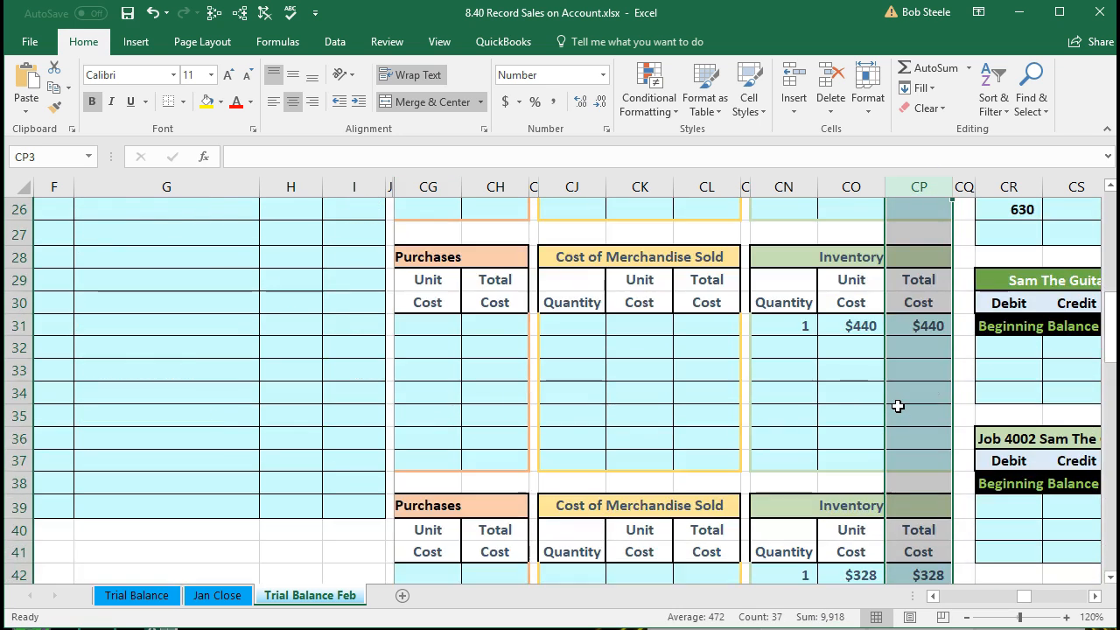
scroll(899, 406, "down", 16)
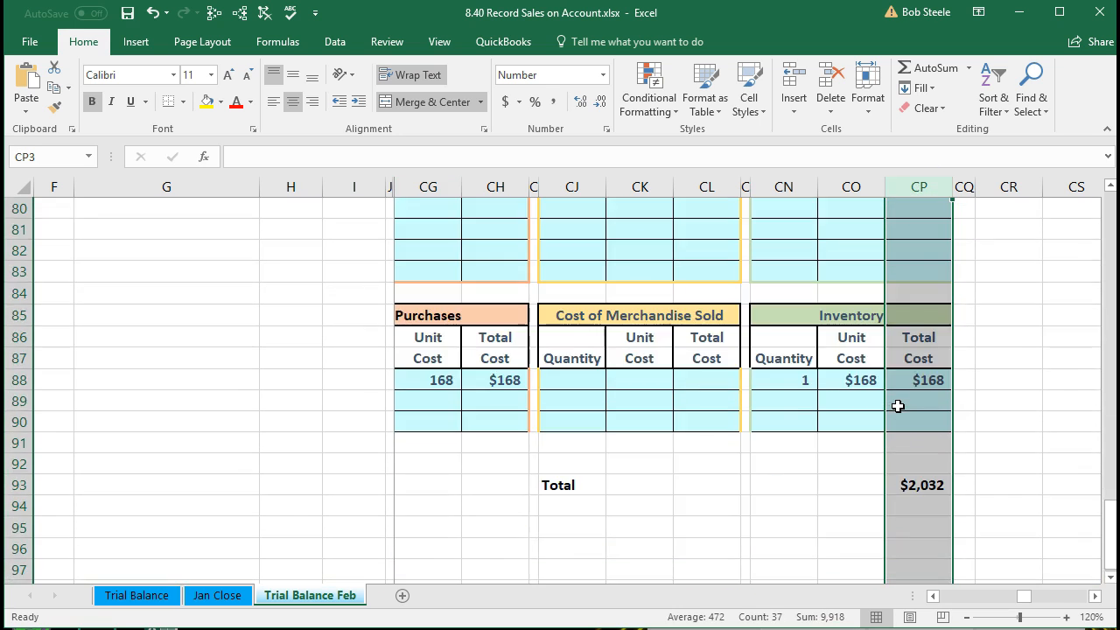
left_click(920, 356)
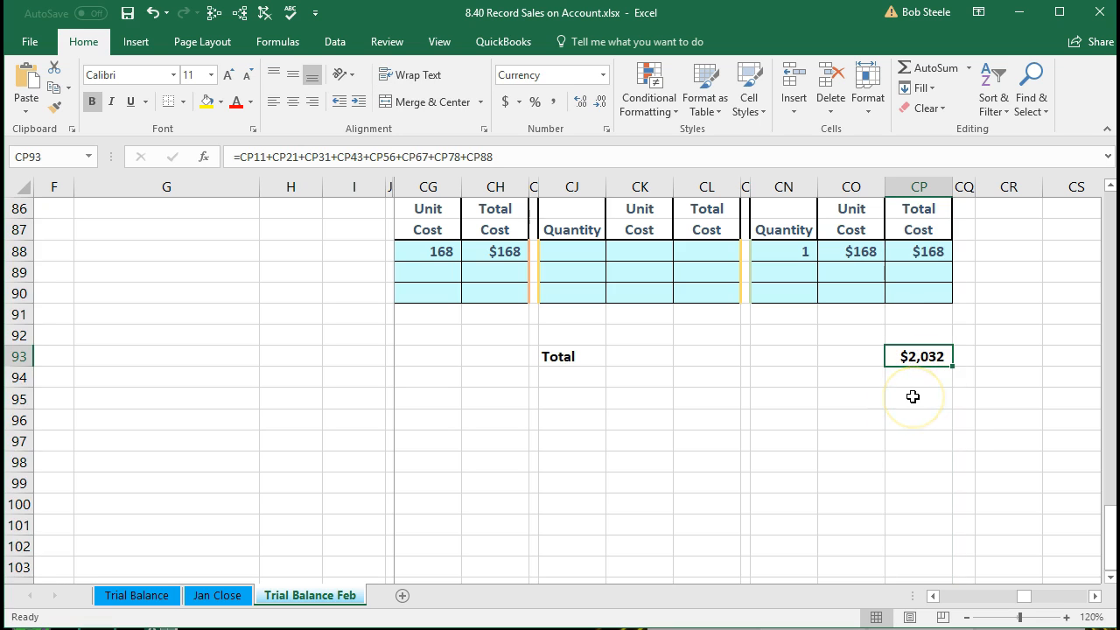
Inspect which item balances the inventory total formula in CP93 references, including the $320 item's card.
double_click(934, 356)
scroll(900, 449, "up", 6)
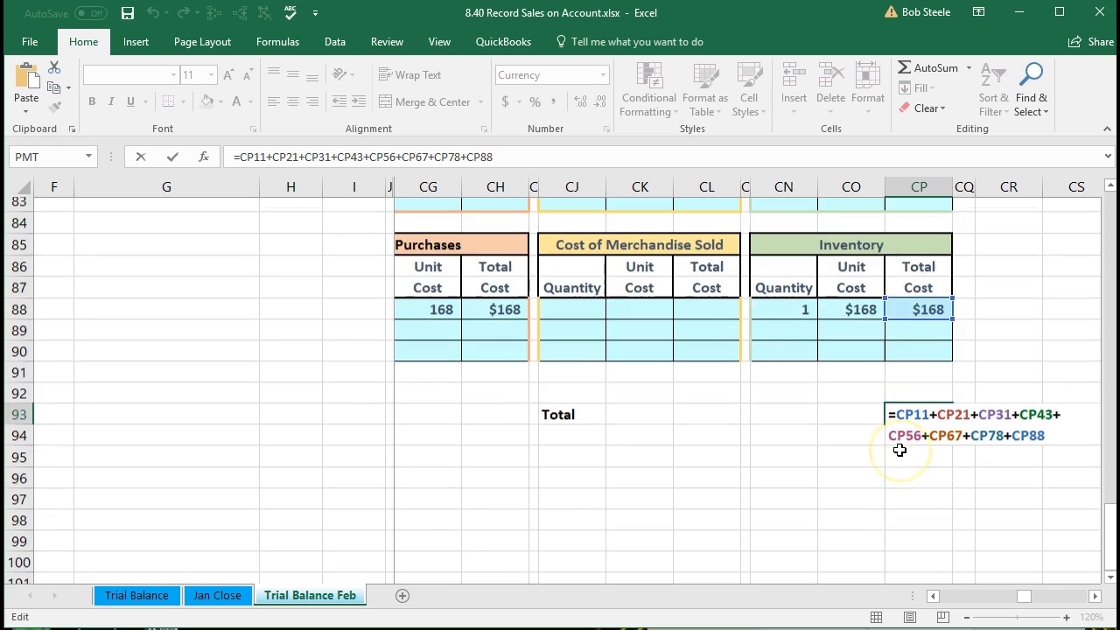
scroll(900, 450, "up", 4)
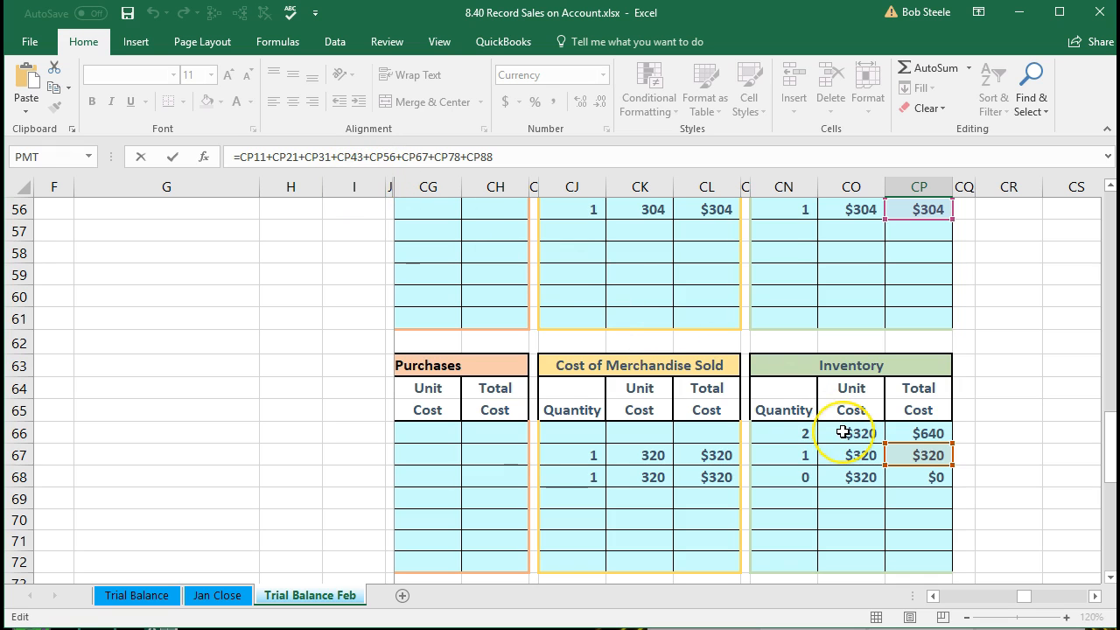
key("Return")
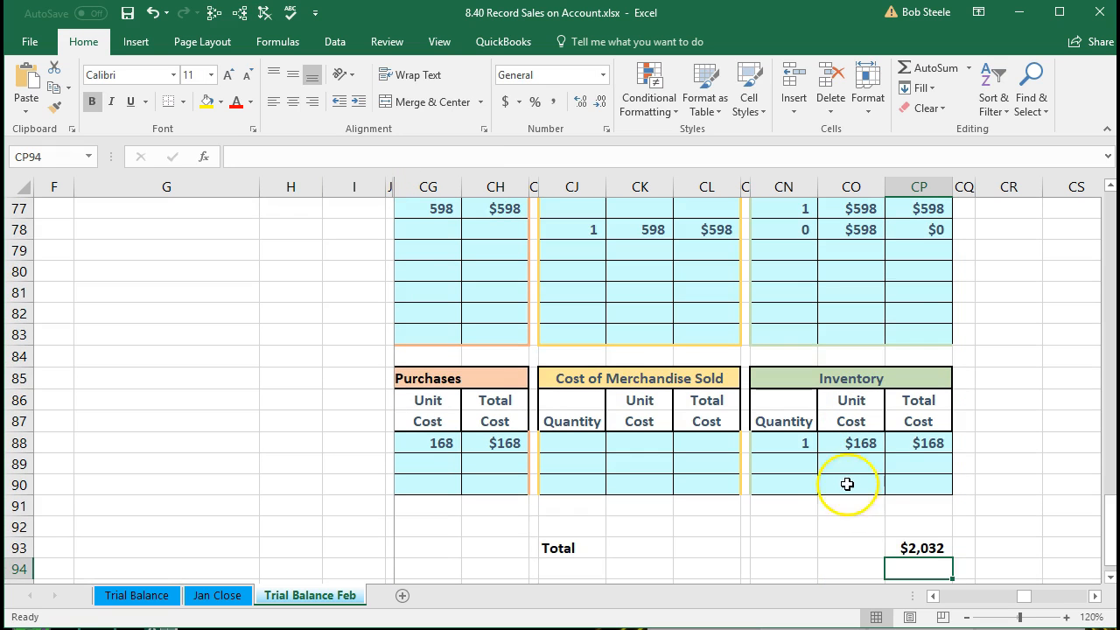
Clear the inventory total in CP93 and begin a new formula summing the item balances CP11, CP21 and CP31.
left_click(906, 542)
key("Delete")
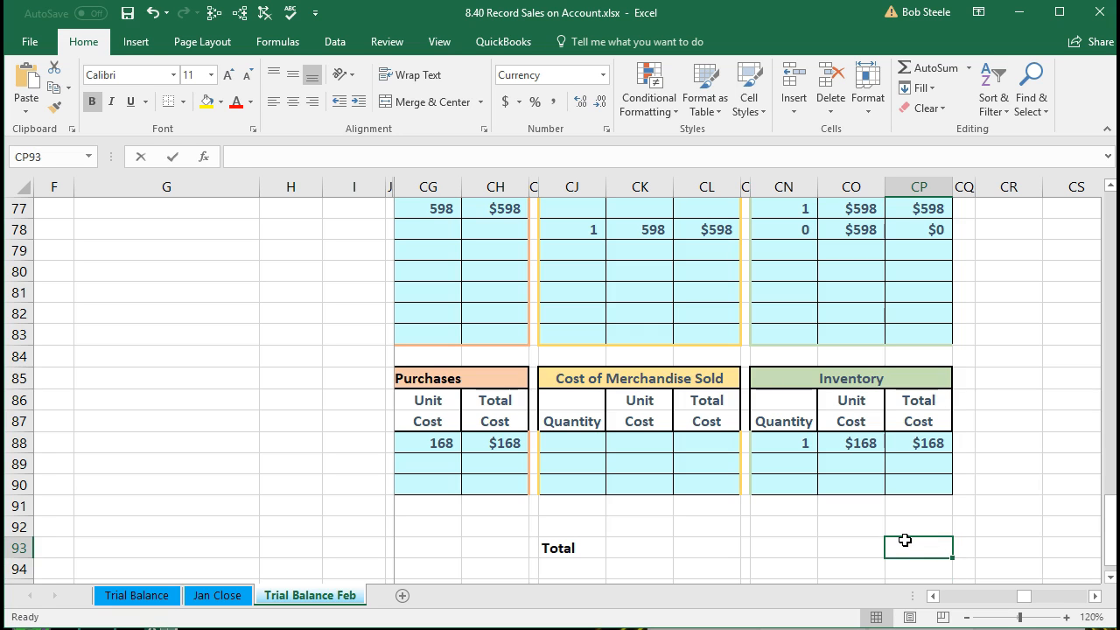
type("=")
scroll(943, 524, "up", 20)
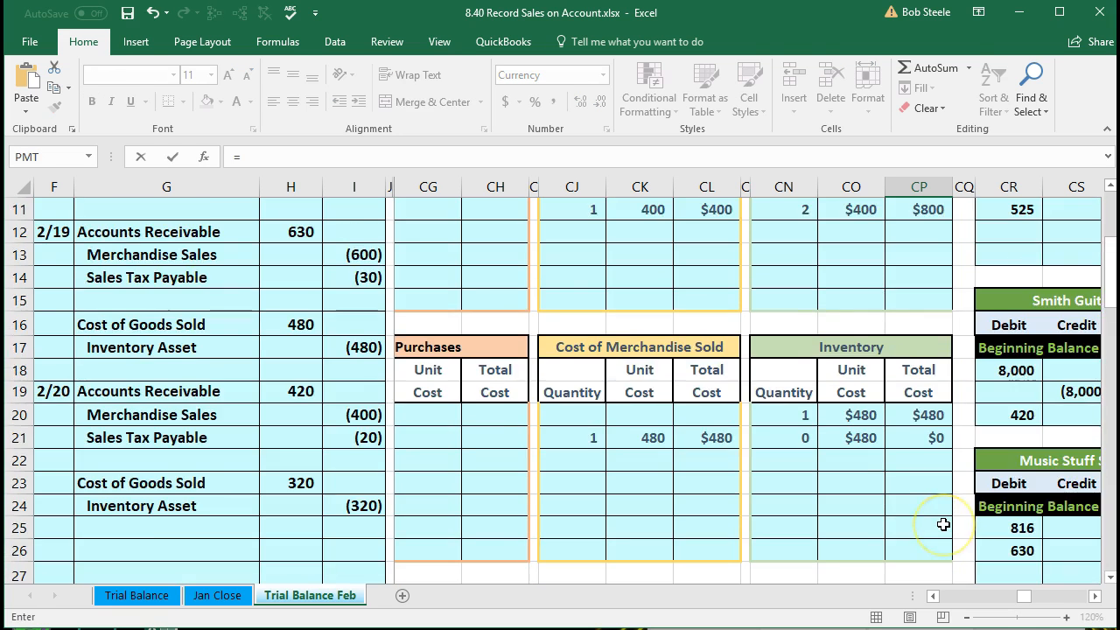
scroll(943, 524, "up", 4)
left_click(911, 462)
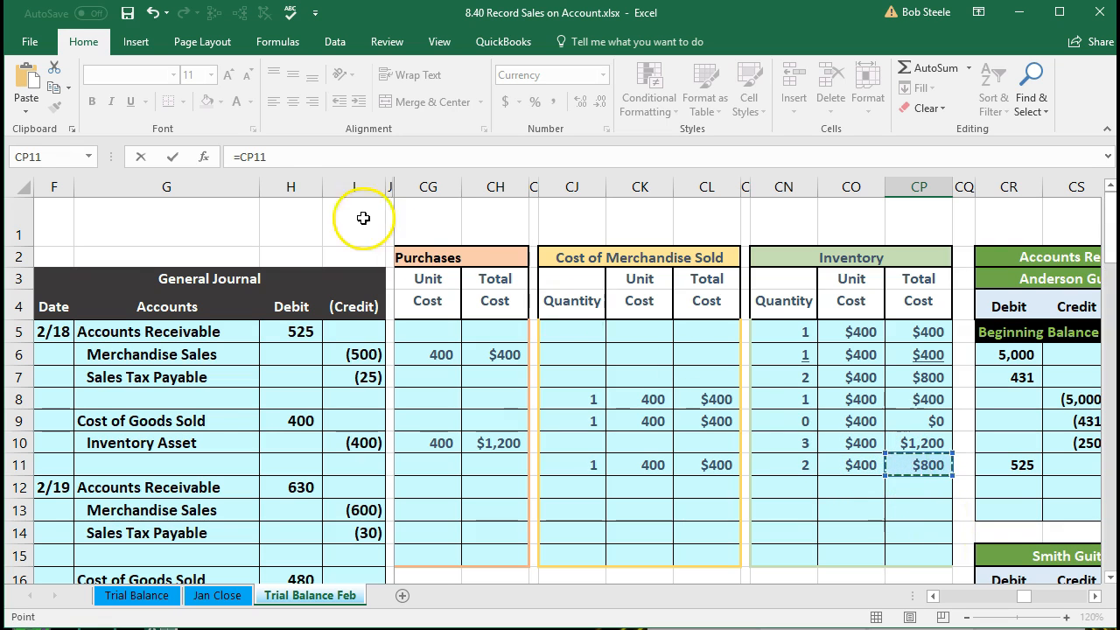
type("+")
scroll(681, 494, "down", 4)
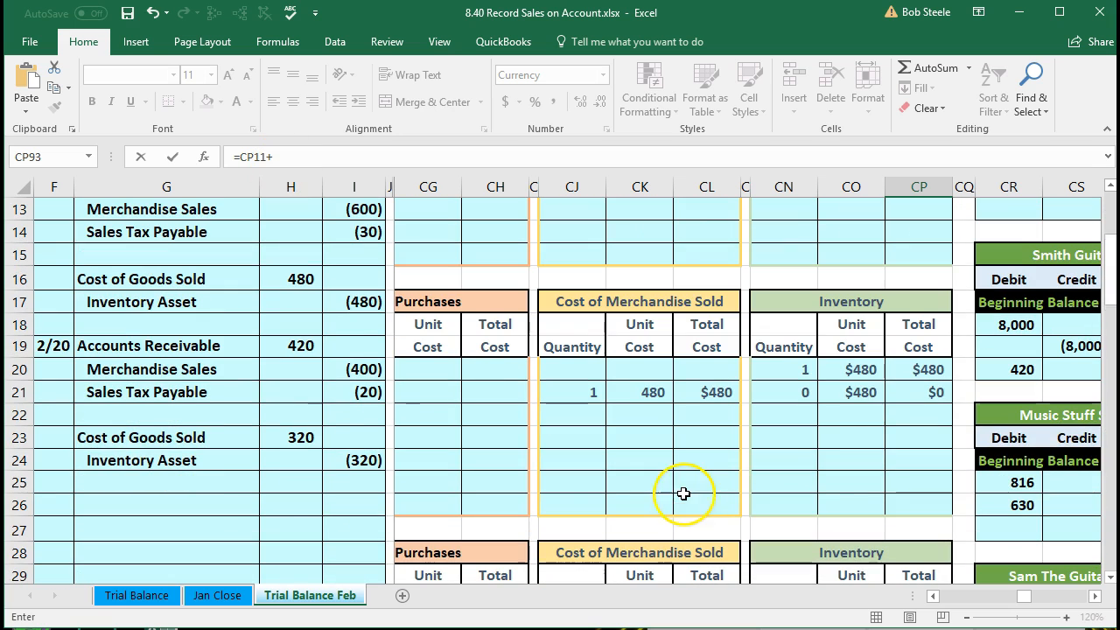
left_click(912, 392)
type("+")
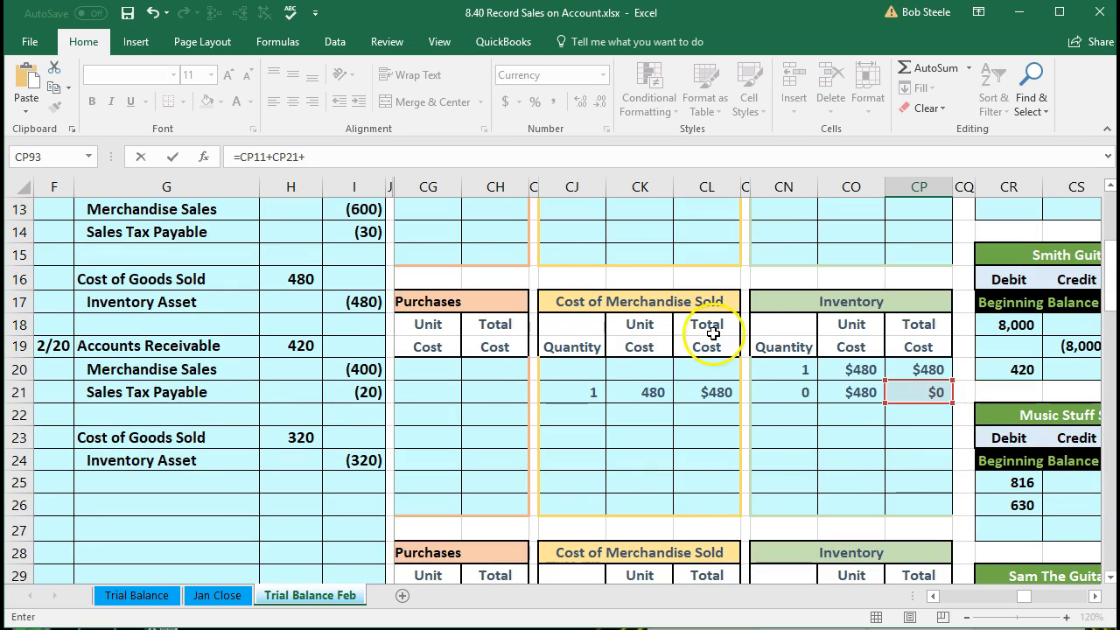
scroll(727, 385, "down", 2)
scroll(727, 385, "down", 2)
left_click(913, 354)
type("+")
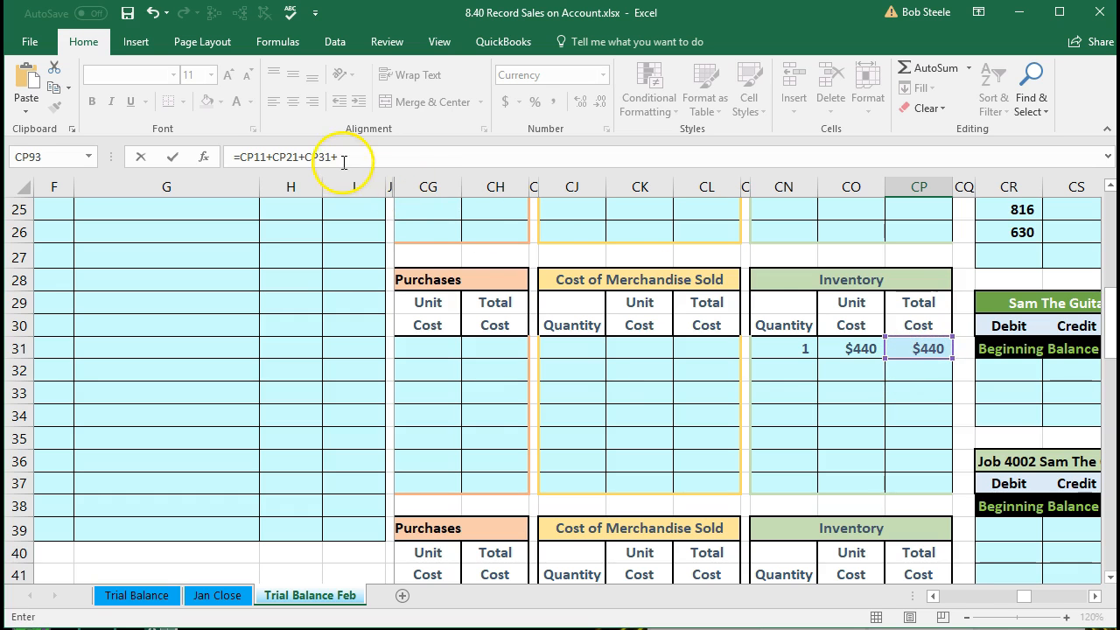
Extend the CP93 total formula with the item balances in CP43, CP56 and CP68.
scroll(568, 278, "down", 3)
left_click(914, 431)
left_click(919, 413)
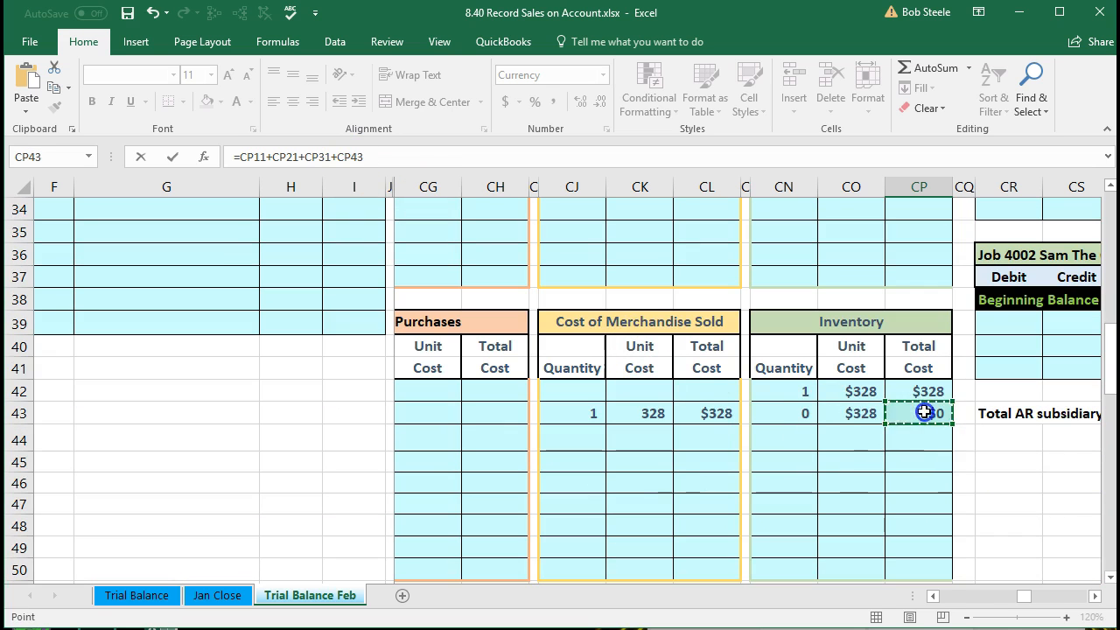
type("+")
scroll(837, 419, "down", 1)
scroll(837, 419, "down", 4)
left_click(914, 428)
type("+")
scroll(803, 442, "down", 3)
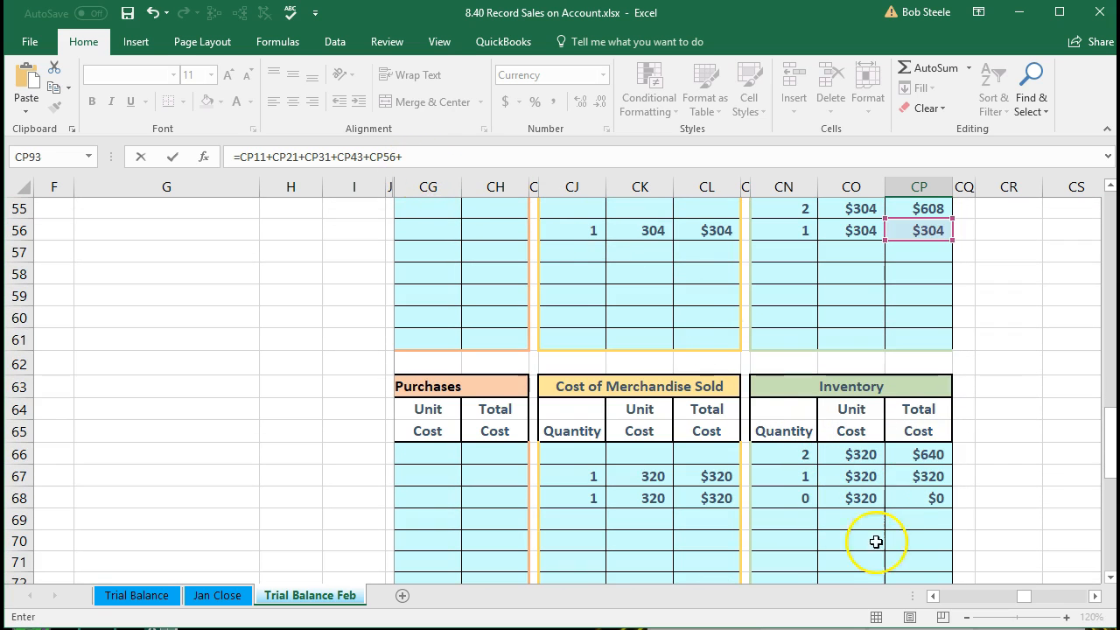
left_click(914, 499)
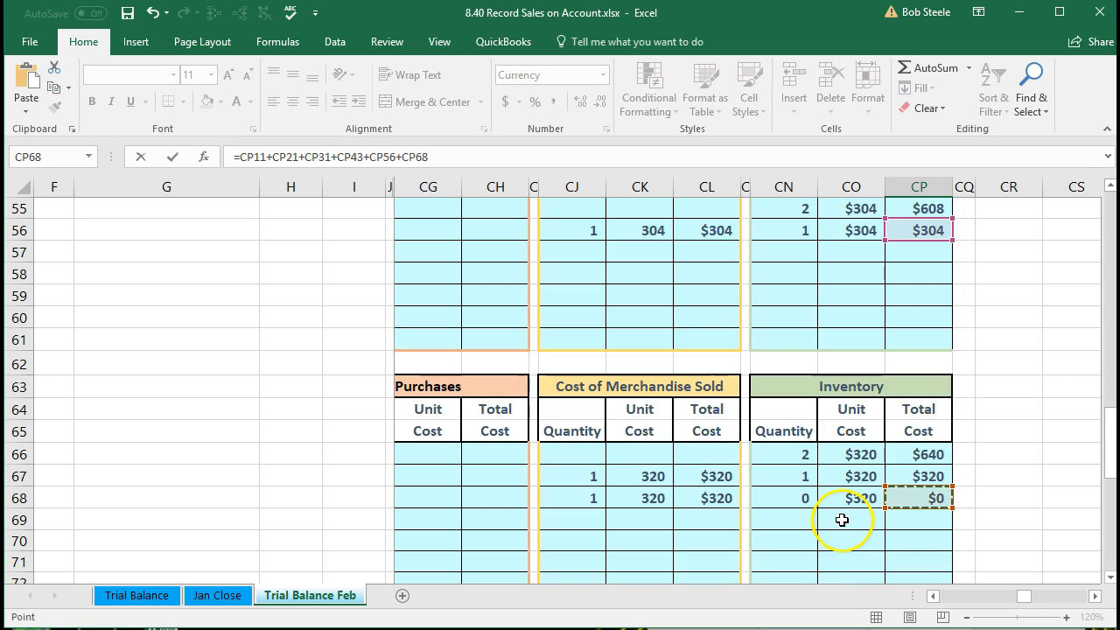
type("+")
Complete the CP93 inventory total formula by adding the item balances in CP78 and CP88.
scroll(833, 524, "down", 4)
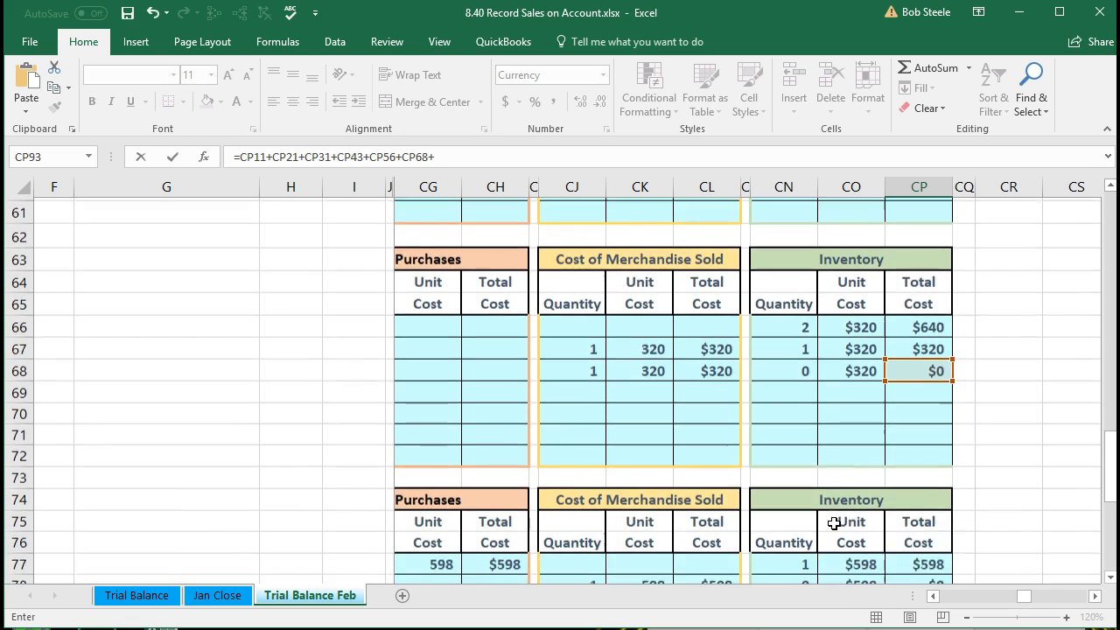
left_click(905, 446)
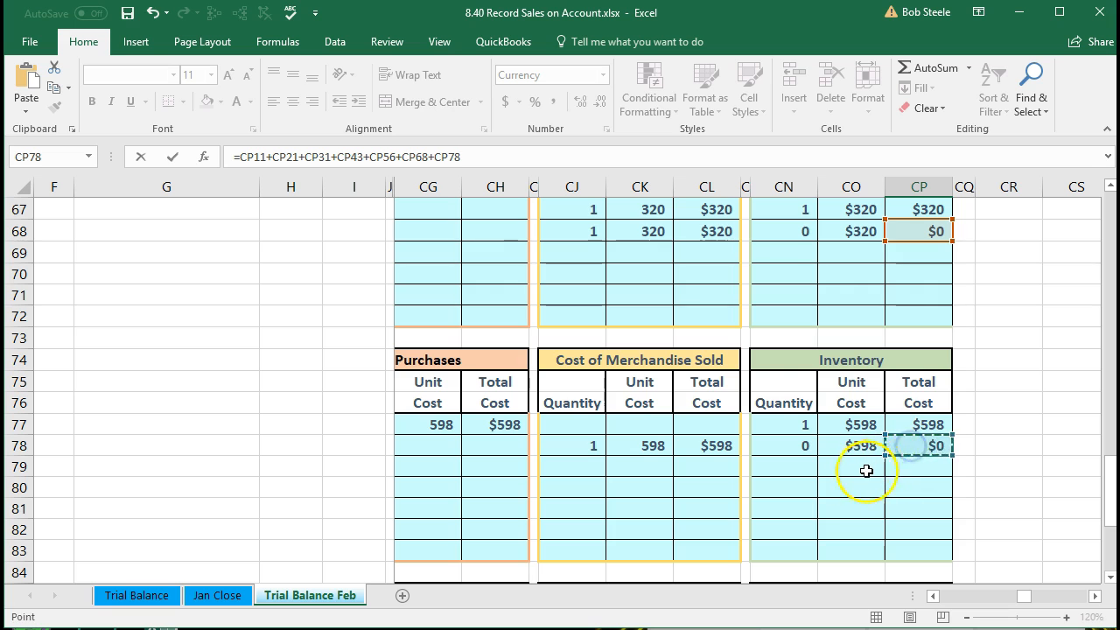
scroll(836, 481, "down", 3)
type("+")
left_click(914, 464)
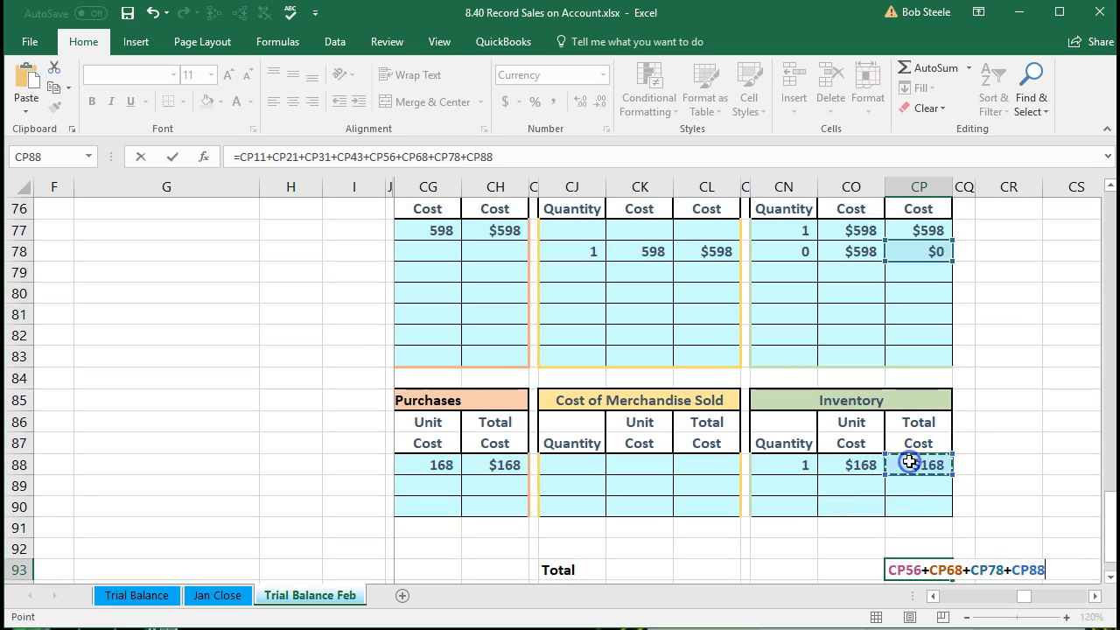
scroll(910, 472, "down", 1)
key("Return")
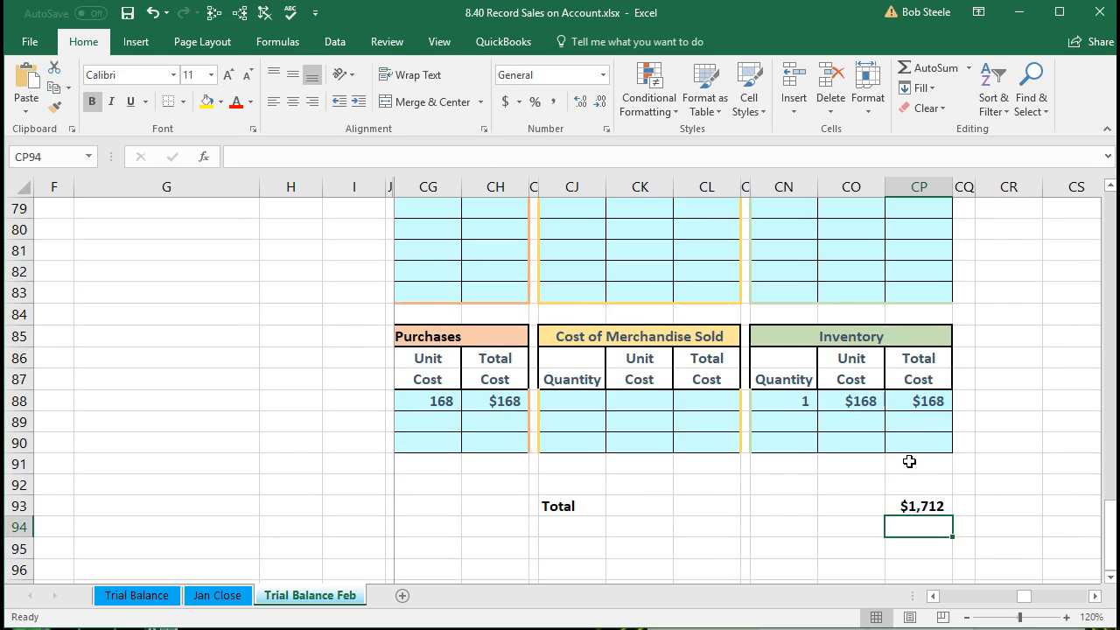
left_click(931, 509)
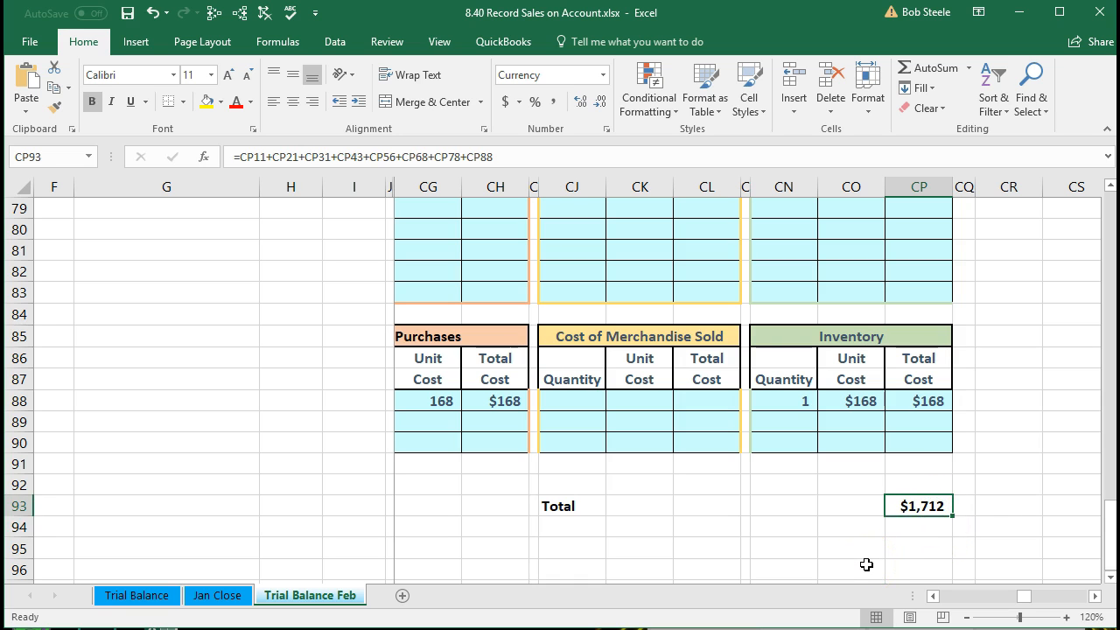
Trace the dependents of the Accounts Receivable and Inventory Asset balances in AK6 and AK7 on the trial balance.
scroll(865, 564, "up", 4)
scroll(866, 565, "up", 16)
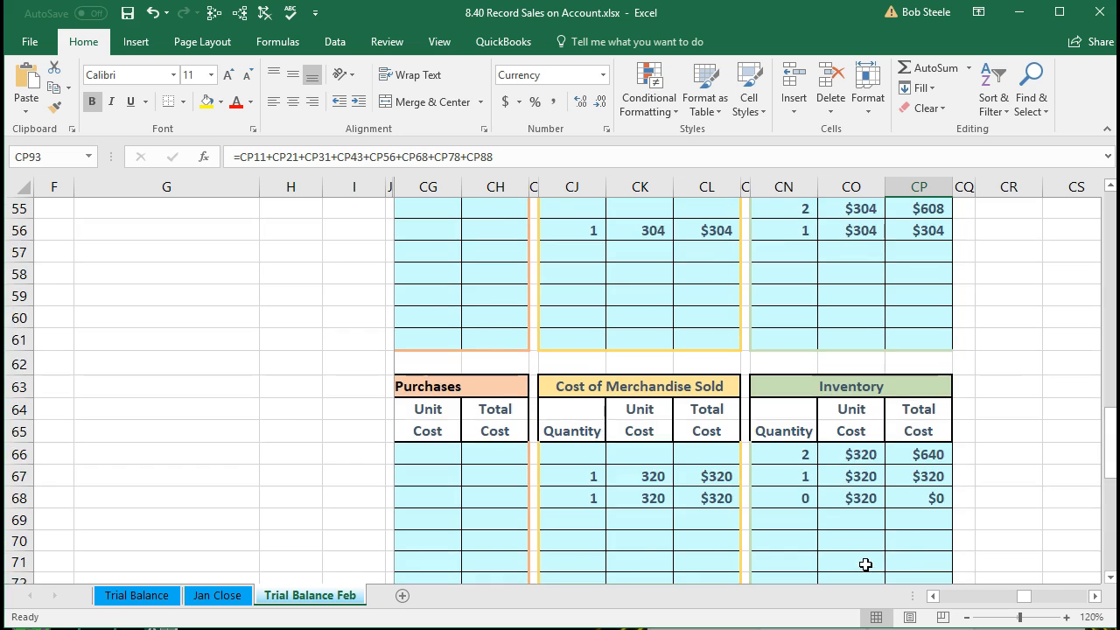
scroll(865, 561, "up", 6)
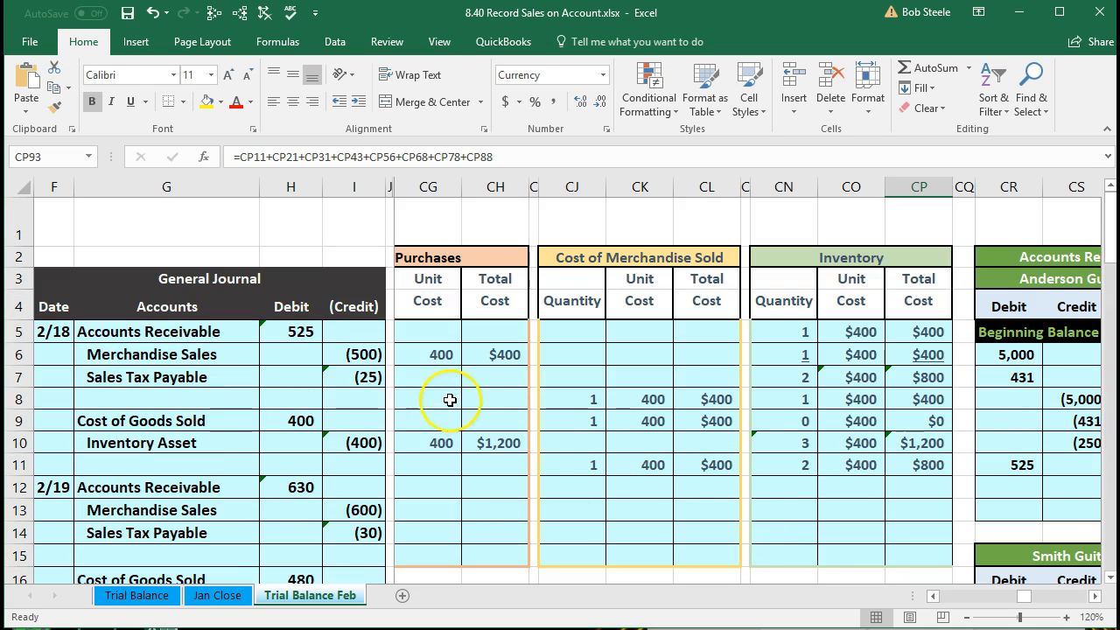
left_click(366, 355)
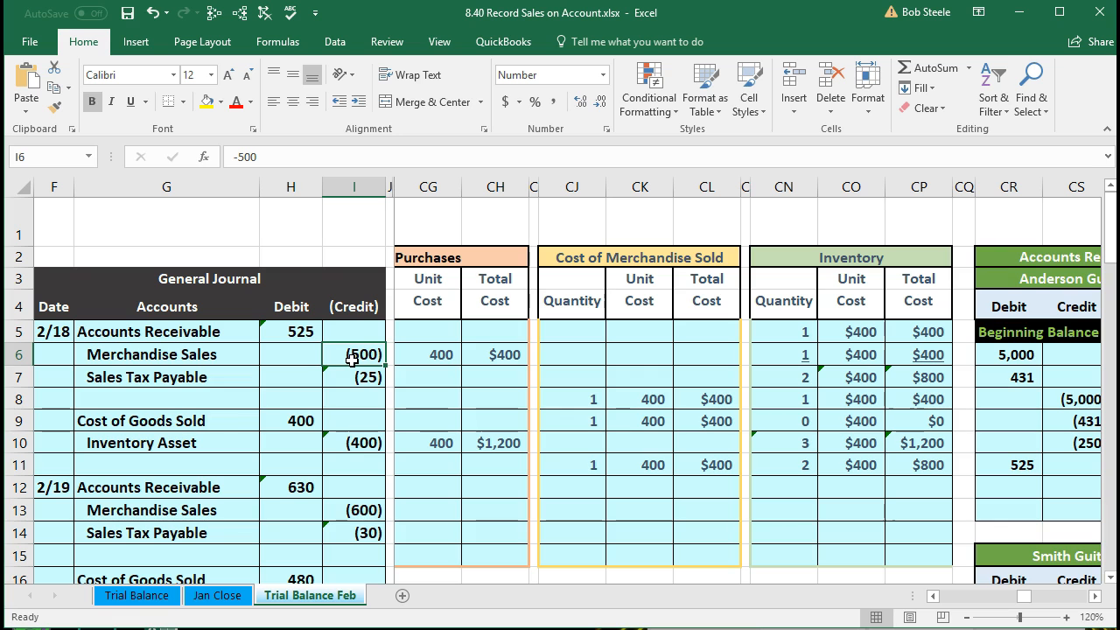
key("Right")
key("Right")
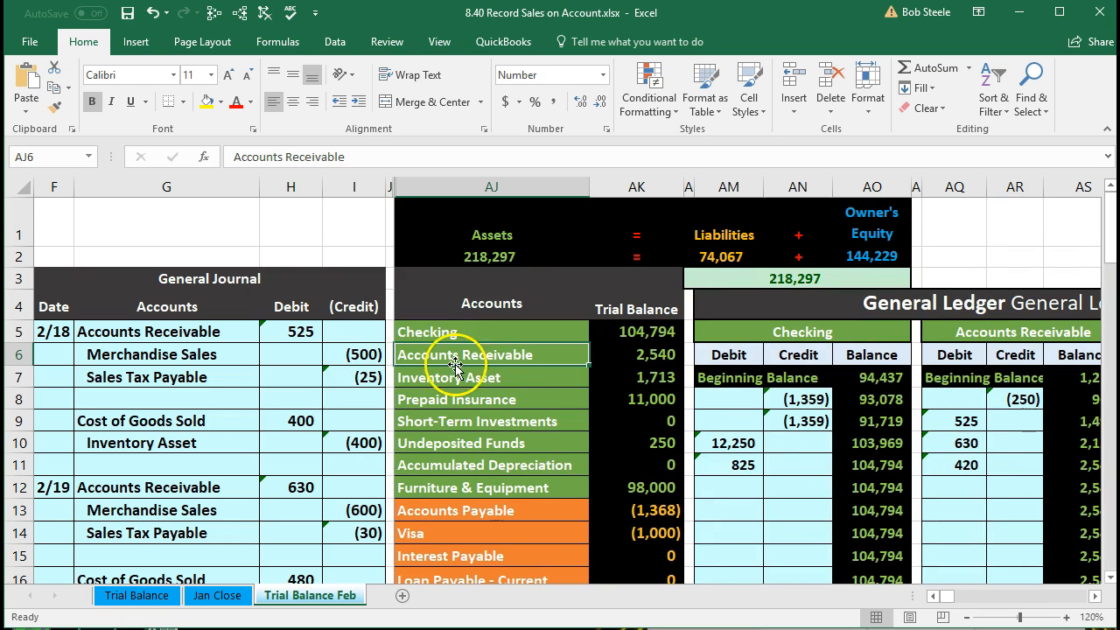
left_click(612, 352)
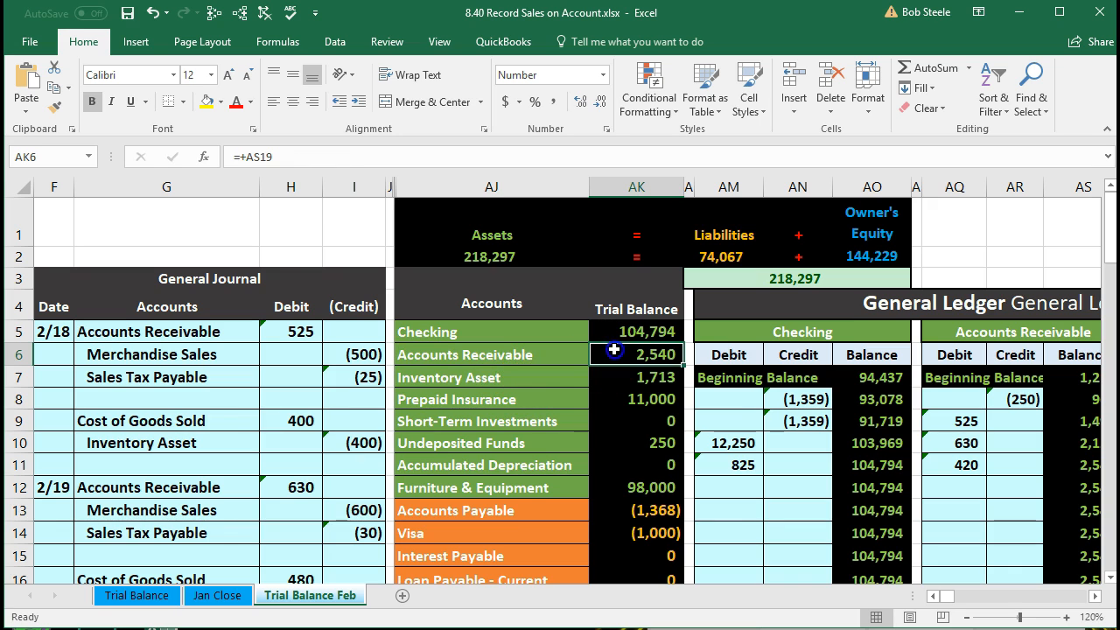
left_click(241, 15)
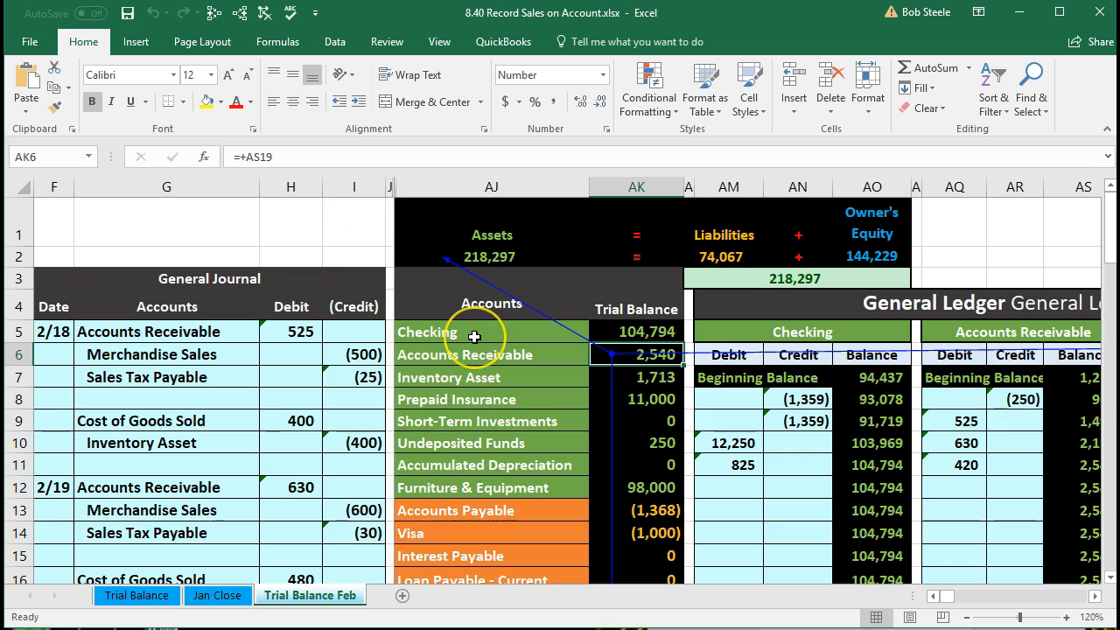
left_click(614, 376)
left_click(241, 15)
Trace the dependents of the Sales Tax Payable, Merchandise Sales and Cost of Goods Sold balances in AK18, AK23 and AK26.
scroll(699, 462, "down", 2)
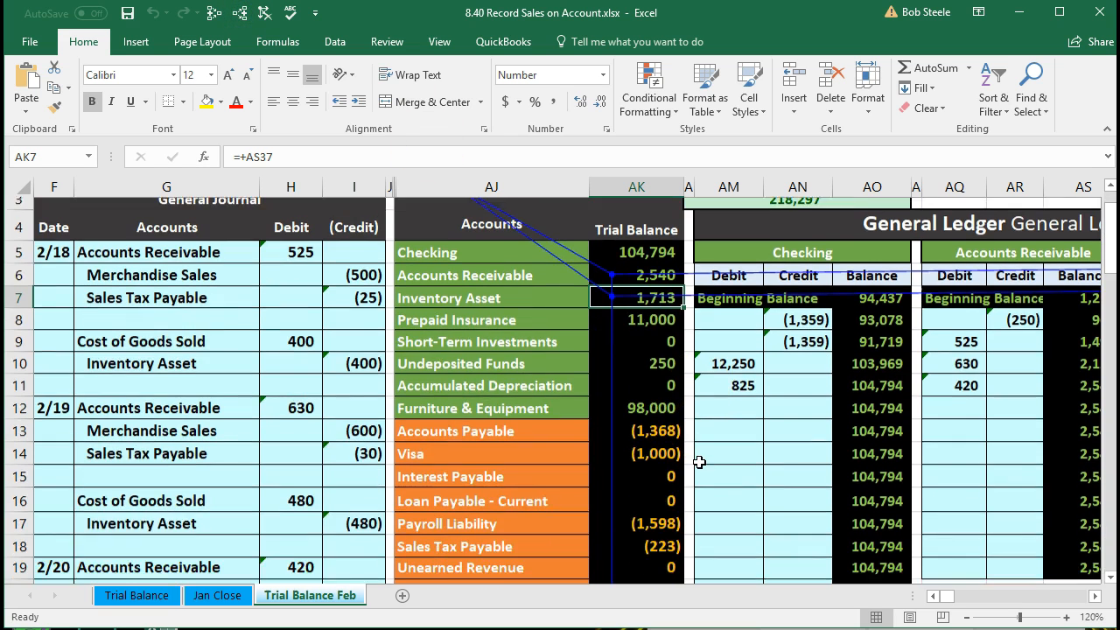
left_click(682, 464)
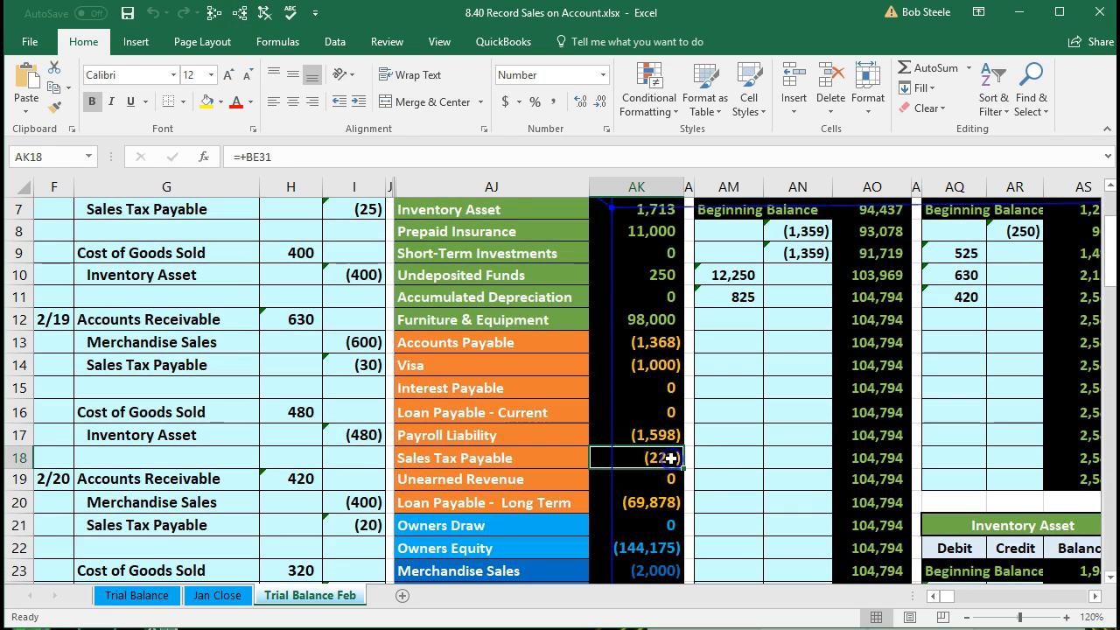
left_click(238, 13)
scroll(542, 408, "down", 2)
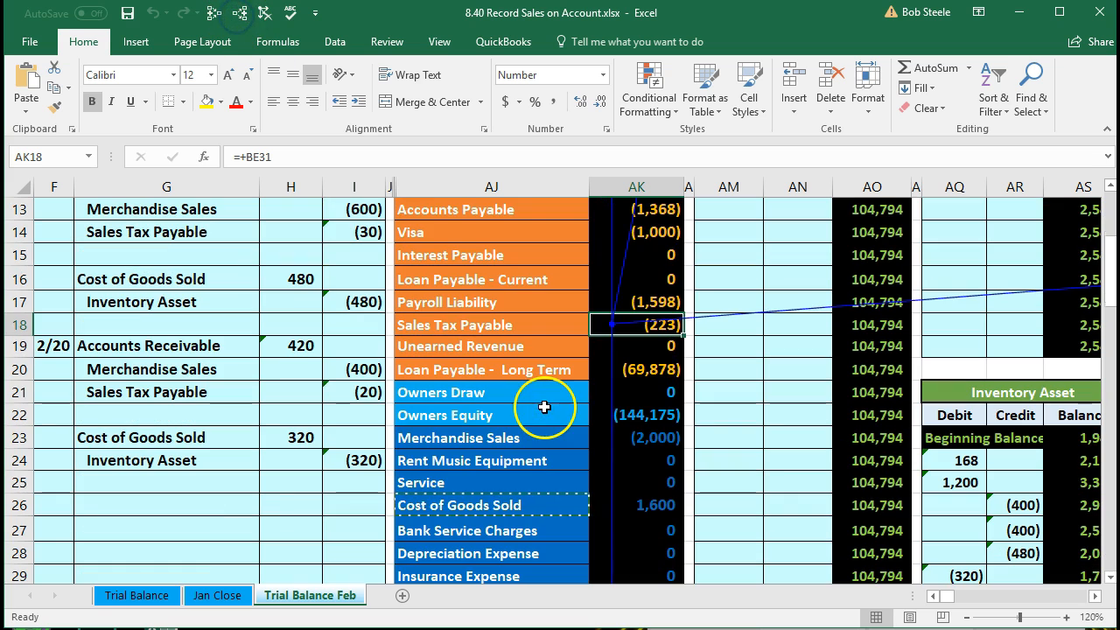
left_click(643, 444)
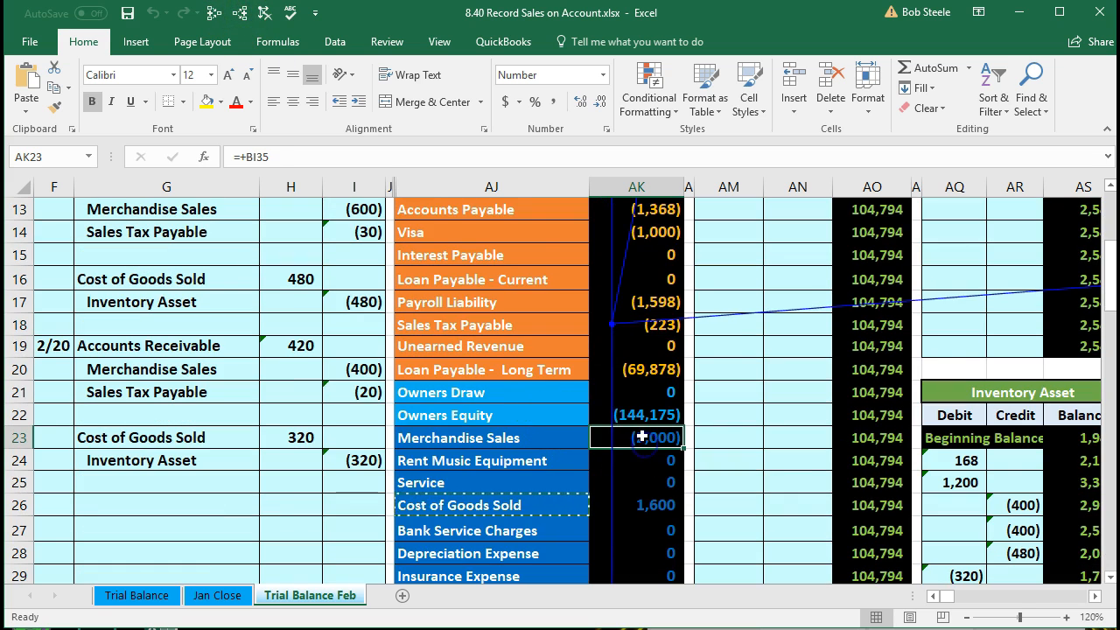
left_click(250, 13)
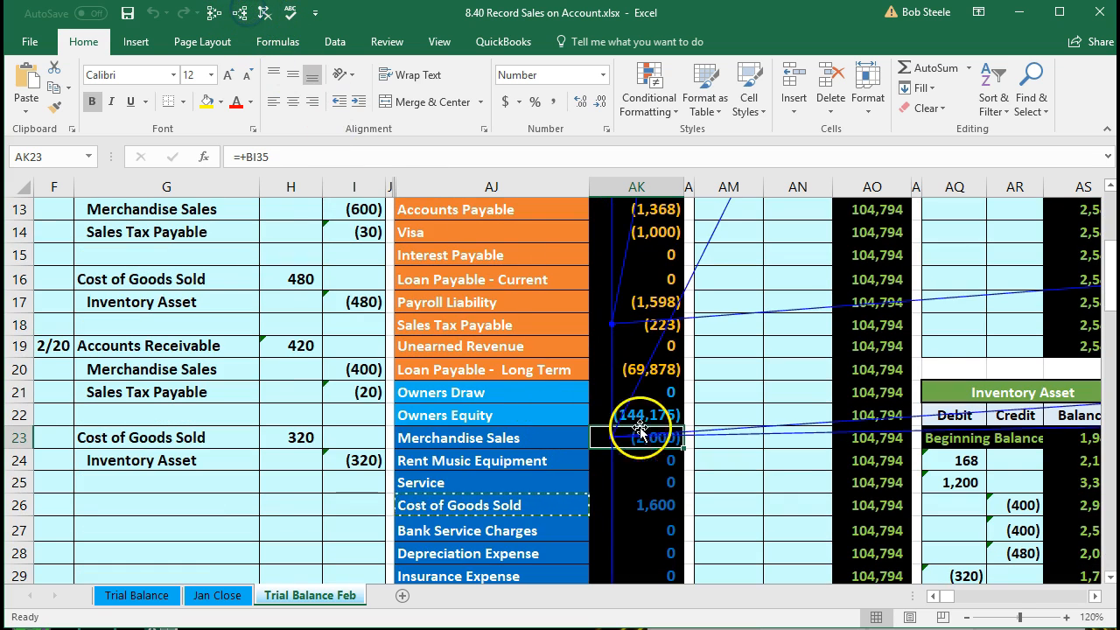
scroll(674, 470, "down", 3)
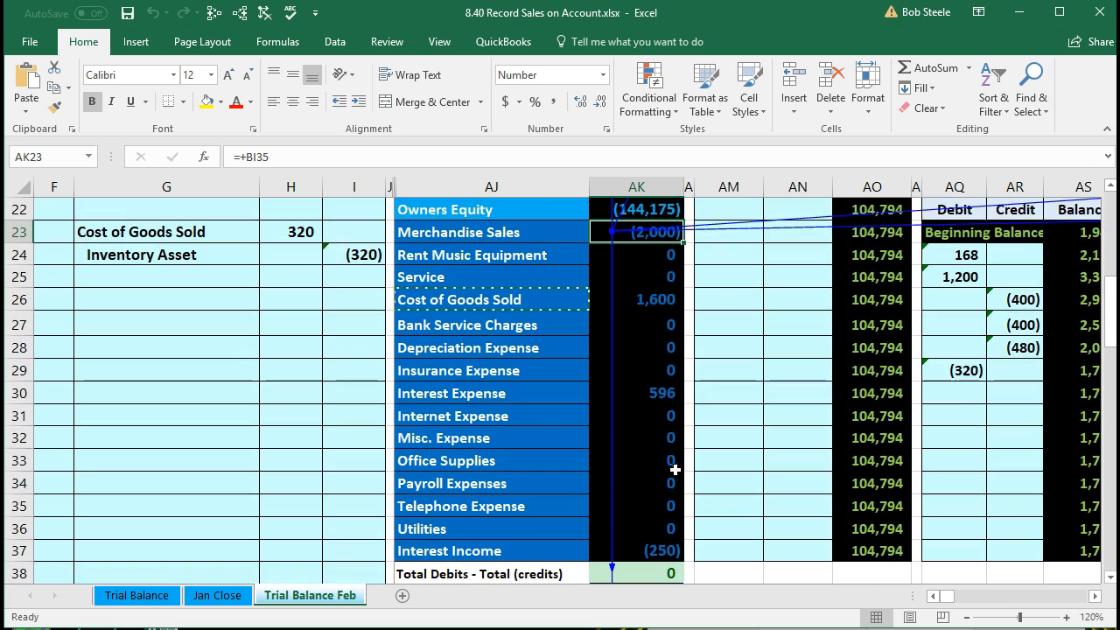
left_click(655, 299)
left_click(242, 16)
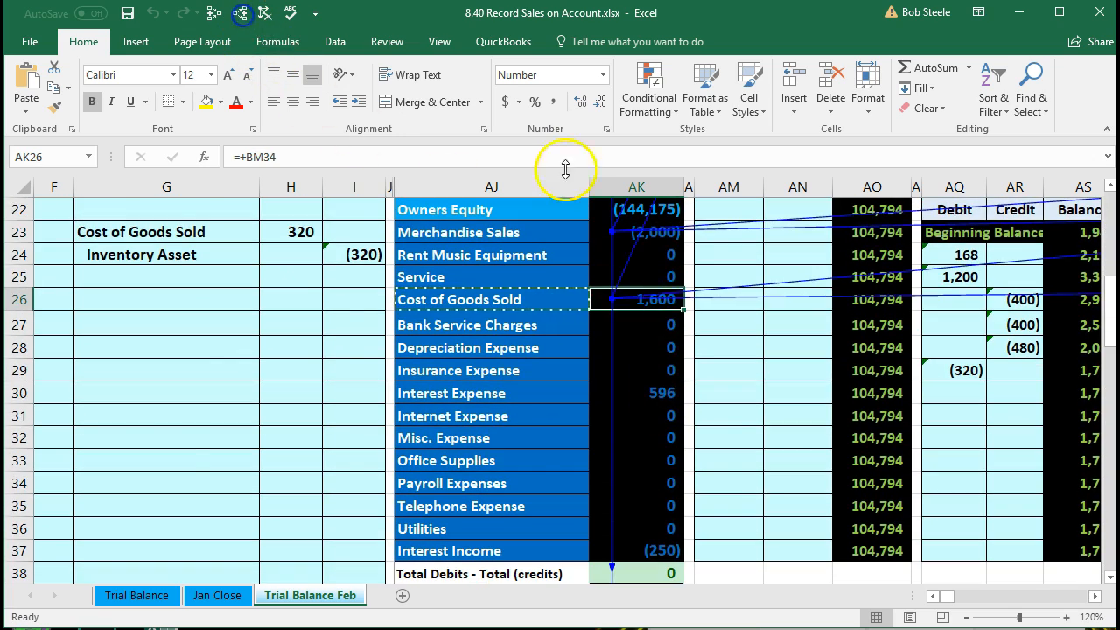
Unfreeze the panes on the Trial Balance Feb sheet.
scroll(740, 497, "up", 7)
left_click(733, 410)
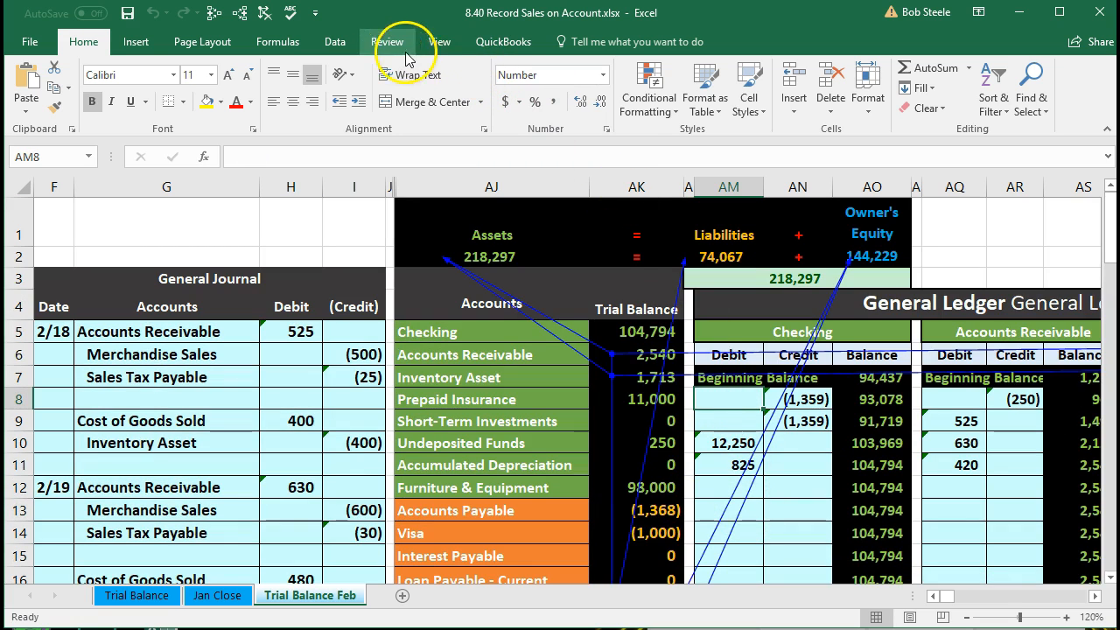
left_click(439, 43)
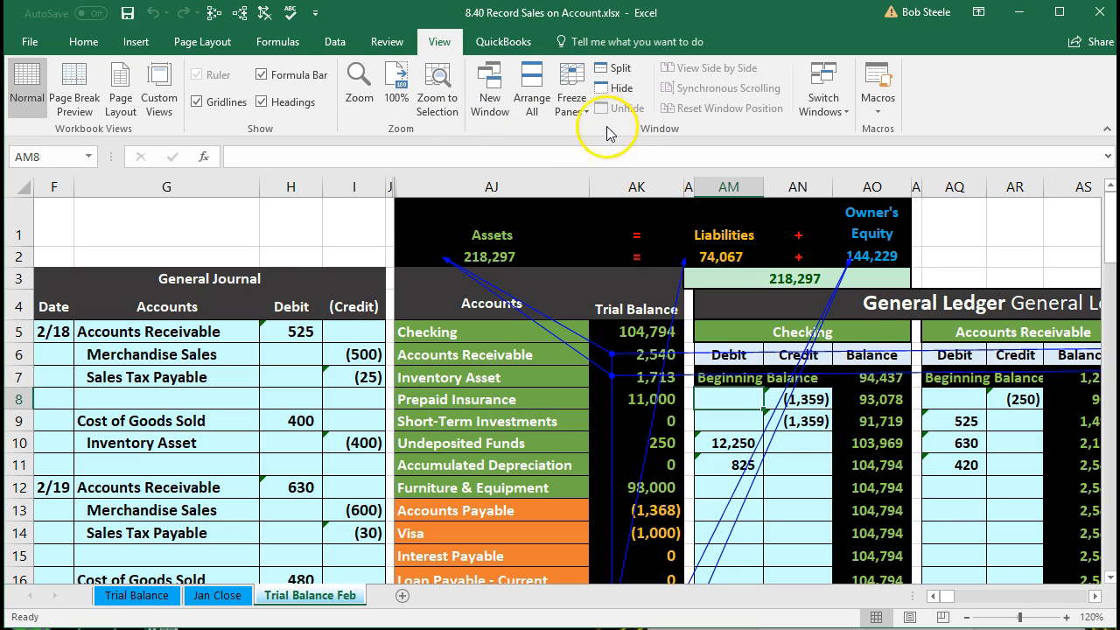
left_click(571, 98)
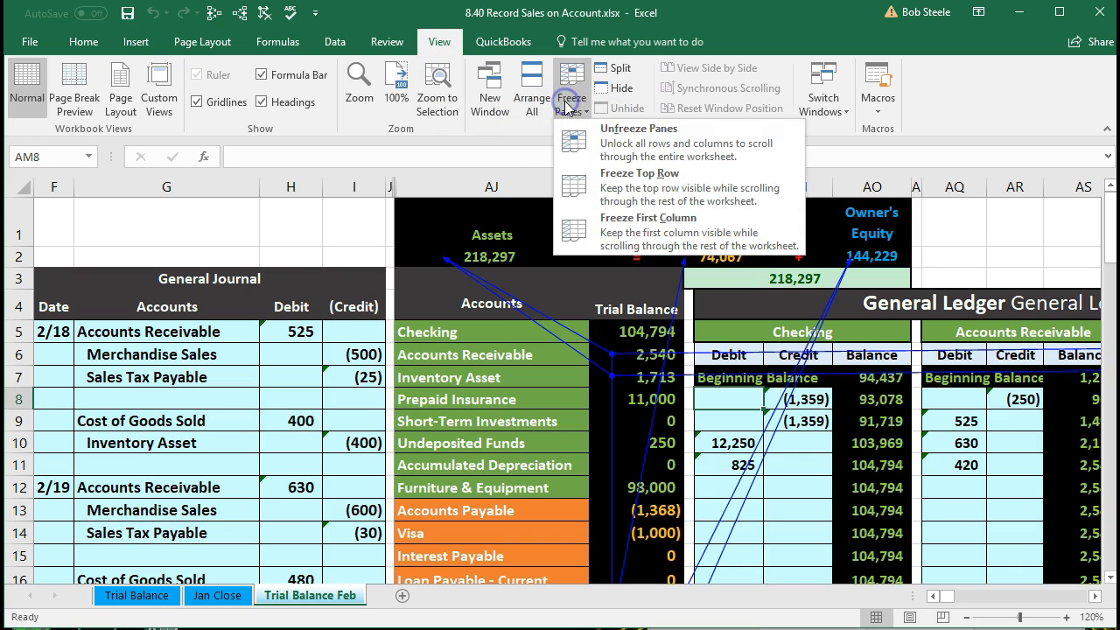
left_click(628, 143)
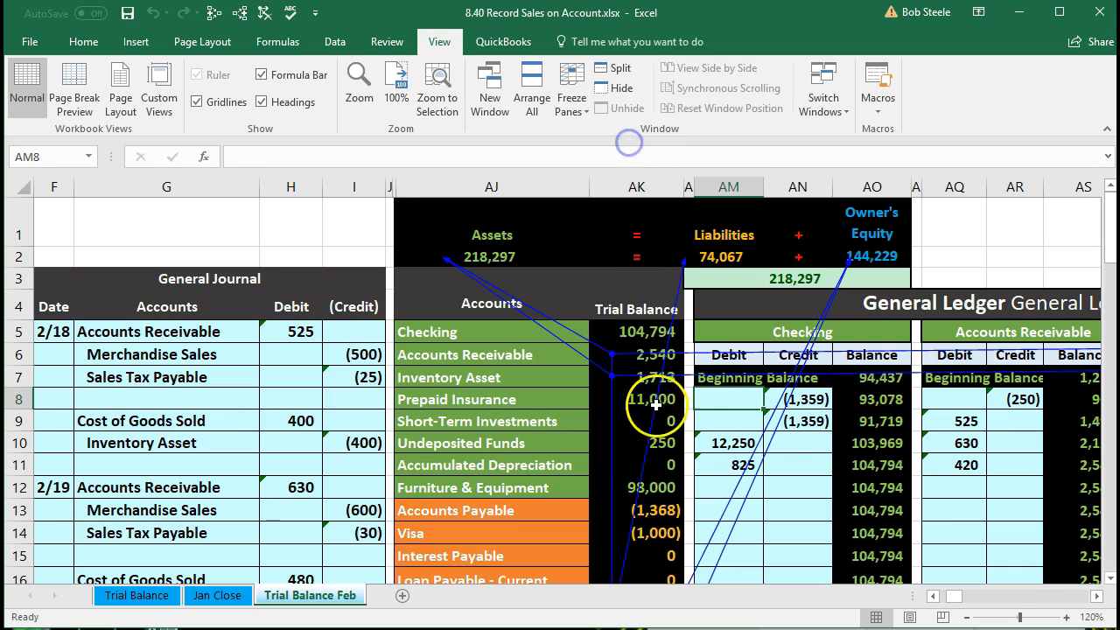
Follow the dependent arrows across the general ledger and examine which Balance Sheet lines they lead to.
left_click(742, 444)
key("Right")
key("Right")
key("Right")
key("Right")
key("Right")
key("Right")
key("Right")
key("Right")
key("Right")
key("Right")
key("Right")
key("Right")
key("Right")
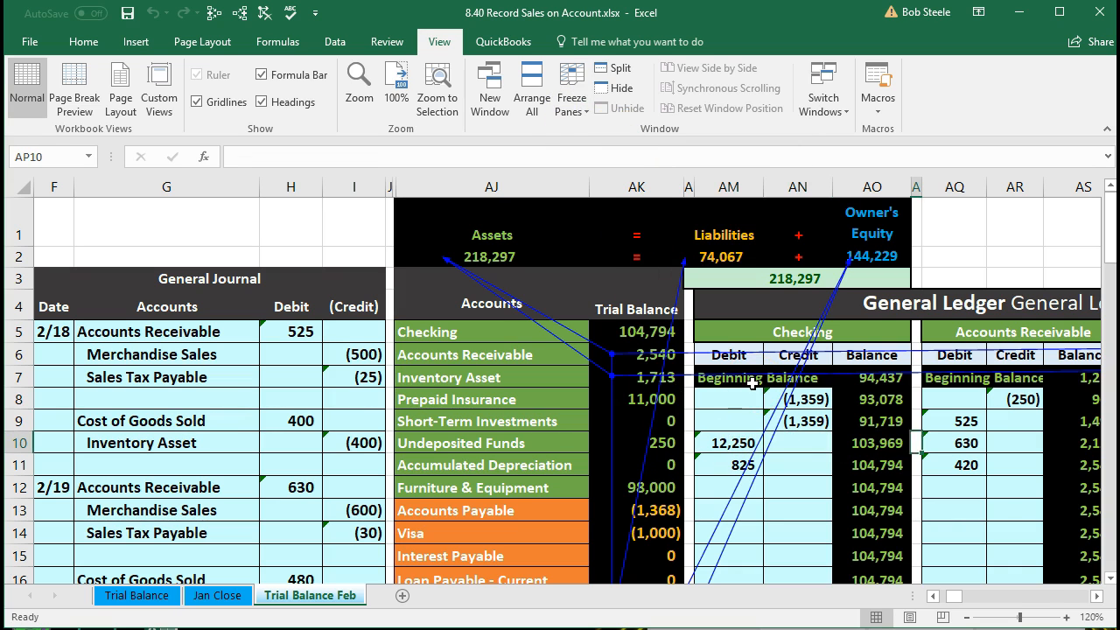
key("Right")
key("Right")
key("Right")
key("Right")
key("Right")
key("Right")
key("Right")
key("Right")
key("Right")
key("Right")
key("Right")
key("Right")
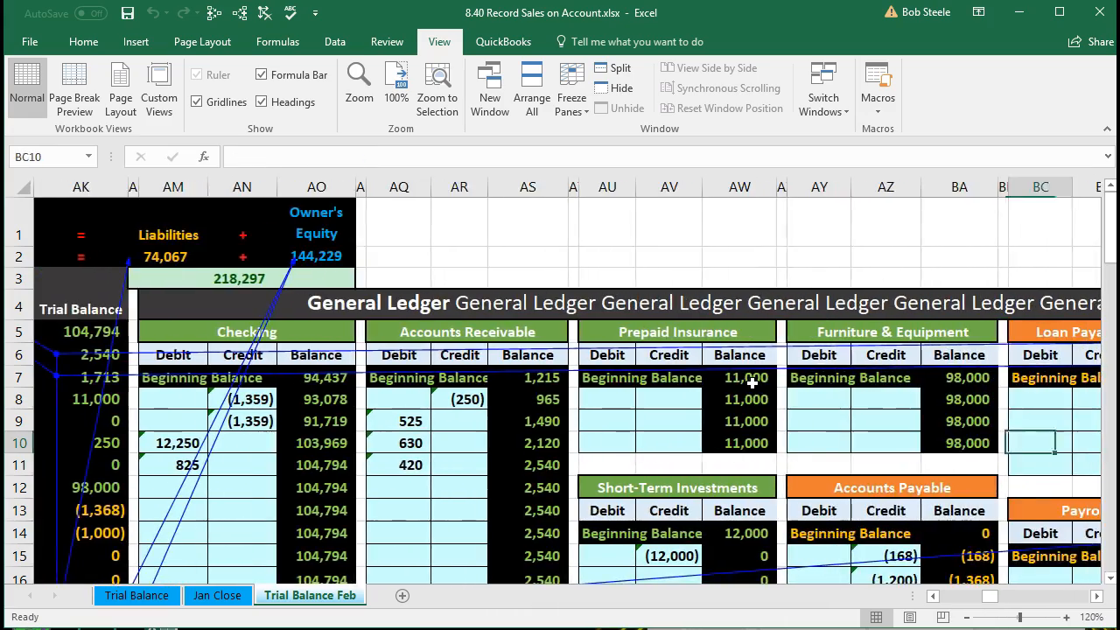
key("Right")
key("Right")
key("Right")
key("Right")
key("Right")
key("Right")
key("Right")
key("Right")
key("Right")
key("Right")
key("Right")
key("Right")
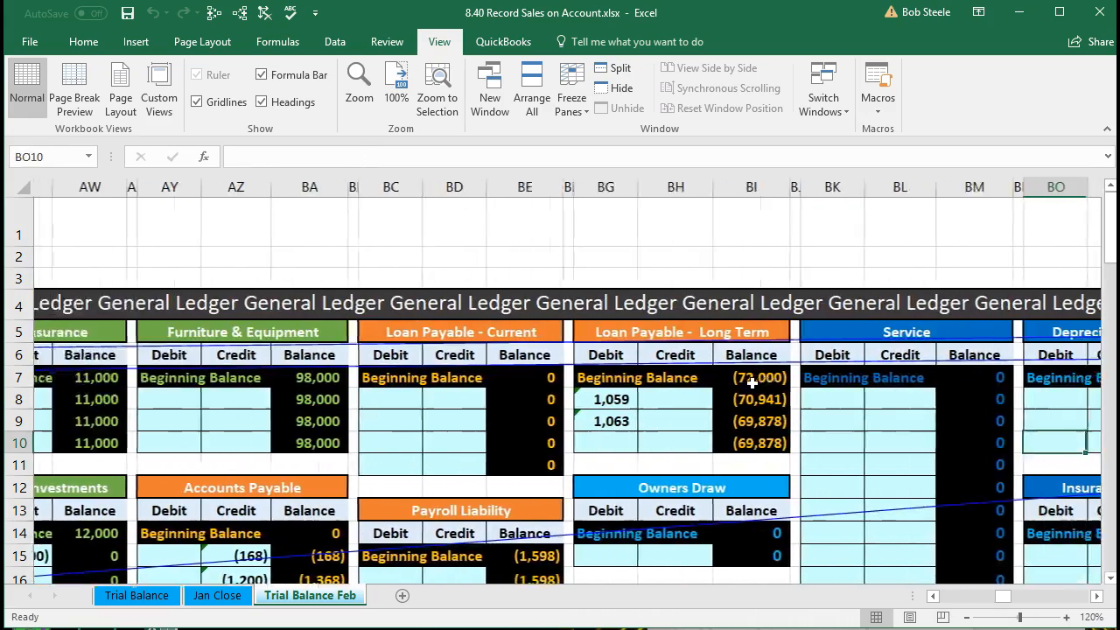
key("Right")
key("Right")
key("Right")
key("Right")
key("Right")
key("Right")
key("Right")
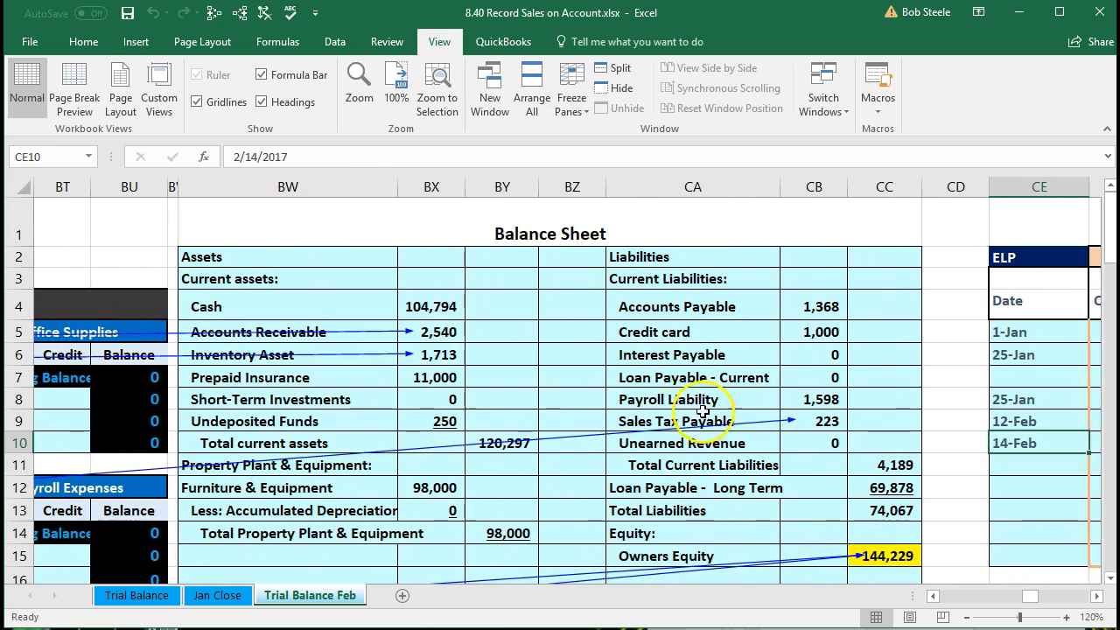
Inspect the Balance Sheet formulas for Accounts Receivable, Inventory Asset and Sales Tax Payable, and compare Total Assets with Total Liabilities & Equity.
left_click(448, 331)
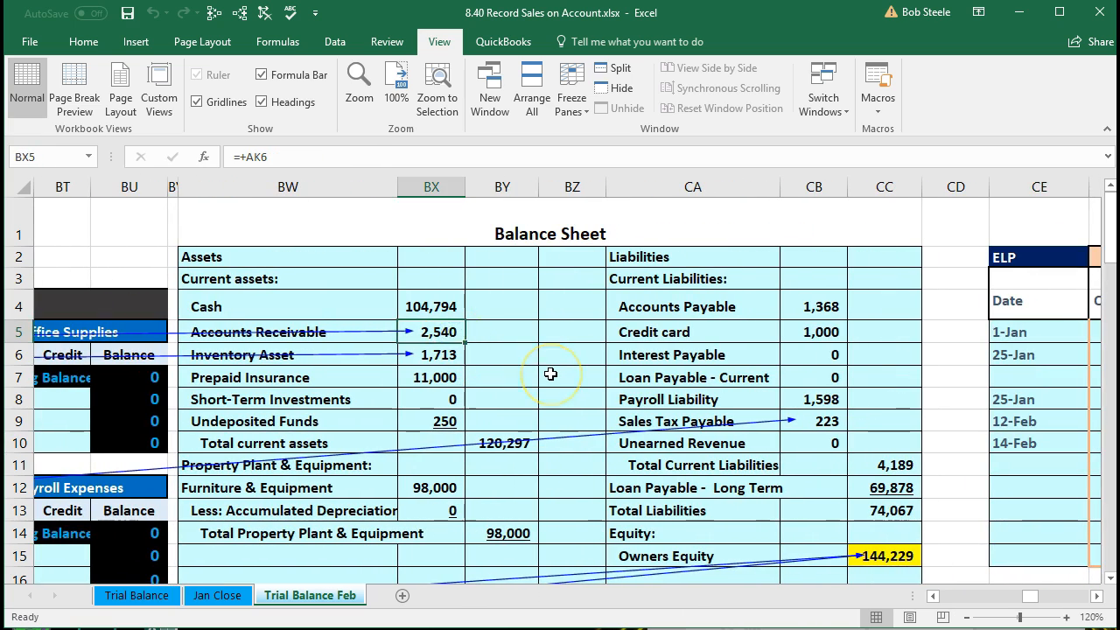
left_click(462, 358)
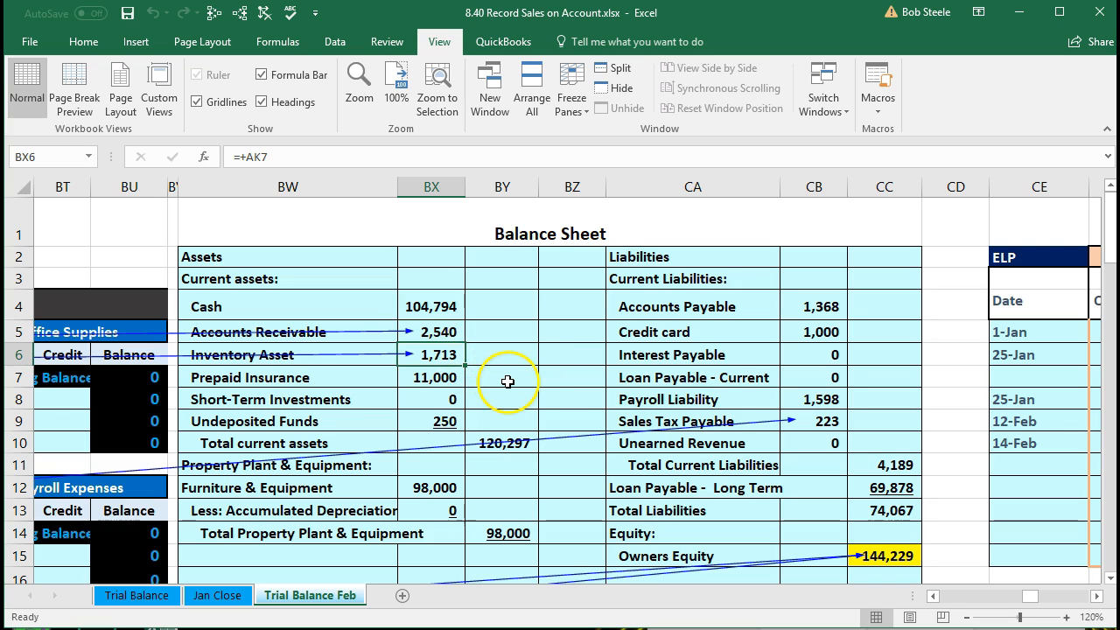
scroll(525, 426, "down", 1)
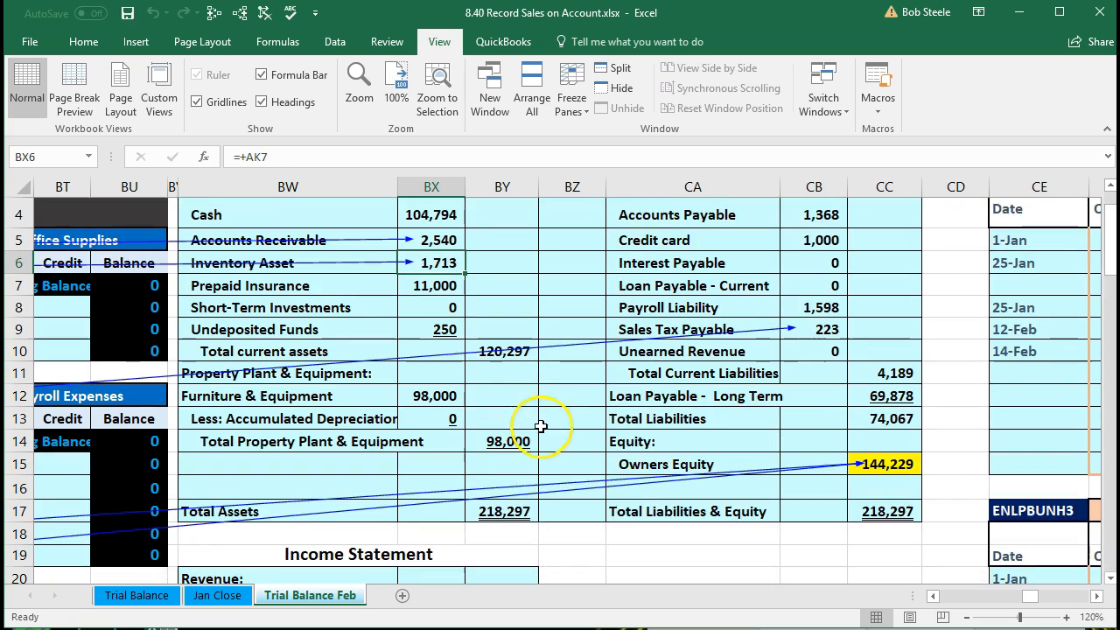
left_click(813, 331)
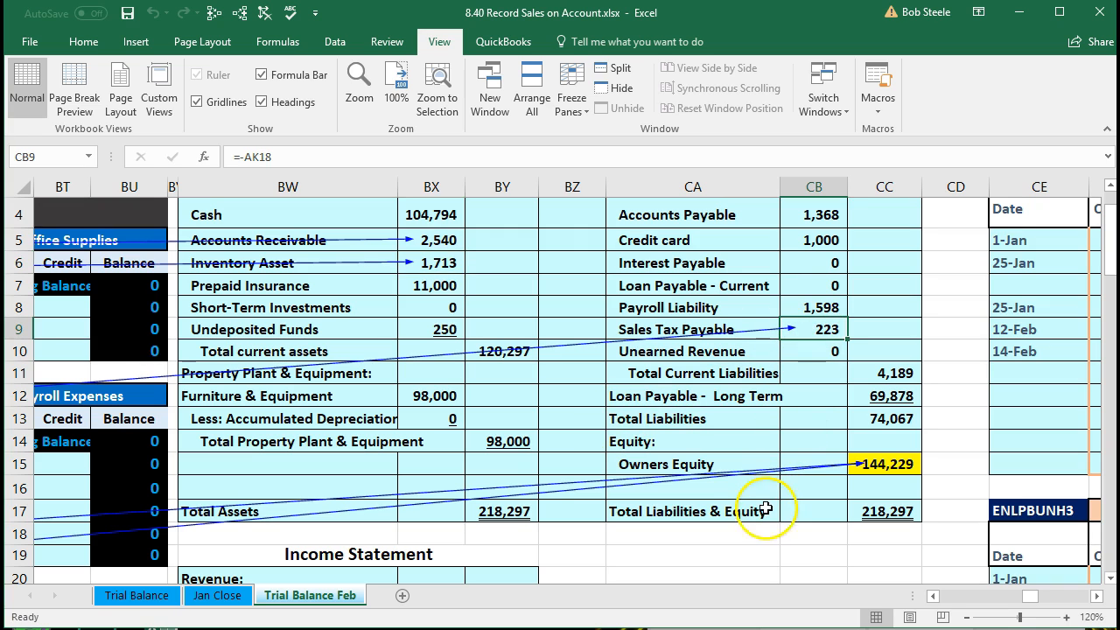
left_click(518, 519)
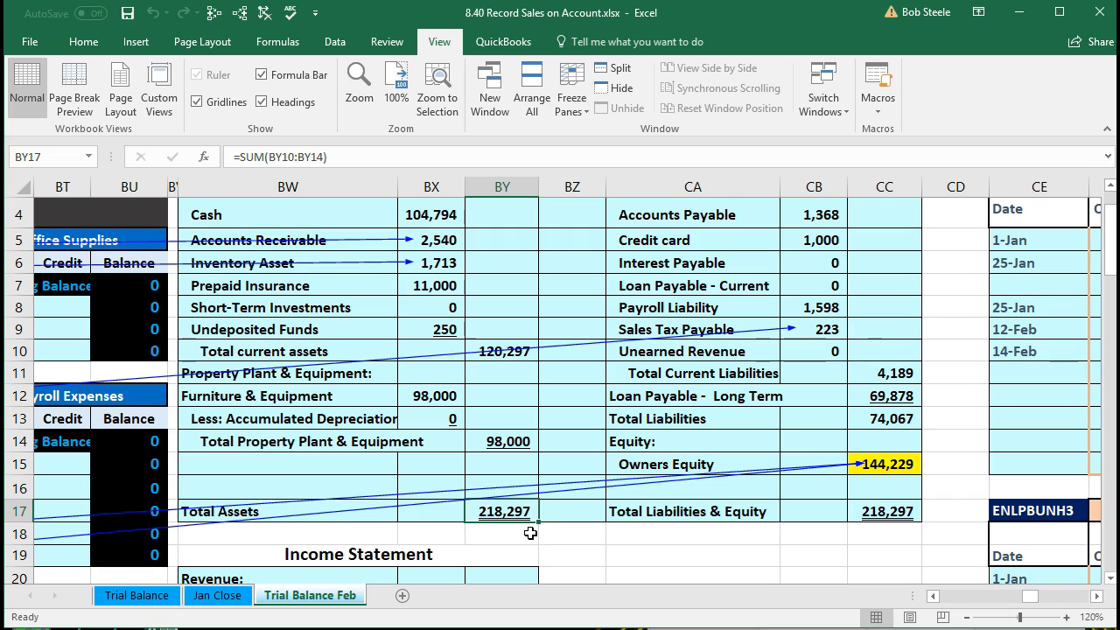
left_click(878, 514)
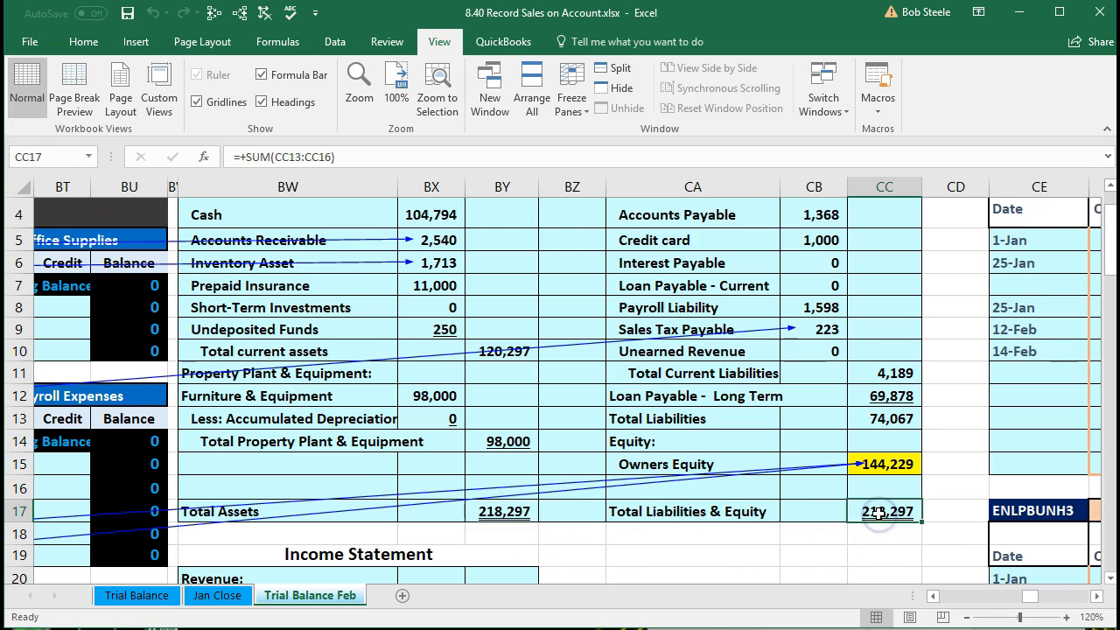
Inspect the Income Statement formulas for Merchandise Sales, Cost of Goods Sold, Gross Profit and Net Income.
scroll(879, 514, "down", 4)
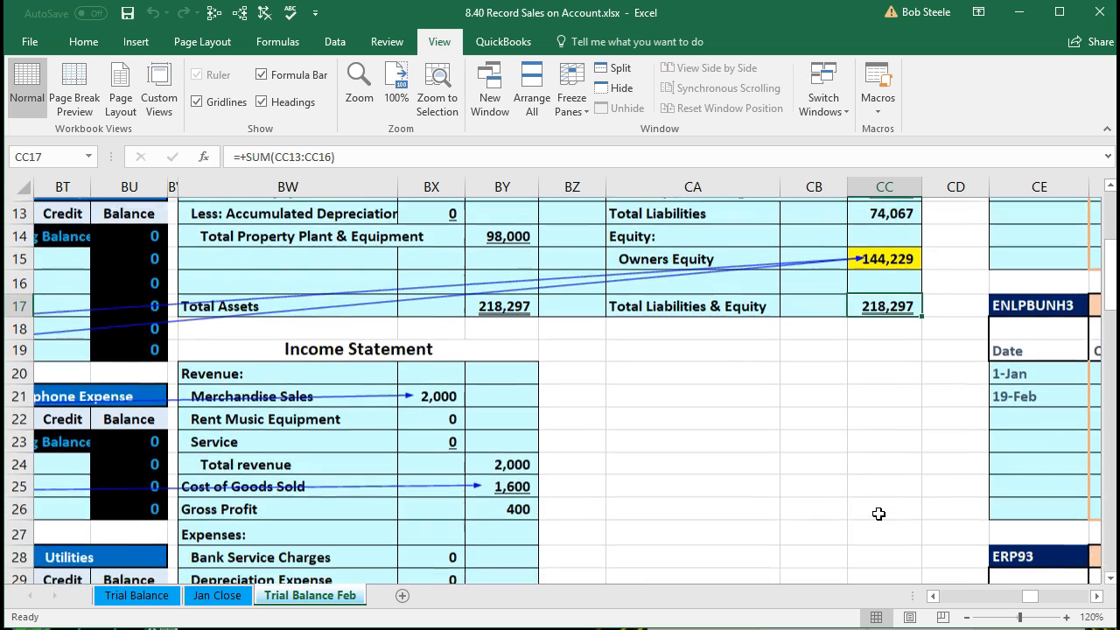
left_click(448, 324)
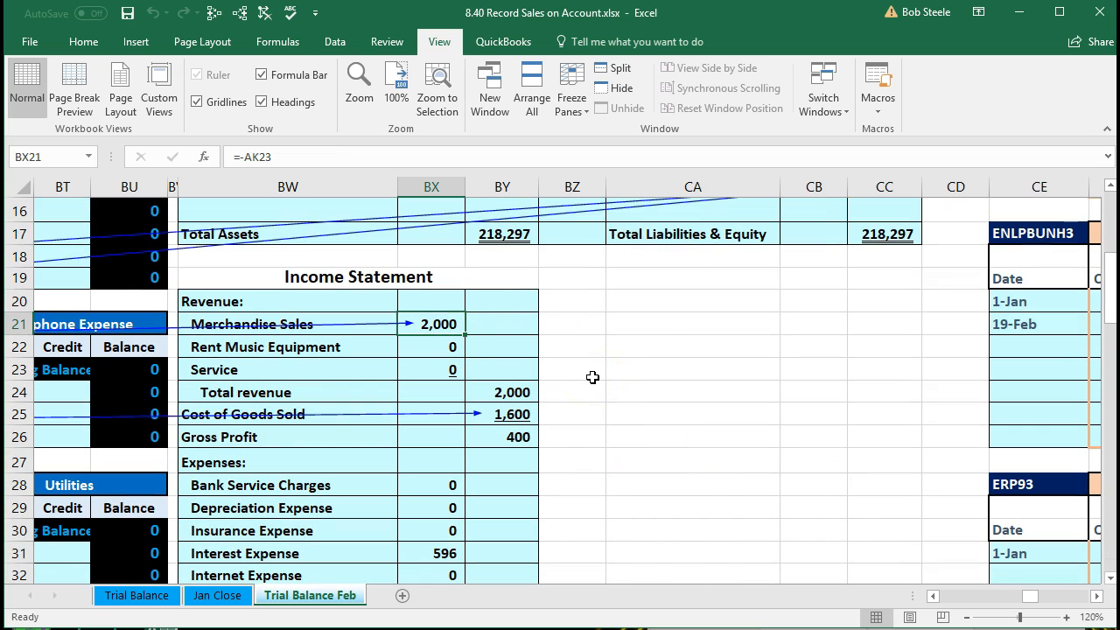
left_click(522, 415)
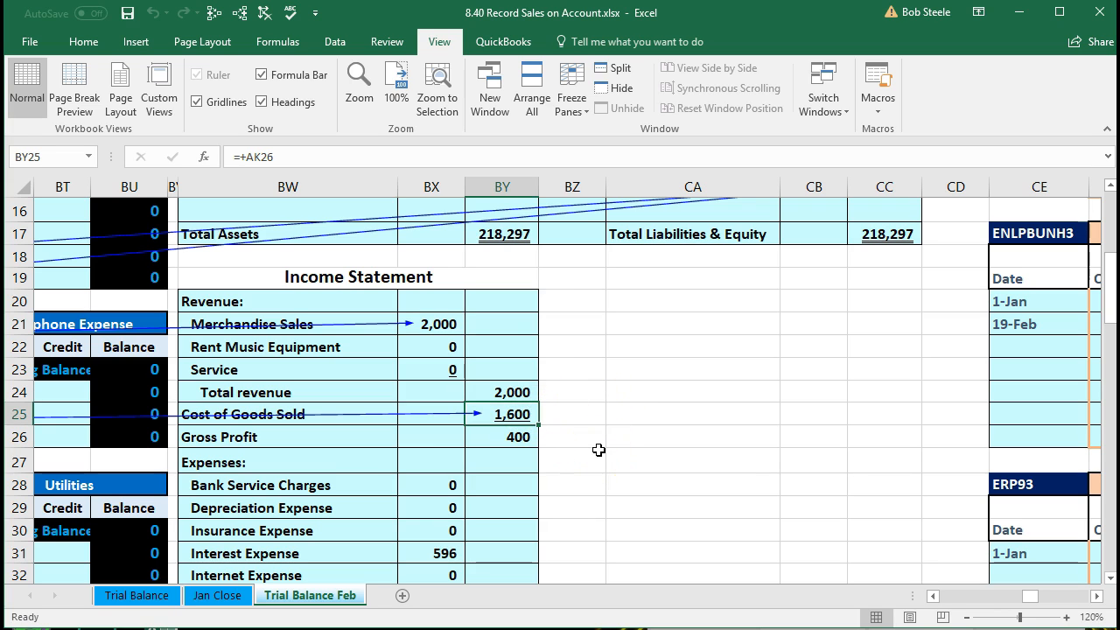
scroll(599, 450, "down", 1)
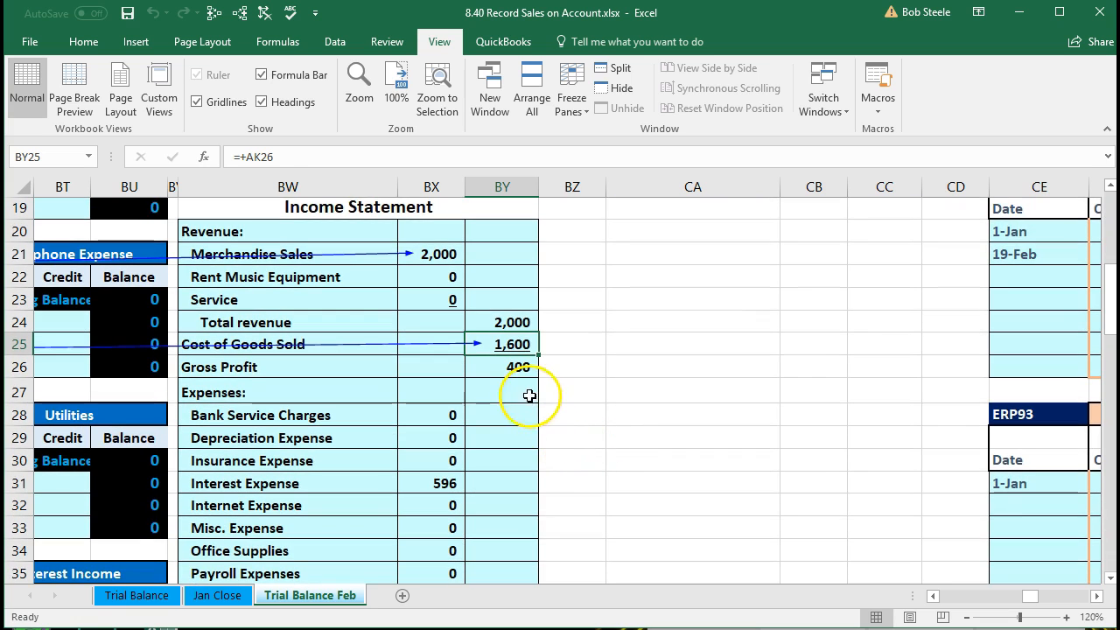
left_click(508, 369)
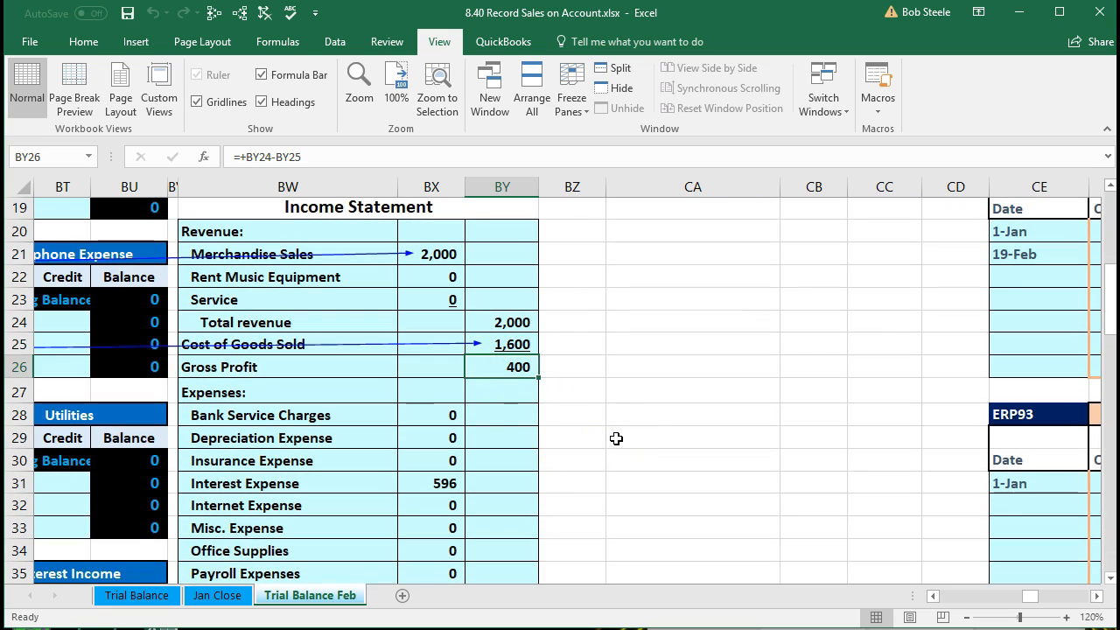
scroll(616, 438, "down", 3)
left_click(524, 528)
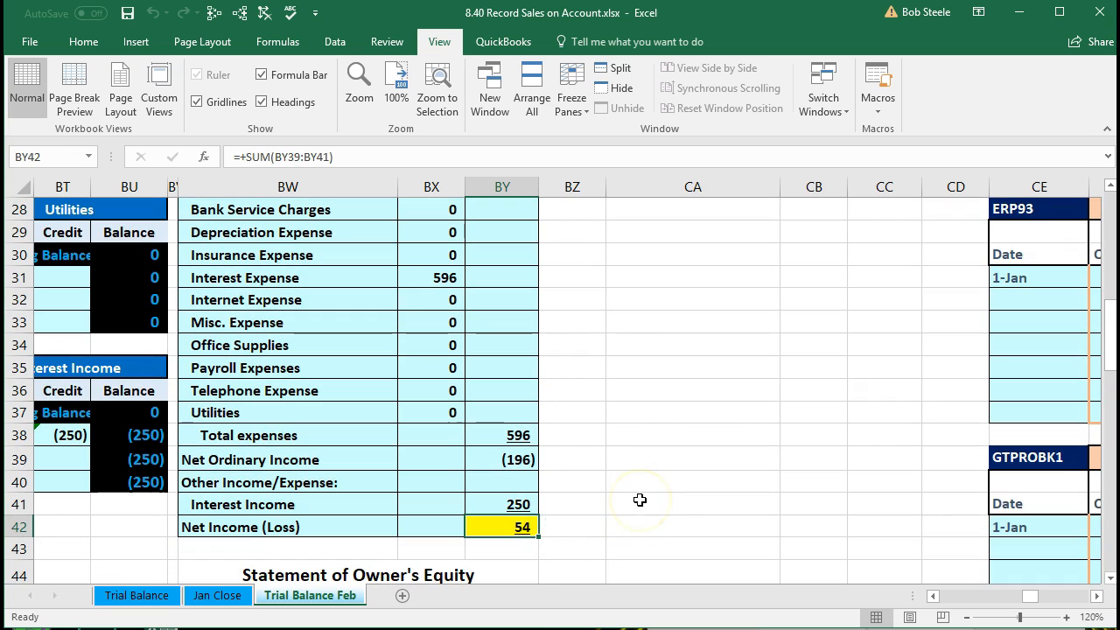
Check the Draws and Ending Owner's Equity cells in the Statement of Owner's Equity against Owners Equity on the Balance Sheet.
scroll(640, 499, "down", 2)
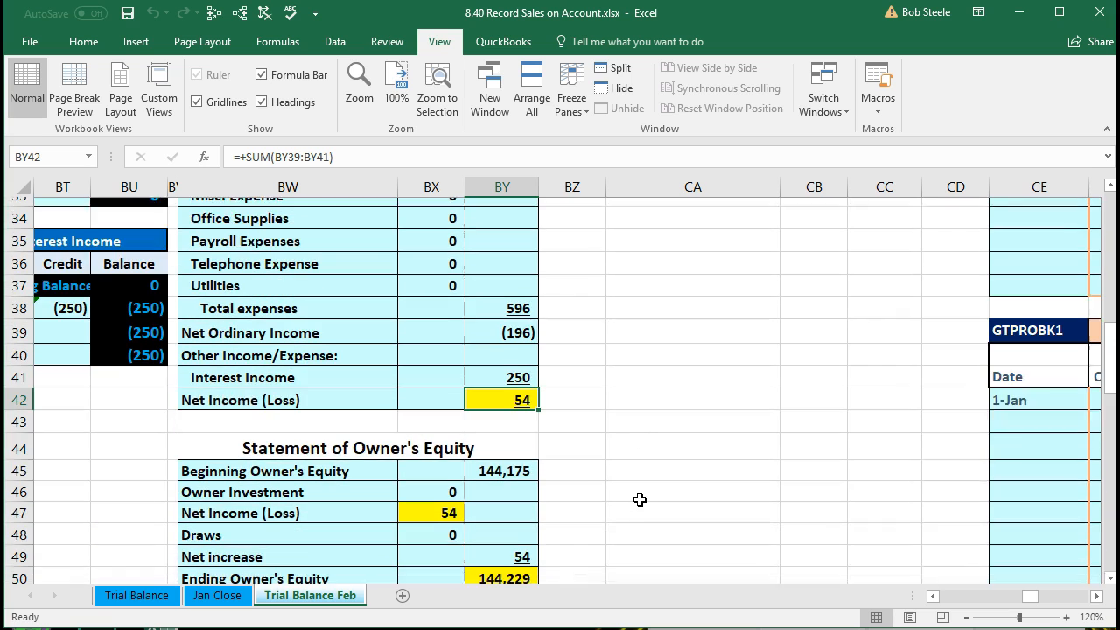
scroll(639, 500, "down", 1)
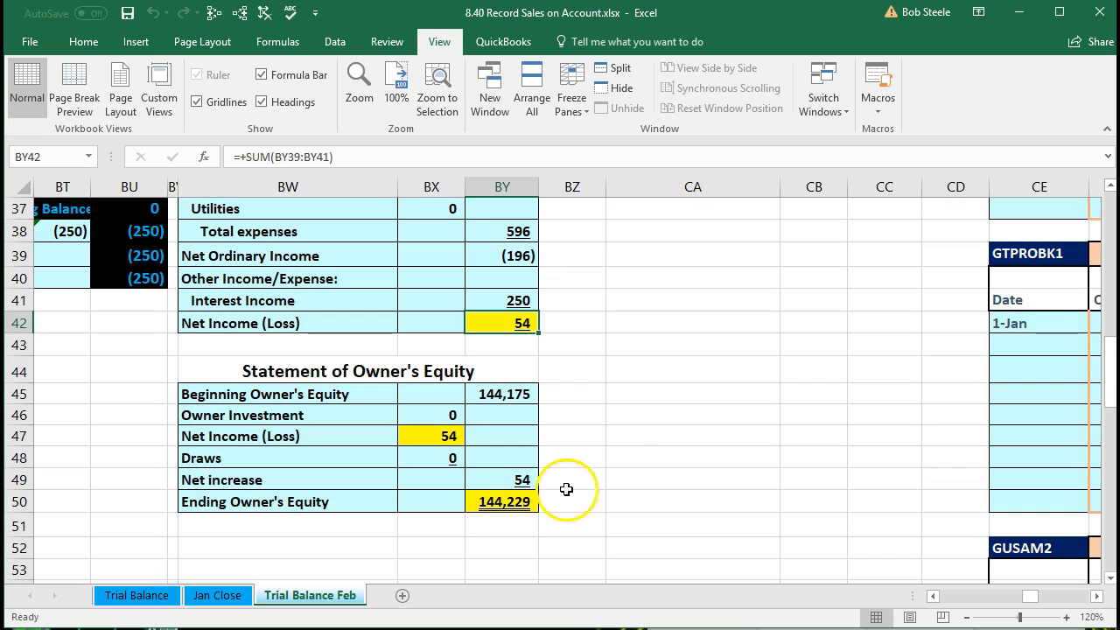
left_click(437, 456)
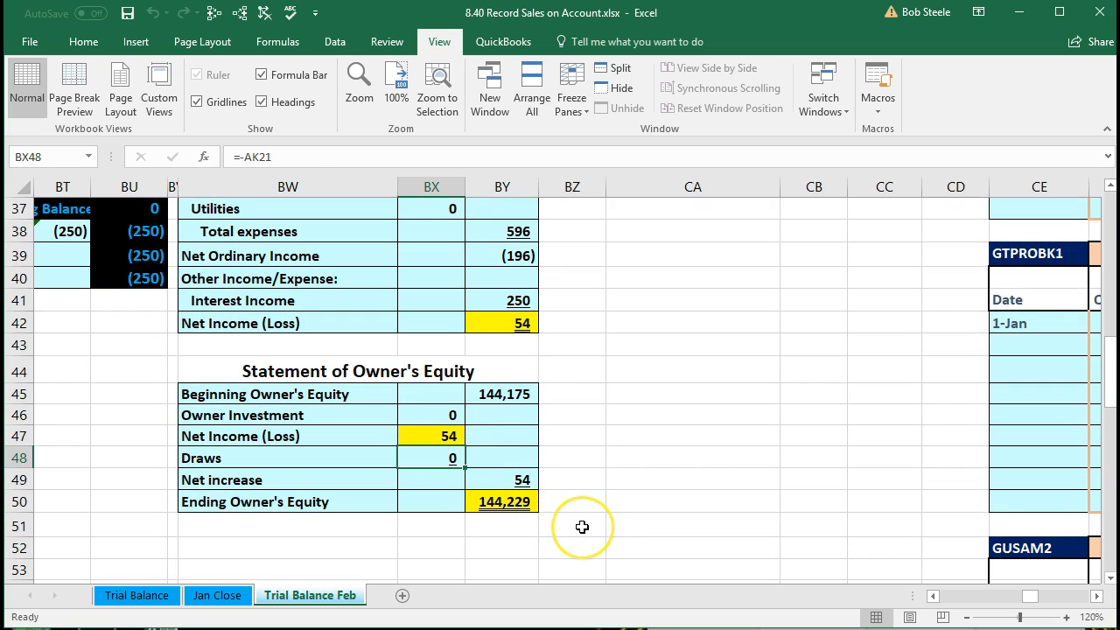
left_click(503, 502)
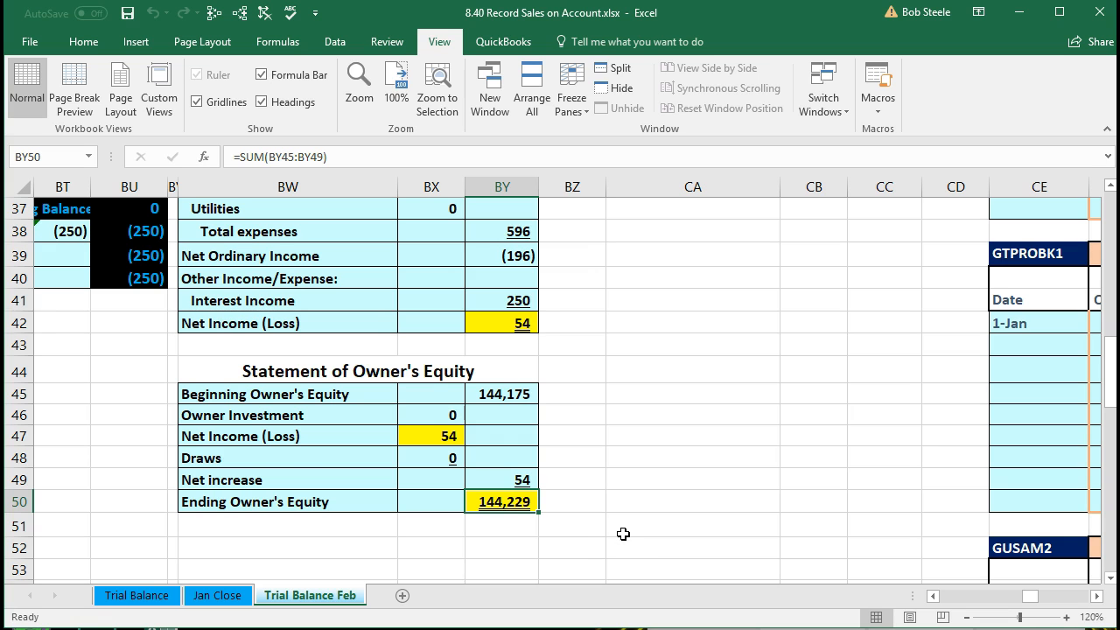
scroll(612, 535, "up", 11)
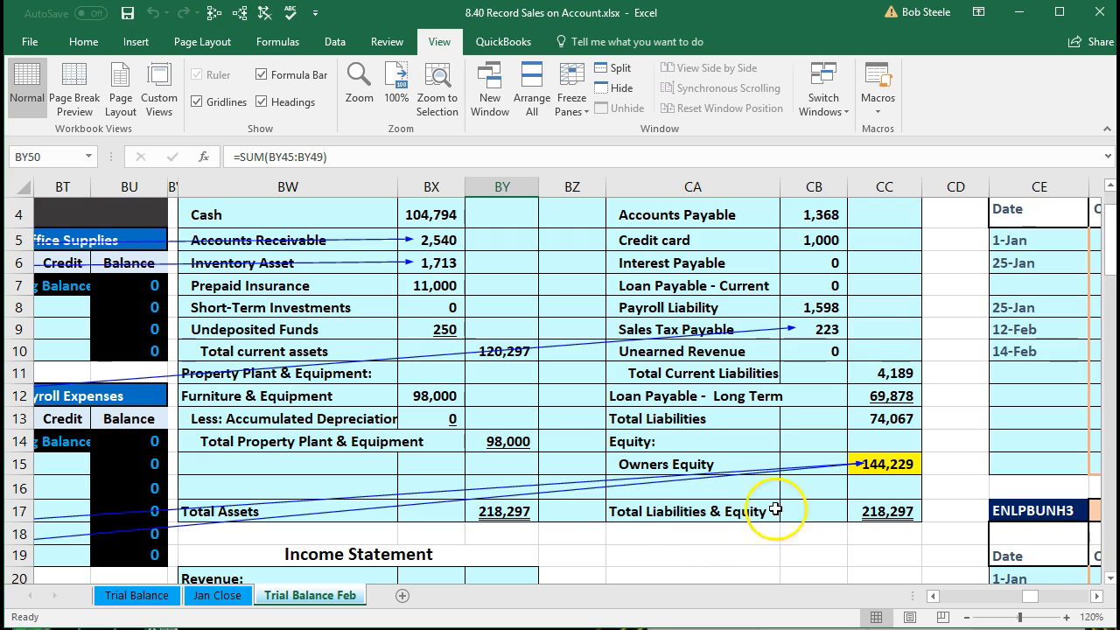
left_click(881, 464)
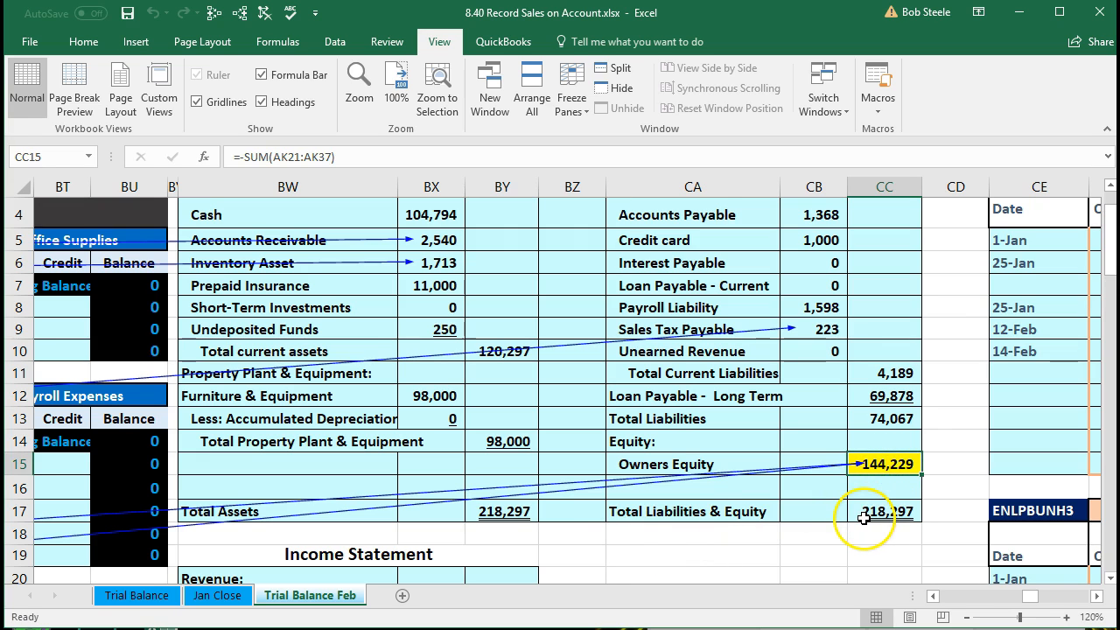